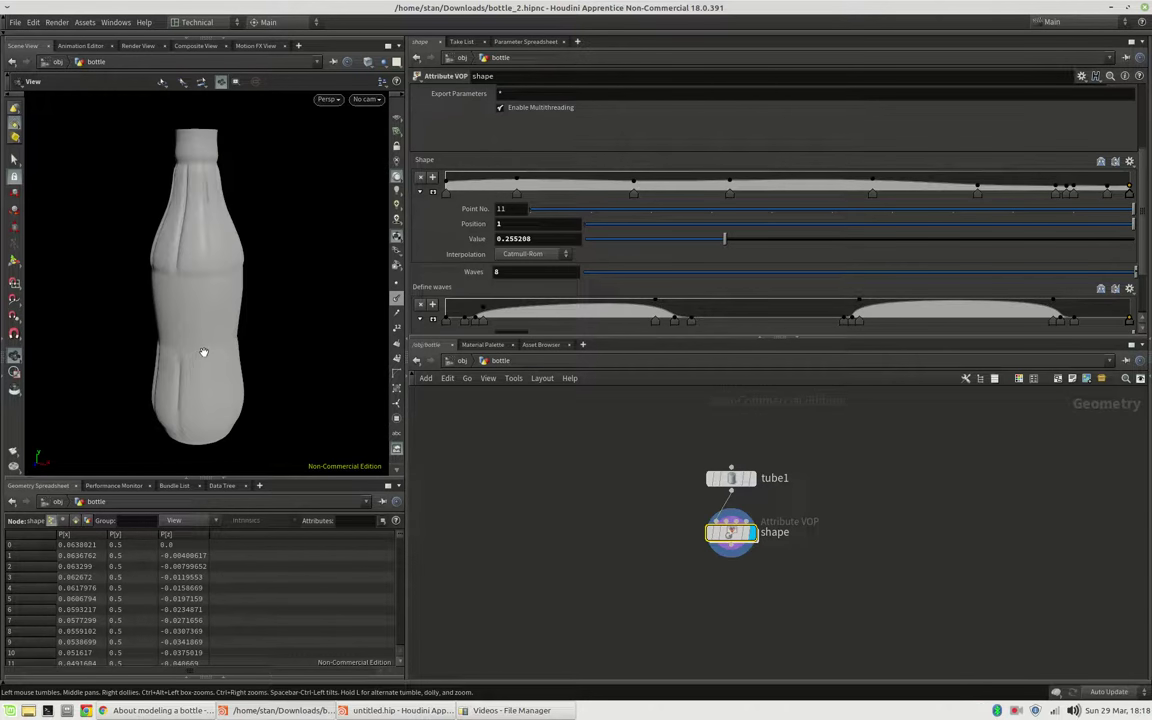
Examine the finished reference bottle and its shape node from different angles.
{"action": "left_click", "coordinate": [751, 478]}
{"action": "left_click_drag", "start_coordinate": [321, 342], "coordinate": [249, 352]}
{"action": "left_click", "coordinate": [750, 533]}
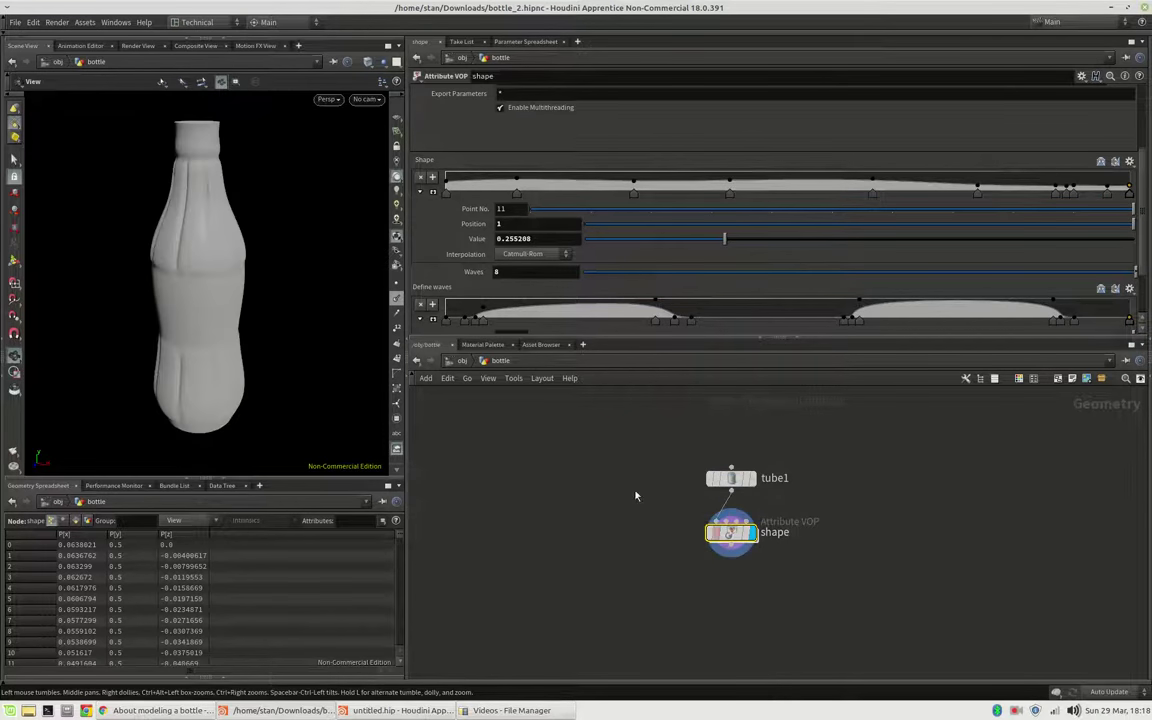
{"action": "left_click_drag", "start_coordinate": [175, 300], "coordinate": [185, 325]}
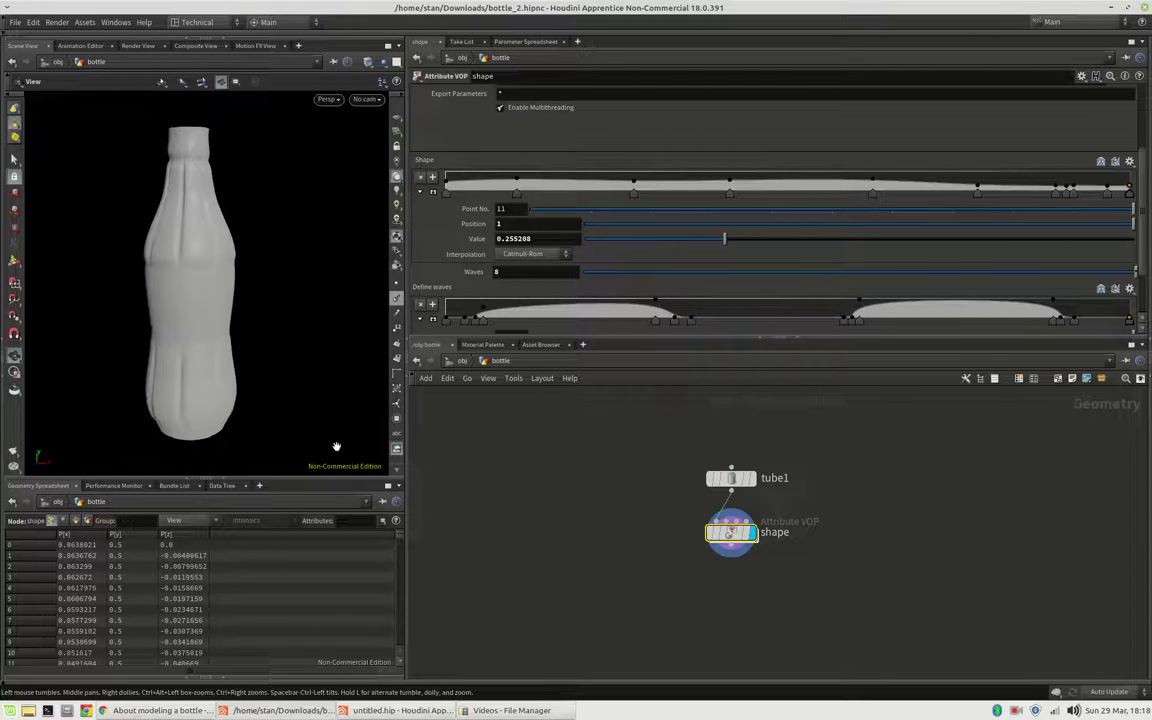
Switch to the empty untitled.hip scene and add a Geometry object at the object level.
{"action": "left_click", "coordinate": [422, 712]}
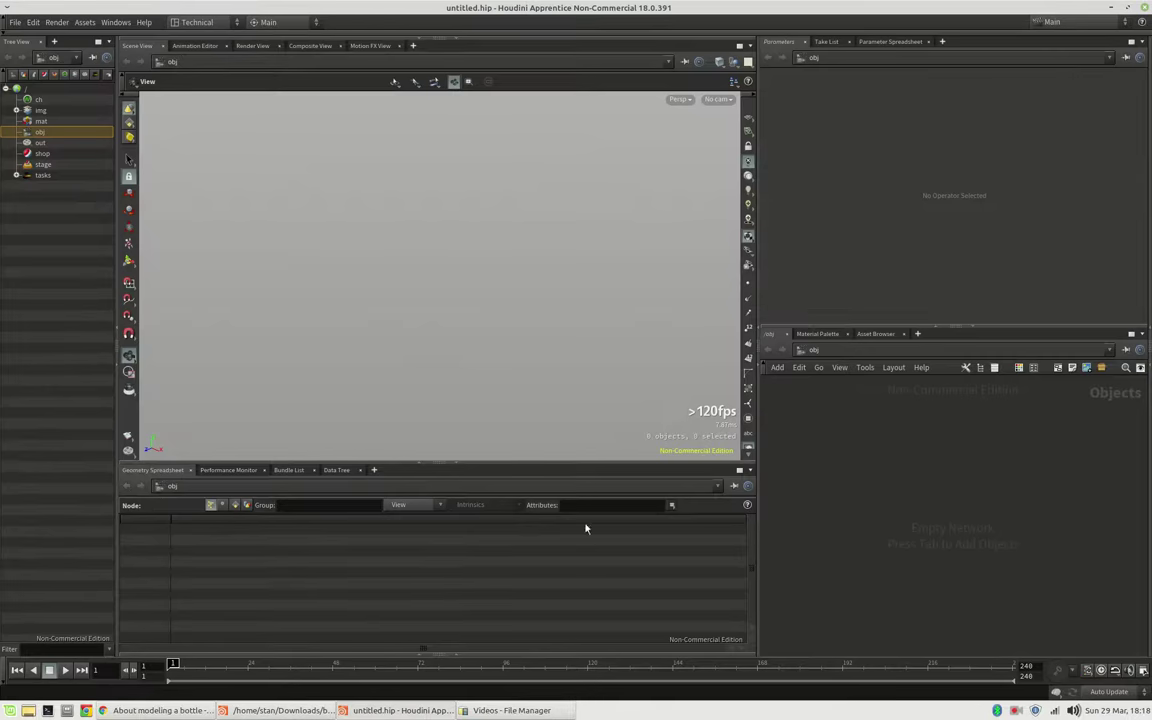
{"action": "key", "text": "Tab"}
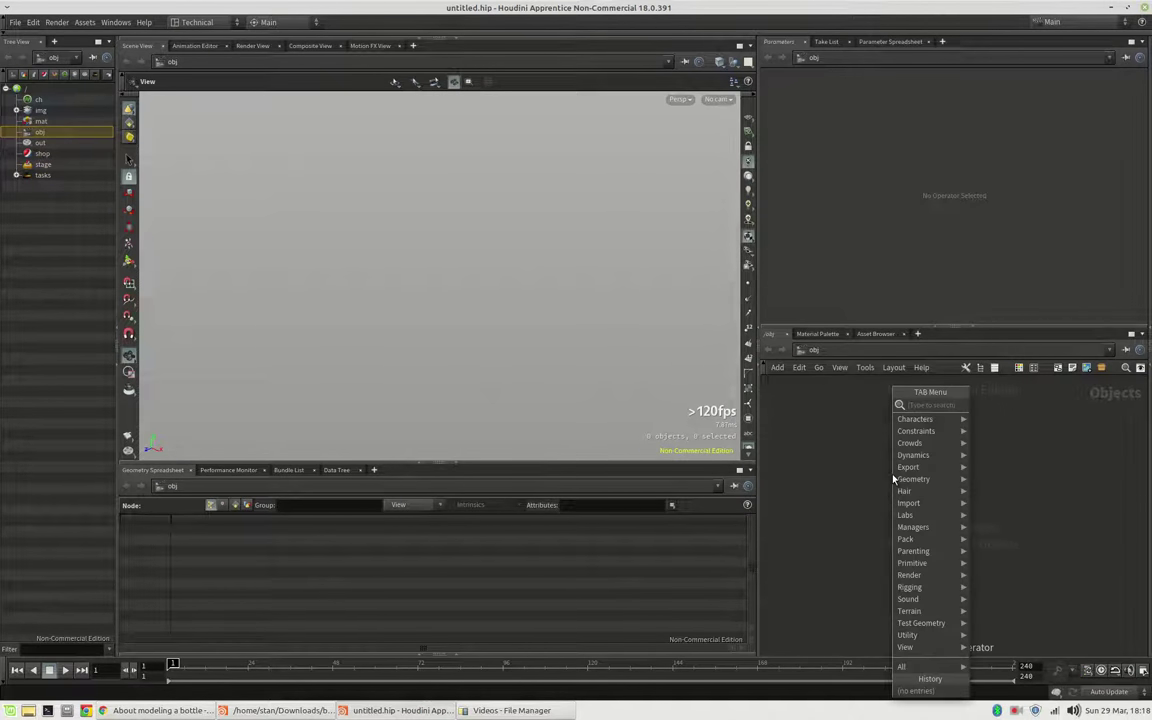
{"action": "type", "text": "geo"}
{"action": "key", "text": "Return"}
{"action": "left_click", "coordinate": [893, 478]}
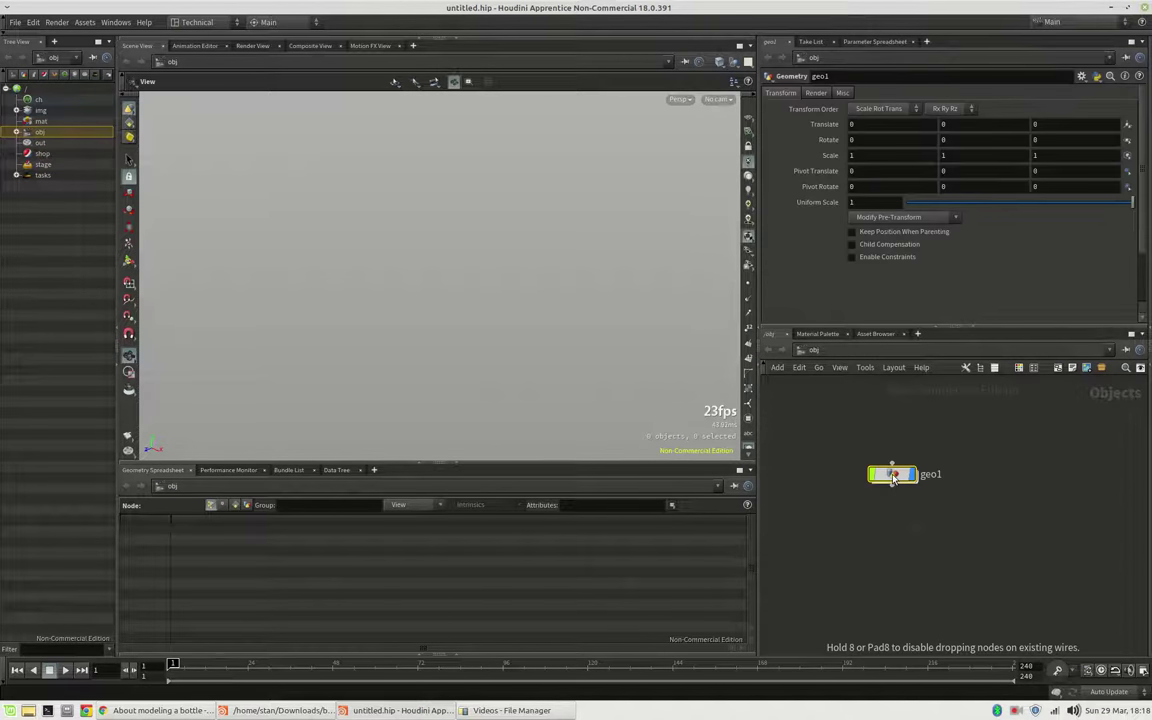
Rename the Geometry object as bottle.
{"action": "double_click", "coordinate": [932, 474]}
{"action": "type", "text": "bo"}
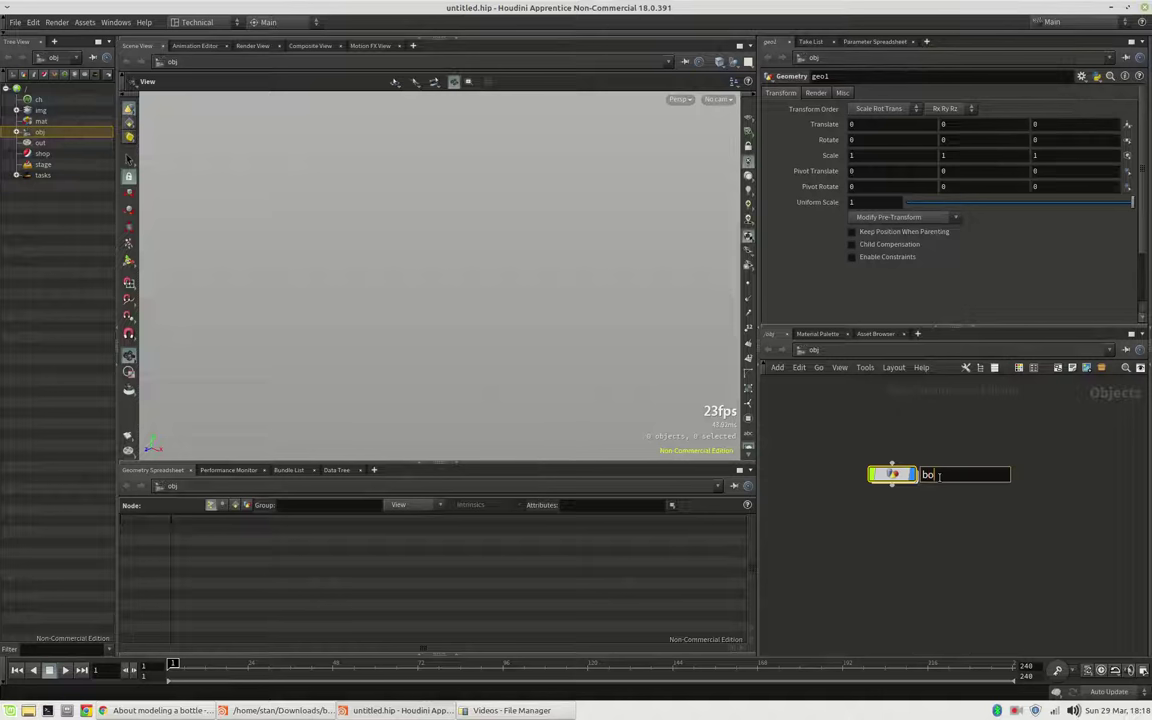
{"action": "type", "text": "ttle"}
{"action": "key", "text": "Return"}
Go inside the bottle object and hide the playbar and the scene tree to free up workspace.
{"action": "key", "text": "i"}
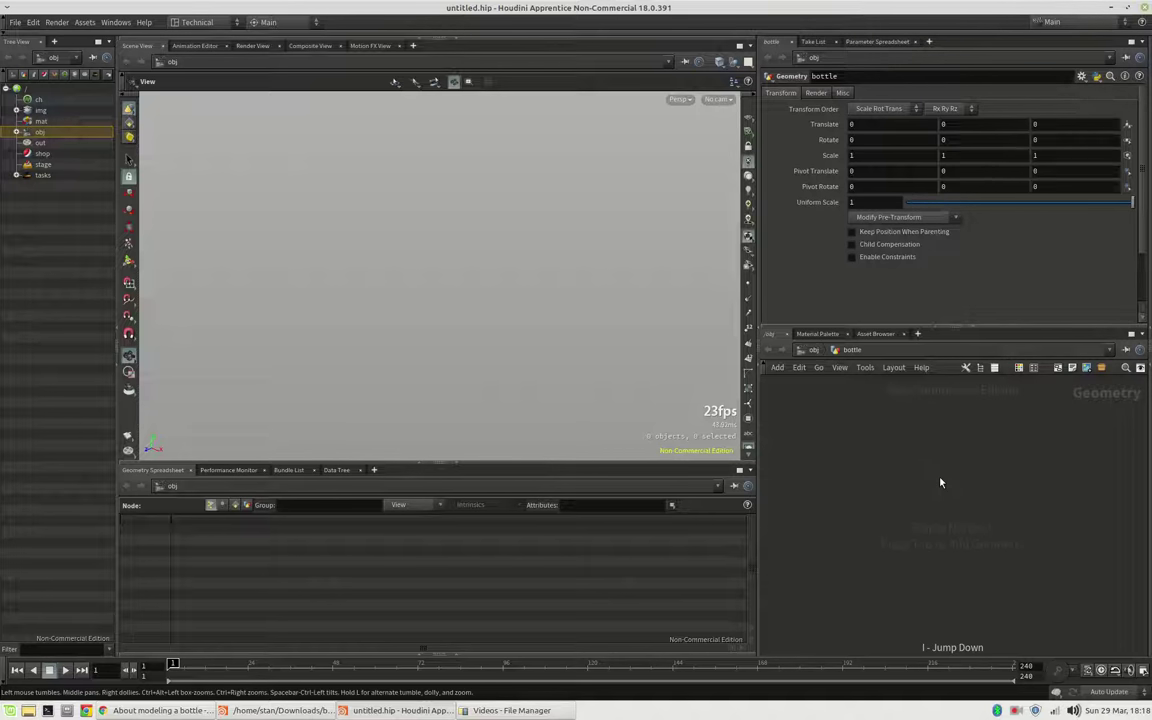
{"action": "left_click", "coordinate": [4, 678]}
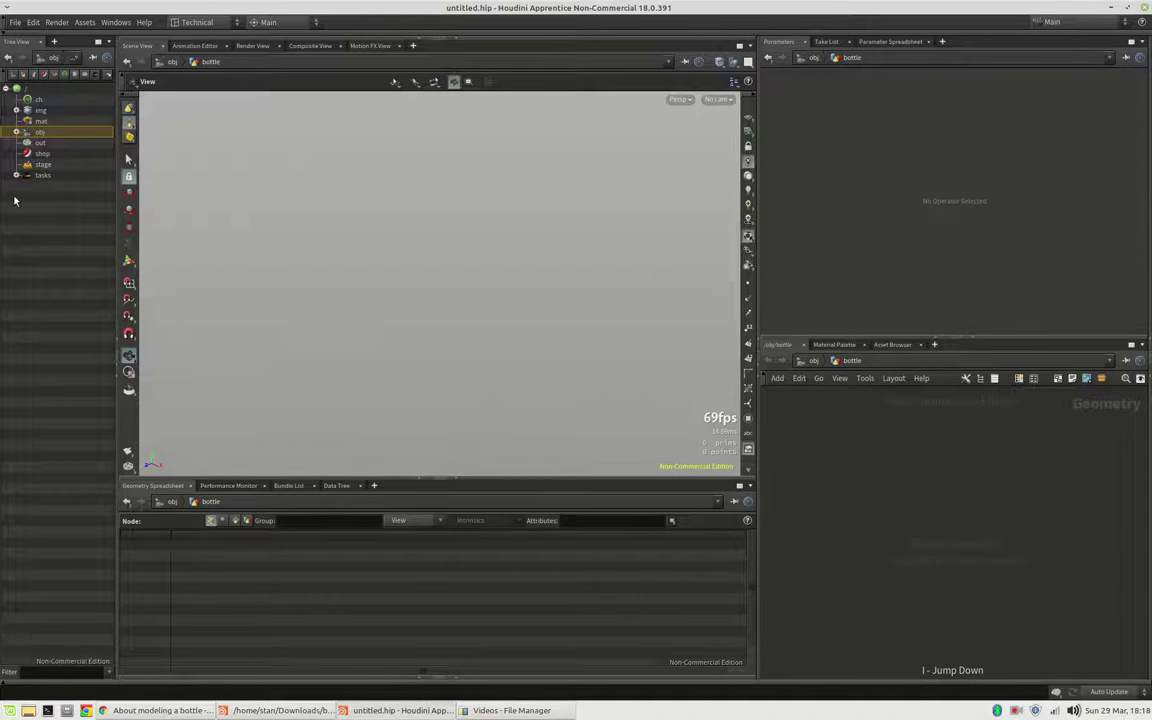
{"action": "left_click", "coordinate": [113, 340]}
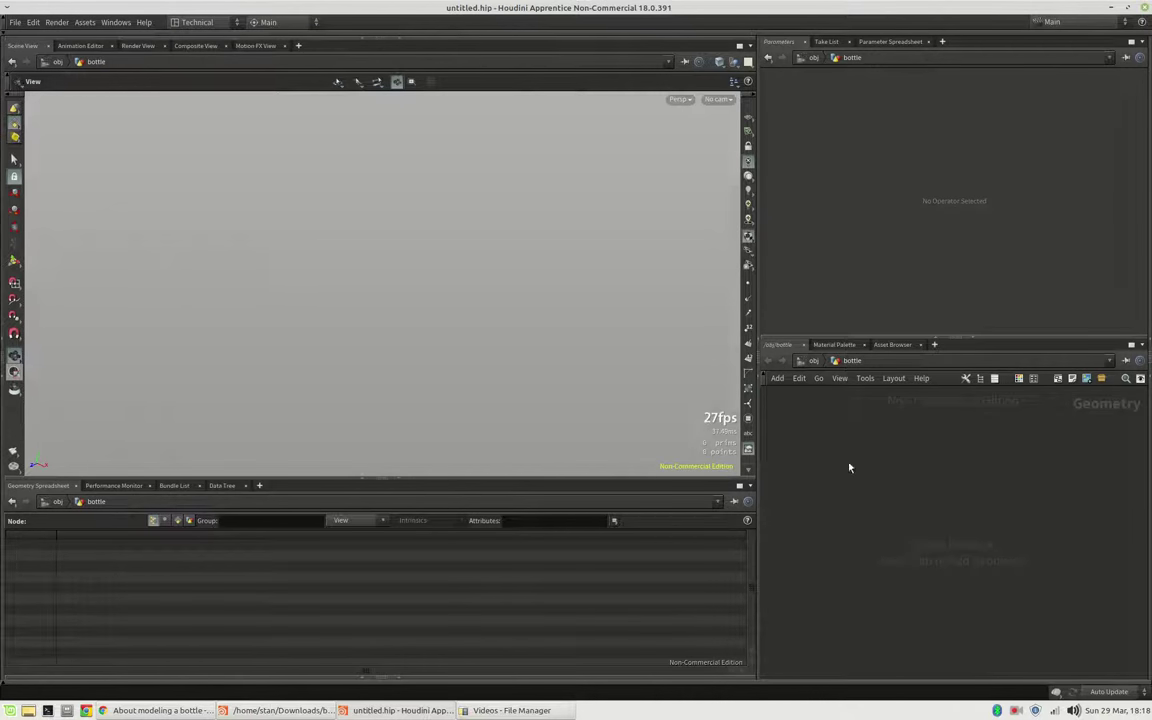
Add a Tube node to the bottle network.
{"action": "key", "text": "Tab"}
{"action": "type", "text": "tube"}
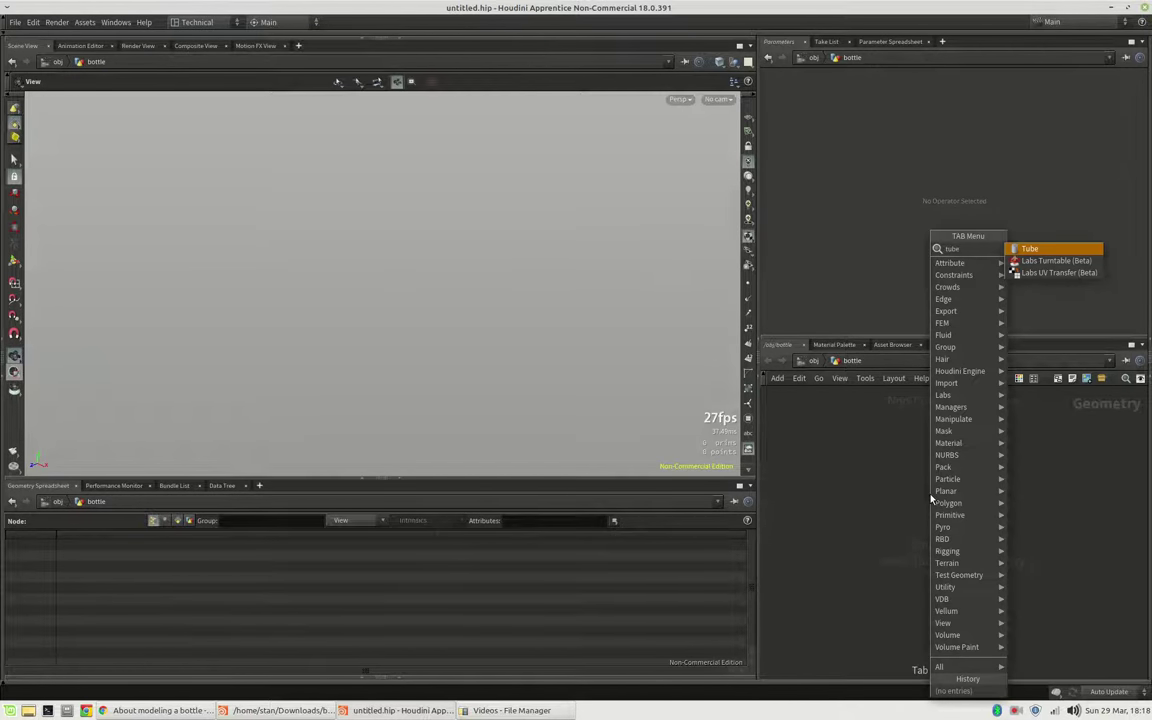
{"action": "key", "text": "Return"}
{"action": "left_click", "coordinate": [931, 498]}
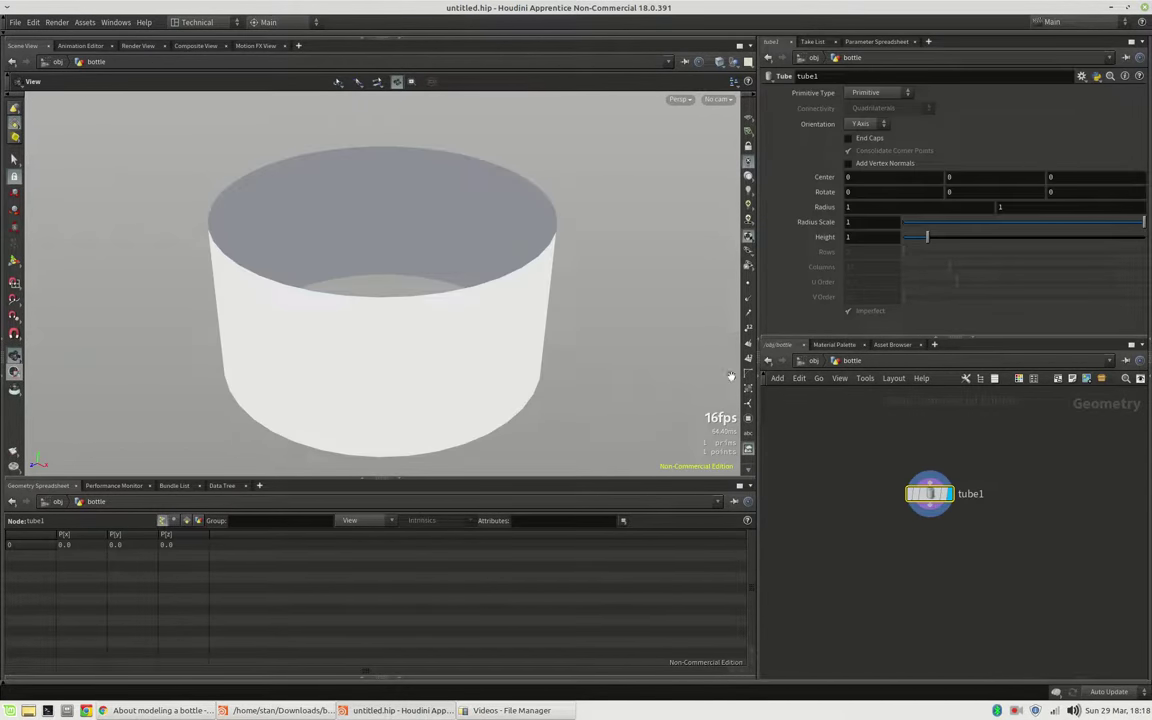
Set the tube's radius scale to 0.2 and its primitive type to Polygon.
{"action": "left_click", "coordinate": [931, 222]}
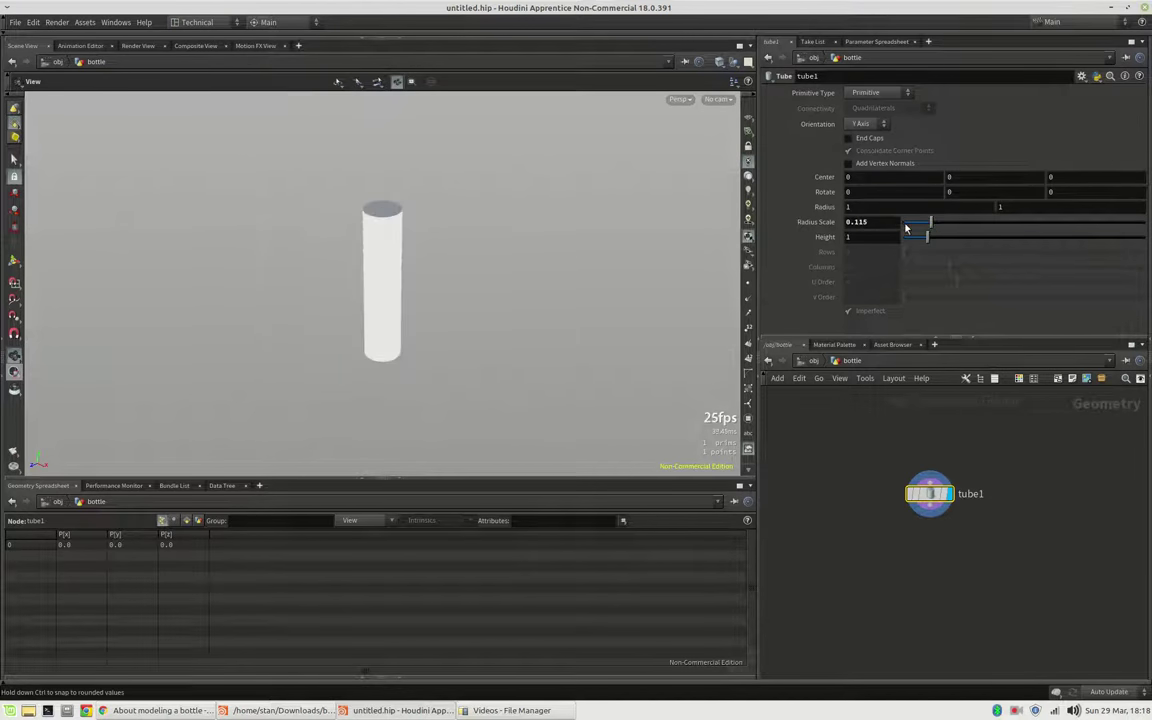
{"action": "double_click", "coordinate": [891, 223]}
{"action": "type", "text": "0.2"}
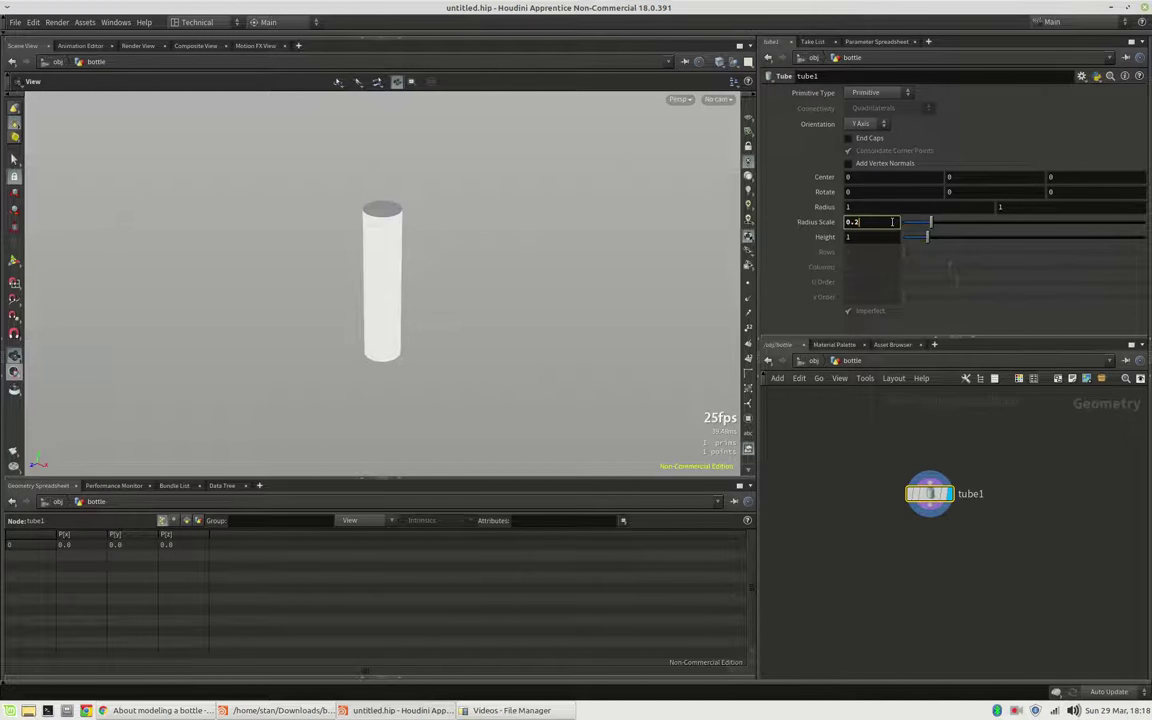
{"action": "key", "text": "Return"}
{"action": "right_click_drag", "start_coordinate": [346, 283], "coordinate": [432, 270]}
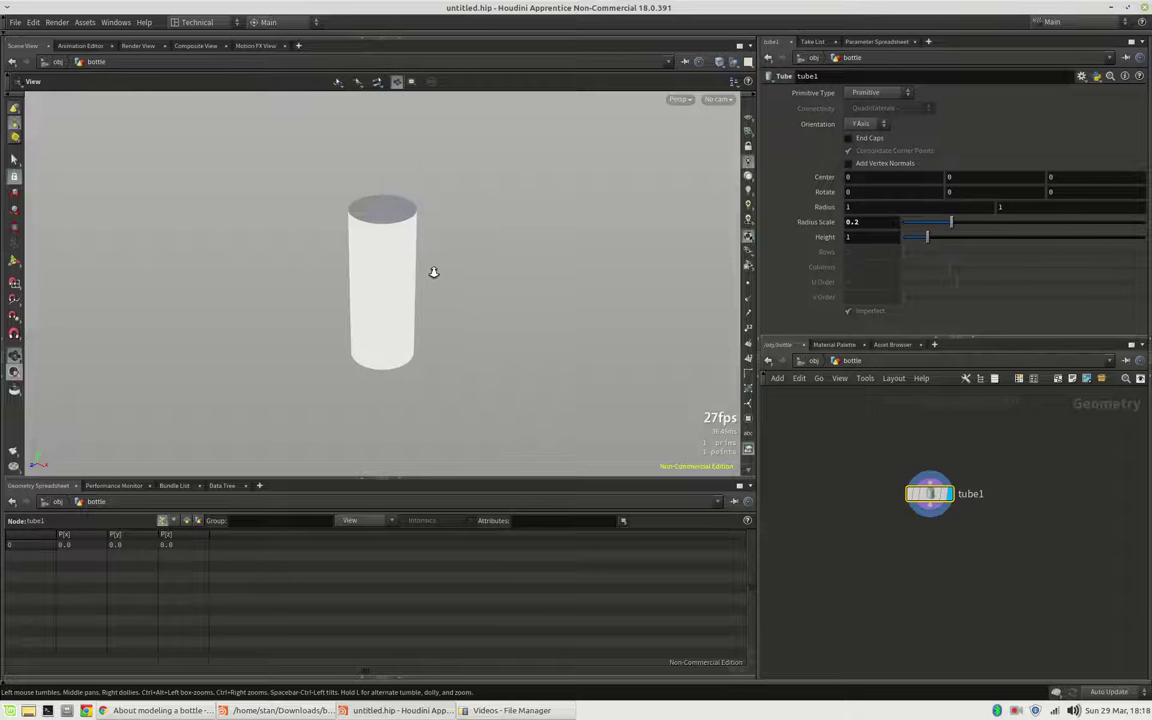
{"action": "left_click", "coordinate": [872, 95]}
{"action": "left_click", "coordinate": [866, 112]}
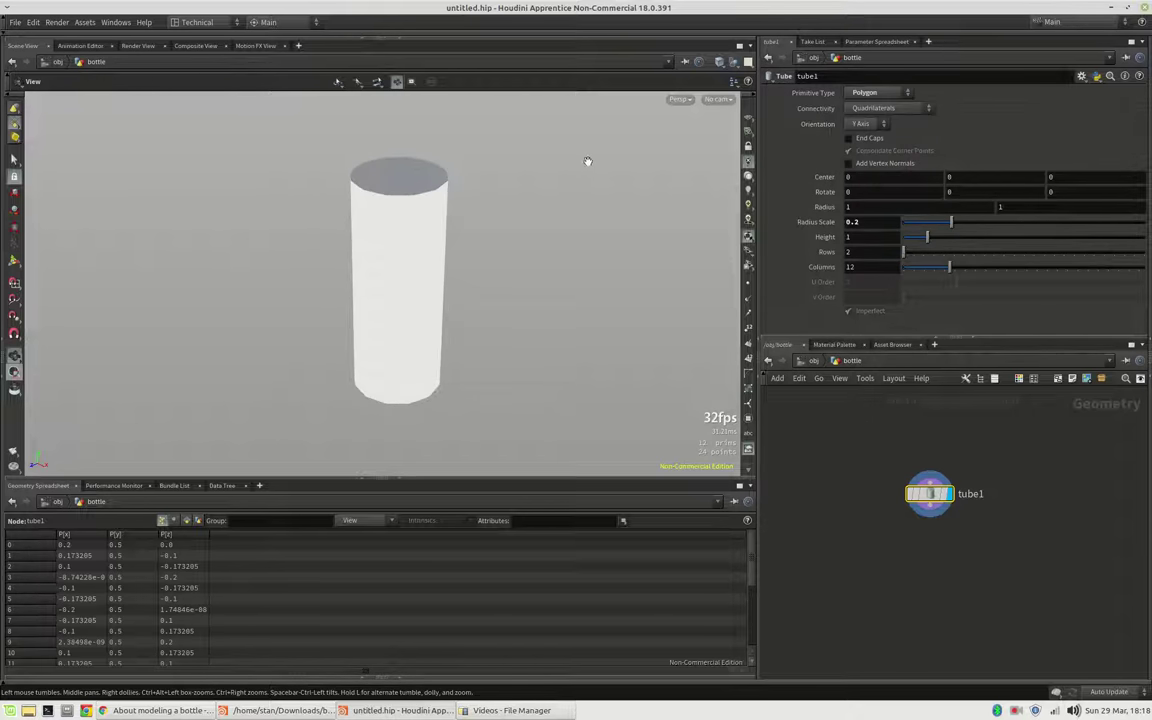
Show the model as Smooth Wire Shaded and change the viewport background to black.
{"action": "left_click", "coordinate": [720, 62]}
{"action": "left_click", "coordinate": [758, 183]}
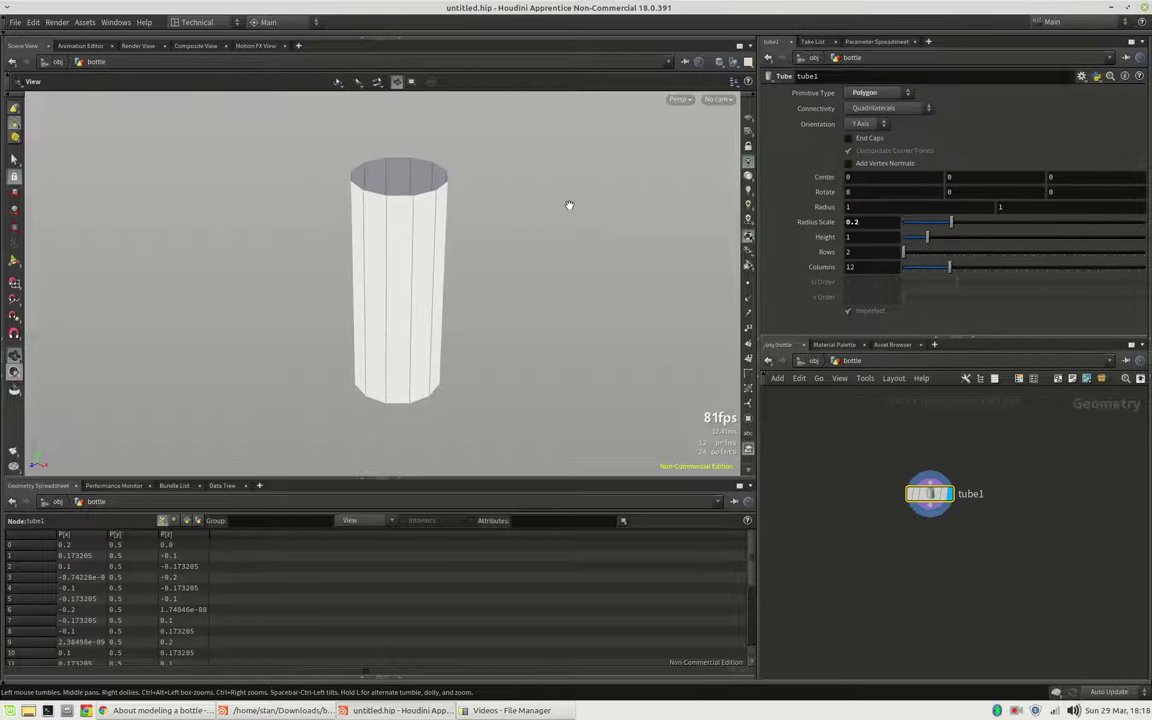
{"action": "key", "text": "d"}
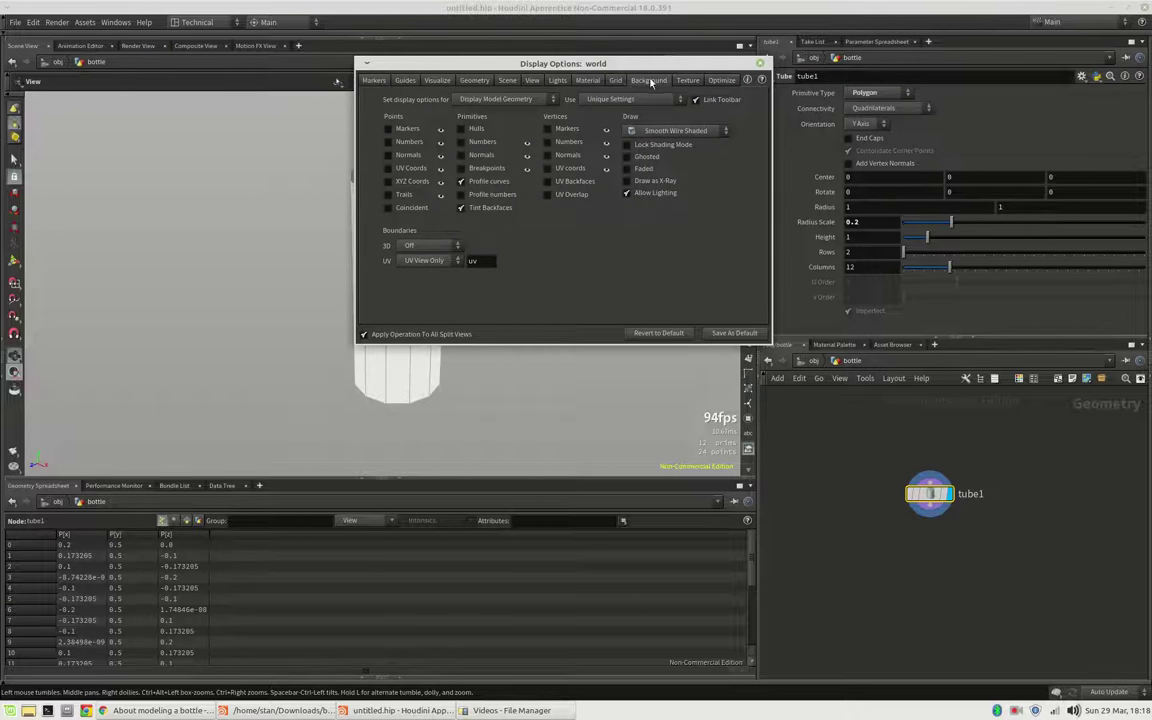
{"action": "left_click", "coordinate": [648, 80]}
{"action": "left_click", "coordinate": [455, 99]}
{"action": "left_click", "coordinate": [405, 111]}
{"action": "left_click", "coordinate": [759, 63]}
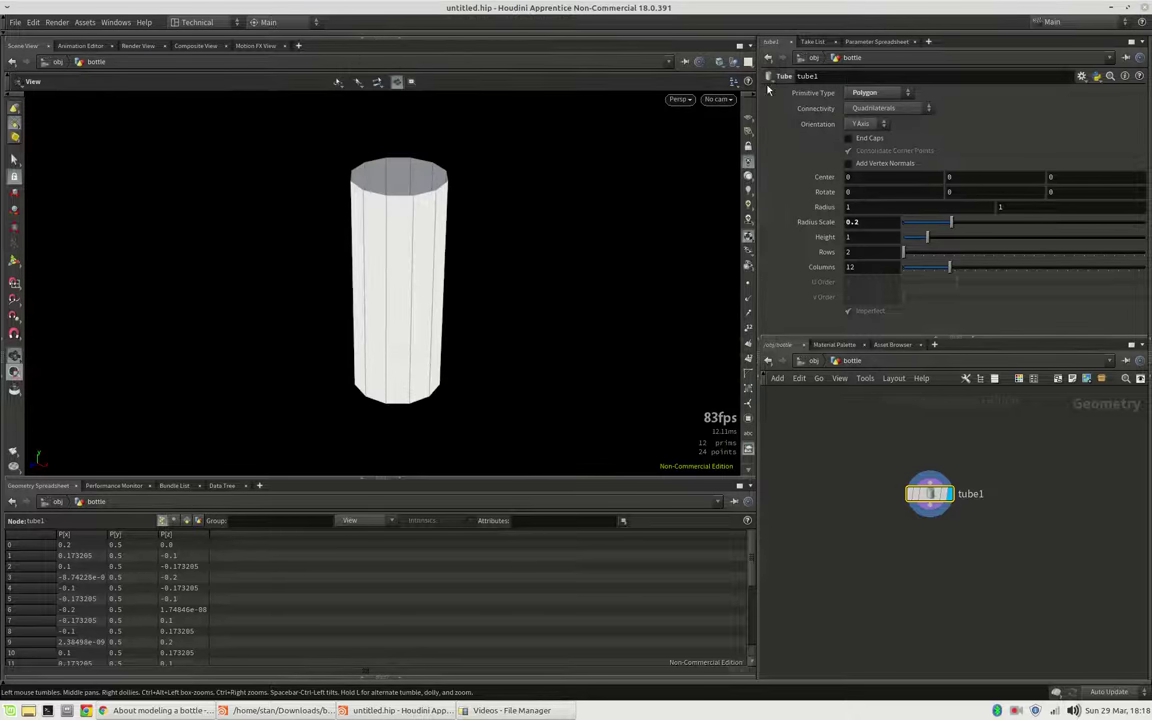
Set both the columns and the rows of the tube to 50.
{"action": "left_click_drag", "start_coordinate": [958, 265], "coordinate": [1144, 267]}
{"action": "double_click", "coordinate": [870, 252]}
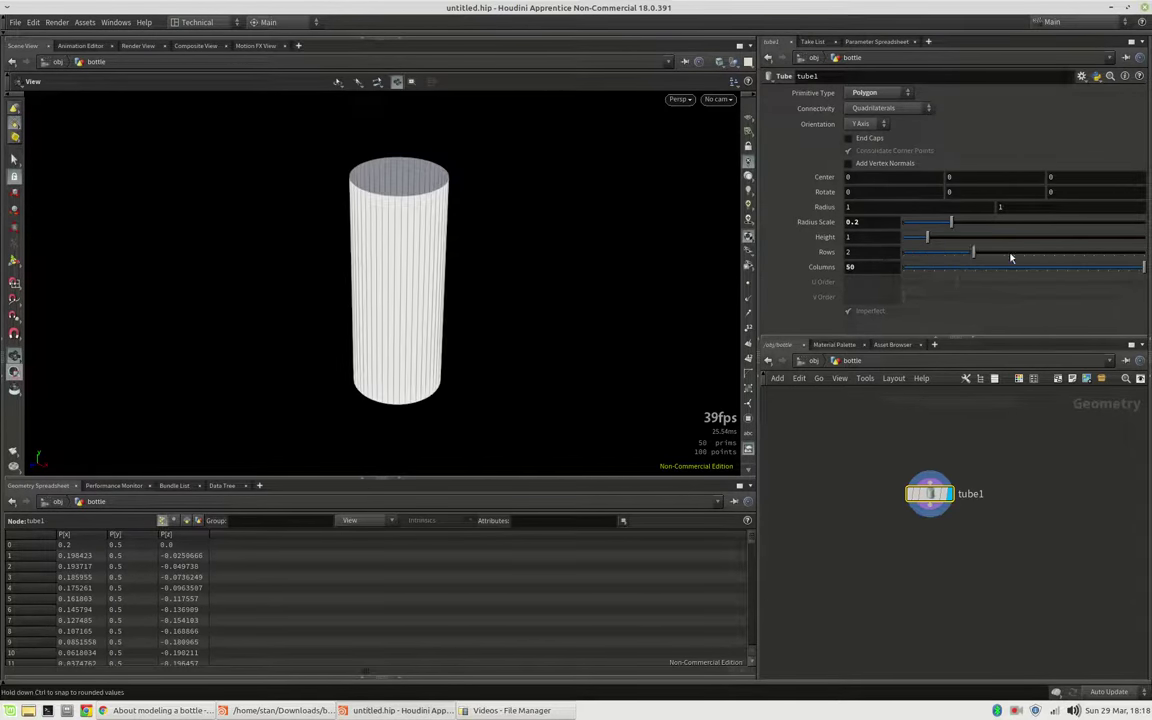
{"action": "type", "text": "50"}
{"action": "key", "text": "Return"}
{"action": "scroll", "coordinate": [453, 307], "scroll_direction": "up", "scroll_amount": 1}
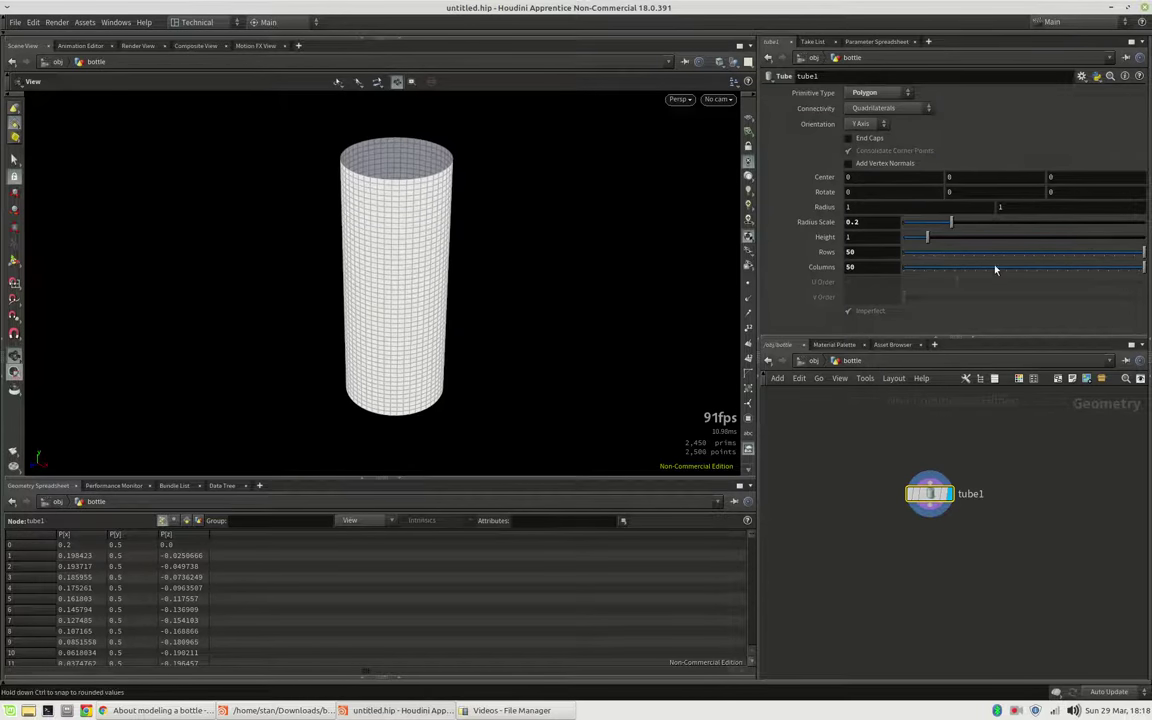
Set the tube's rows to 100 and its columns to 200.
{"action": "double_click", "coordinate": [879, 254]}
{"action": "type", "text": "100"}
{"action": "key", "text": "Return"}
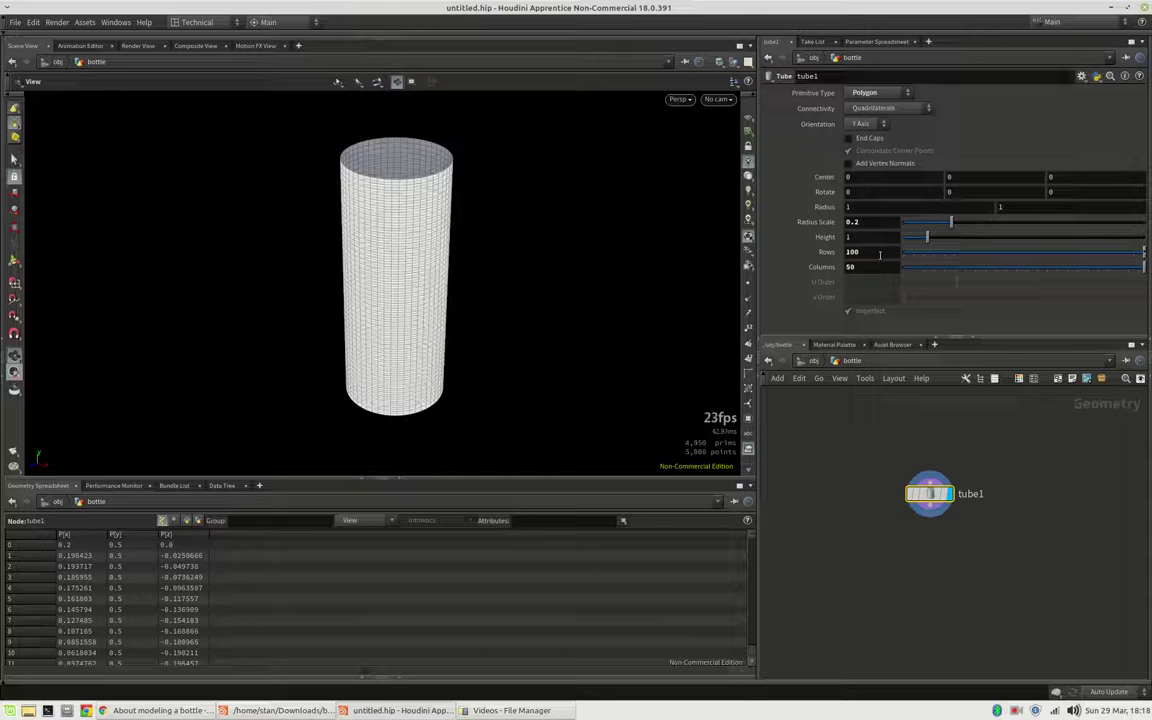
{"action": "double_click", "coordinate": [878, 267]}
{"action": "type", "text": "200"}
{"action": "key", "text": "Return"}
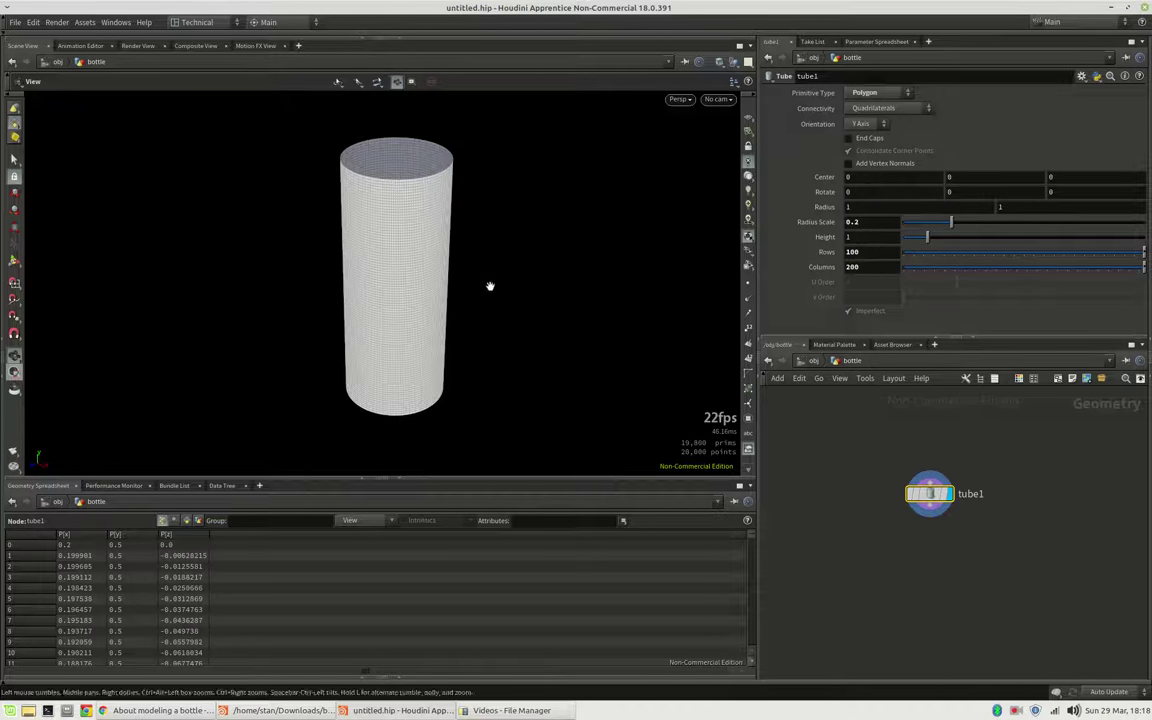
Raise the tube's row count to 150 for a denser mesh.
{"action": "scroll", "coordinate": [399, 275], "scroll_direction": "up", "scroll_amount": 3}
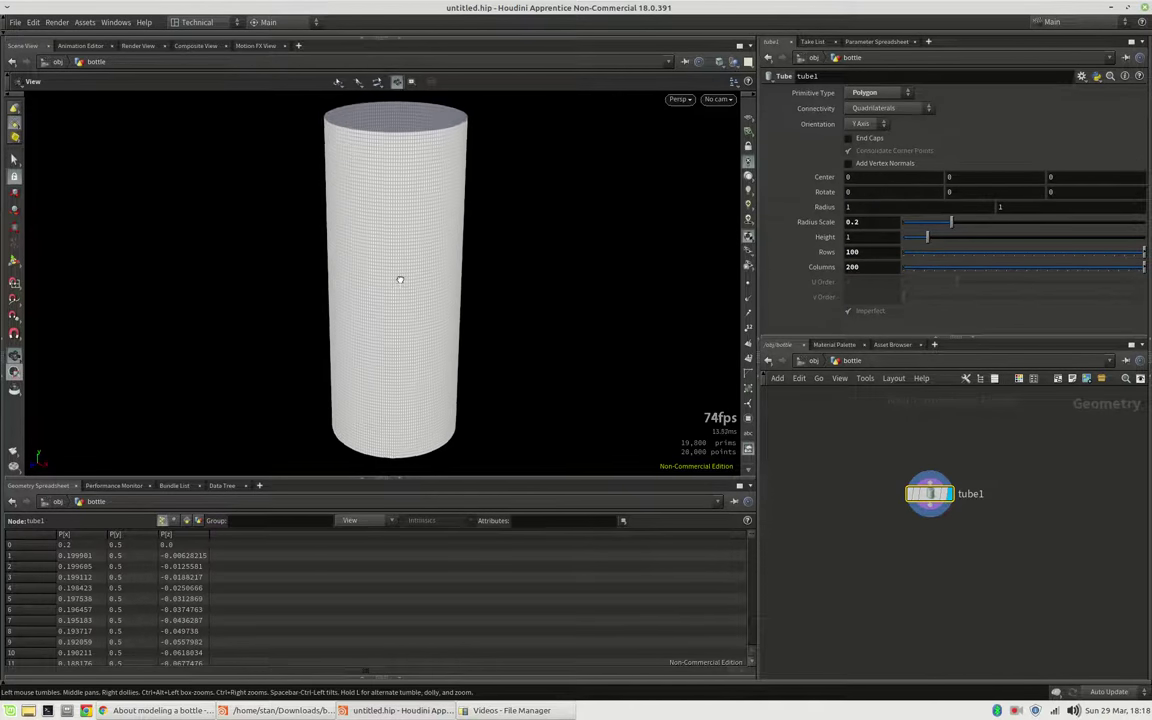
{"action": "left_click", "coordinate": [869, 252]}
{"action": "type", "text": "15"}
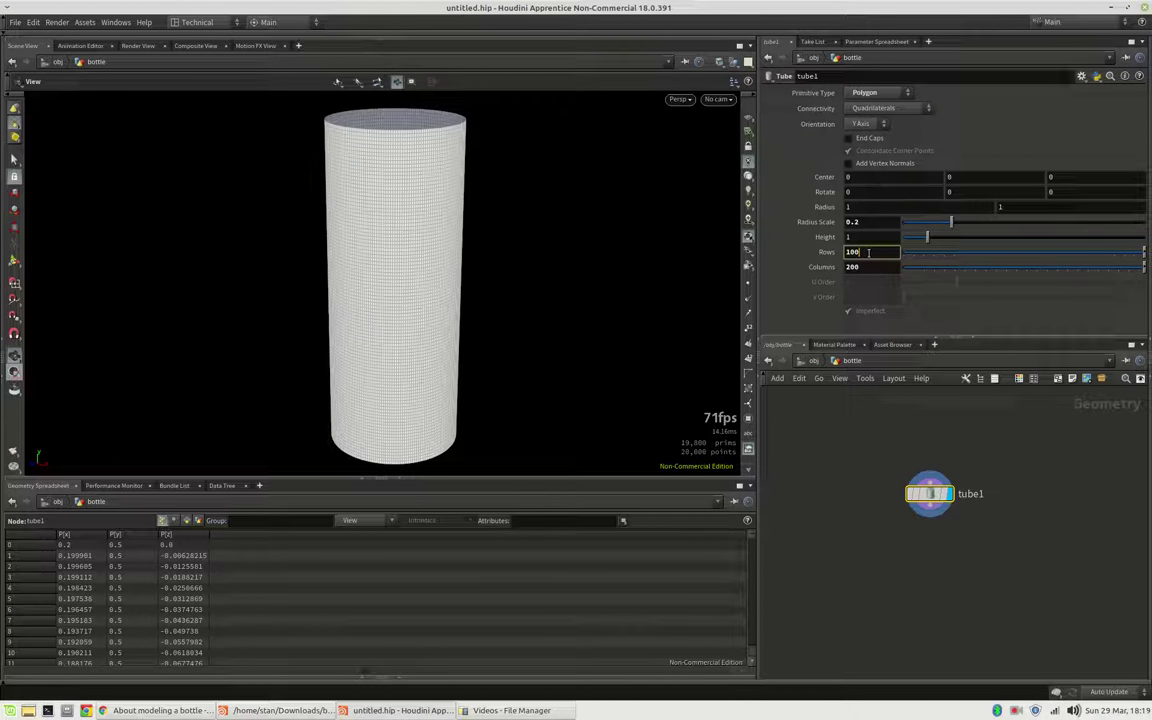
{"action": "type", "text": "0"}
{"action": "key", "text": "Return"}
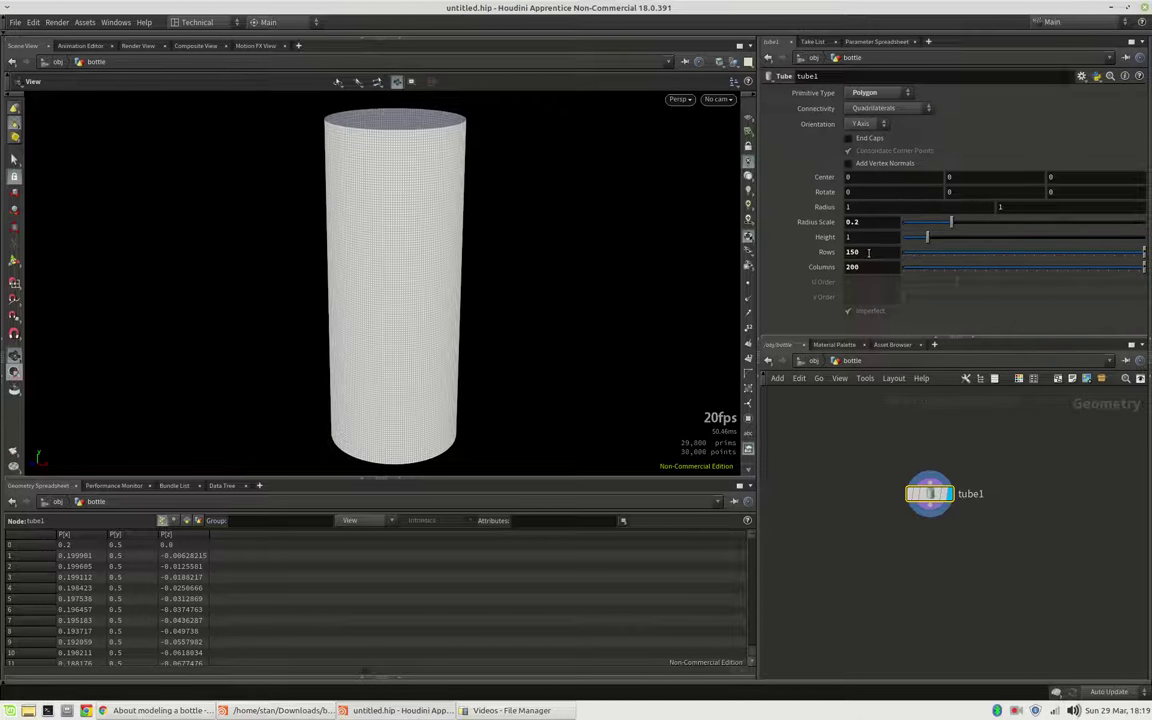
{"action": "left_click_drag", "start_coordinate": [491, 283], "coordinate": [592, 353]}
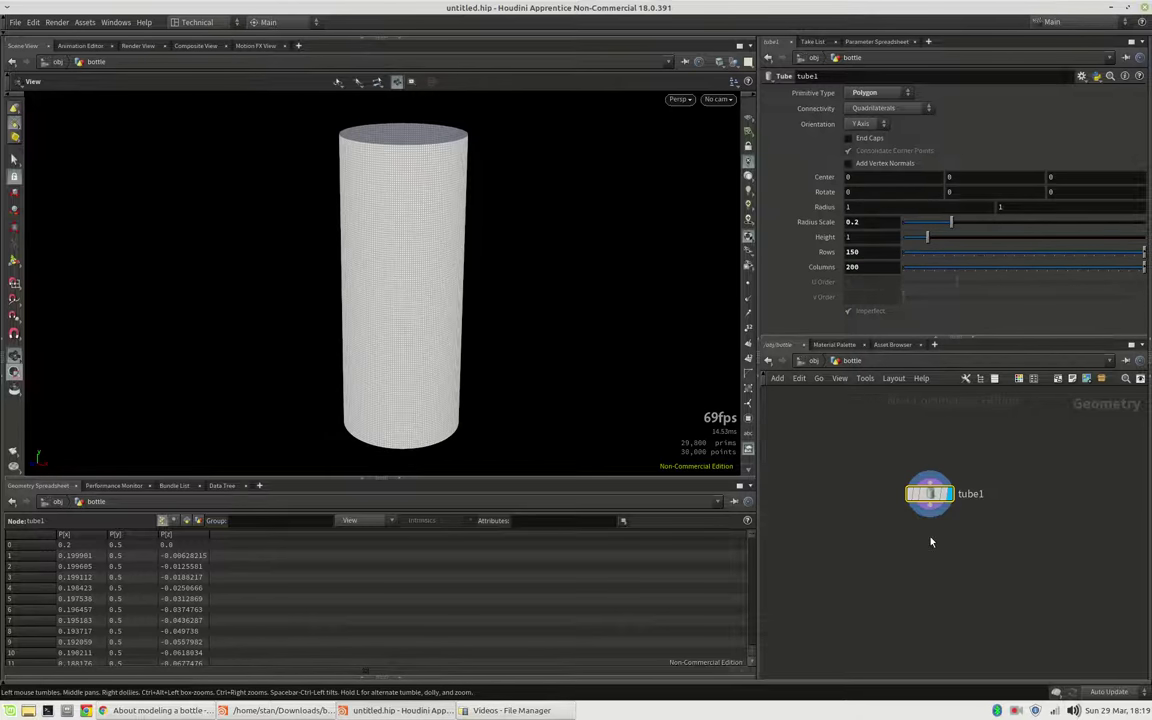
Add a Point VOP node below tube1, wired to the tube's output.
{"action": "middle_click_drag", "start_coordinate": [931, 542], "coordinate": [905, 517]}
{"action": "key", "text": "Tab"}
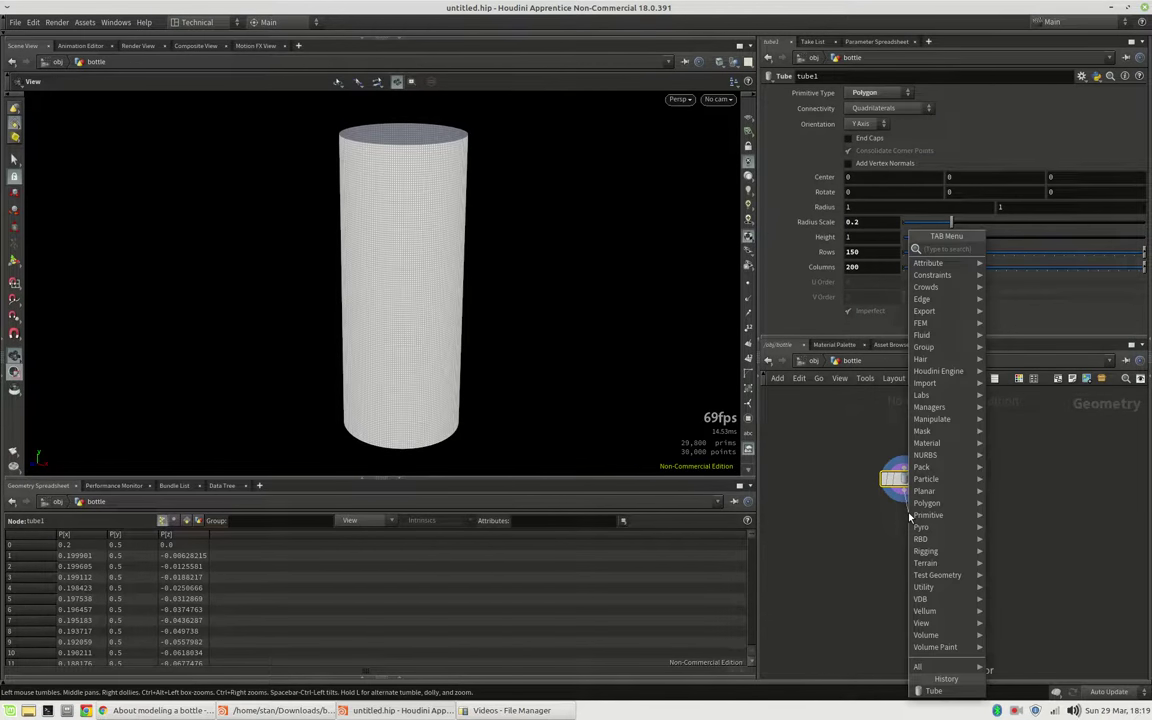
{"action": "type", "text": "pvop"}
{"action": "key", "text": "Return"}
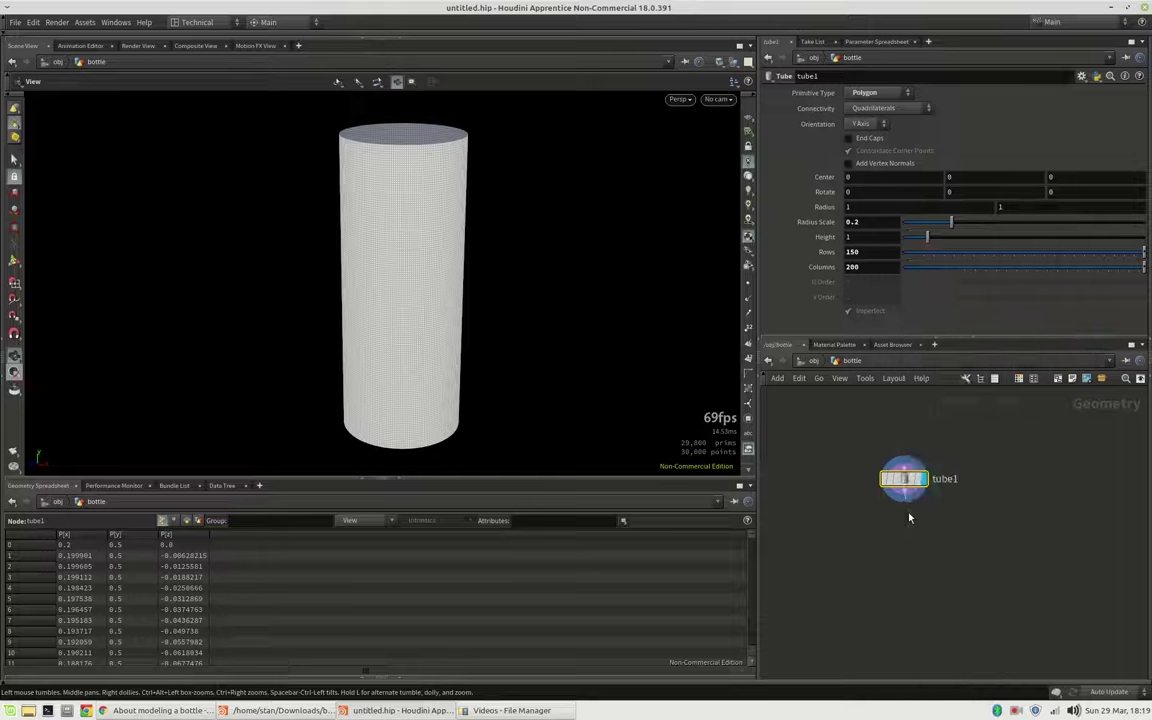
{"action": "left_click", "coordinate": [910, 520]}
Rename the Point VOP node as shape and go inside its VEX network.
{"action": "double_click", "coordinate": [957, 526]}
{"action": "type", "text": "s"}
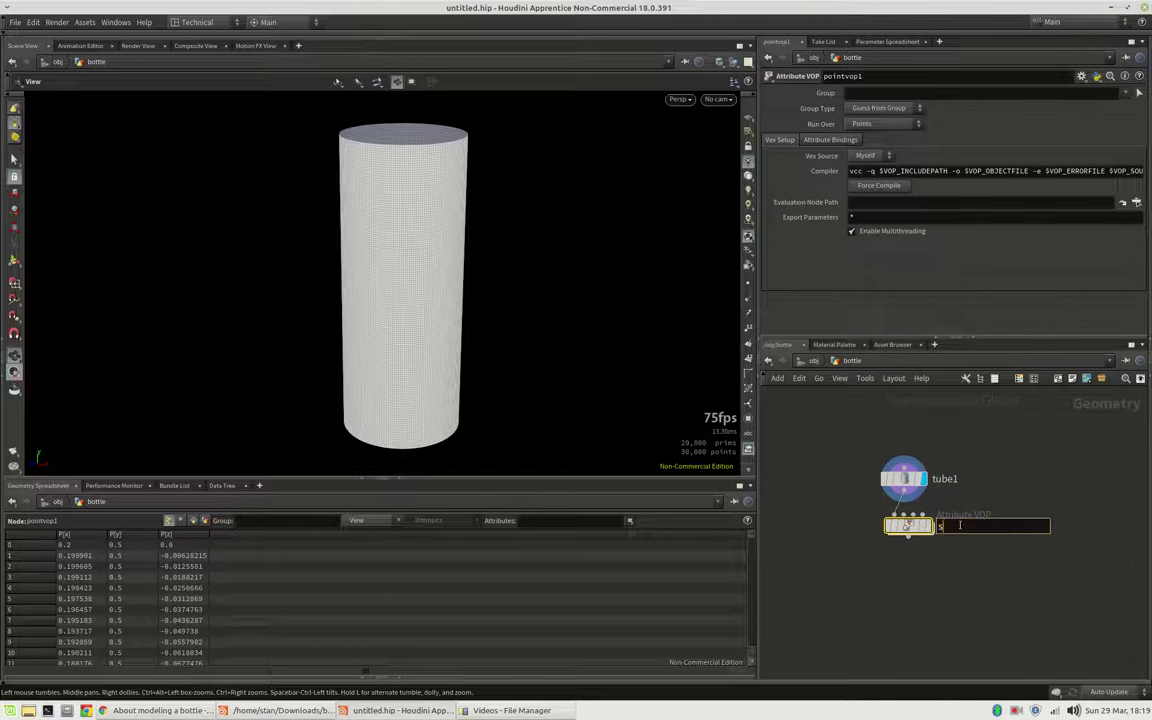
{"action": "type", "text": "hape"}
{"action": "key", "text": "Return"}
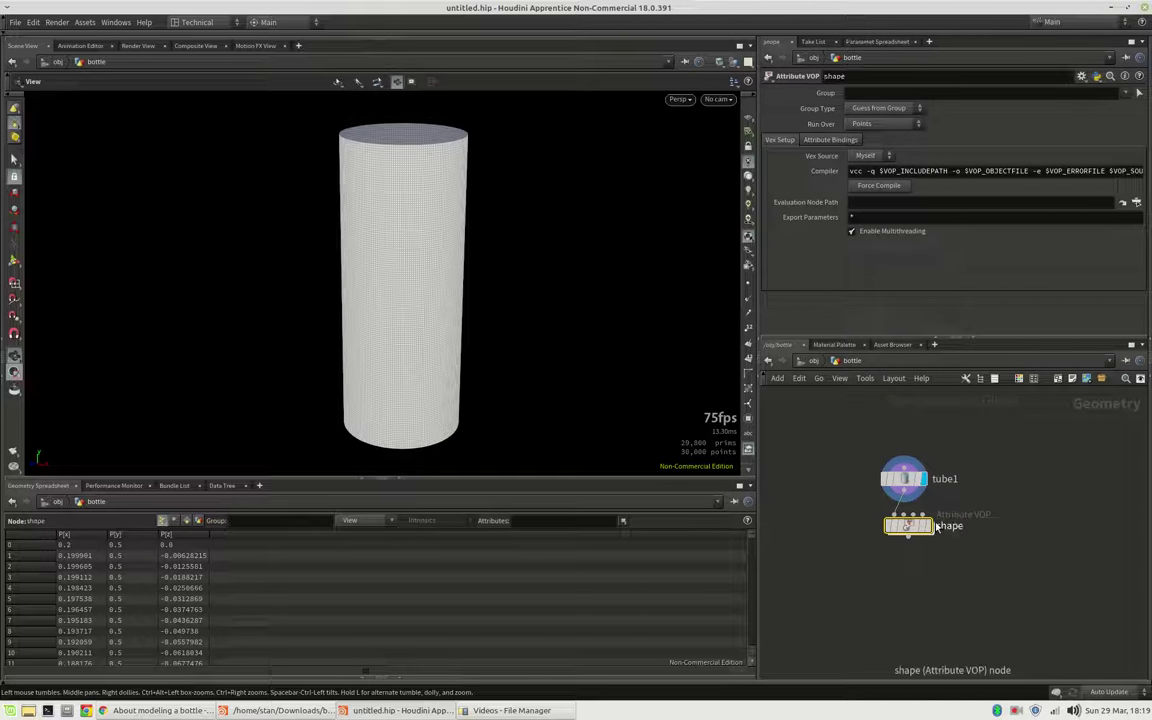
{"action": "left_click", "coordinate": [927, 527]}
{"action": "left_click_drag", "start_coordinate": [912, 529], "coordinate": [909, 532]}
{"action": "double_click", "coordinate": [908, 530]}
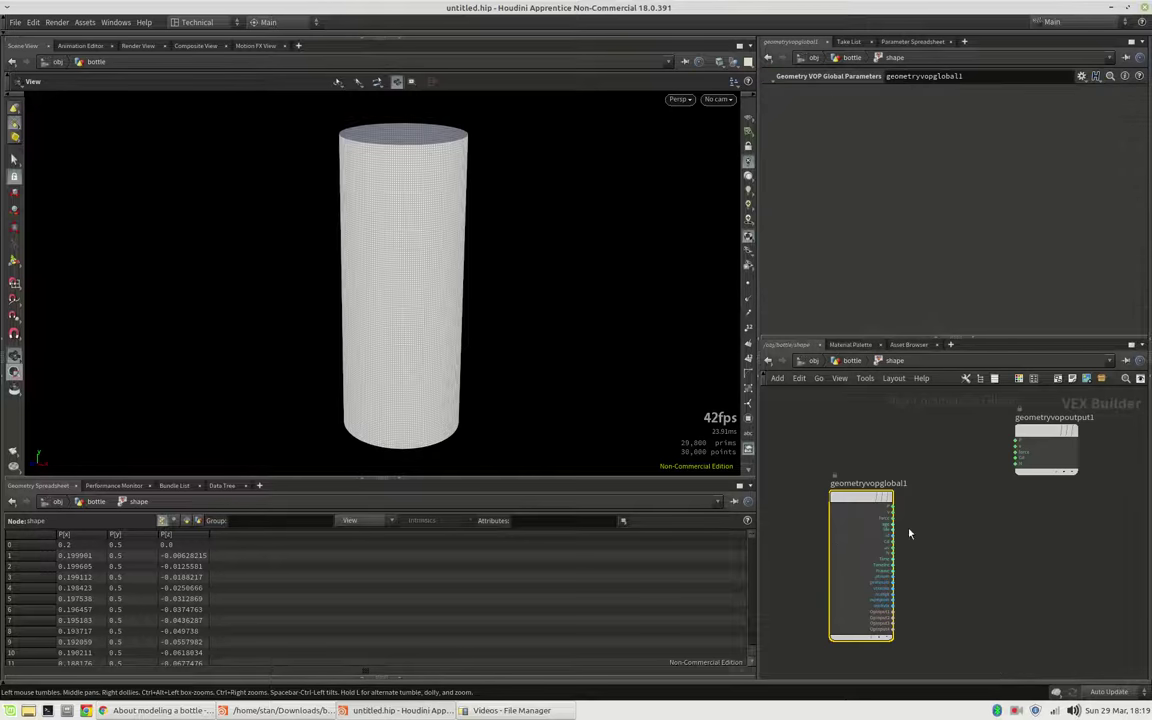
Widen the network editing area at the viewport's expense and reframe the tube in the narrowed view.
{"action": "left_click_drag", "start_coordinate": [760, 558], "coordinate": [254, 542]}
{"action": "left_click", "coordinate": [241, 264]}
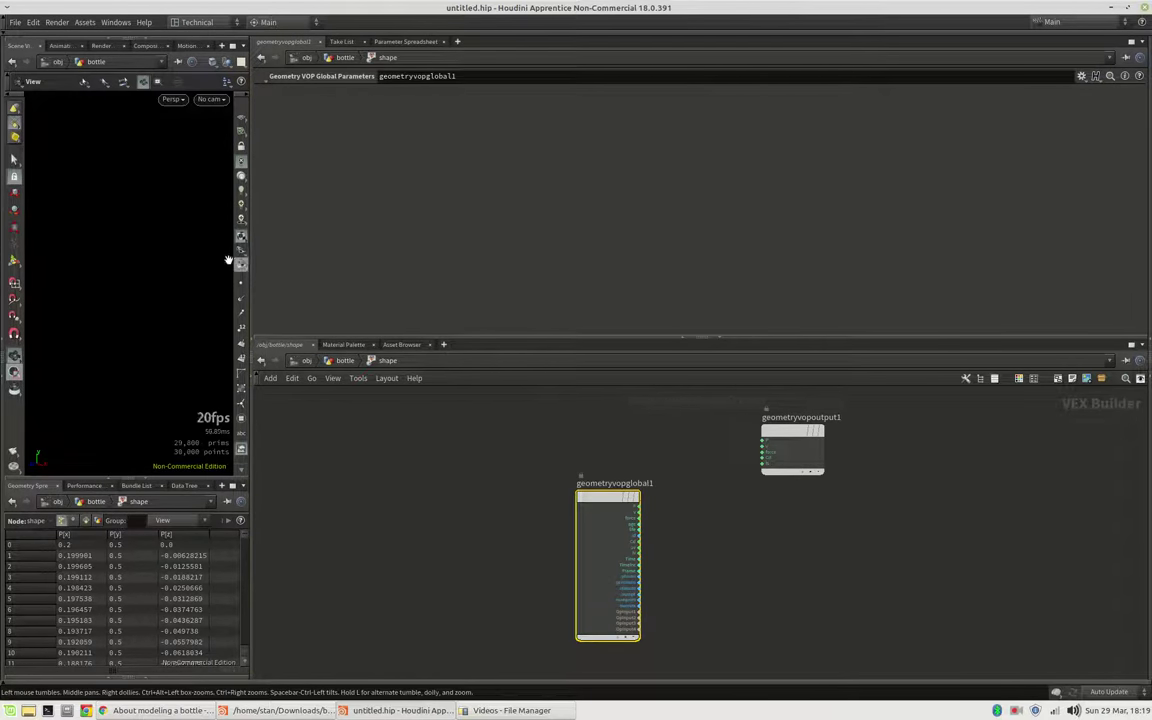
{"action": "key", "text": "space+h"}
{"action": "left_click_drag", "start_coordinate": [136, 273], "coordinate": [155, 287]}
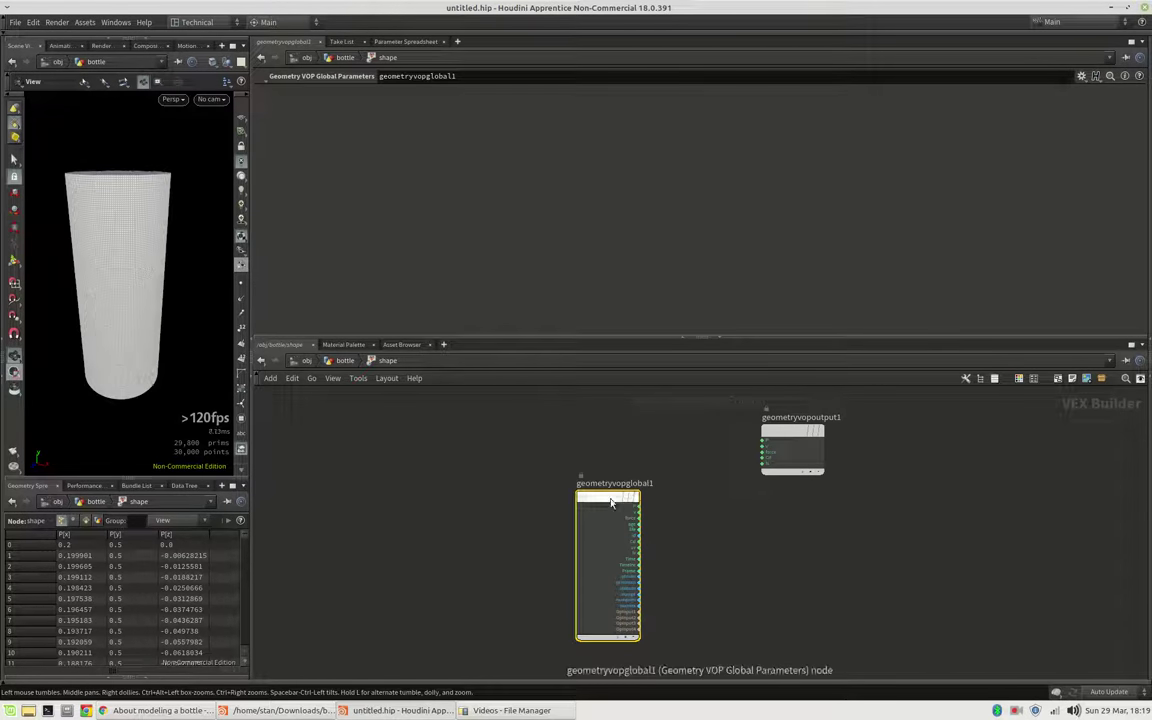
Spread the geometryvopglobal1 and geometryvopoutput1 nodes far apart to make room between them.
{"action": "left_click_drag", "start_coordinate": [610, 498], "coordinate": [312, 431]}
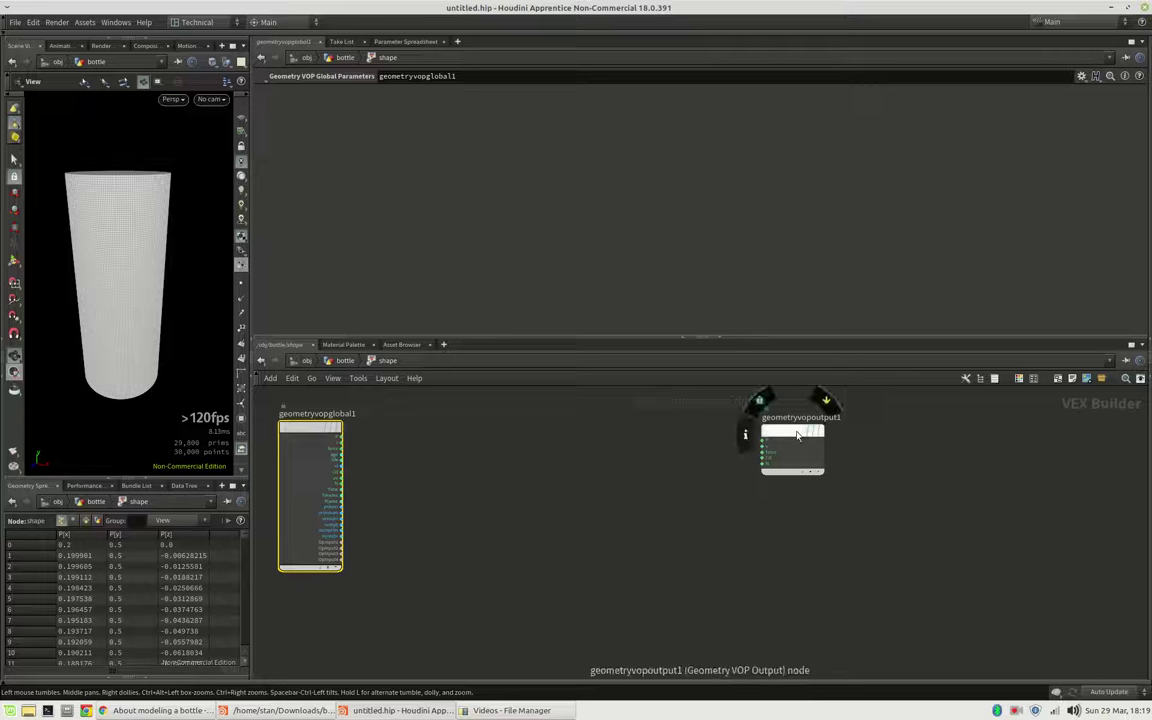
{"action": "left_click_drag", "start_coordinate": [797, 432], "coordinate": [1057, 441]}
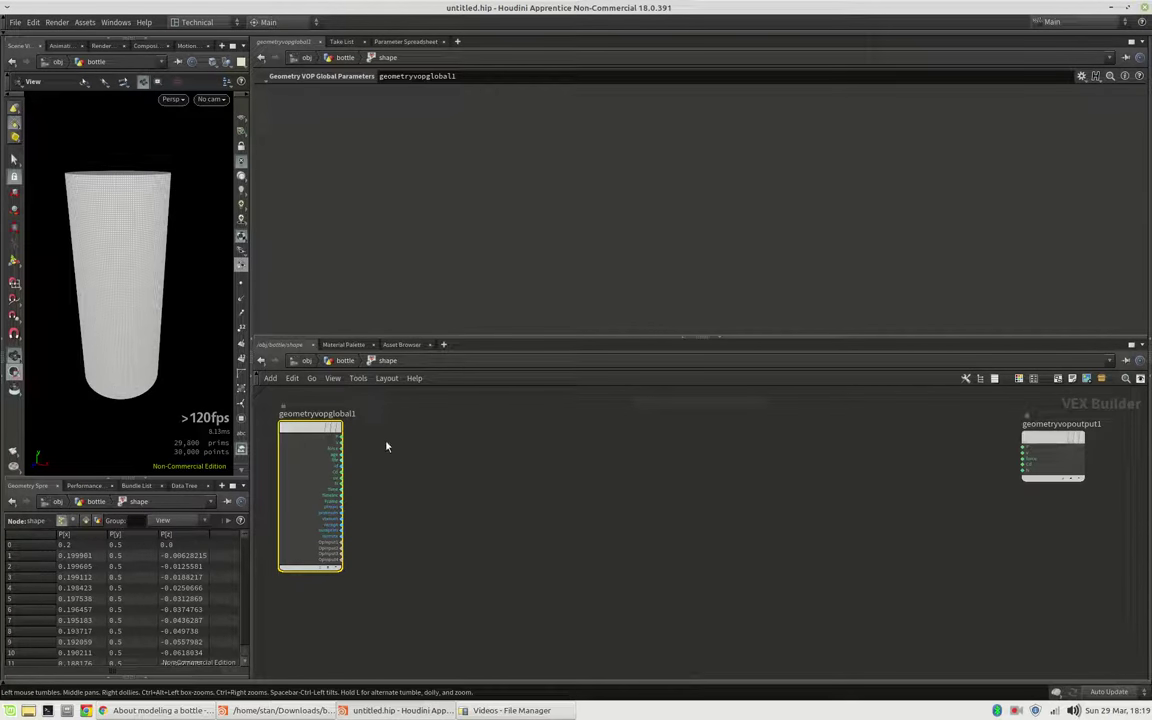
Add a Relative to Bounding Box node beside geometryvopglobal1, fed by its P output.
{"action": "middle_click_drag", "start_coordinate": [388, 443], "coordinate": [390, 457]}
{"action": "scroll", "coordinate": [344, 457], "scroll_direction": "up", "scroll_amount": 1}
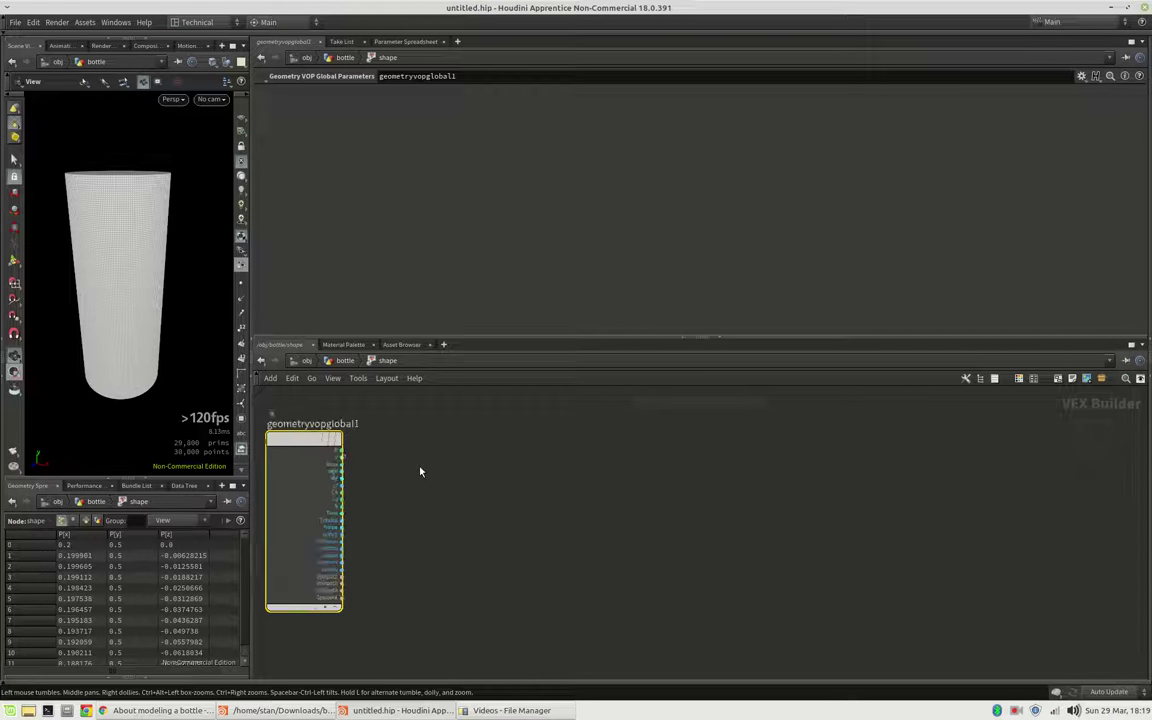
{"action": "scroll", "coordinate": [514, 479], "scroll_direction": "down", "scroll_amount": 1}
{"action": "left_click_drag", "start_coordinate": [1076, 458], "coordinate": [1017, 458]}
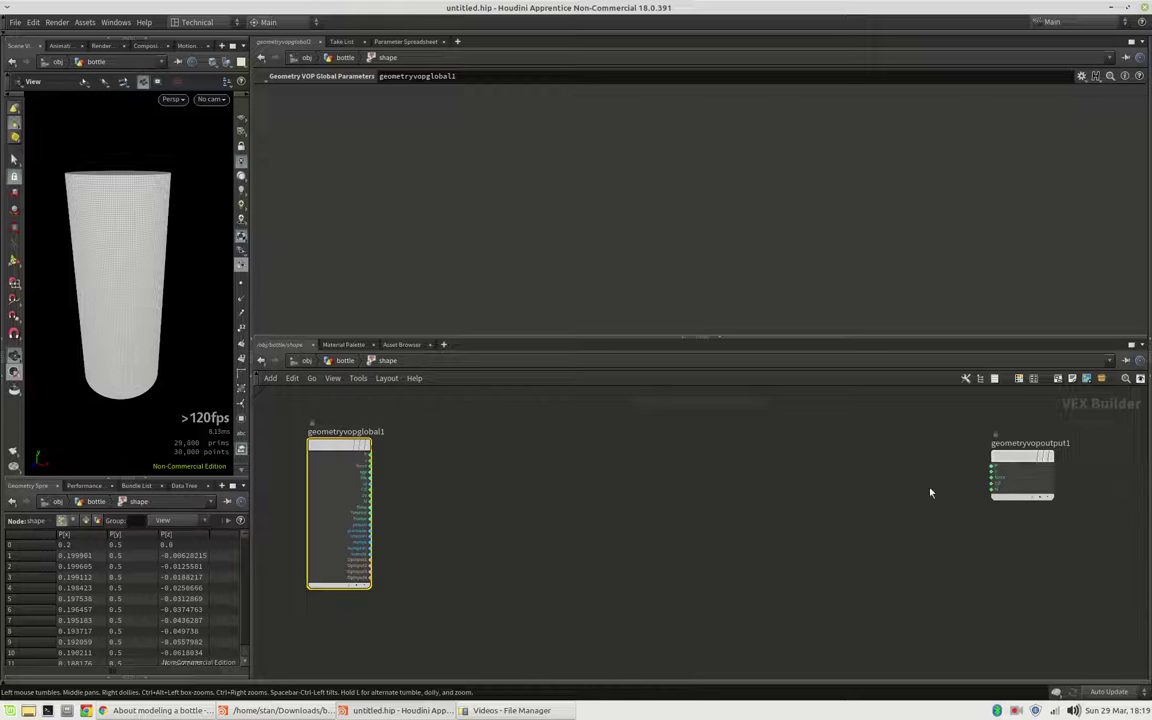
{"action": "scroll", "coordinate": [673, 517], "scroll_direction": "up", "scroll_amount": 1}
{"action": "middle_click_drag", "start_coordinate": [677, 524], "coordinate": [695, 528]}
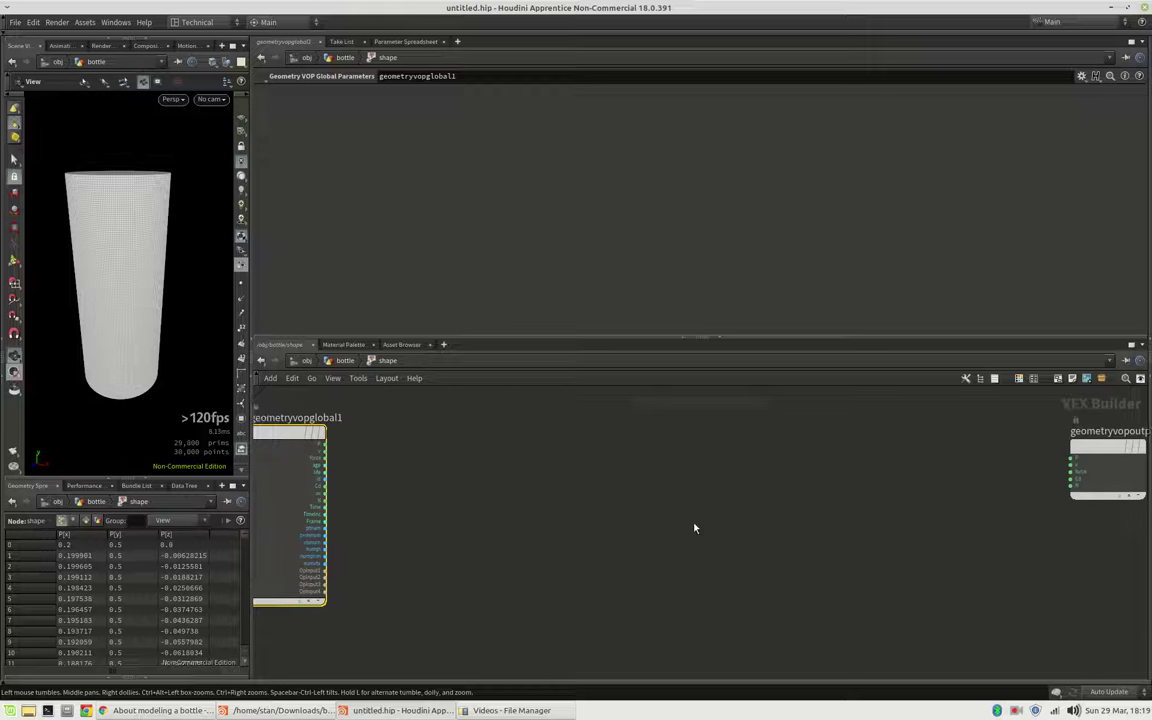
{"action": "left_click", "coordinate": [408, 503]}
{"action": "left_click_drag", "start_coordinate": [329, 451], "coordinate": [351, 447]}
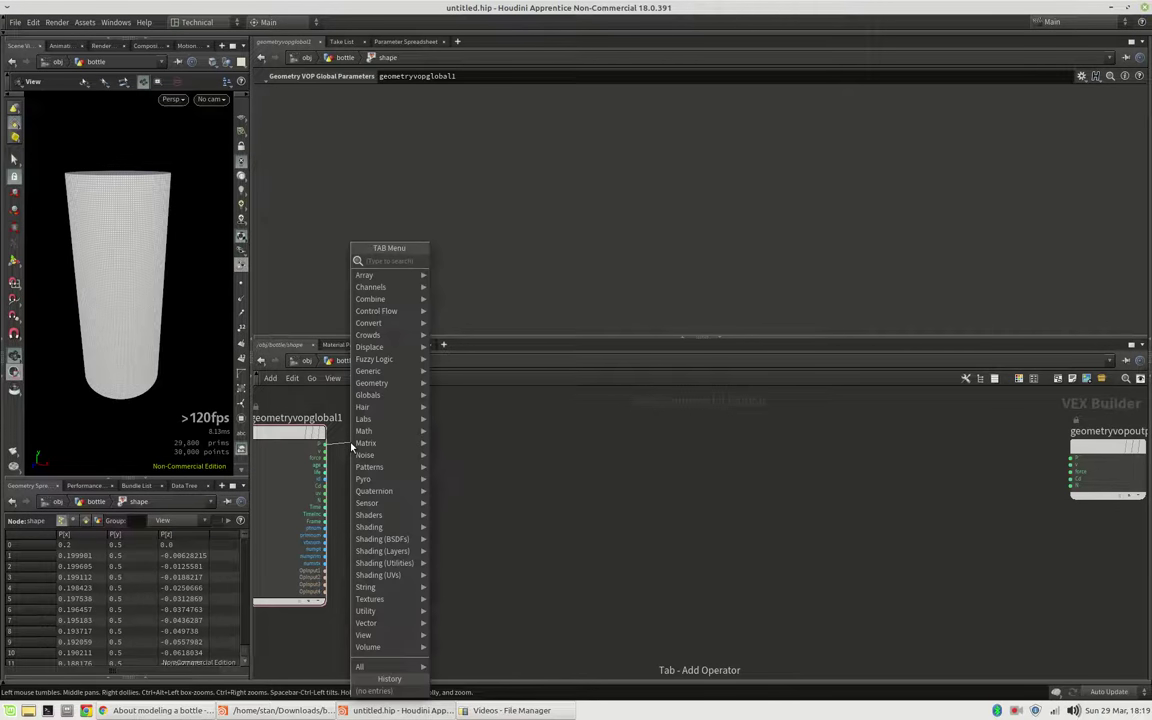
{"action": "type", "text": "reb"}
{"action": "key", "text": "Return"}
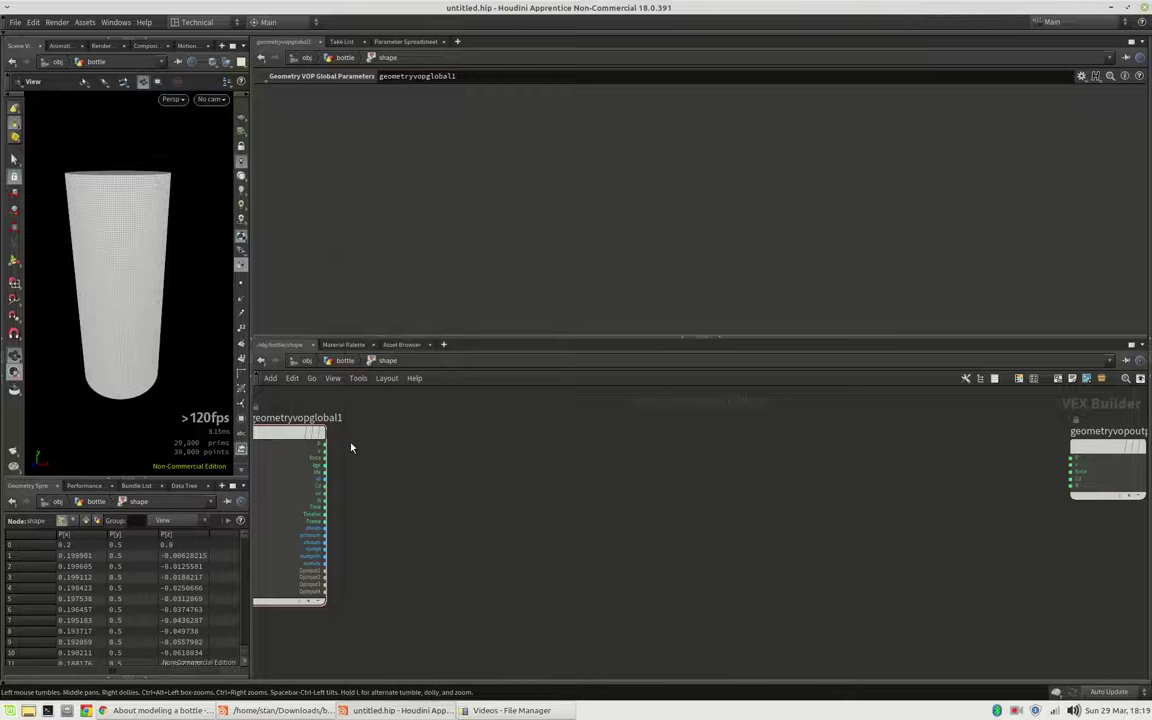
{"action": "left_click", "coordinate": [390, 440]}
{"action": "left_click_drag", "start_coordinate": [389, 439], "coordinate": [383, 436]}
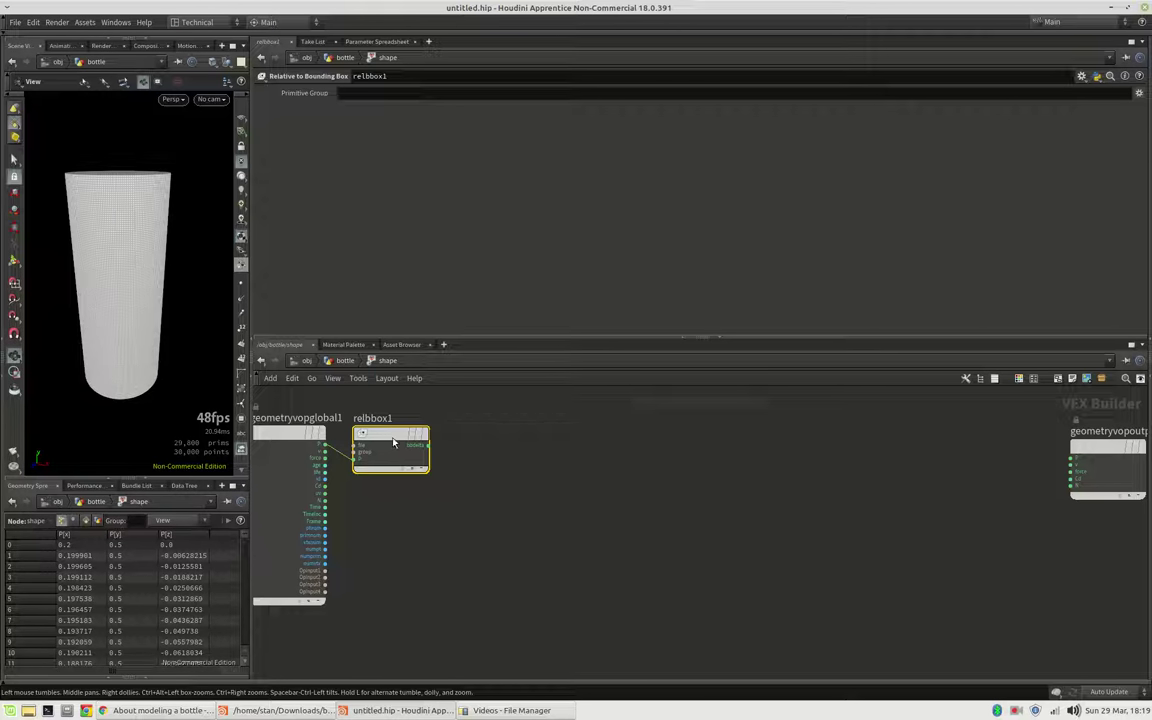
Add a Get Vector Component node fed by relbbox1's output and set its Vector Component to Component 2.
{"action": "left_click", "coordinate": [427, 445]}
{"action": "key", "text": "Tab"}
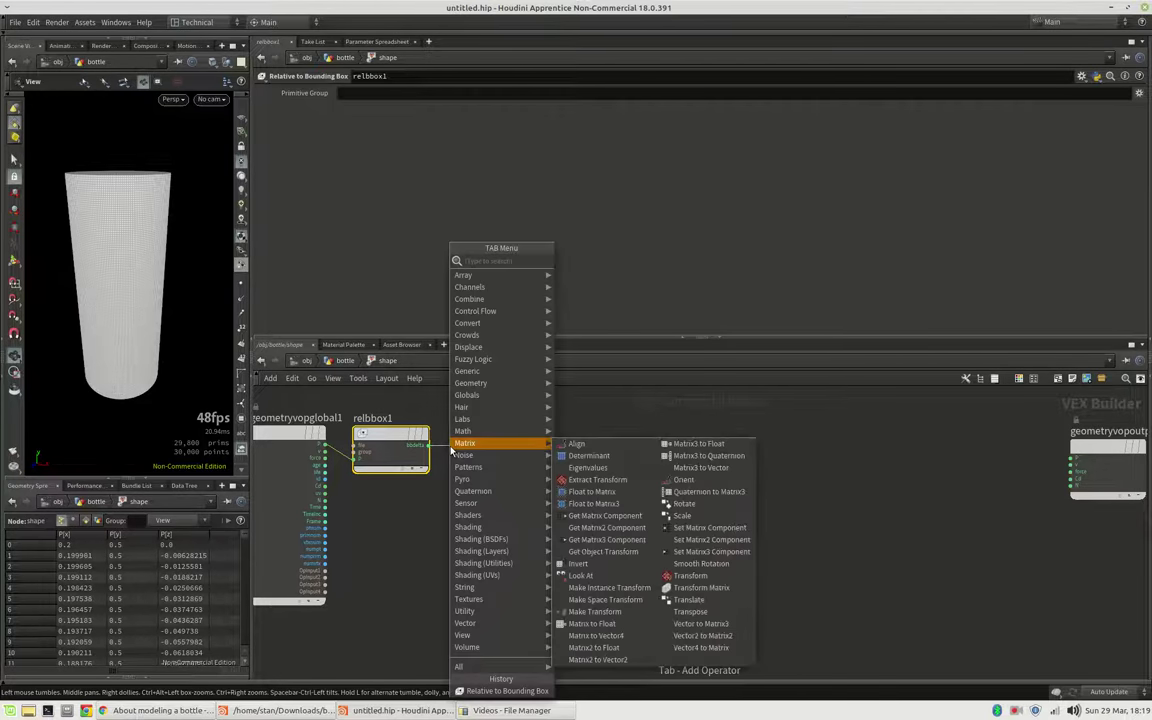
{"action": "type", "text": "getv"}
{"action": "key", "text": "Return"}
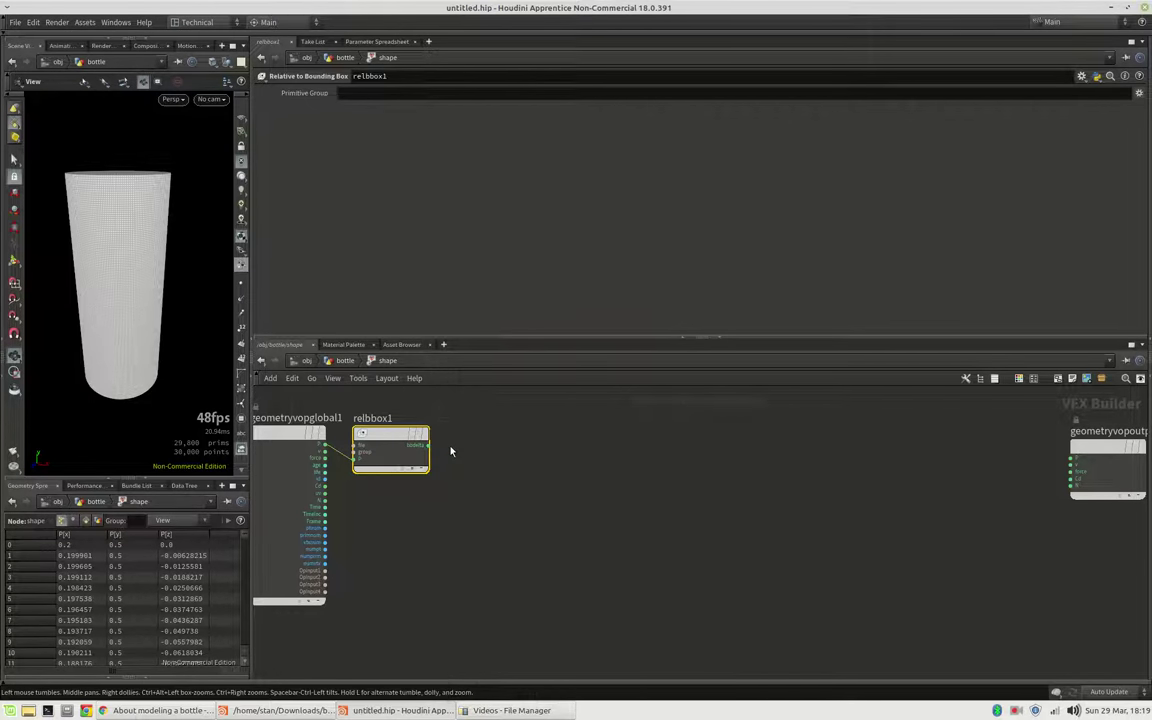
{"action": "left_click", "coordinate": [515, 447]}
{"action": "left_click_drag", "start_coordinate": [515, 447], "coordinate": [484, 440]}
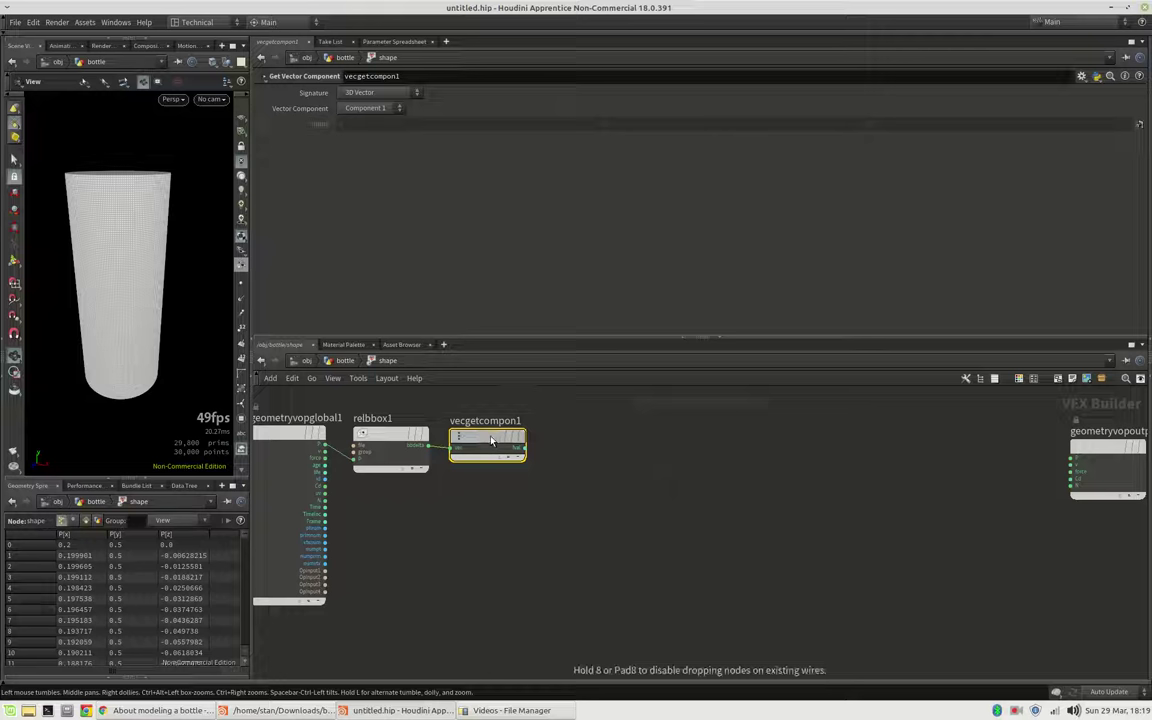
{"action": "left_click", "coordinate": [357, 106]}
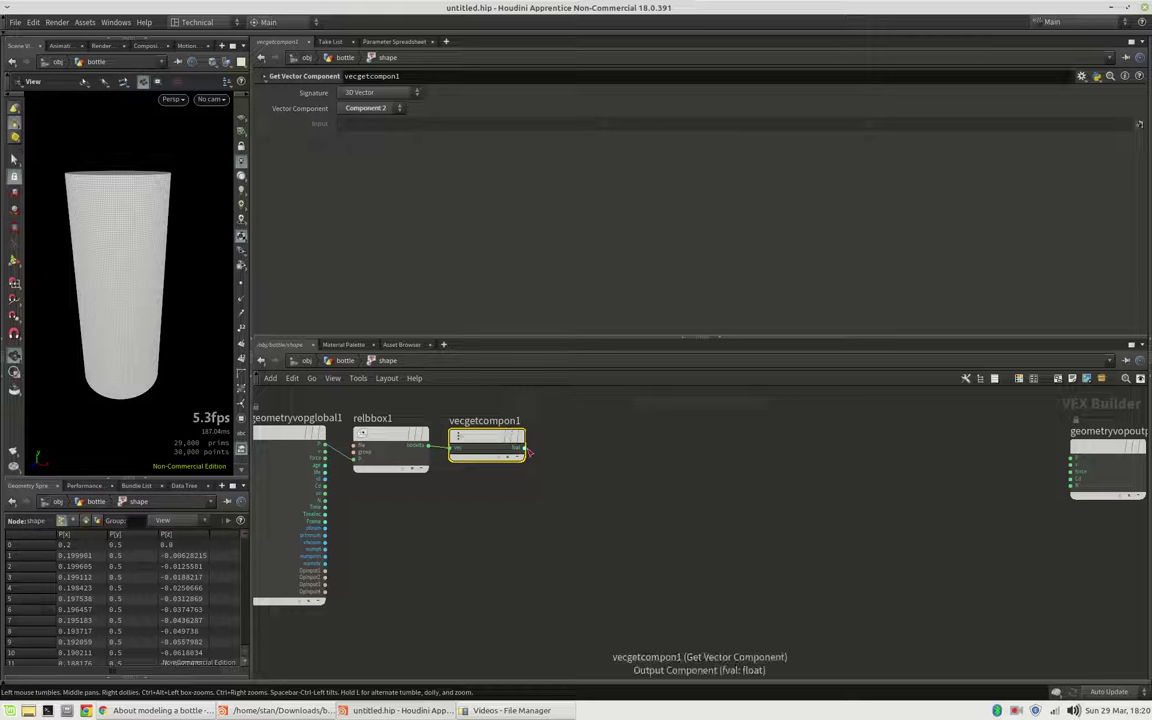
Preview the extracted component as color by wiring it to geometryvopoutput1's Cd input, and cut that wire again.
{"action": "mouse_move", "coordinate": [524, 447]}
{"action": "left_mouse_down"}
{"action": "mouse_move", "coordinate": [939, 507]}
{"action": "mouse_move", "coordinate": [1071, 479]}
{"action": "left_mouse_up"}
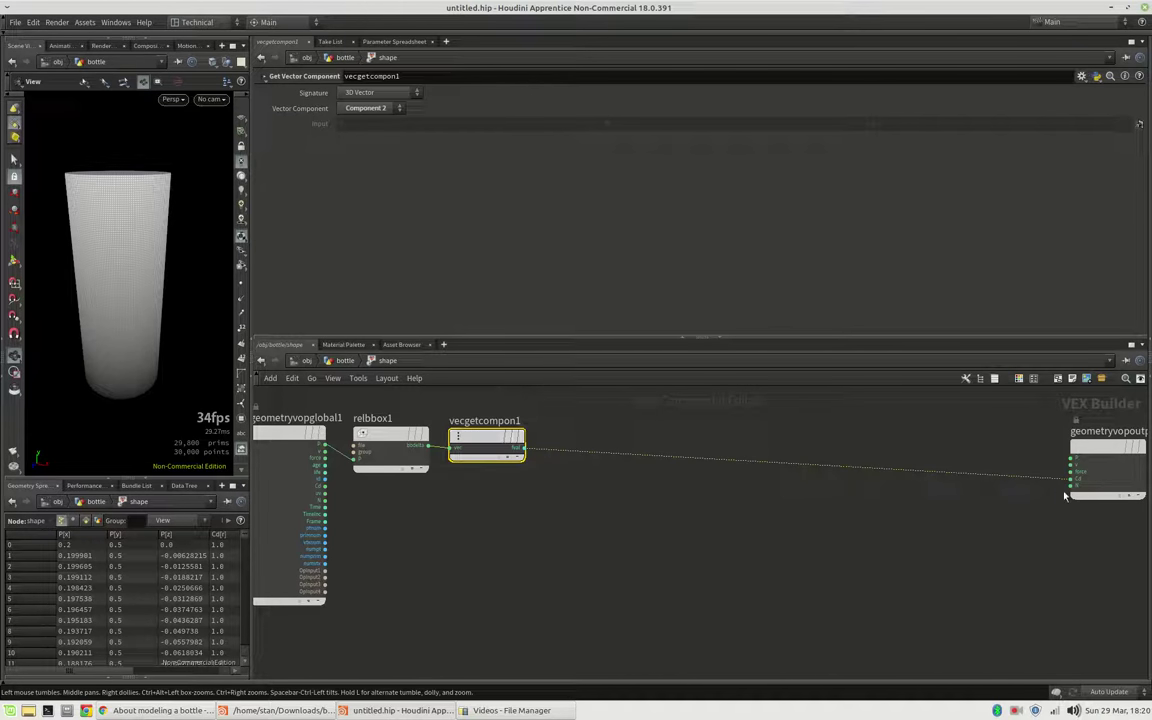
{"action": "key", "text": "y"}
{"action": "mouse_move", "coordinate": [968, 517]}
{"action": "left_mouse_down"}
{"action": "mouse_move", "coordinate": [958, 452]}
{"action": "mouse_move", "coordinate": [939, 458]}
{"action": "left_mouse_up"}
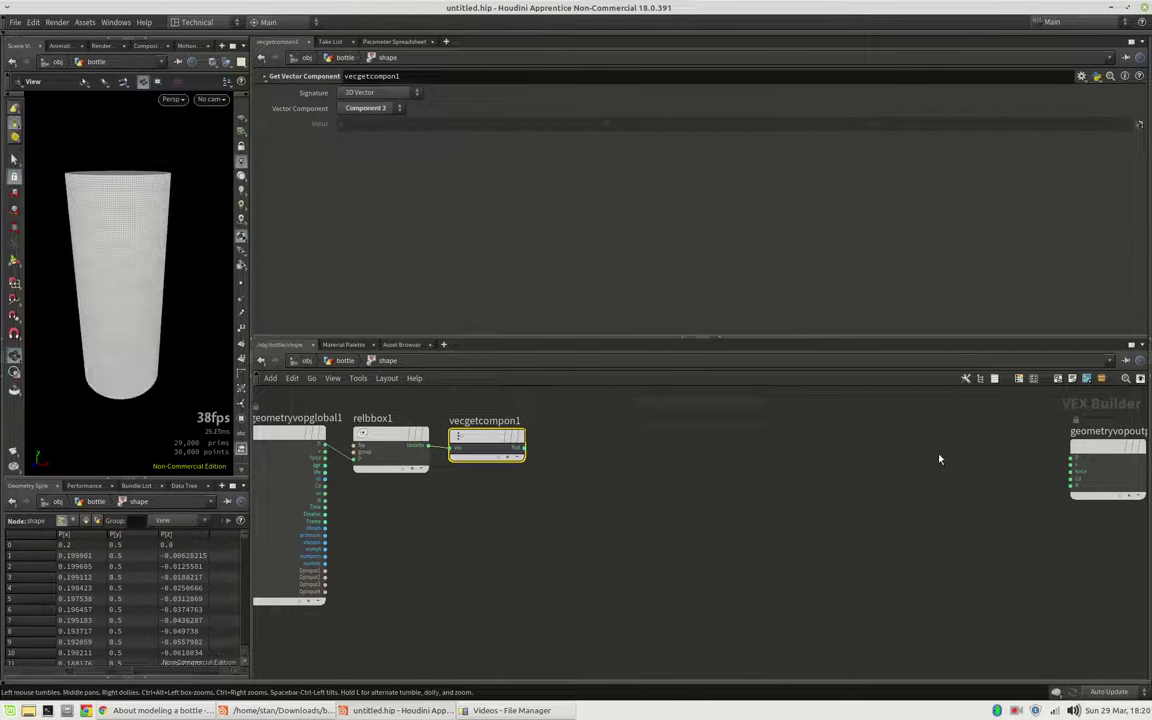
Add a Ramp Parameter node to the right of vecgetcompon1, with its input fed by the component output.
{"action": "left_click", "coordinate": [528, 457]}
{"action": "key", "text": "Tab"}
{"action": "type", "text": "ram"}
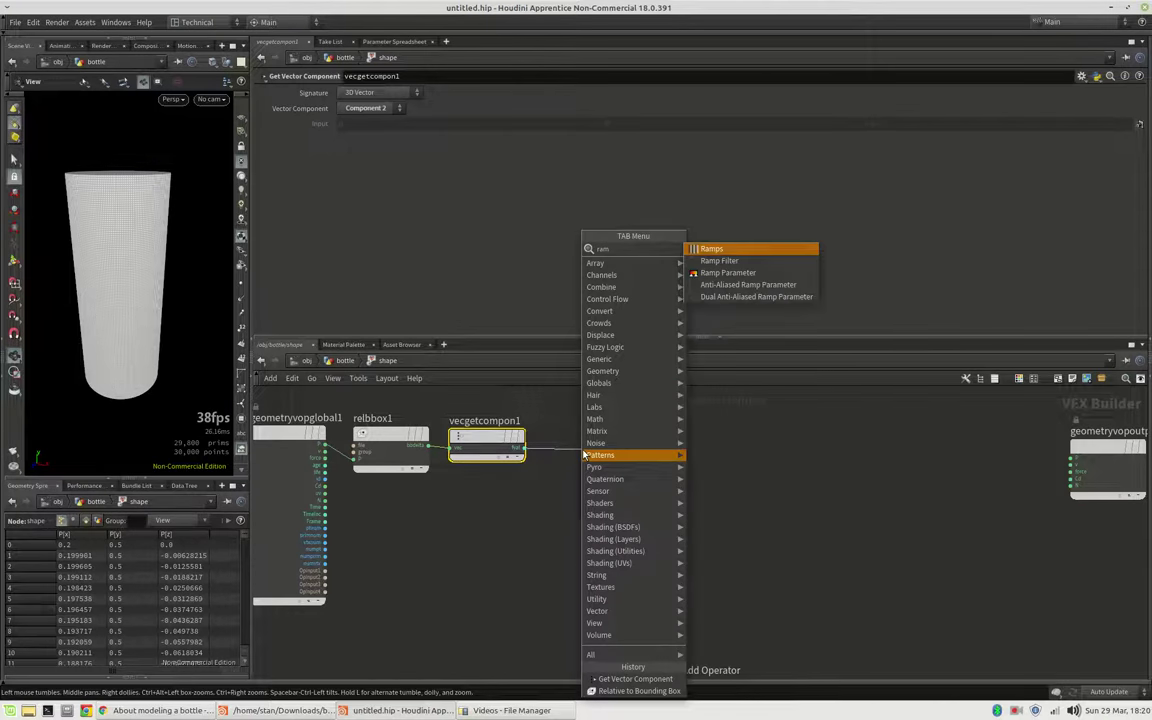
{"action": "key", "text": "Down"}
{"action": "key", "text": "Down"}
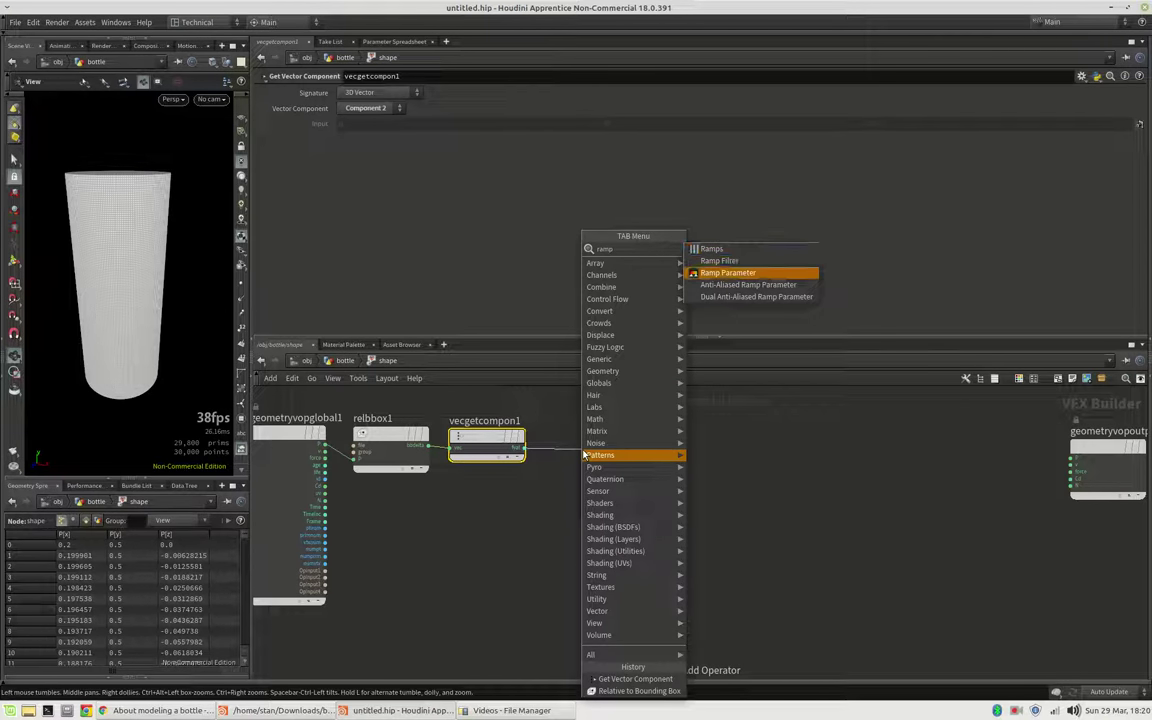
{"action": "key", "text": "Return"}
{"action": "left_click", "coordinate": [621, 456]}
{"action": "left_click_drag", "start_coordinate": [621, 456], "coordinate": [590, 443]}
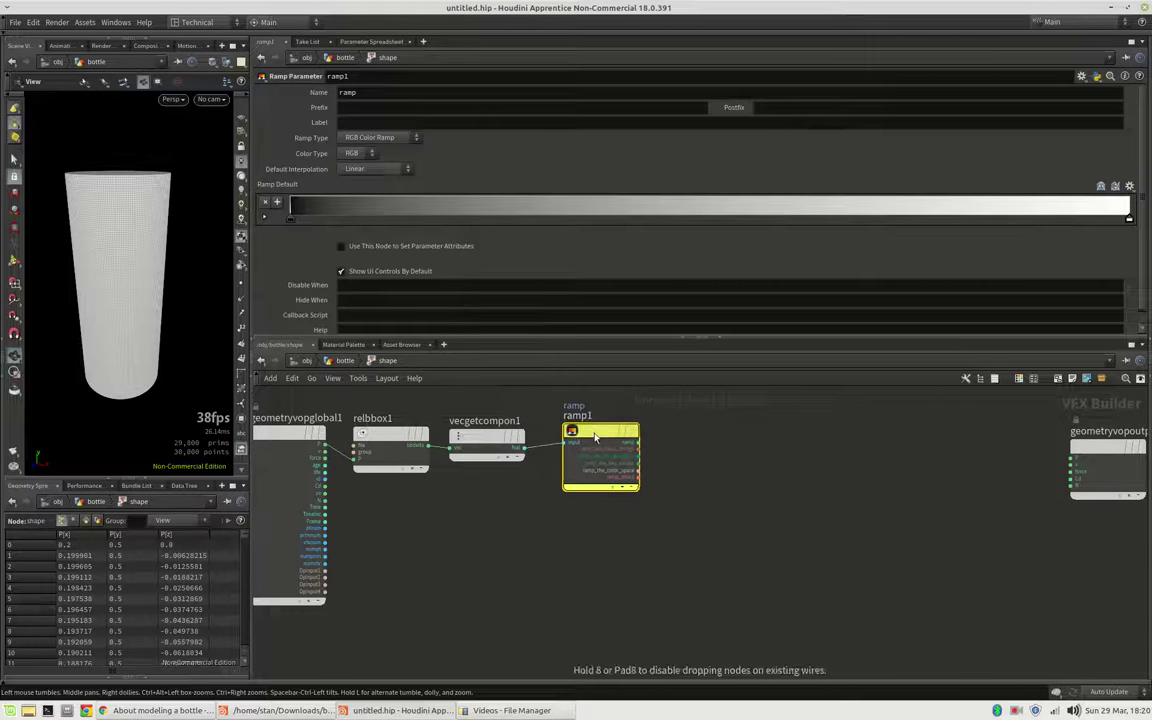
Give the ramp parameter the name shape and the label Shape, and set its type to Spline Ramp (float).
{"action": "left_click", "coordinate": [380, 92]}
{"action": "double_click", "coordinate": [381, 92]}
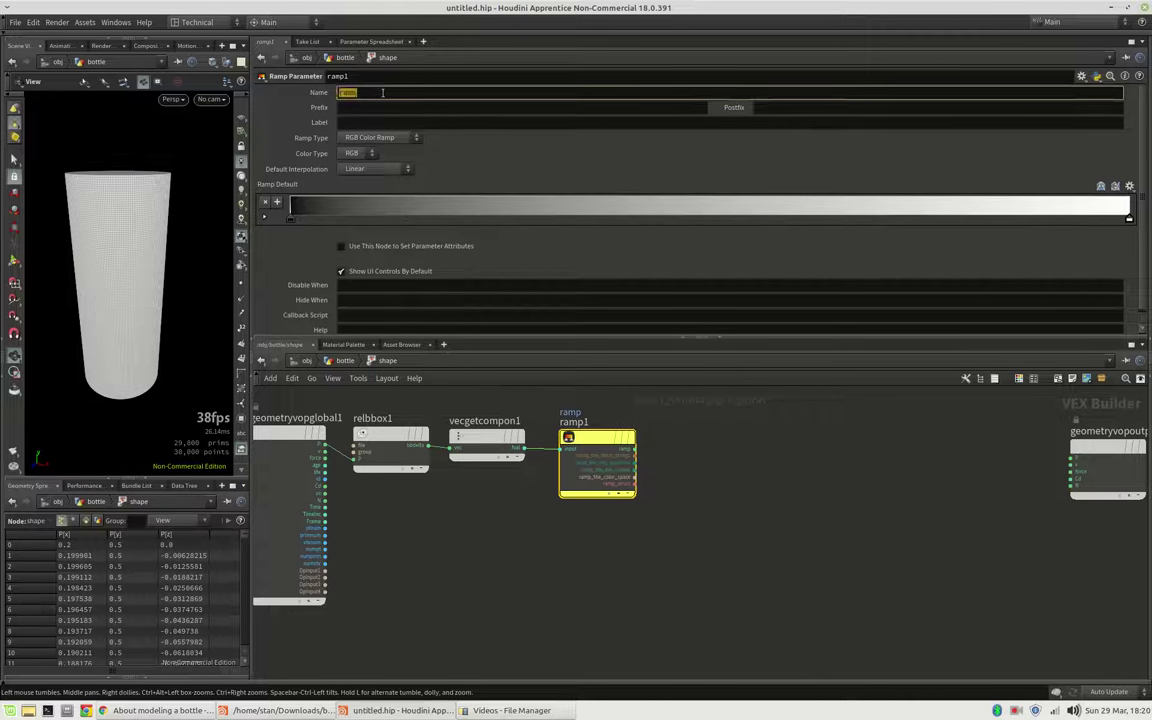
{"action": "type", "text": "shape"}
{"action": "key", "text": "Tab"}
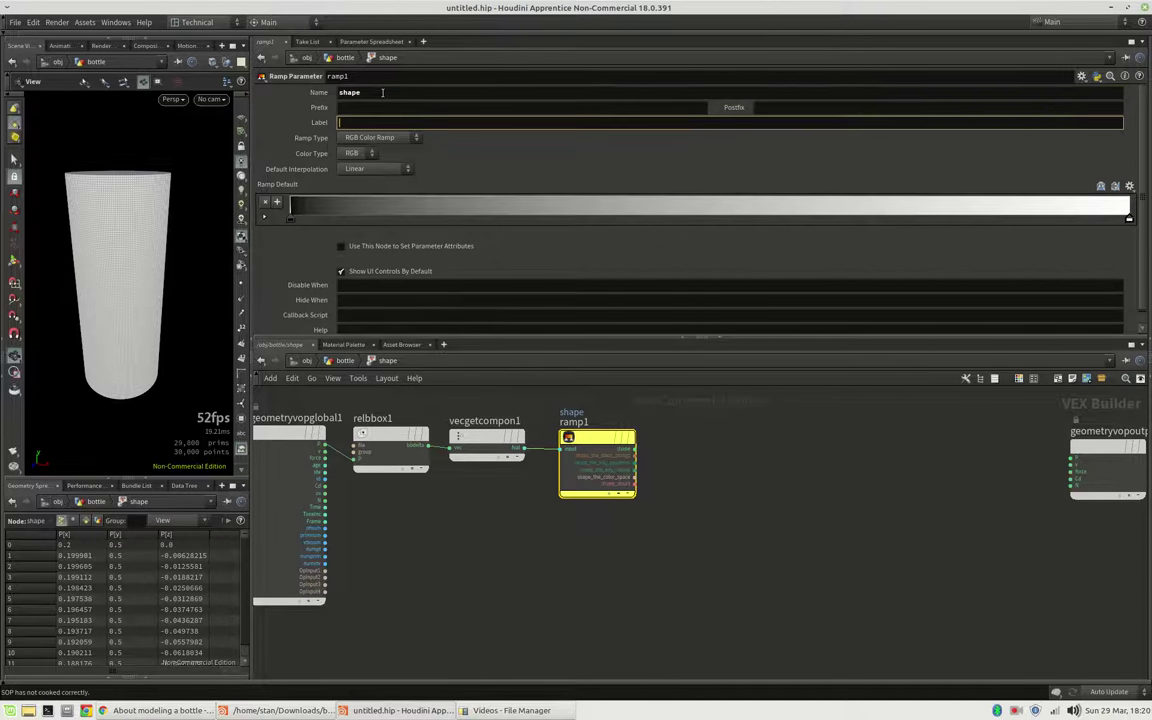
{"action": "type", "text": "Shape"}
{"action": "key", "text": "Return"}
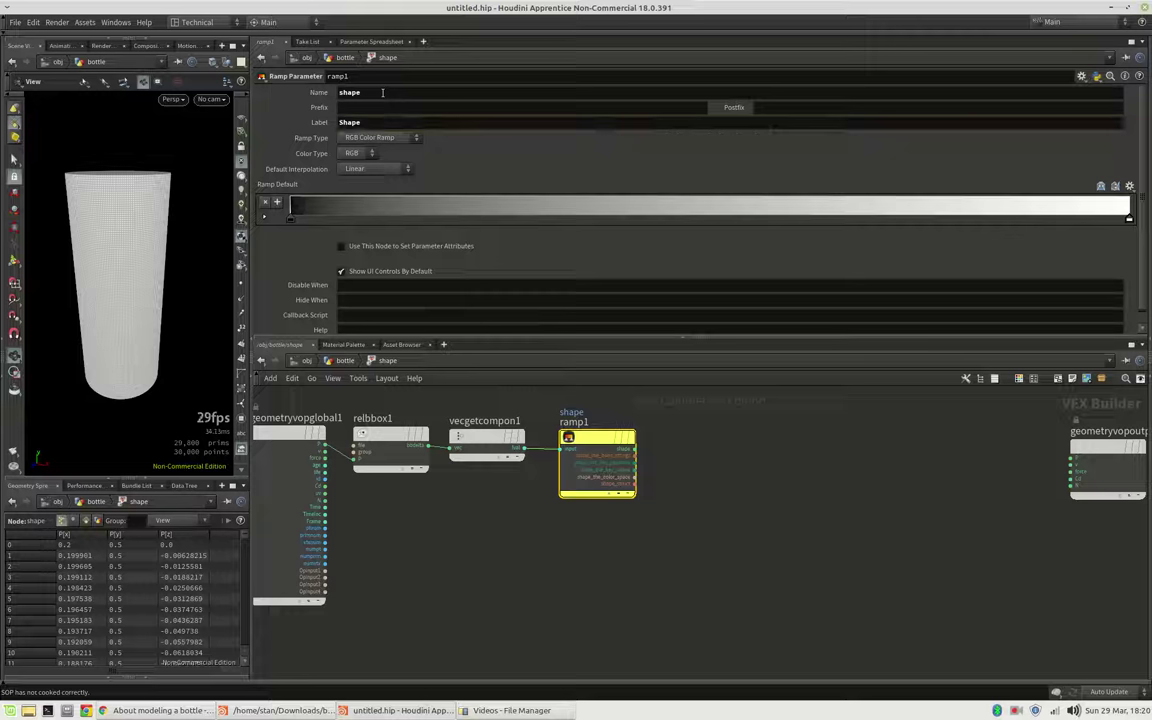
{"action": "left_click", "coordinate": [380, 137]}
{"action": "left_click", "coordinate": [385, 153]}
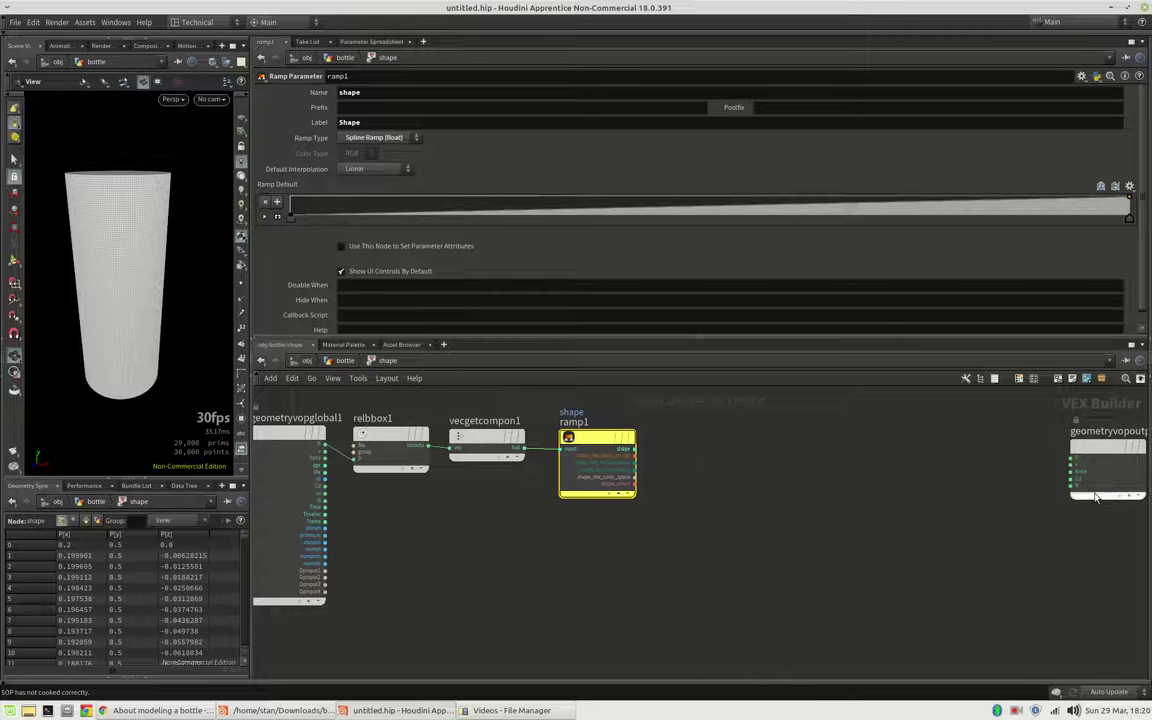
Move the relbbox1, vecgetcompon1 and ramp1 chain lower and bring geometryvopoutput1 slightly closer, leaving the row above the chain free.
{"action": "left_click_drag", "start_coordinate": [1080, 452], "coordinate": [1042, 445]}
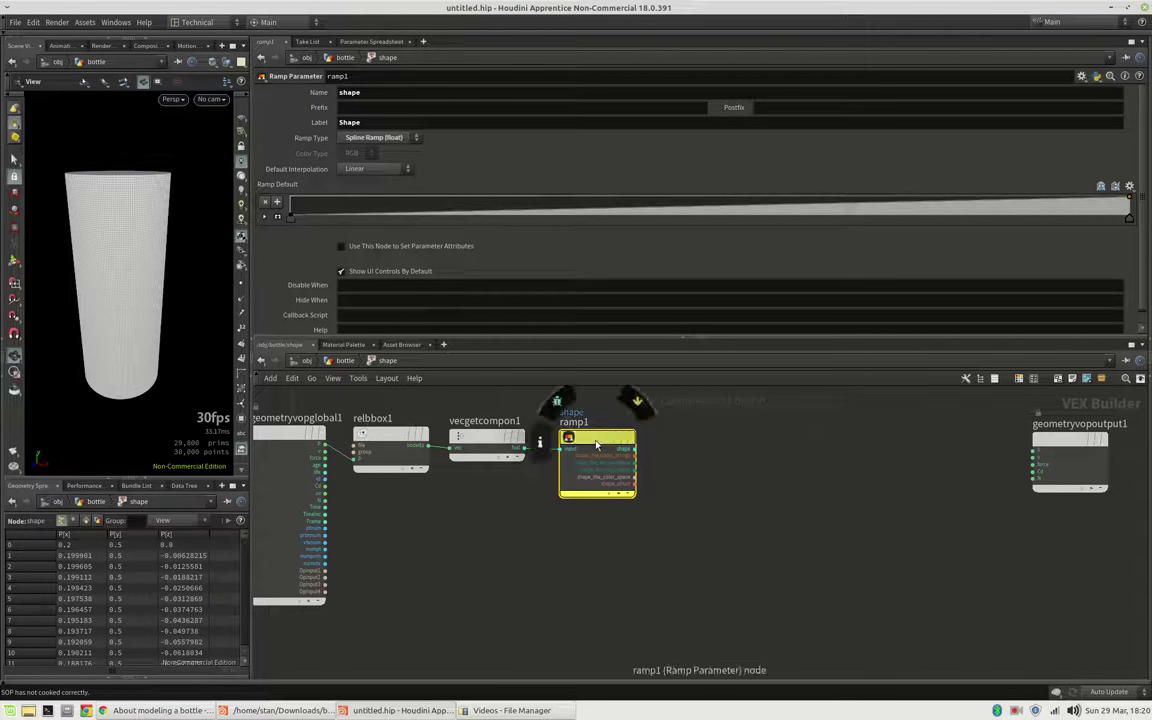
{"action": "left_click_drag", "start_coordinate": [595, 440], "coordinate": [590, 437]}
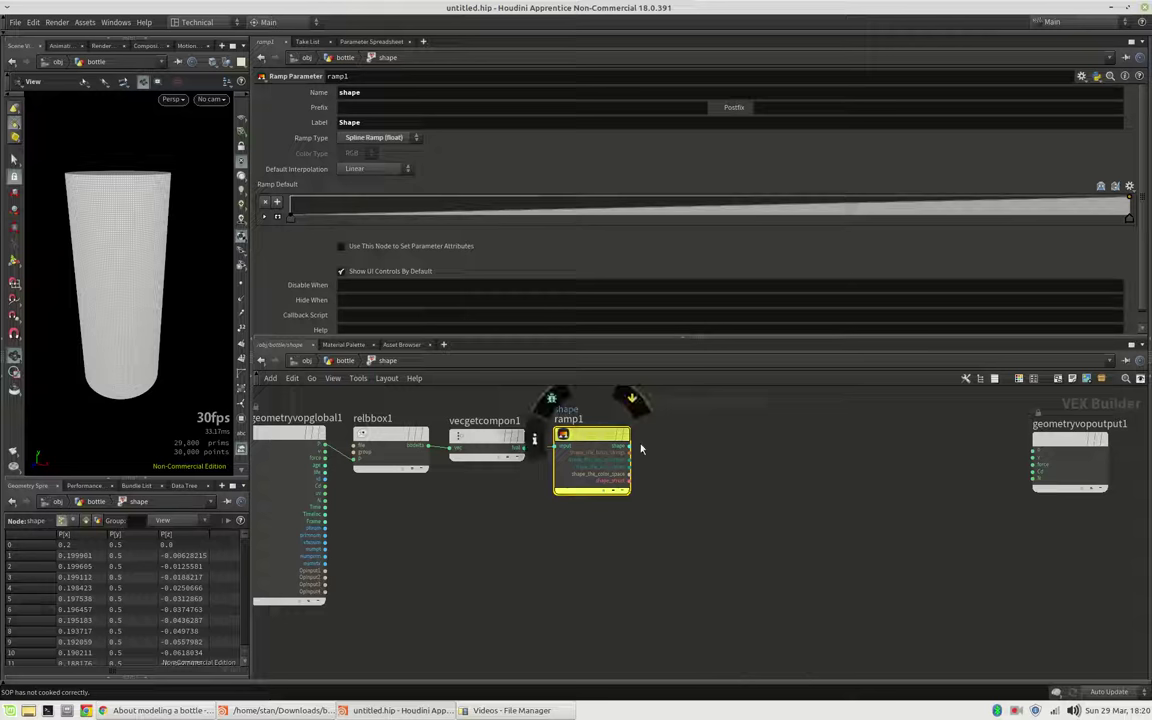
{"action": "left_click_drag", "start_coordinate": [463, 429], "coordinate": [580, 463]}
{"action": "left_click_drag", "start_coordinate": [590, 438], "coordinate": [597, 498]}
{"action": "left_click", "coordinate": [434, 433]}
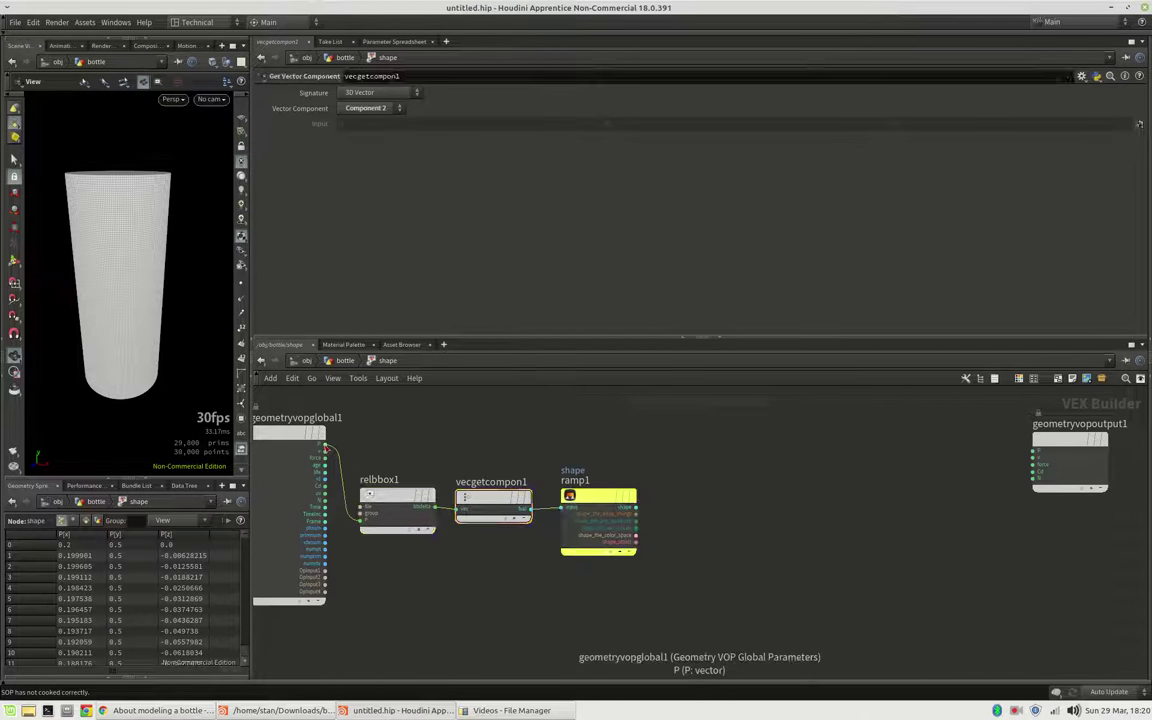
Add a Multiply node above and to the right of ramp1, with its first input fed by geometryvopglobal1's P.
{"action": "left_click", "coordinate": [324, 443]}
{"action": "left_click", "coordinate": [630, 442]}
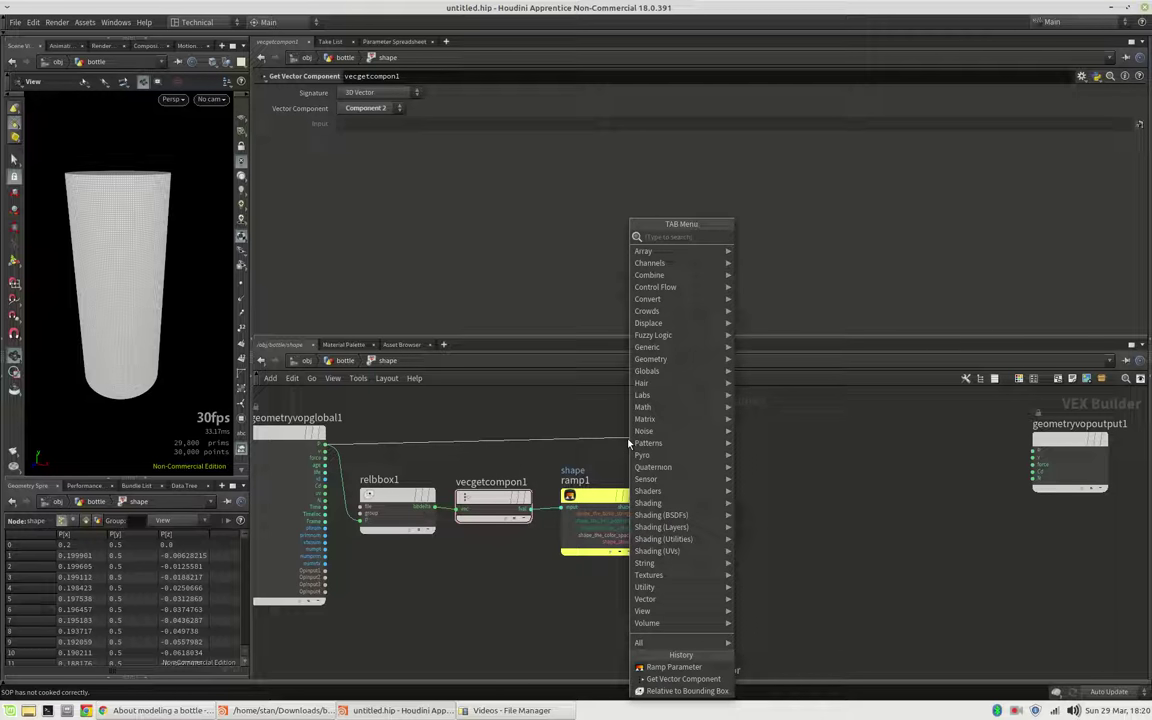
{"action": "type", "text": "mult"}
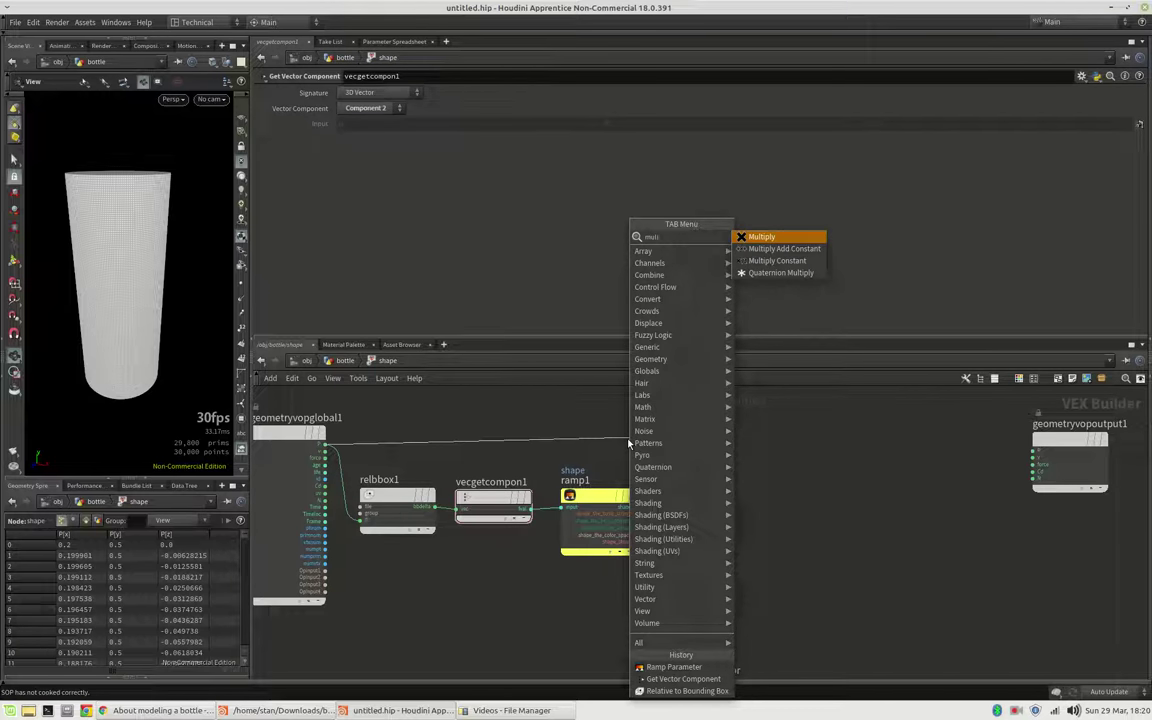
{"action": "key", "text": "Return"}
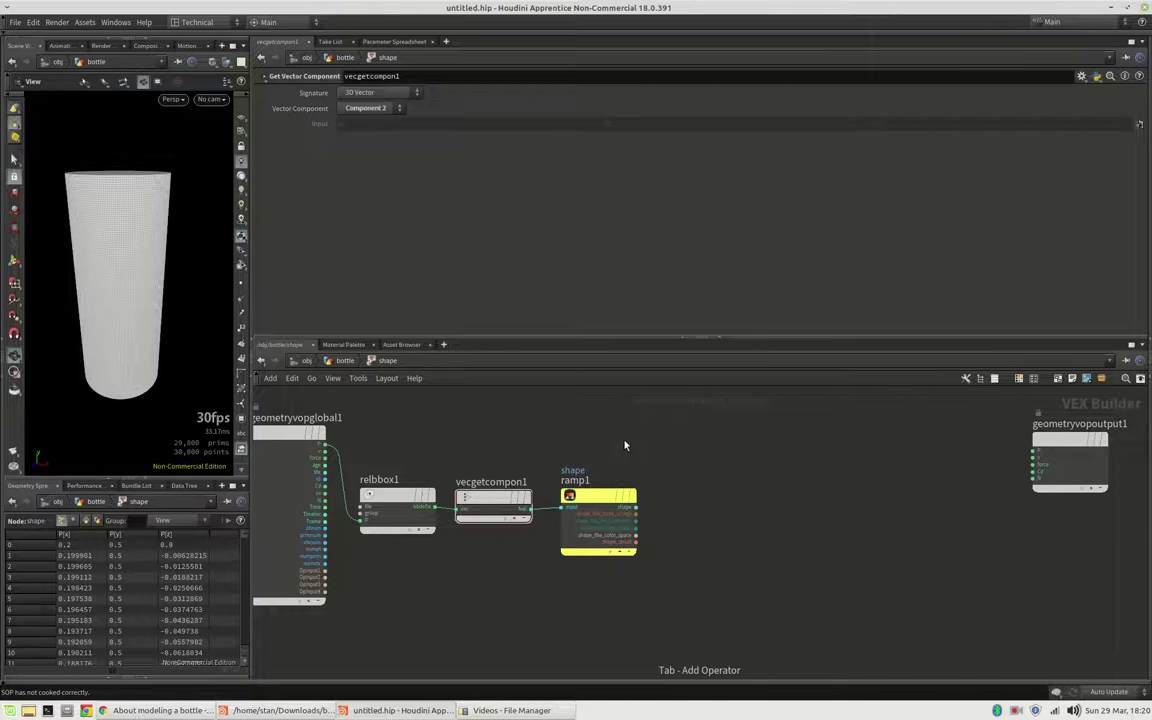
{"action": "left_click", "coordinate": [623, 441]}
{"action": "left_click_drag", "start_coordinate": [623, 441], "coordinate": [739, 430]}
Add a Float to Vector node to the right of ramp1, below the Multiply node.
{"action": "left_click", "coordinate": [600, 497]}
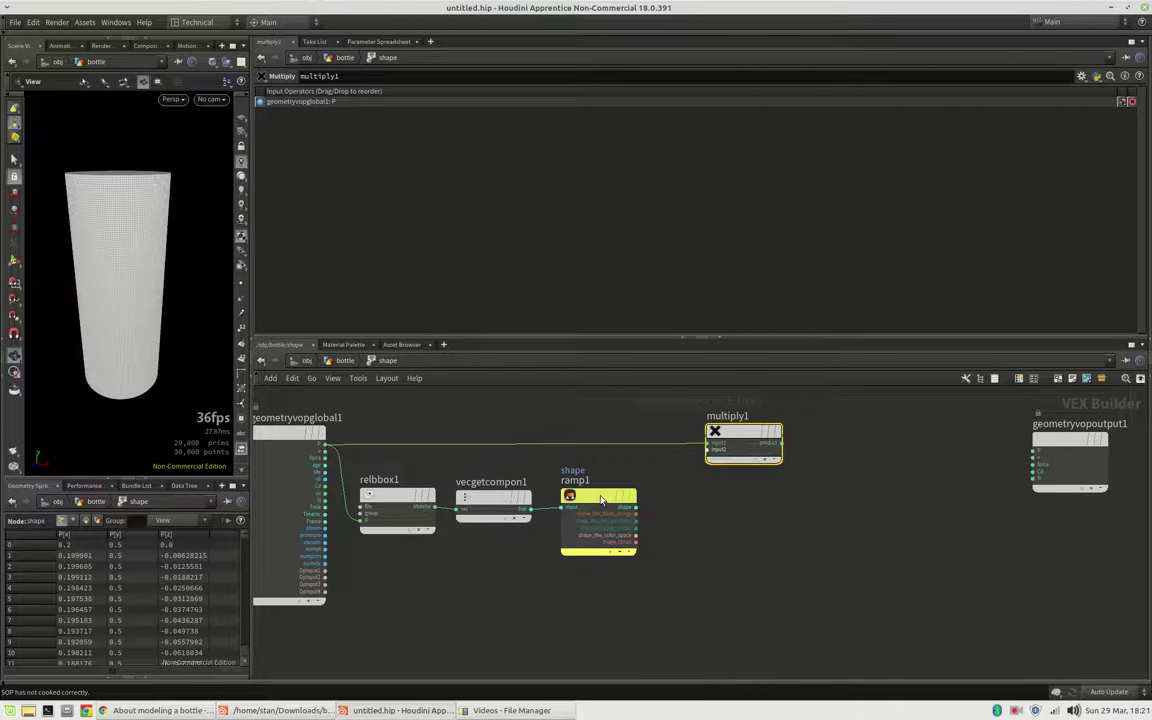
{"action": "key", "text": "Tab"}
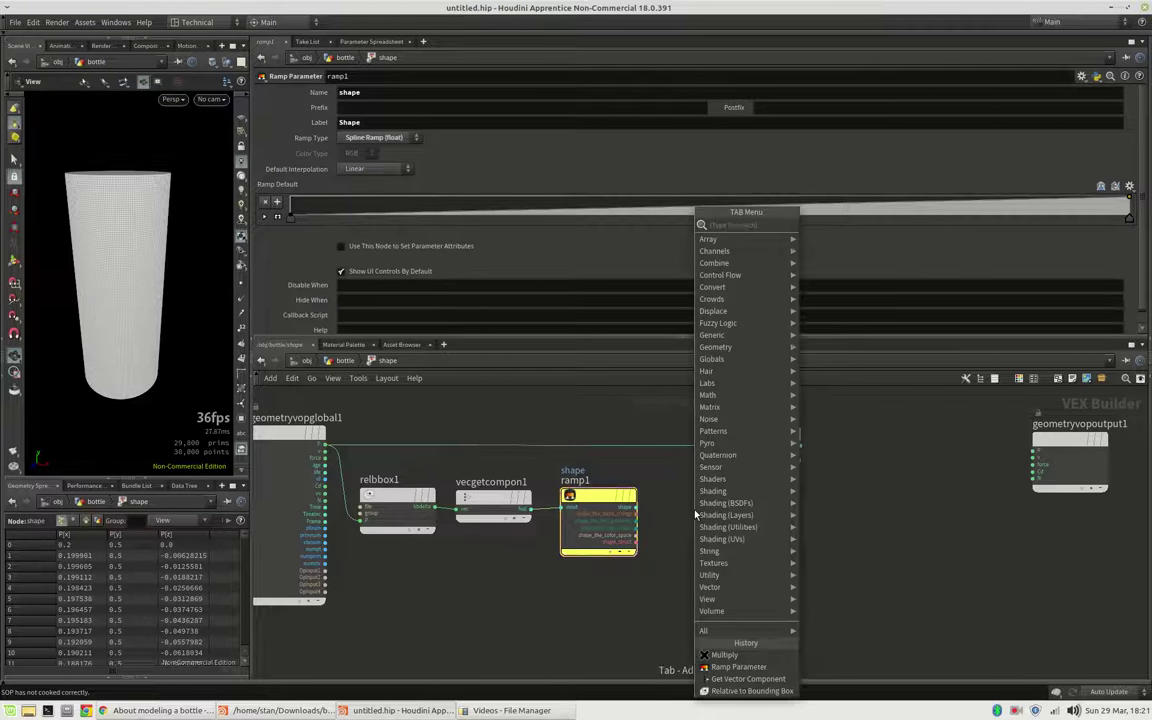
{"action": "type", "text": "floatto"}
{"action": "key", "text": "Return"}
{"action": "left_click", "coordinate": [693, 513]}
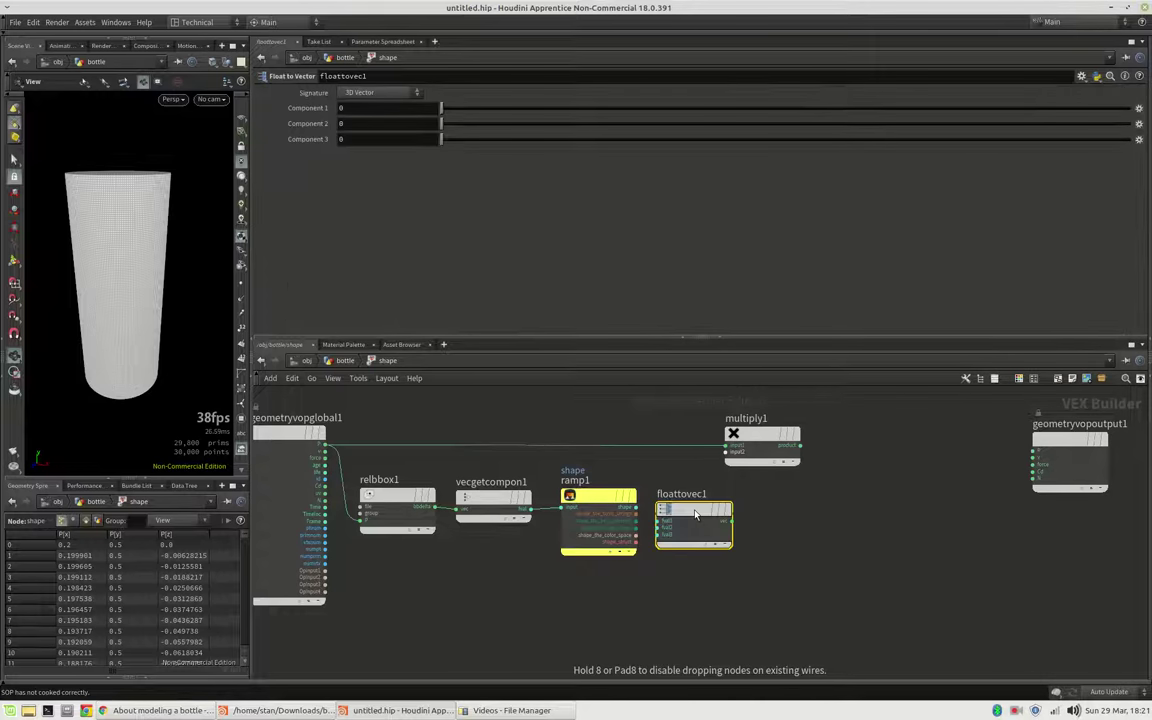
{"action": "left_click_drag", "start_coordinate": [693, 513], "coordinate": [708, 504]}
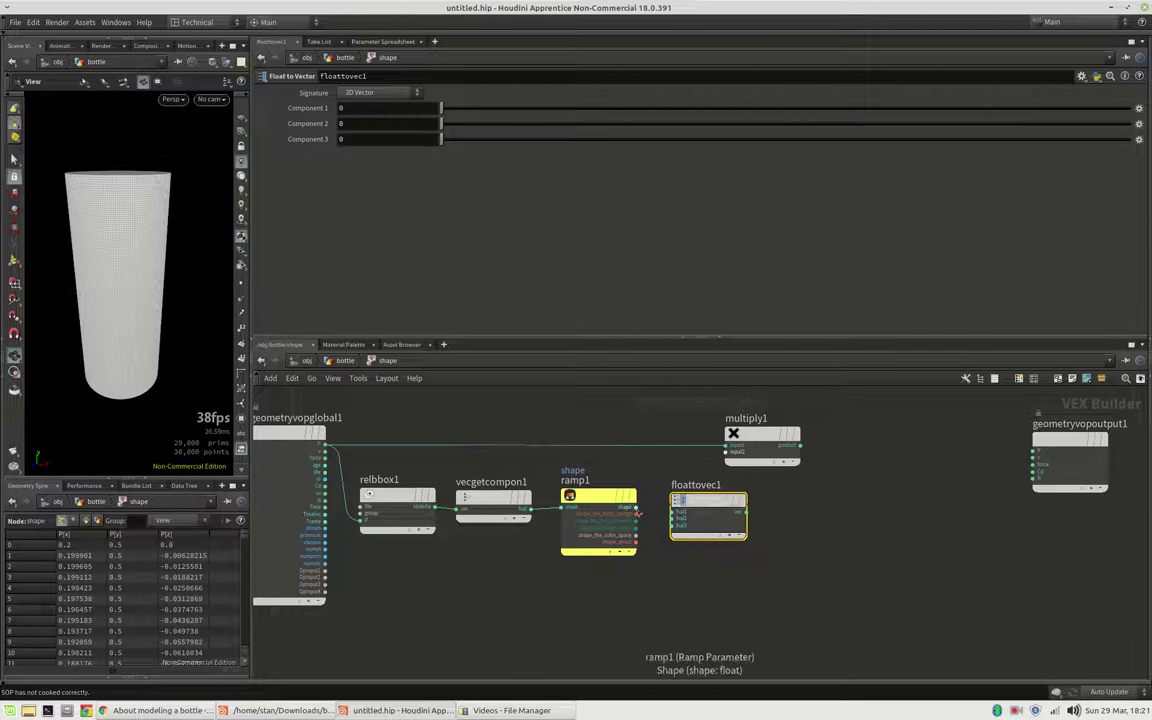
Wire the ramp's shape output into floattovec1's first and third components and set its Component 2 to 1.
{"action": "left_click_drag", "start_coordinate": [637, 511], "coordinate": [680, 512]}
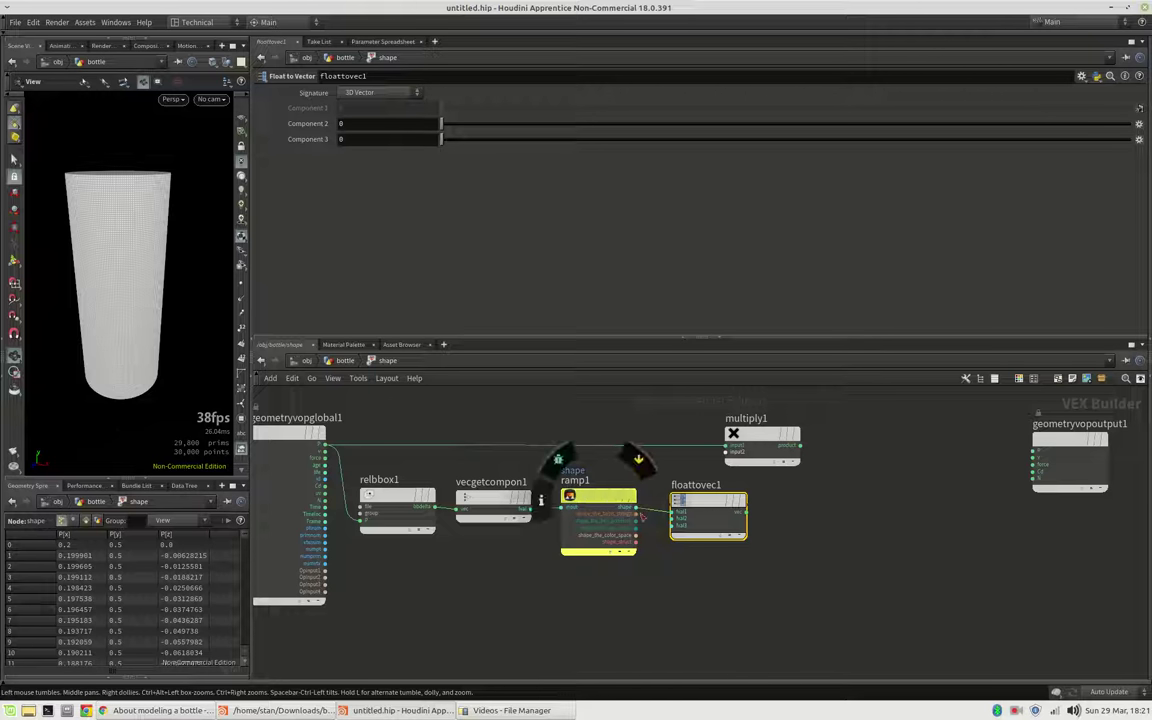
{"action": "left_click_drag", "start_coordinate": [637, 511], "coordinate": [690, 496]}
{"action": "left_click_drag", "start_coordinate": [760, 436], "coordinate": [789, 428]}
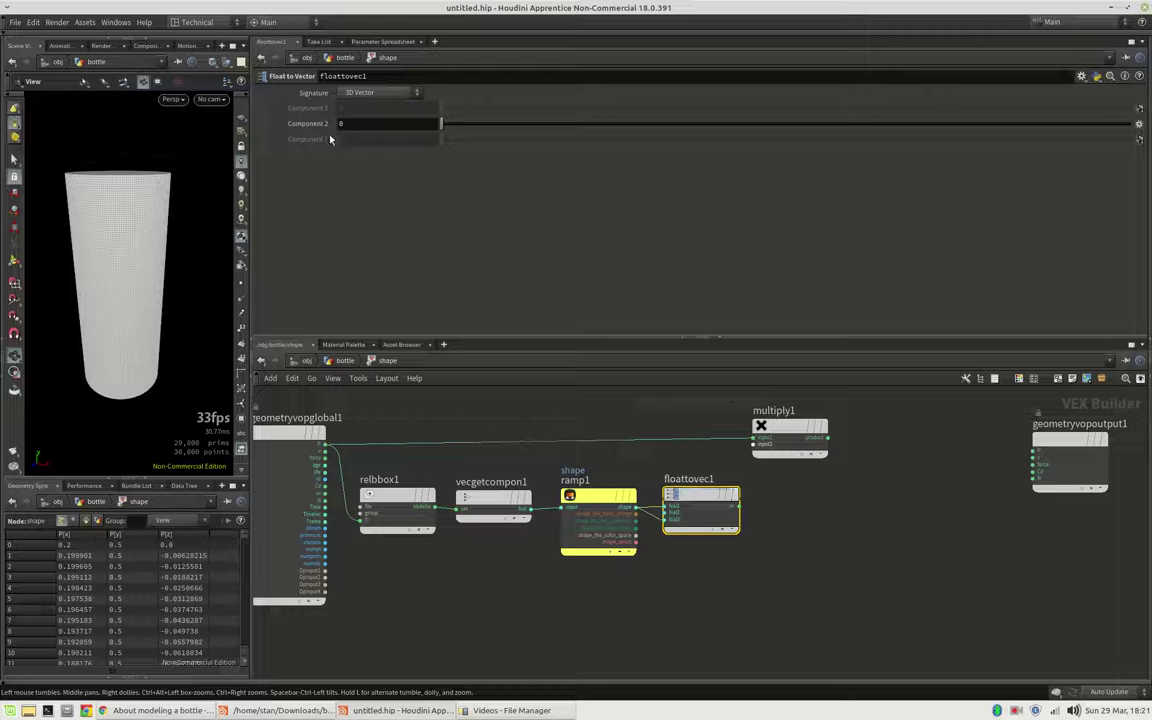
{"action": "left_click", "coordinate": [359, 122]}
{"action": "type", "text": "1"}
{"action": "key", "text": "Return"}
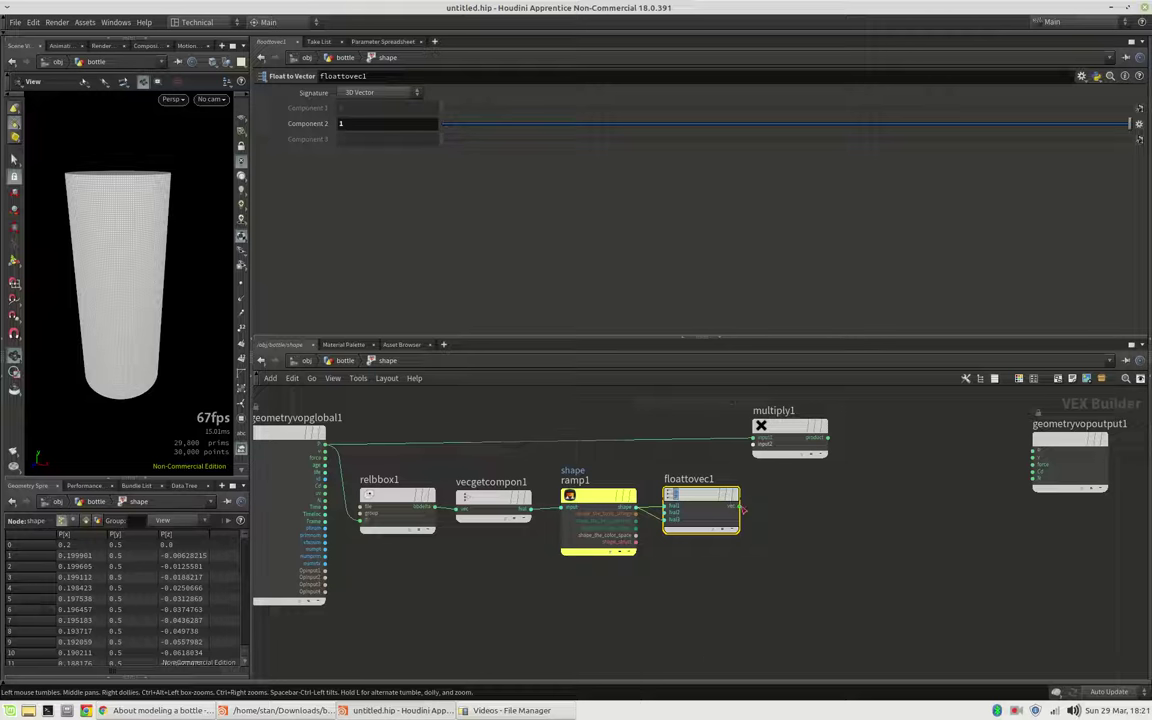
Wire floattovec1 into multiply1's second input and connect the product to geometryvopoutput1's P.
{"action": "left_click_drag", "start_coordinate": [744, 511], "coordinate": [779, 432]}
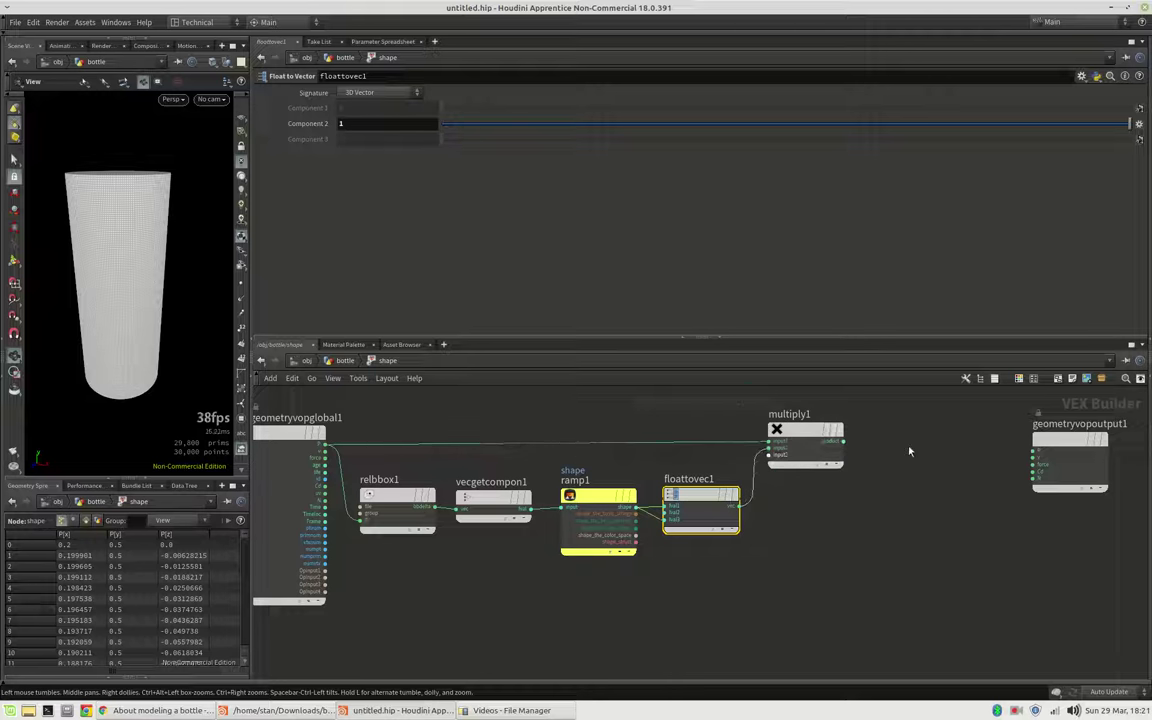
{"action": "left_click_drag", "start_coordinate": [843, 441], "coordinate": [1055, 443]}
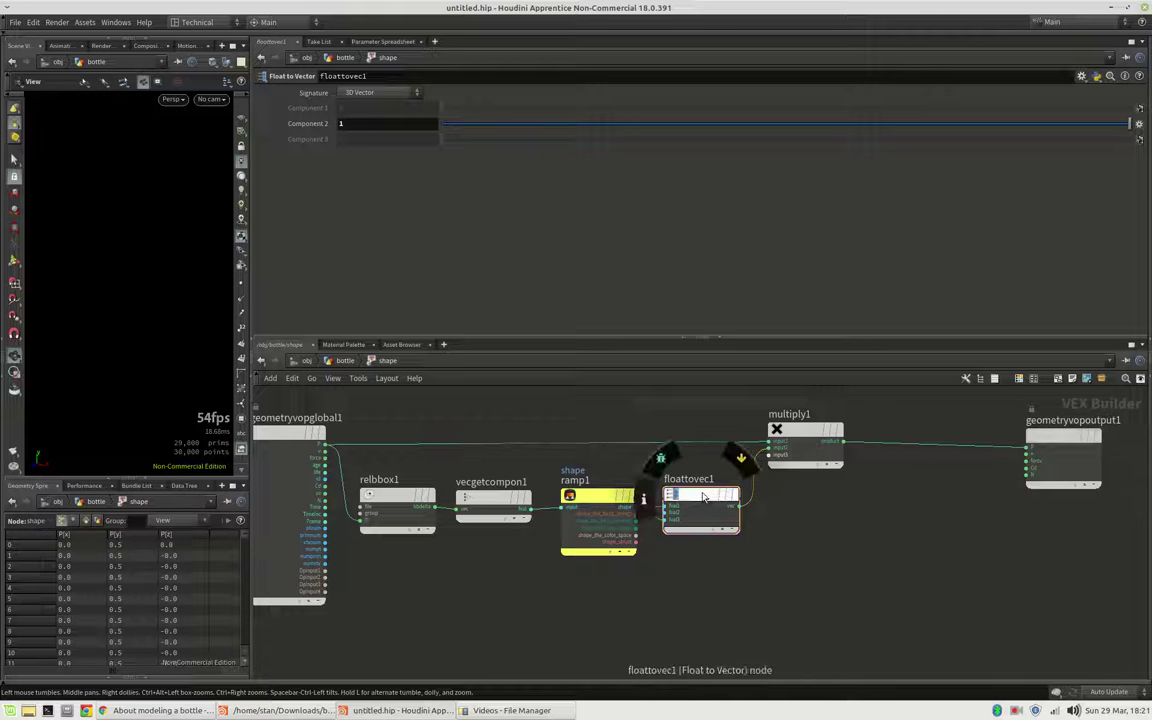
{"action": "left_click", "coordinate": [795, 448]}
{"action": "left_click", "coordinate": [821, 518]}
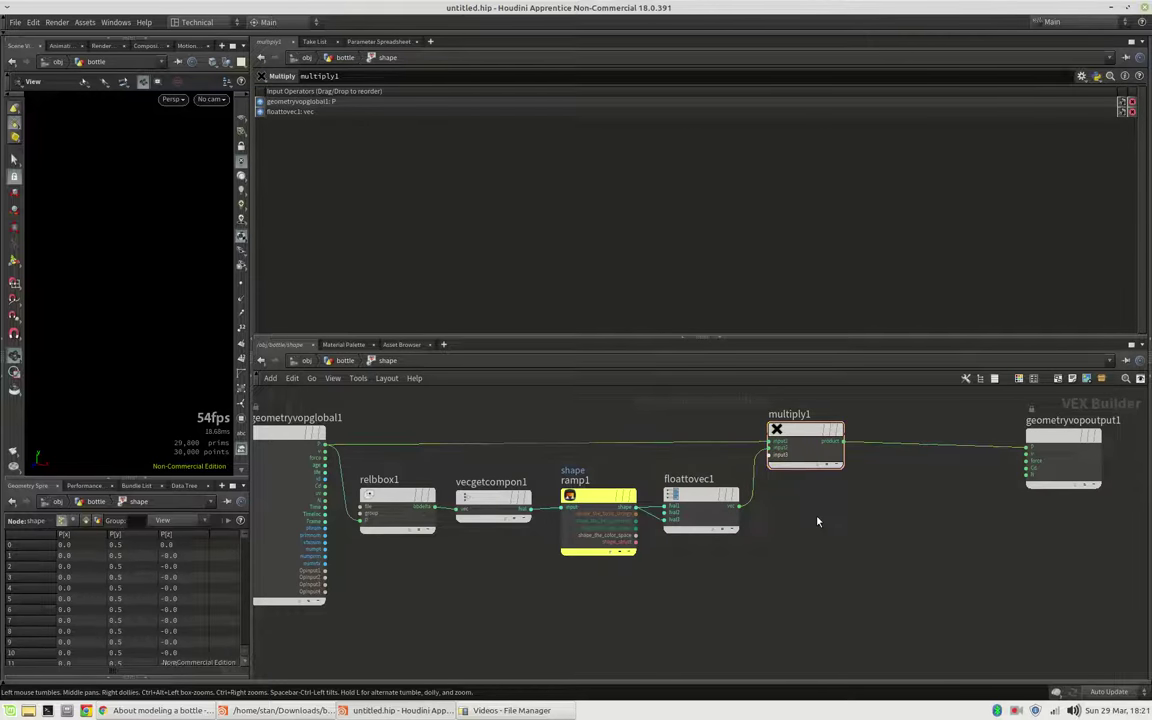
Return to the bottle geometry level and set the shape ramp's end value to about 0.93 and start value to about 0.30.
{"action": "key", "text": "u"}
{"action": "scroll", "coordinate": [1147, 205], "scroll_direction": "down", "scroll_amount": 2}
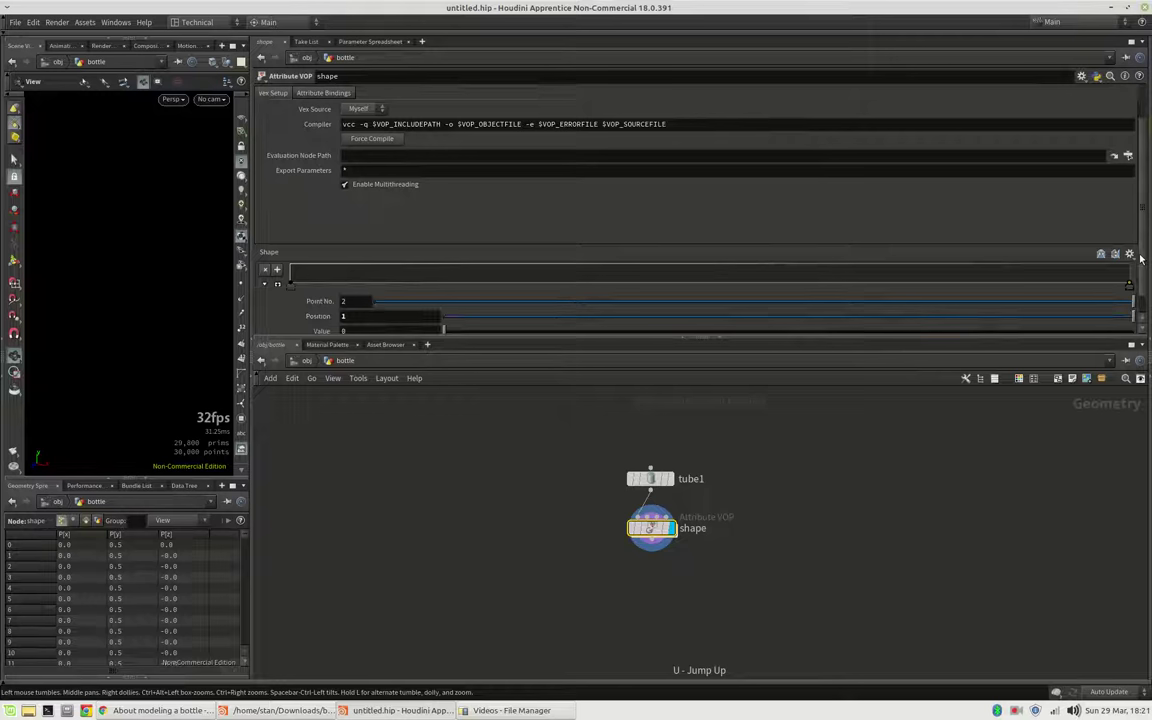
{"action": "left_click", "coordinate": [276, 264]}
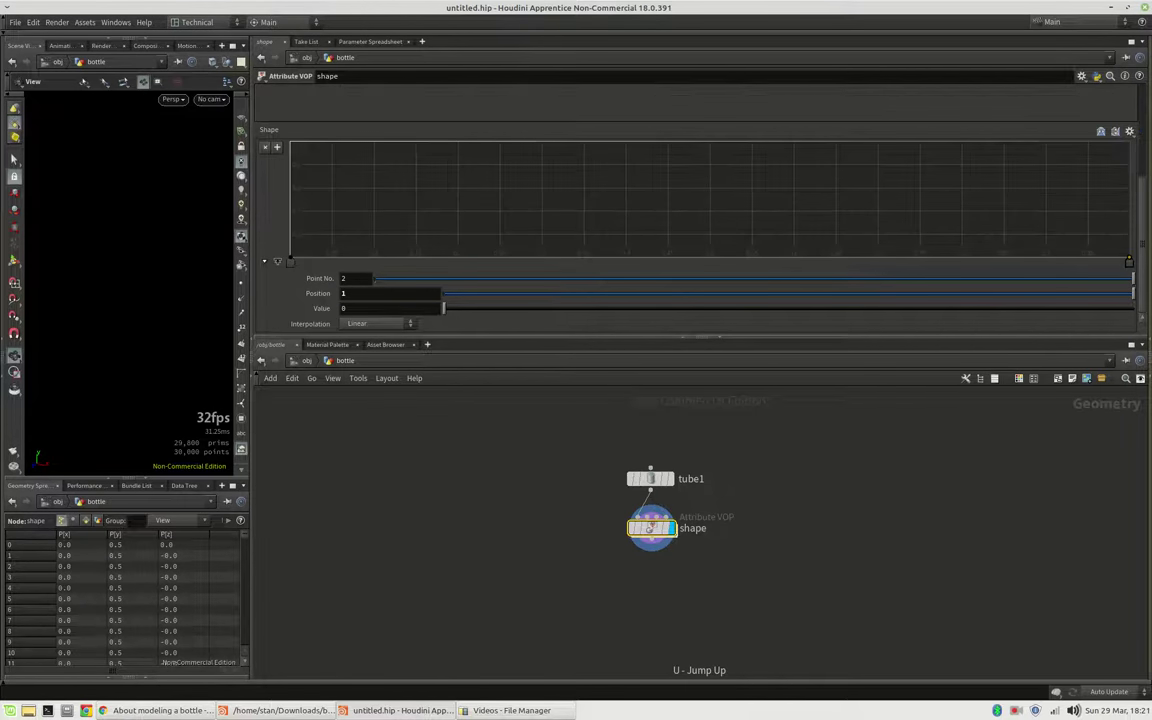
{"action": "left_click_drag", "start_coordinate": [1130, 261], "coordinate": [1149, 151]}
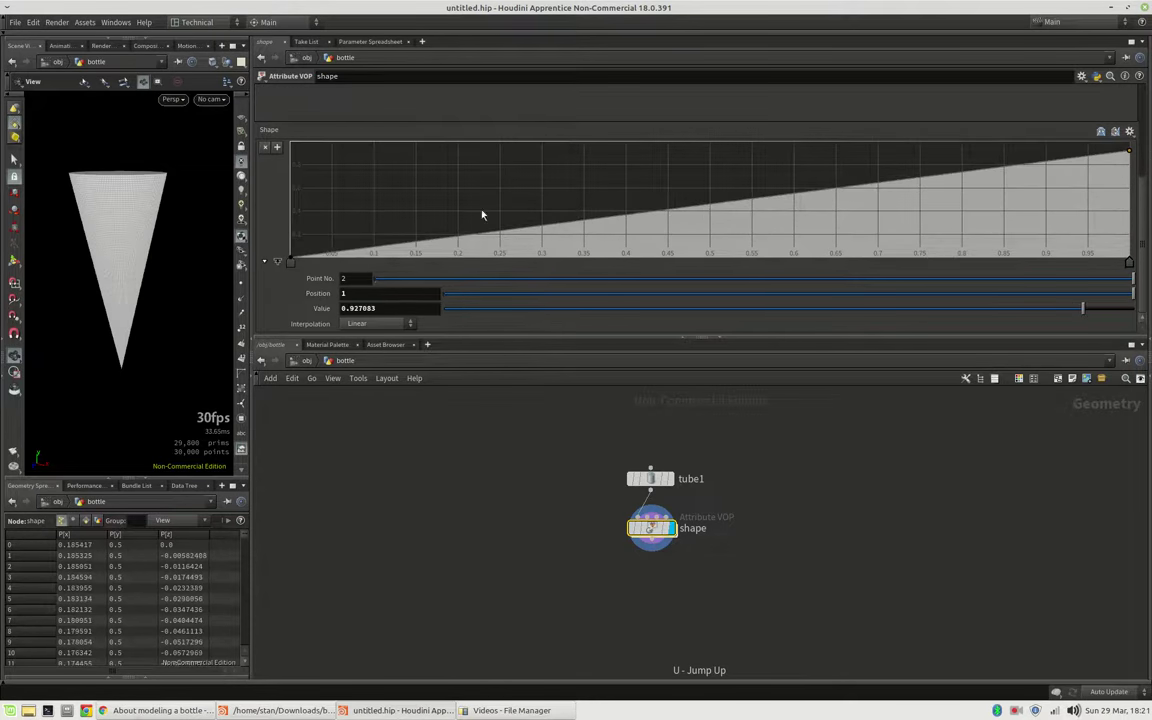
{"action": "left_click", "coordinate": [290, 260]}
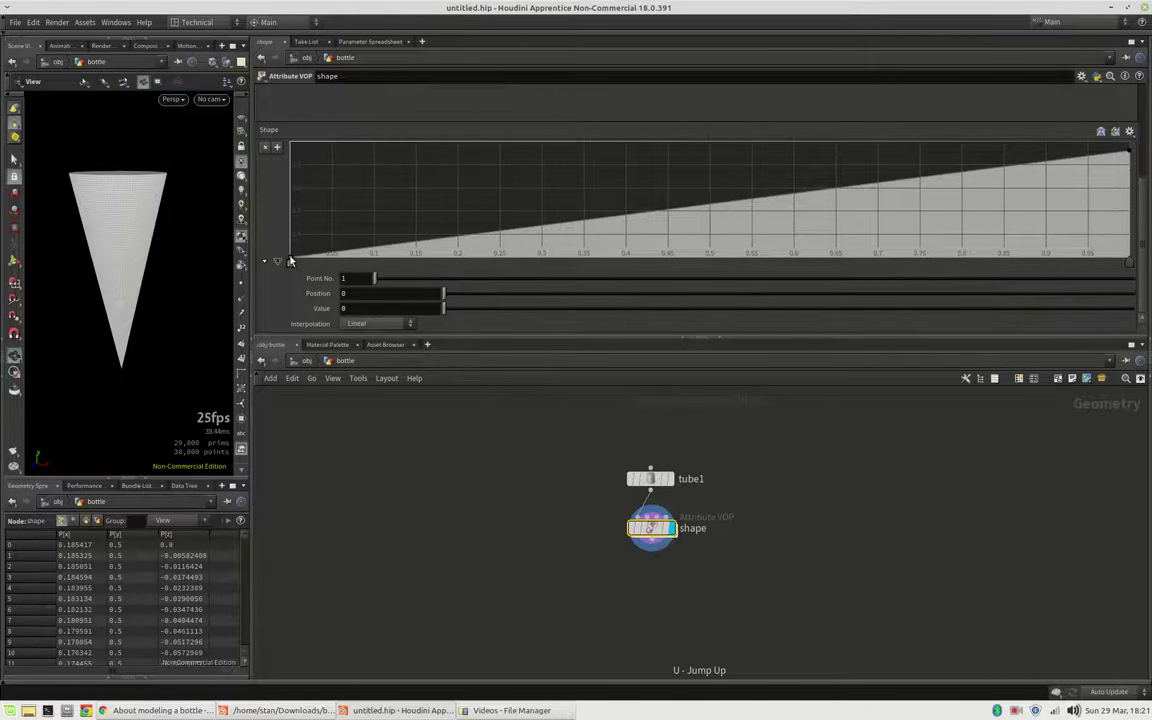
{"action": "left_click_drag", "start_coordinate": [290, 260], "coordinate": [290, 223]}
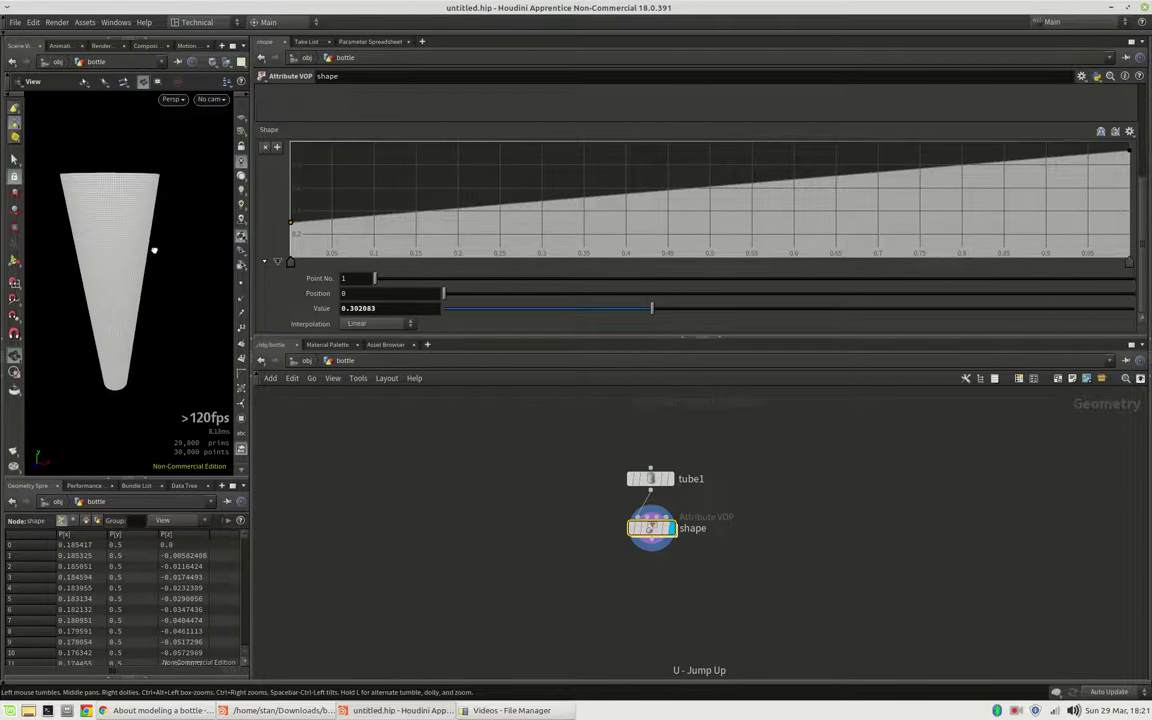
{"action": "left_click_drag", "start_coordinate": [154, 250], "coordinate": [158, 289]}
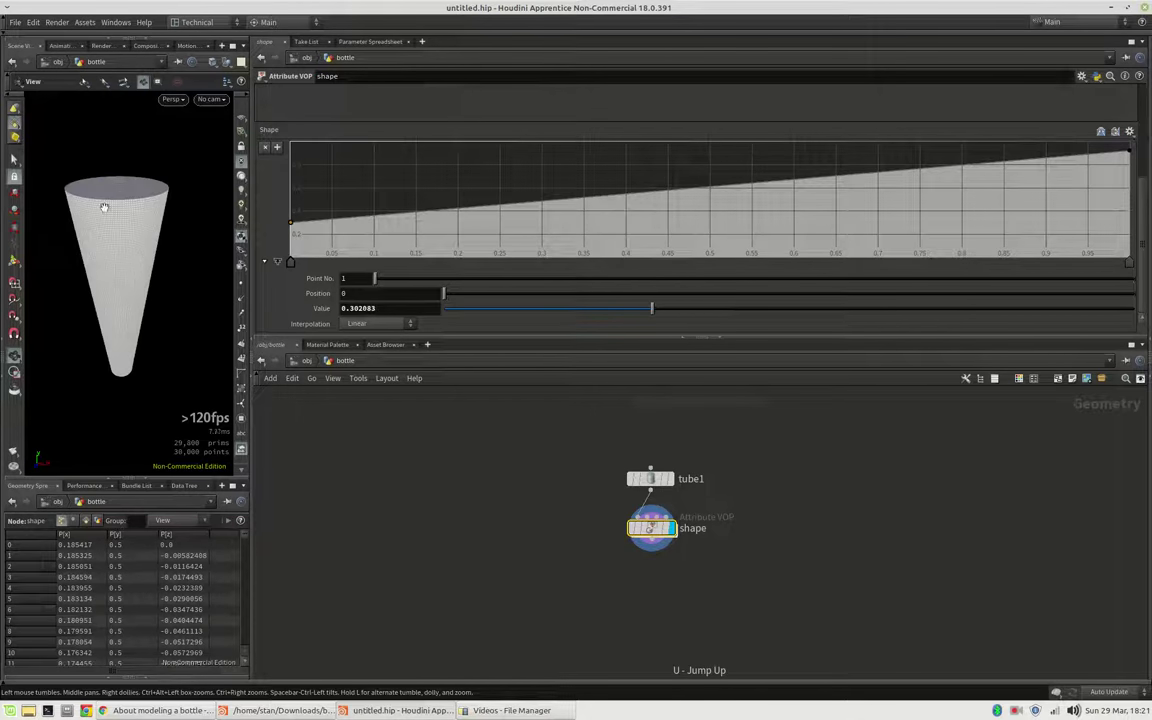
Set the interpolation of both the first and the last shape ramp points to B-Spline.
{"action": "left_click", "coordinate": [382, 324]}
{"action": "left_click", "coordinate": [366, 399]}
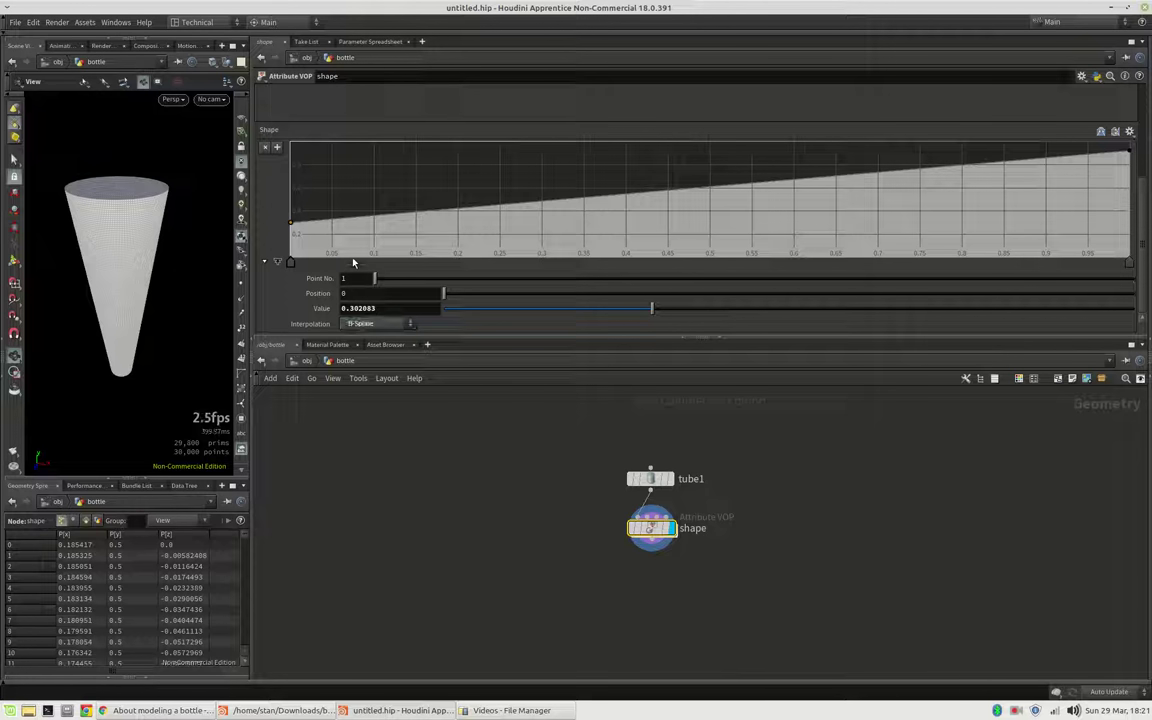
{"action": "left_click", "coordinate": [1125, 276]}
{"action": "left_click", "coordinate": [380, 324]}
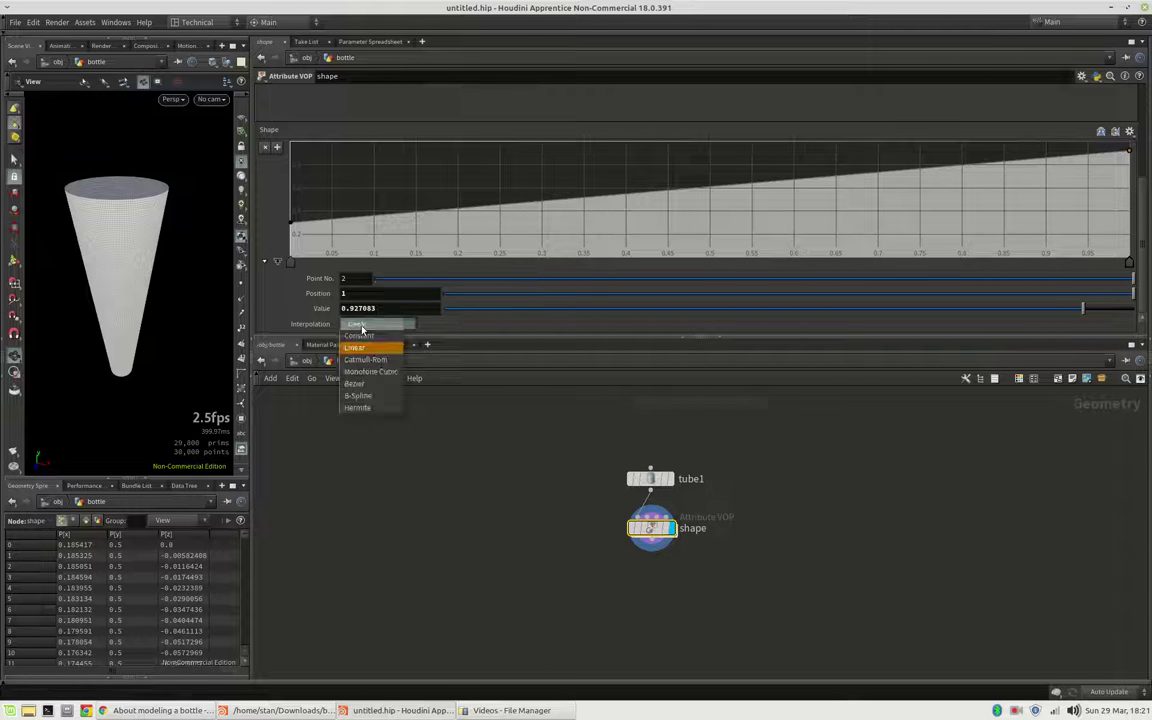
{"action": "left_click", "coordinate": [378, 396]}
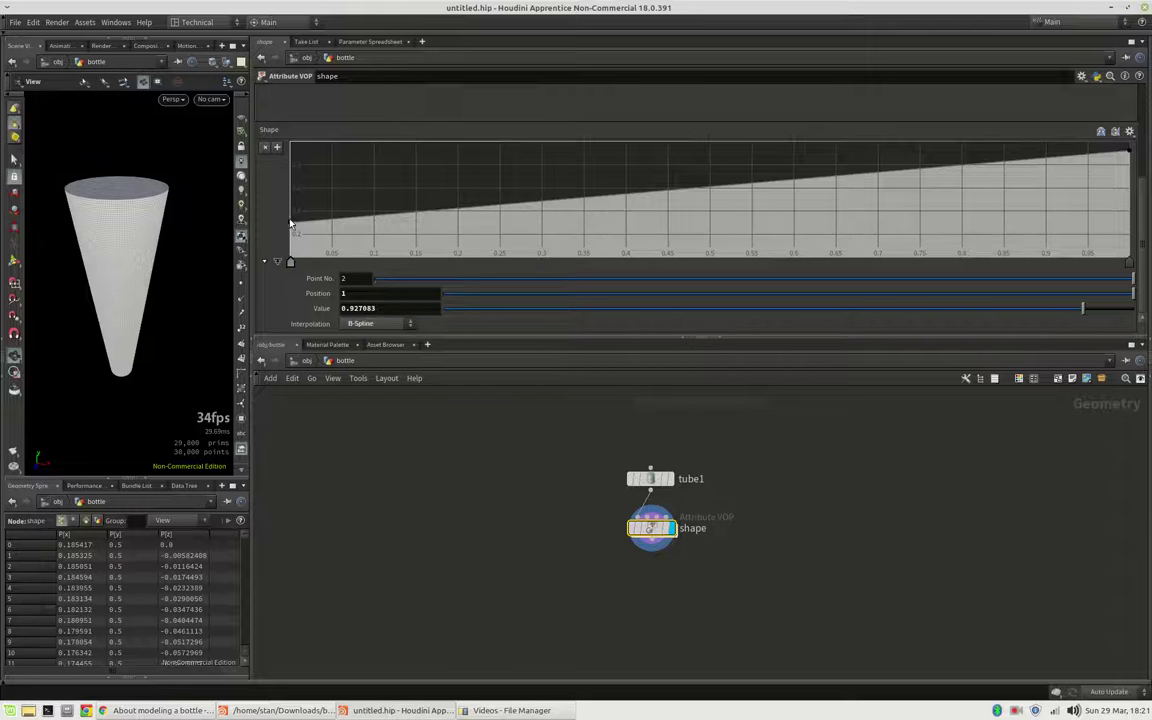
Add shape ramp points at positions about 0.15, 0.54 and 0.82, and lower the end point's value to about 0.36.
{"action": "left_click", "coordinate": [419, 171]}
{"action": "left_click", "coordinate": [668, 177]}
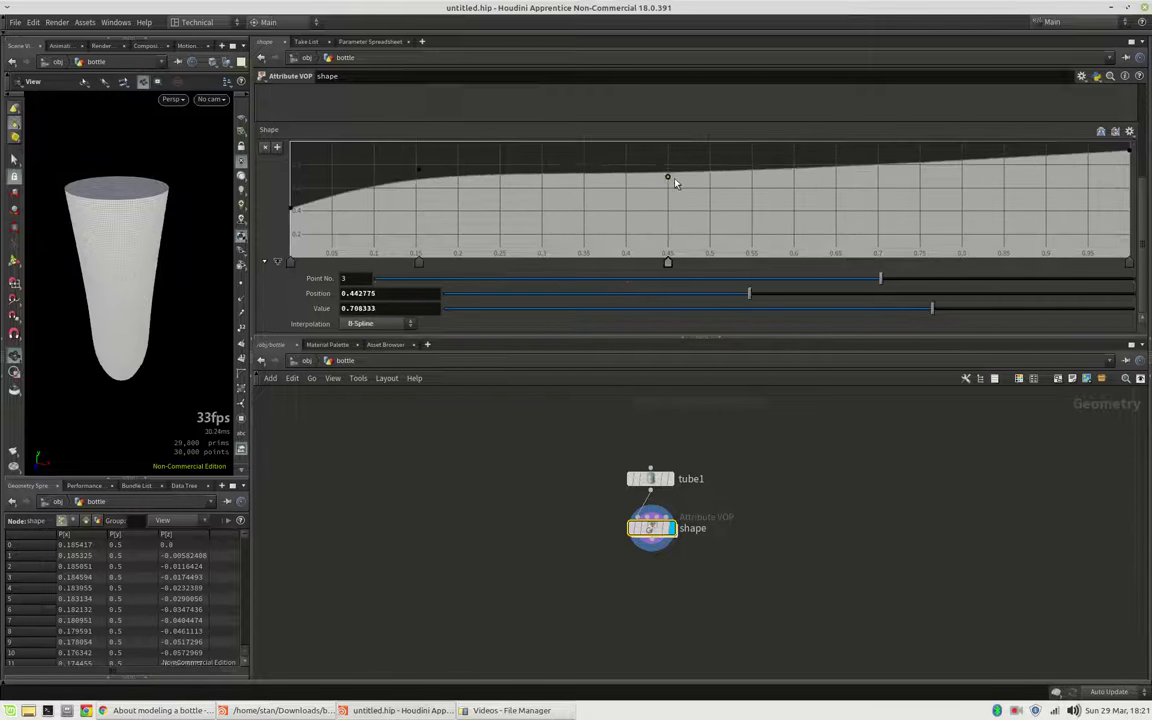
{"action": "left_click_drag", "start_coordinate": [672, 180], "coordinate": [743, 211]}
{"action": "left_click", "coordinate": [977, 173]}
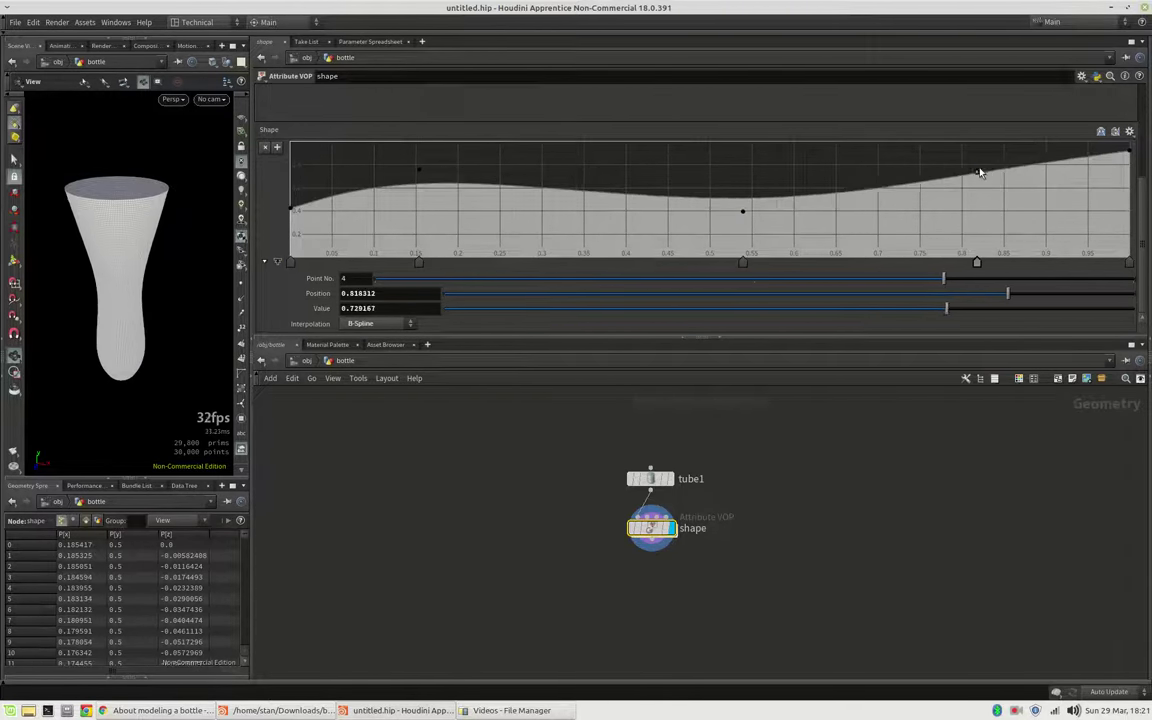
{"action": "left_click_drag", "start_coordinate": [978, 169], "coordinate": [981, 165]}
{"action": "left_click_drag", "start_coordinate": [1129, 151], "coordinate": [1134, 215]}
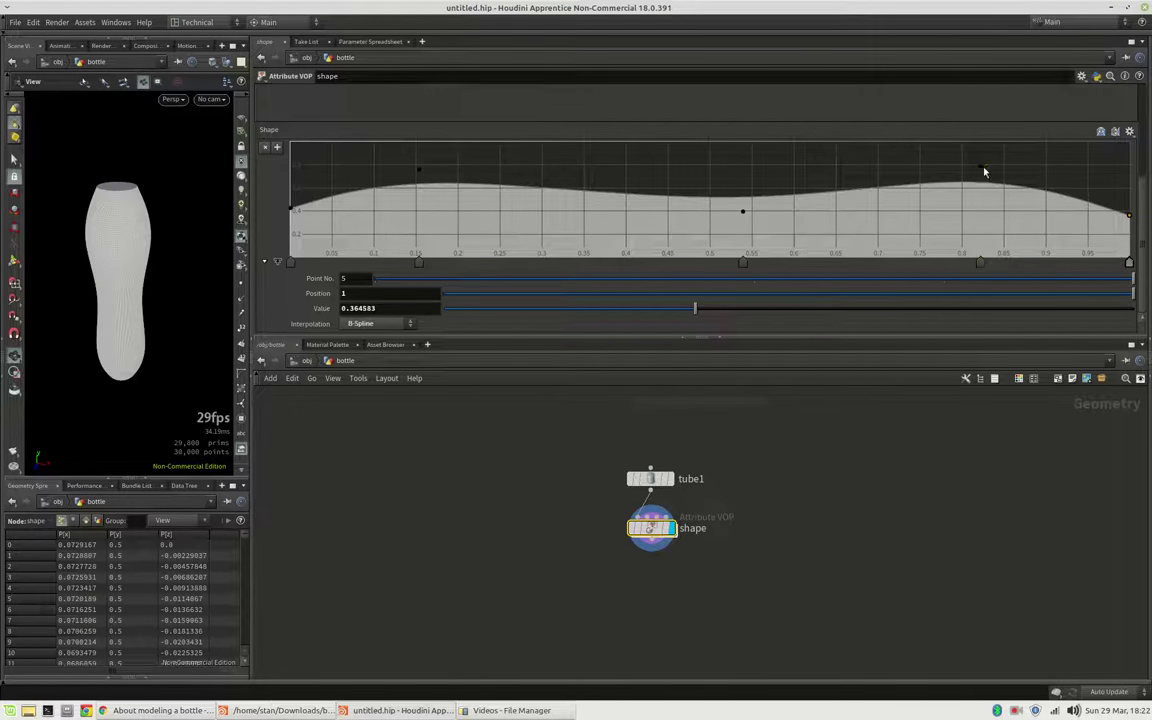
Move the ramp's fourth point to position about 0.77 with value 0.625, and switch the viewport to lit shading.
{"action": "left_click_drag", "start_coordinate": [984, 169], "coordinate": [908, 190]}
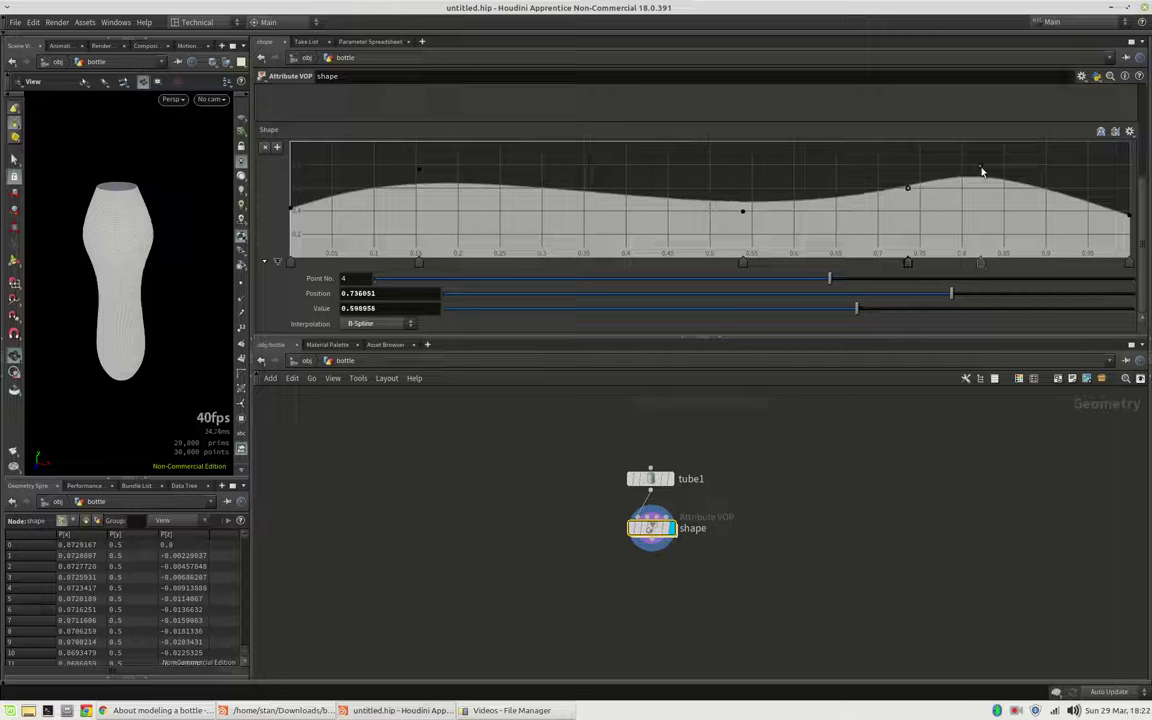
{"action": "left_click_drag", "start_coordinate": [982, 170], "coordinate": [913, 187]}
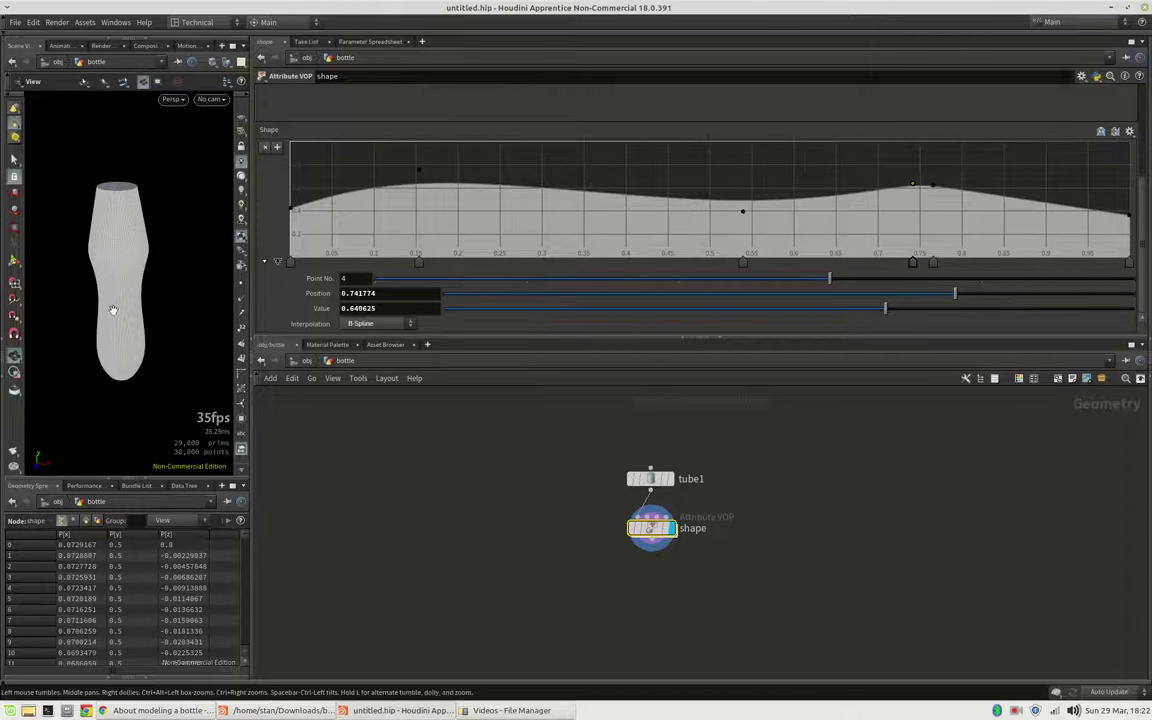
{"action": "left_click", "coordinate": [241, 176]}
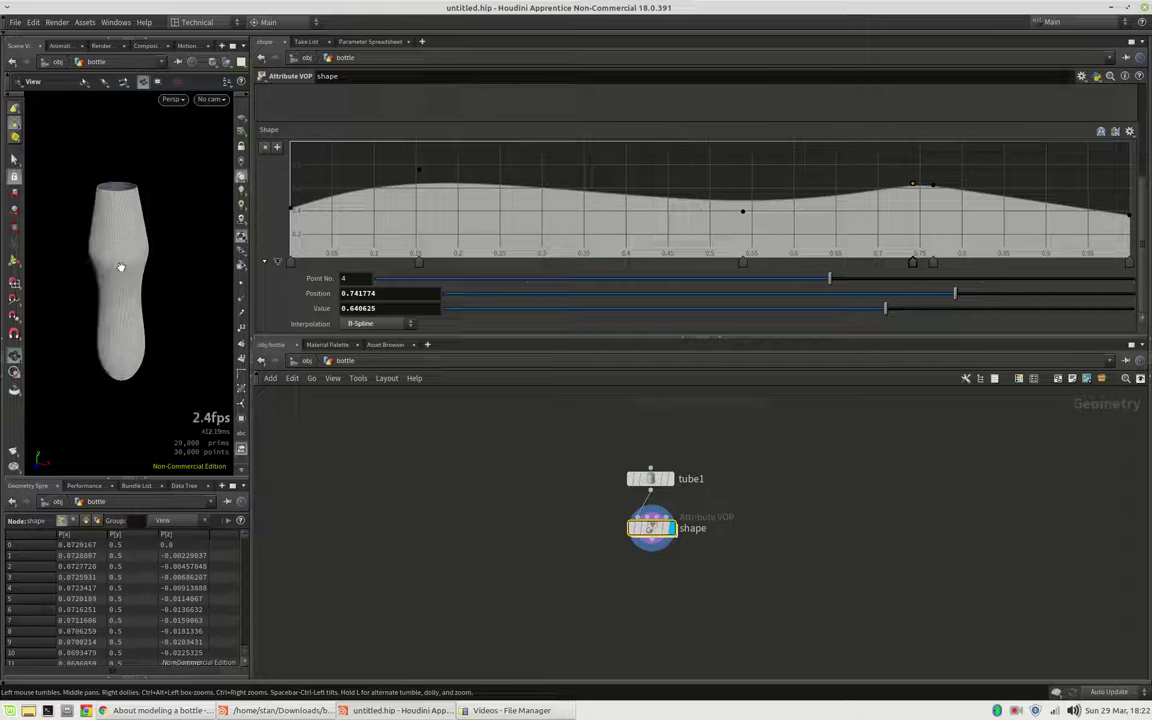
{"action": "left_click_drag", "start_coordinate": [910, 265], "coordinate": [932, 263]}
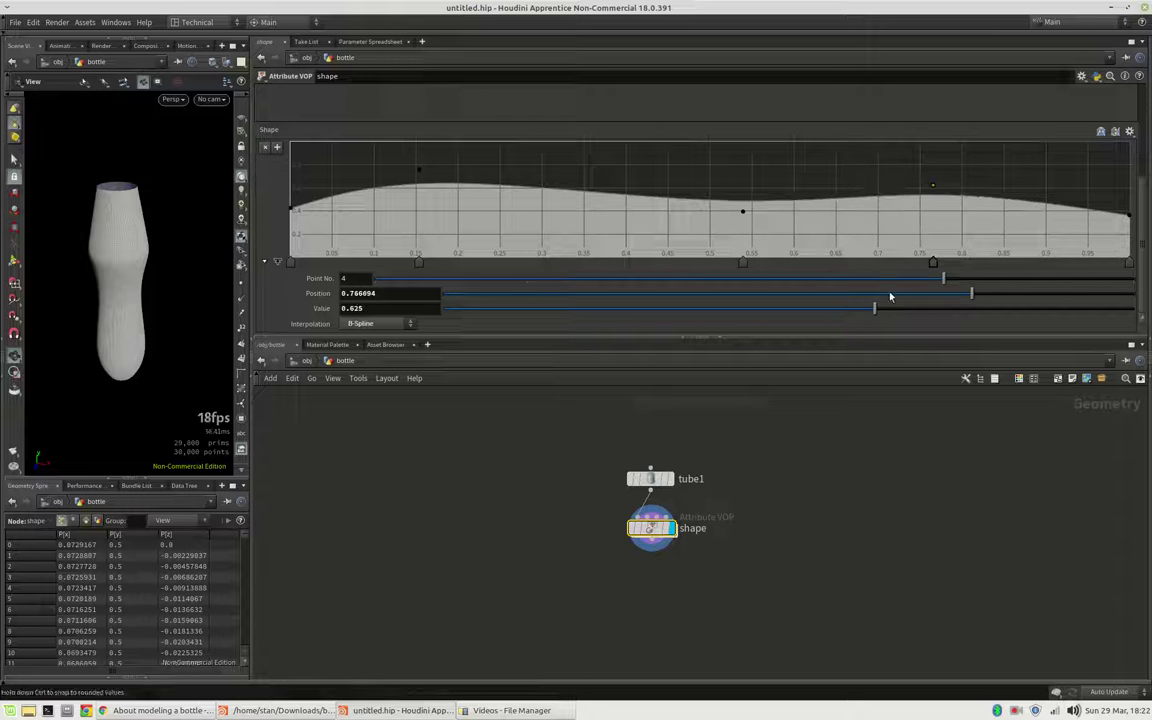
Reshape the curve with point 2 at about 0.16 (value 1), point 3 at about 0.51 (value 0.36) and point 4 at about 0.79 (value 0.82).
{"action": "left_click_drag", "start_coordinate": [742, 214], "coordinate": [711, 214]}
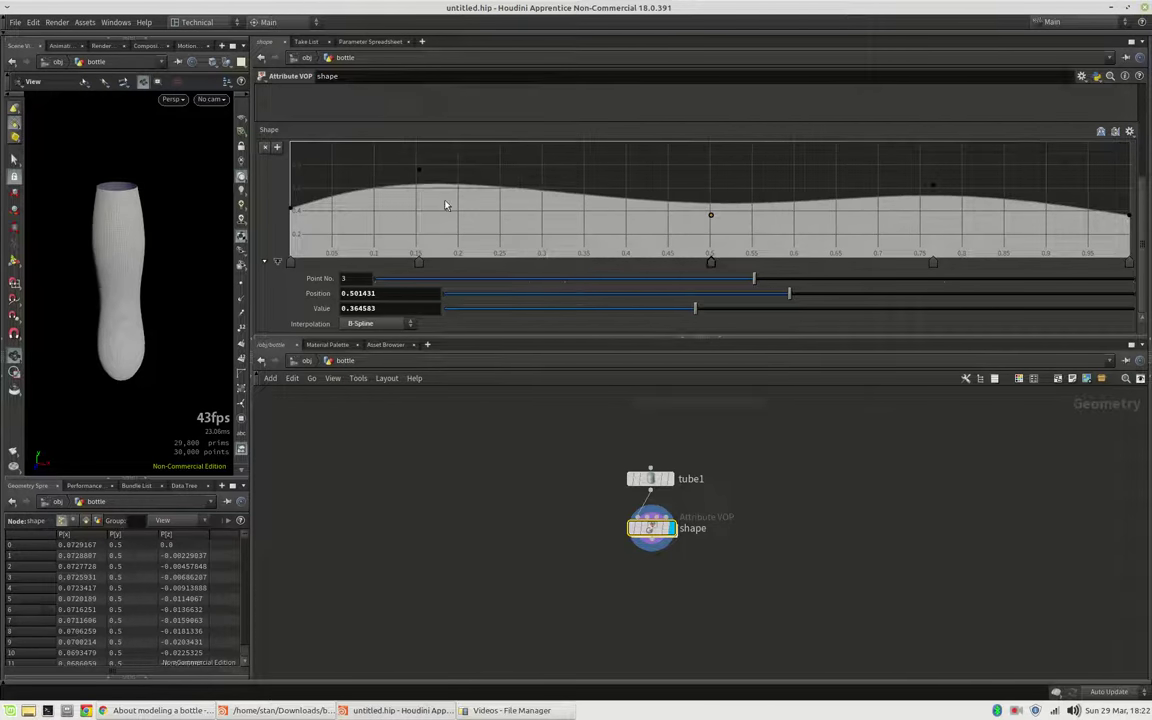
{"action": "left_click_drag", "start_coordinate": [420, 175], "coordinate": [438, 142]}
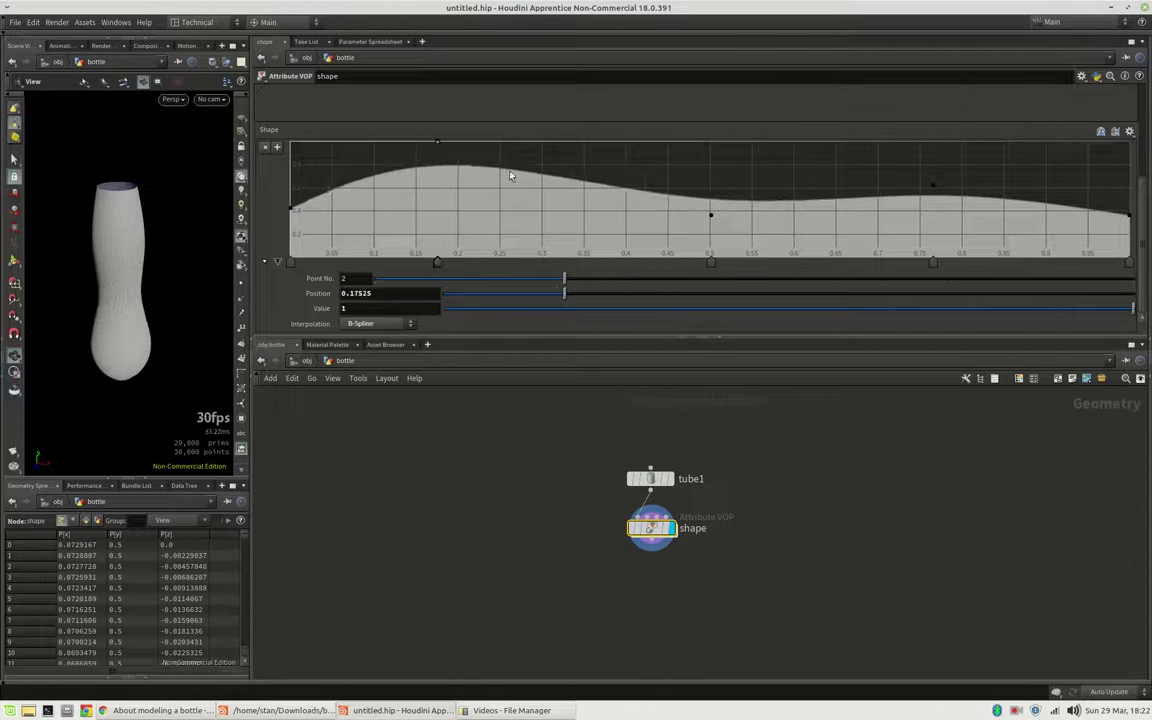
{"action": "left_click_drag", "start_coordinate": [525, 175], "coordinate": [555, 146]}
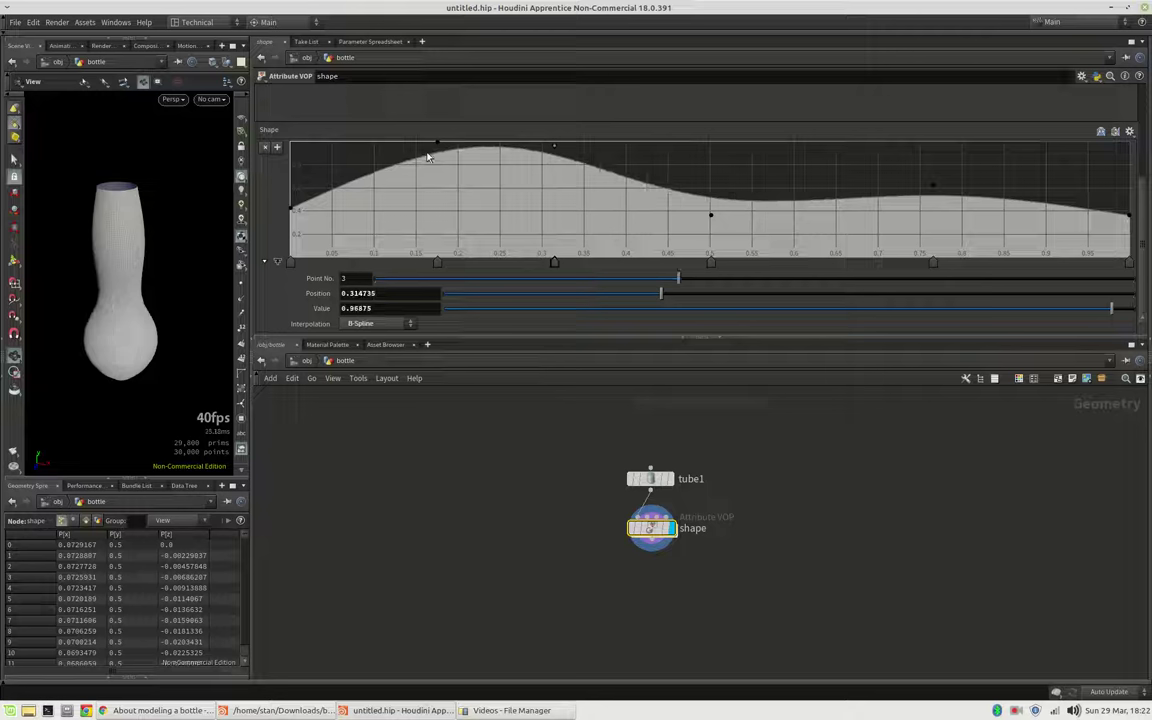
{"action": "left_click_drag", "start_coordinate": [435, 149], "coordinate": [425, 144]}
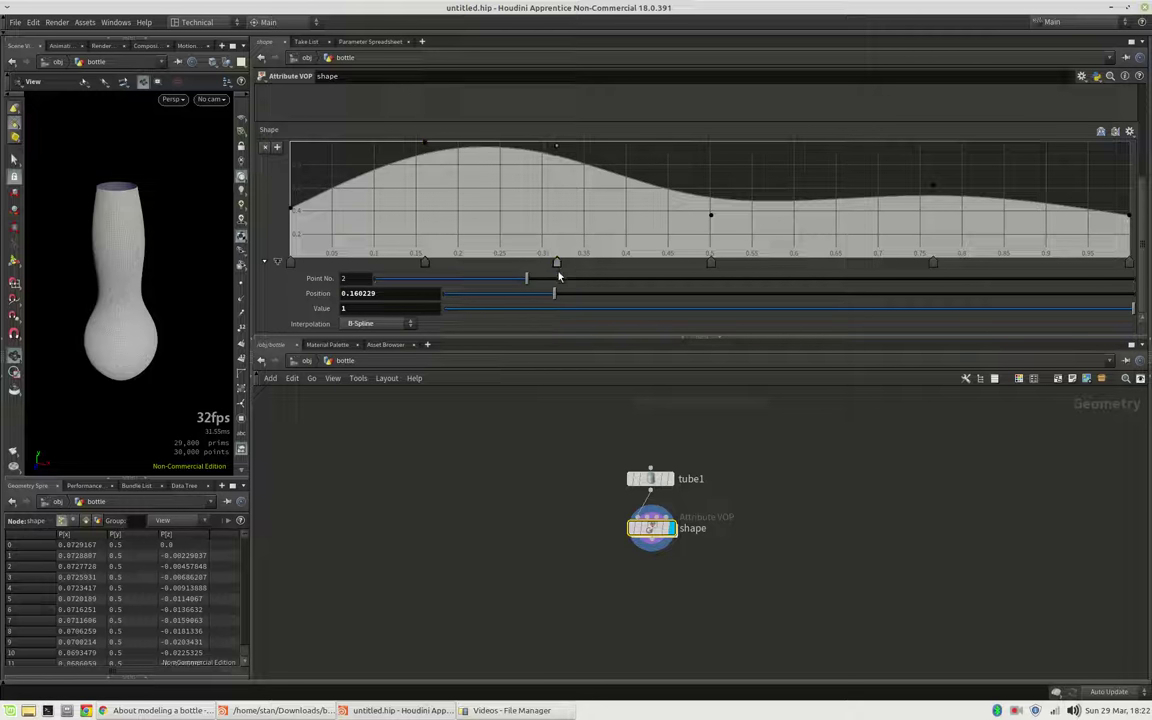
{"action": "left_click", "coordinate": [555, 260]}
{"action": "left_click_drag", "start_coordinate": [558, 265], "coordinate": [717, 265]}
{"action": "left_click_drag", "start_coordinate": [932, 191], "coordinate": [957, 163]}
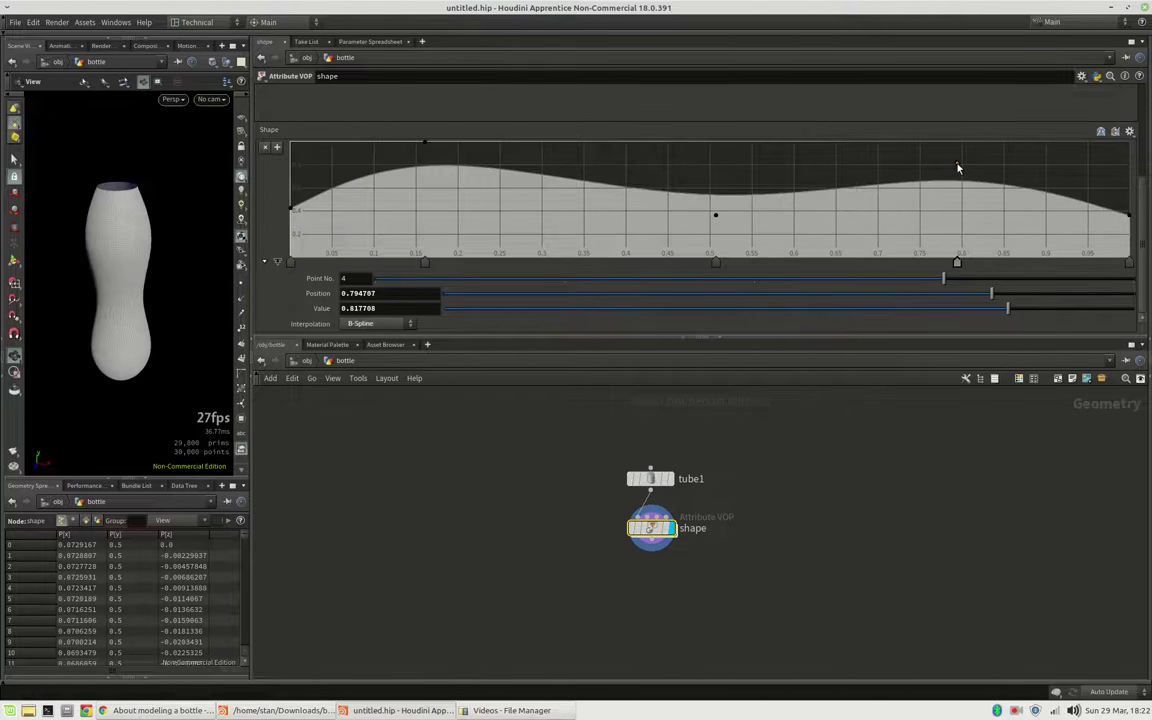
Shift the ramp's third point to position about 0.56 and lower the fourth point at about 0.79 to narrow the upper bulge.
{"action": "mouse_move", "coordinate": [655, 530]}
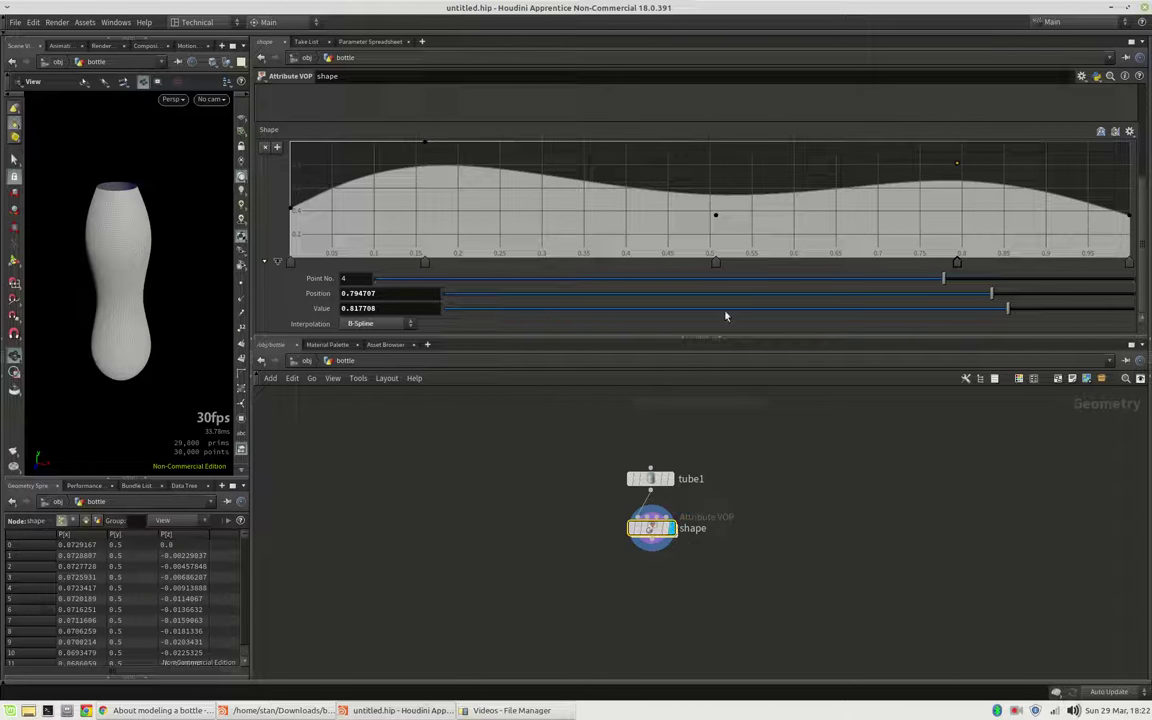
{"action": "mouse_move", "coordinate": [154, 342]}
{"action": "left_mouse_down"}
{"action": "mouse_move", "coordinate": [154, 324]}
{"action": "mouse_move", "coordinate": [163, 332]}
{"action": "left_mouse_up"}
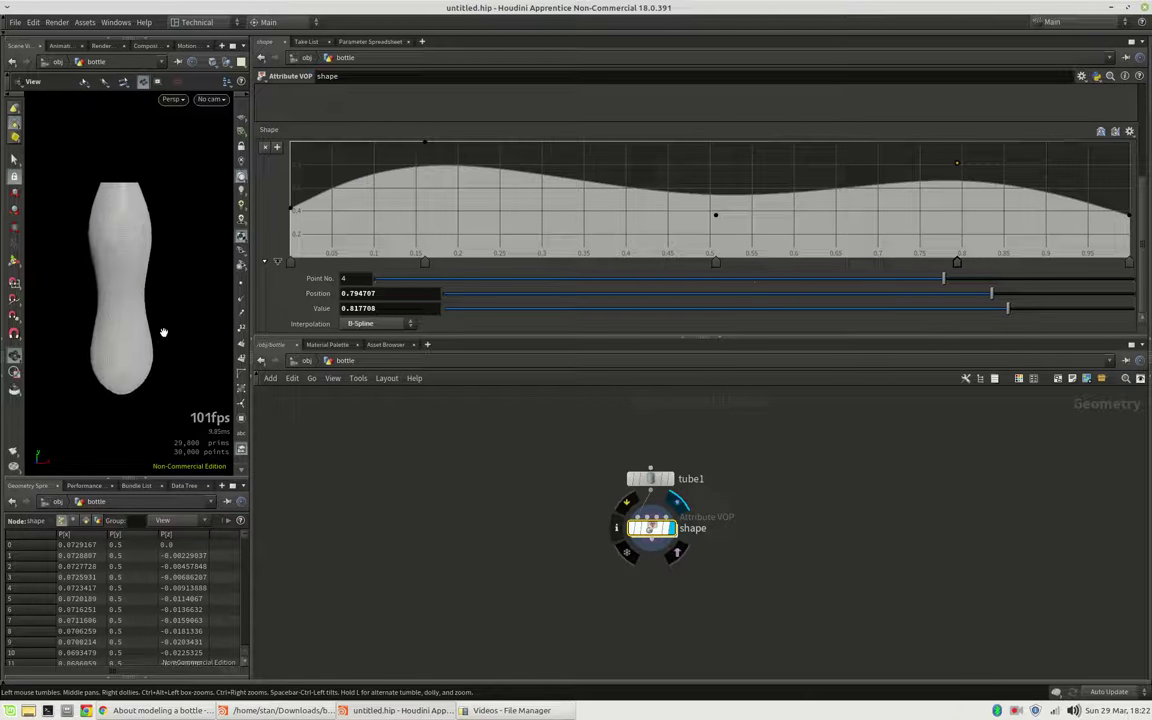
{"action": "mouse_move", "coordinate": [717, 263]}
{"action": "left_mouse_down"}
{"action": "mouse_move", "coordinate": [617, 262]}
{"action": "mouse_move", "coordinate": [780, 262]}
{"action": "mouse_move", "coordinate": [760, 262]}
{"action": "left_mouse_up"}
{"action": "left_click_drag", "start_coordinate": [957, 170], "coordinate": [952, 184]}
Form the bottle's neck and rim with added ramp points at about 0.90, 0.92, 0.93, 0.95 and 0.99, with rim values of about 0.40 to 0.43.
{"action": "left_click", "coordinate": [1087, 231]}
{"action": "left_click_drag", "start_coordinate": [1087, 229], "coordinate": [1066, 221]}
{"action": "left_click_drag", "start_coordinate": [1081, 223], "coordinate": [1090, 214]}
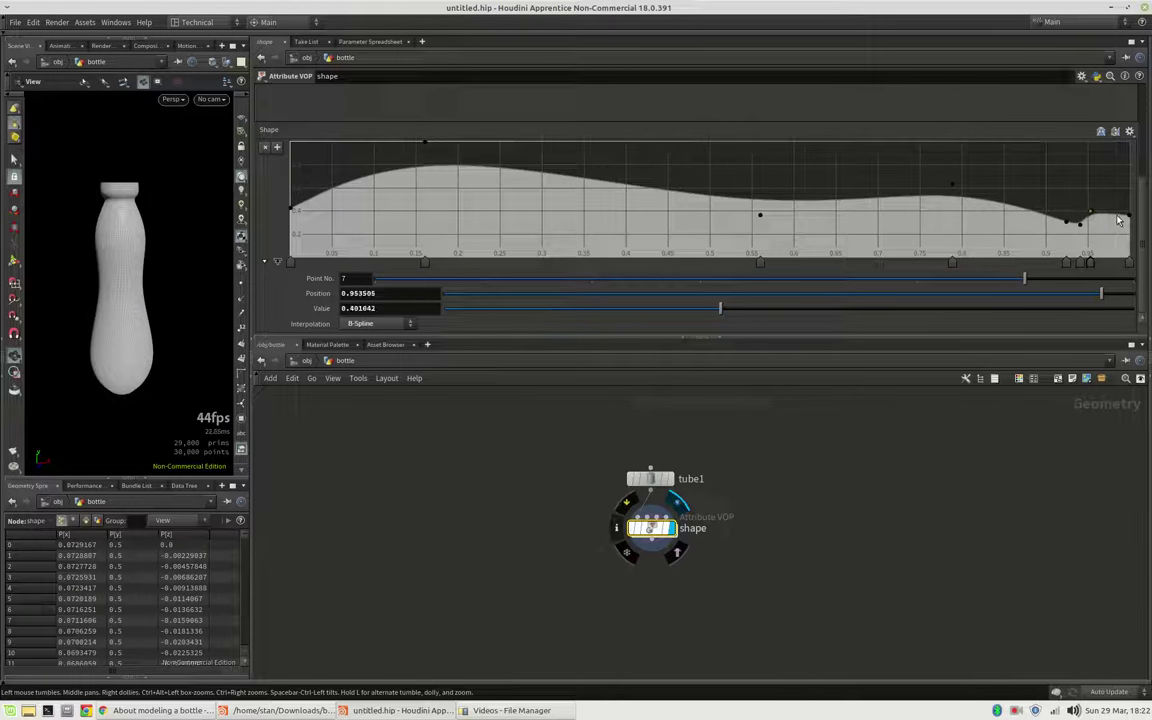
{"action": "left_click", "coordinate": [1120, 214]}
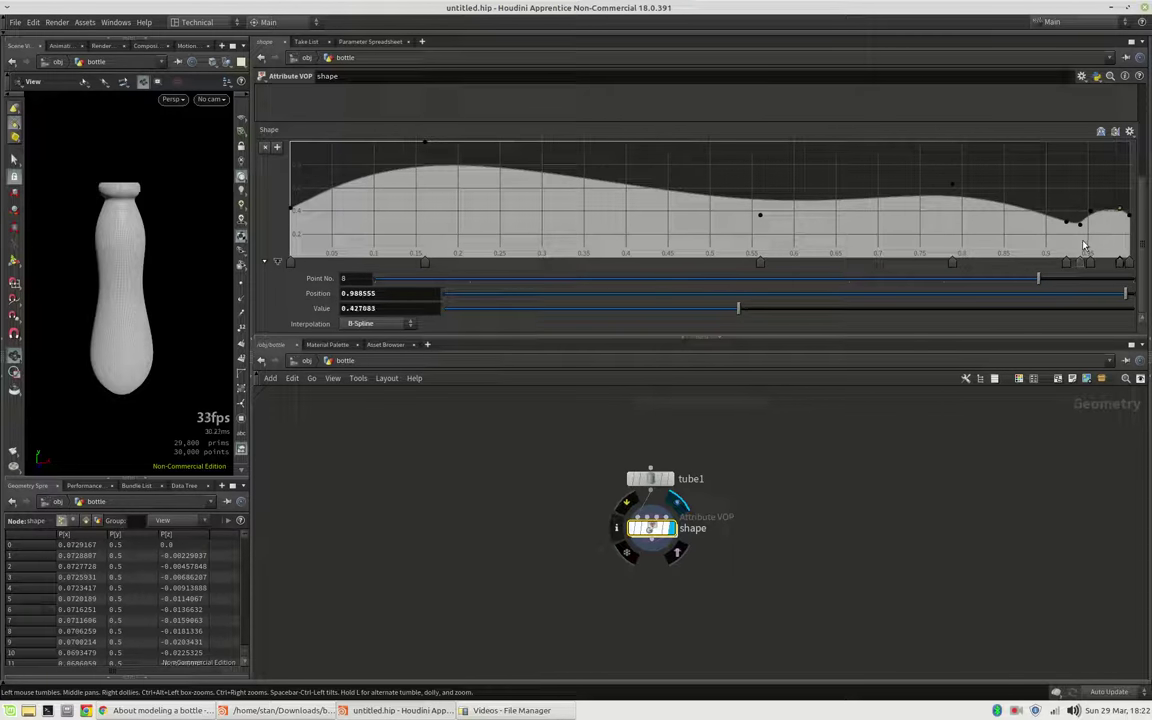
{"action": "mouse_move", "coordinate": [1068, 263]}
{"action": "left_mouse_down"}
{"action": "mouse_move", "coordinate": [1049, 265]}
{"action": "mouse_move", "coordinate": [1071, 262]}
{"action": "left_mouse_up"}
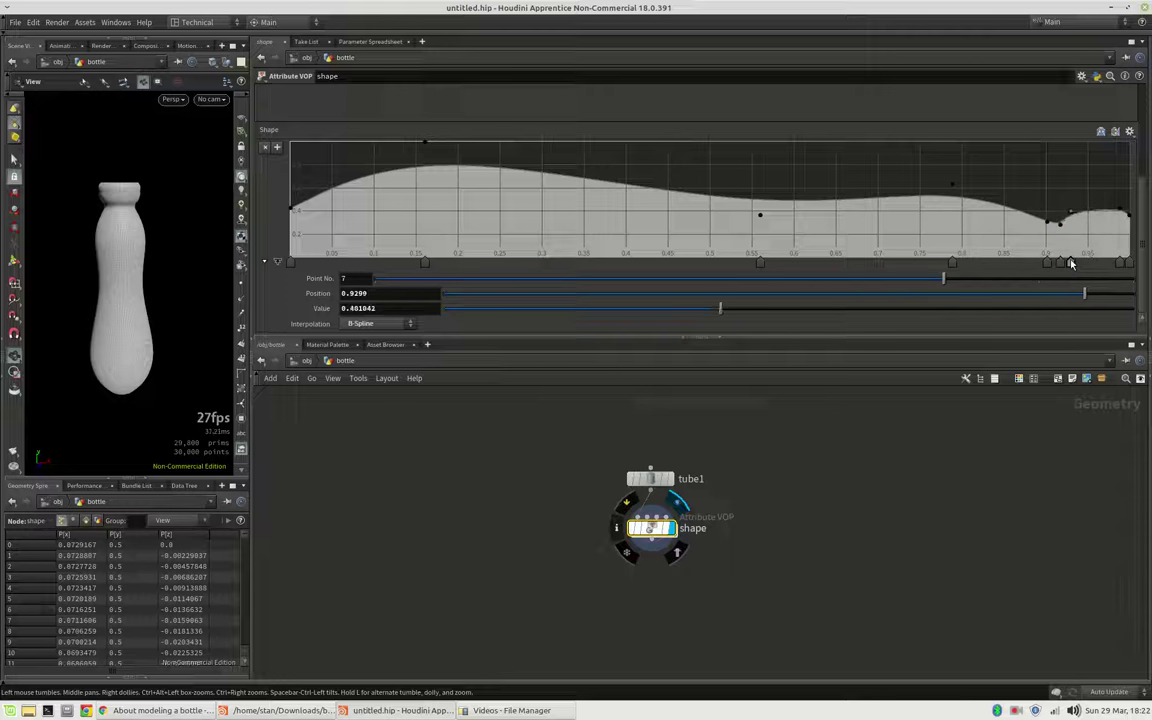
{"action": "left_click", "coordinate": [1088, 213]}
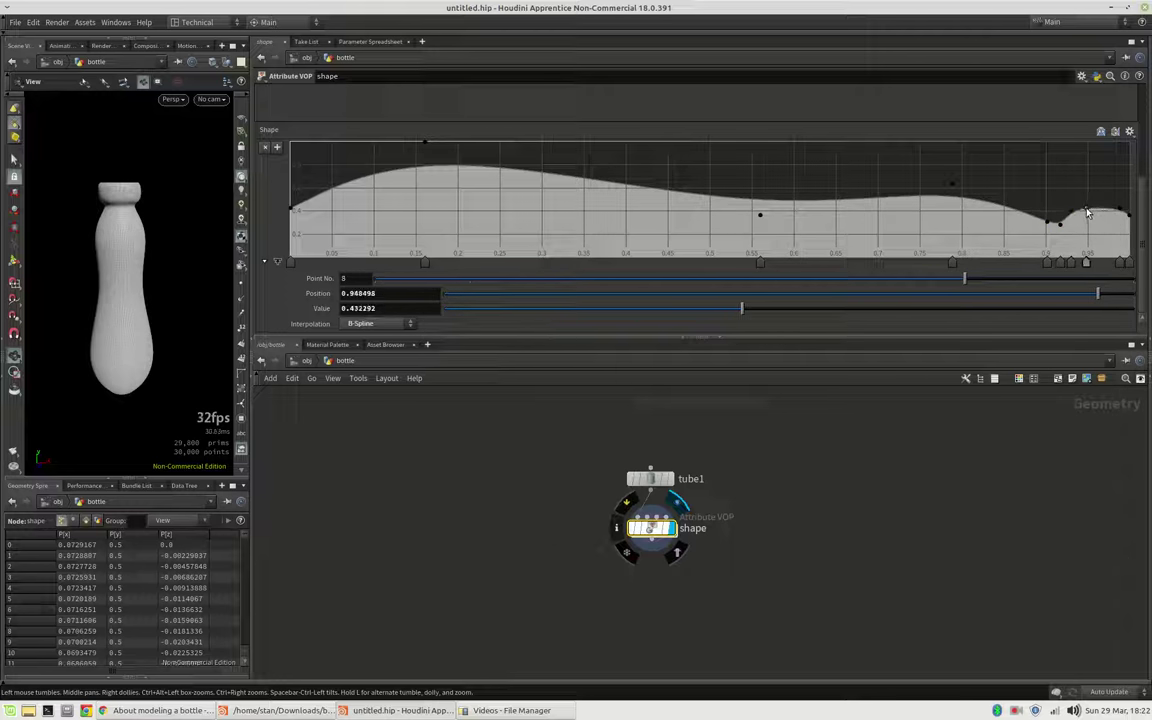
Refine the bottle's waist and shoulder with the third ramp point at about 0.54 and the fourth at about 0.77, value 0.79.
{"action": "left_click_drag", "start_coordinate": [150, 370], "coordinate": [132, 323]}
{"action": "scroll", "coordinate": [132, 323], "scroll_direction": "up", "scroll_amount": 3}
{"action": "scroll", "coordinate": [118, 303], "scroll_direction": "down", "scroll_amount": 2}
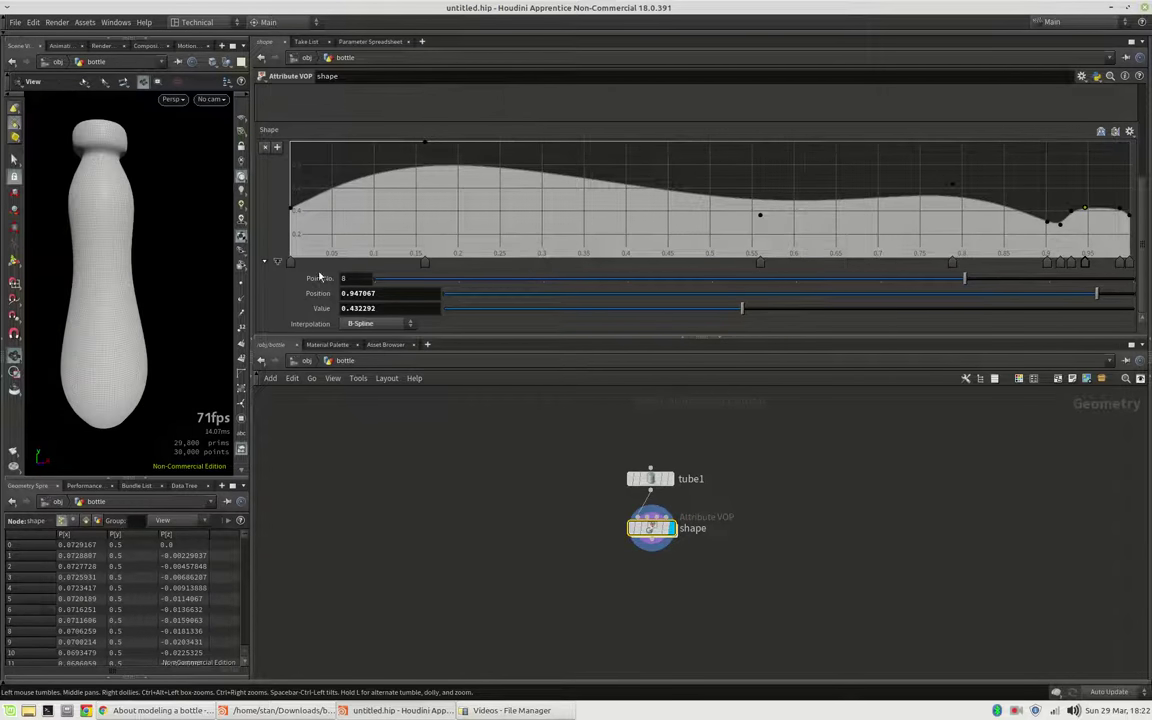
{"action": "left_click_drag", "start_coordinate": [760, 262], "coordinate": [745, 262]}
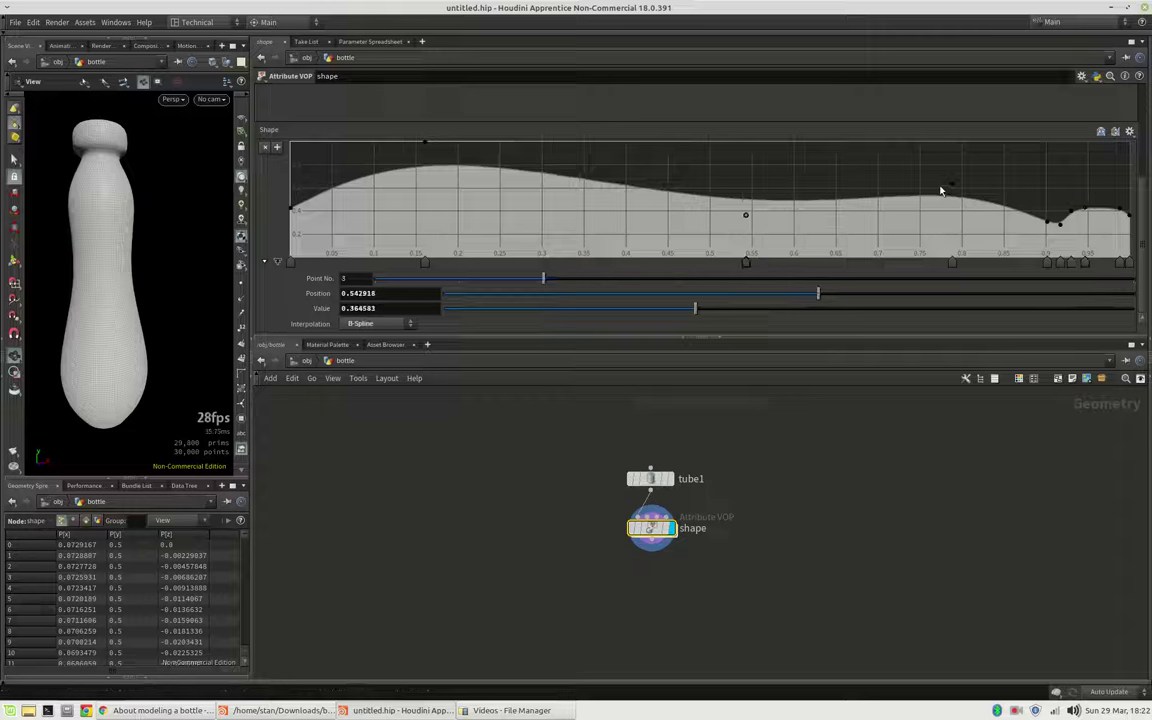
{"action": "left_click_drag", "start_coordinate": [951, 188], "coordinate": [935, 165]}
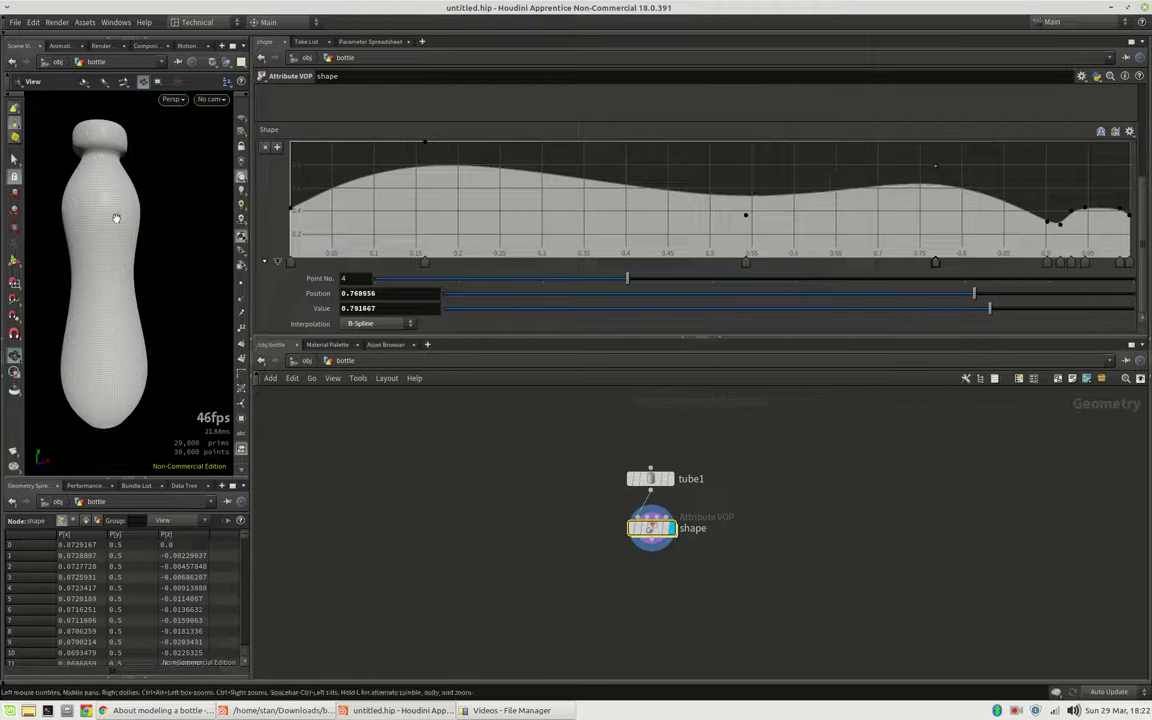
{"action": "mouse_move", "coordinate": [82, 276]}
{"action": "left_mouse_down"}
{"action": "mouse_move", "coordinate": [95, 301]}
{"action": "mouse_move", "coordinate": [95, 270]}
{"action": "mouse_move", "coordinate": [78, 285]}
{"action": "left_mouse_up"}
Enter the VOP network of the shape node.
{"action": "double_click", "coordinate": [653, 529]}
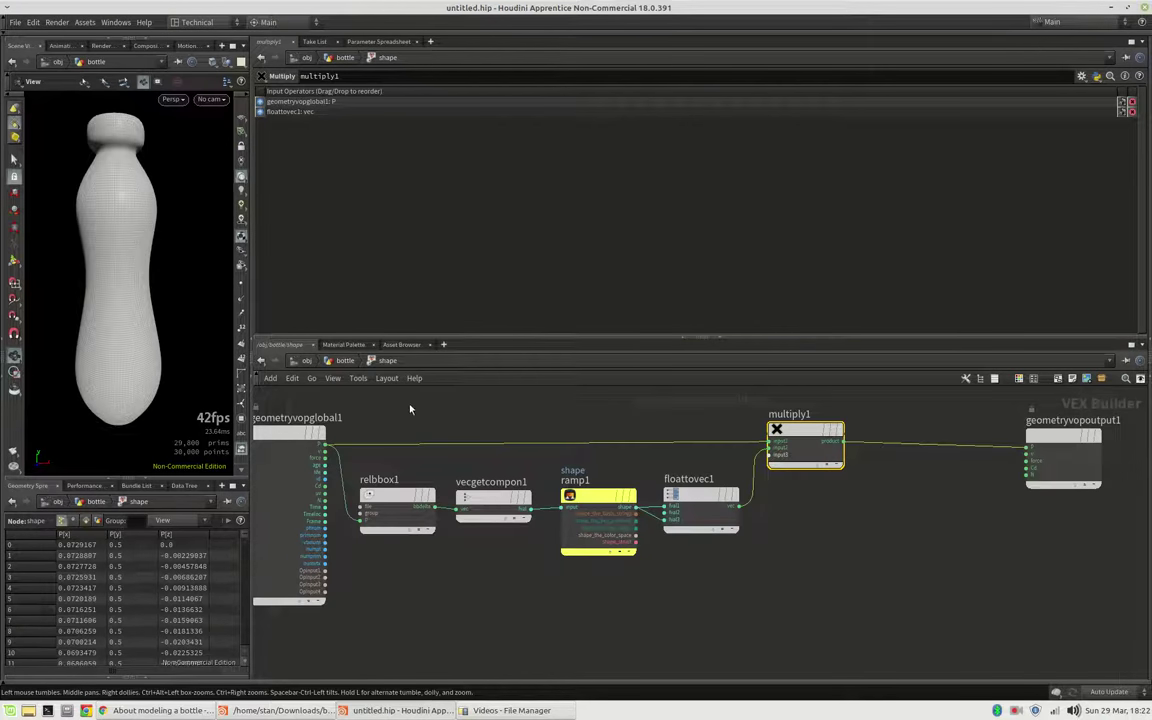
{"action": "middle_click_drag", "start_coordinate": [410, 408], "coordinate": [427, 447]}
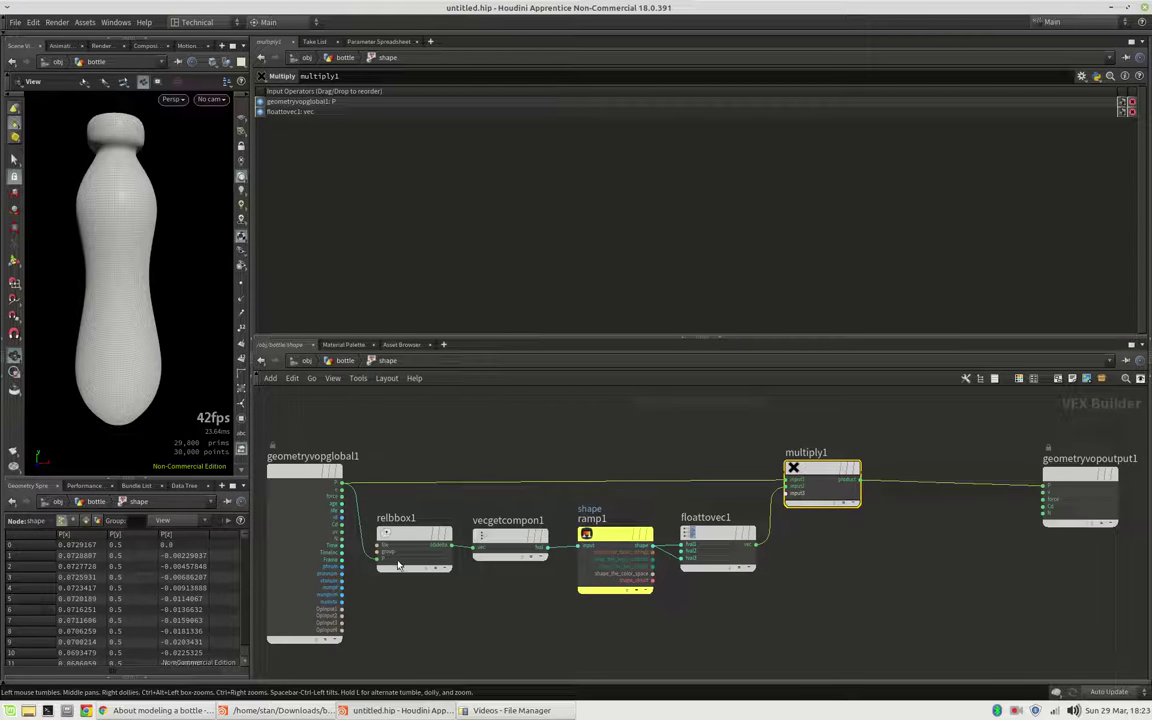
{"action": "middle_click_drag", "start_coordinate": [425, 602], "coordinate": [442, 572]}
{"action": "mouse_move", "coordinate": [108, 297]}
{"action": "left_mouse_down"}
{"action": "mouse_move", "coordinate": [113, 337]}
{"action": "mouse_move", "coordinate": [130, 297]}
{"action": "left_mouse_up"}
{"action": "left_click", "coordinate": [489, 584]}
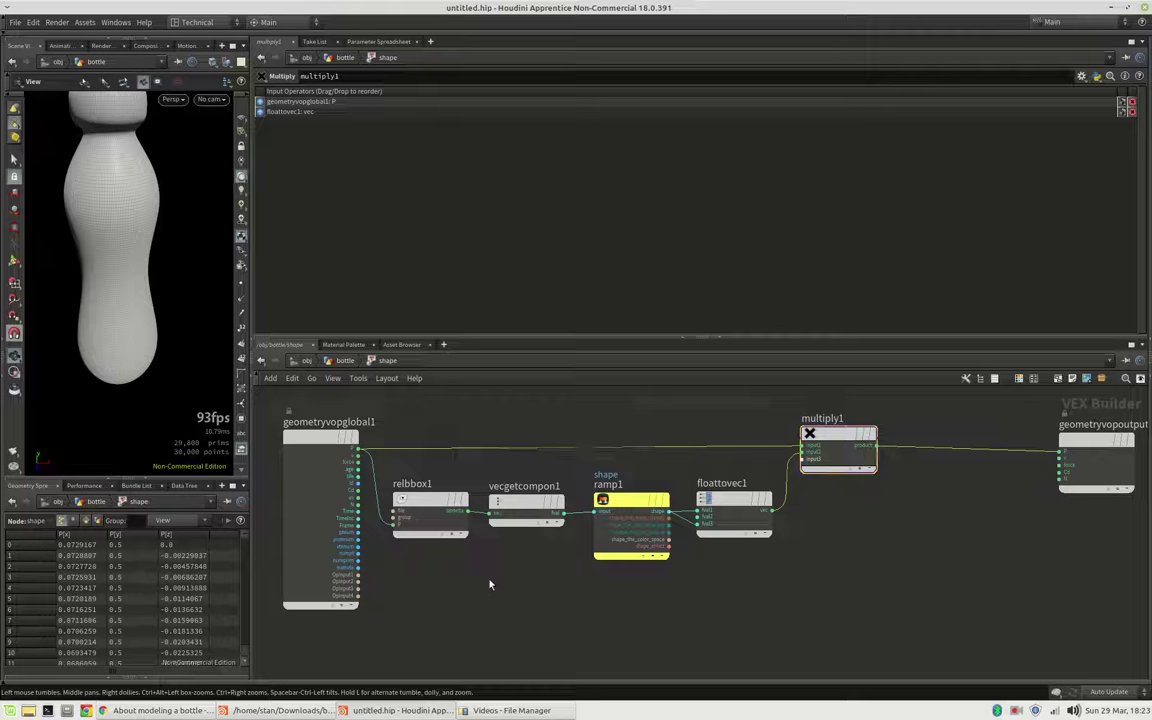
{"action": "left_click_drag", "start_coordinate": [356, 479], "coordinate": [428, 617]}
{"action": "type", "text": "frompo"}
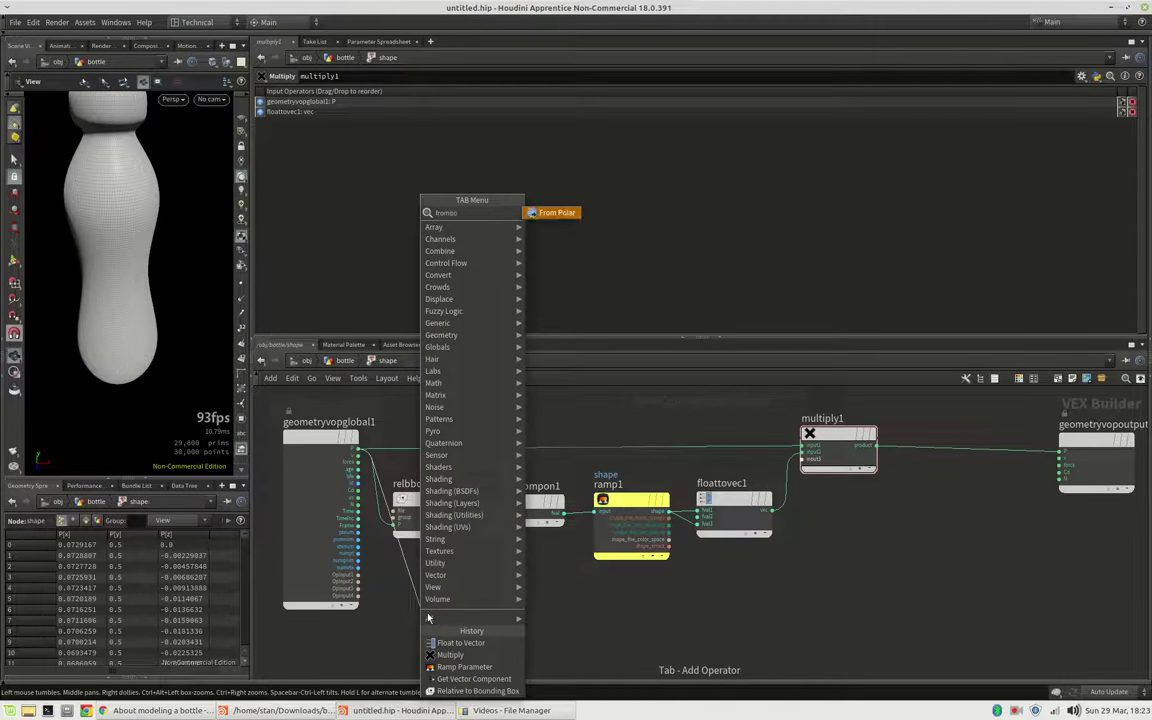
{"action": "key", "text": "Return"}
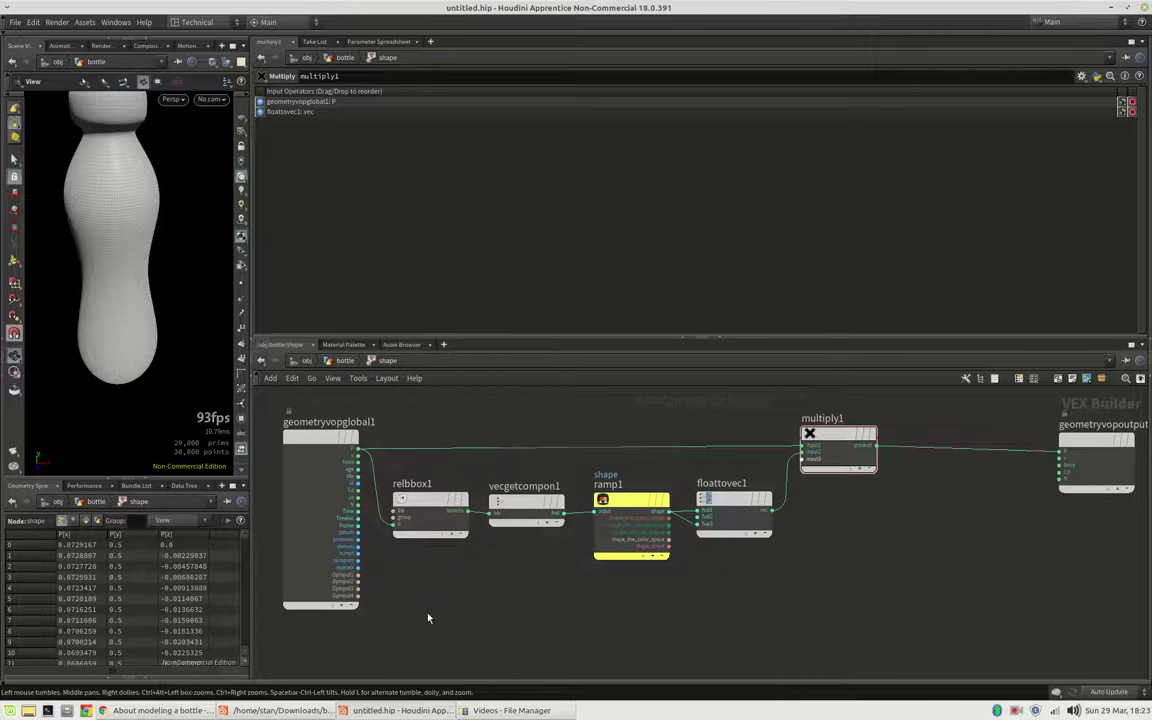
{"action": "left_click", "coordinate": [430, 617]}
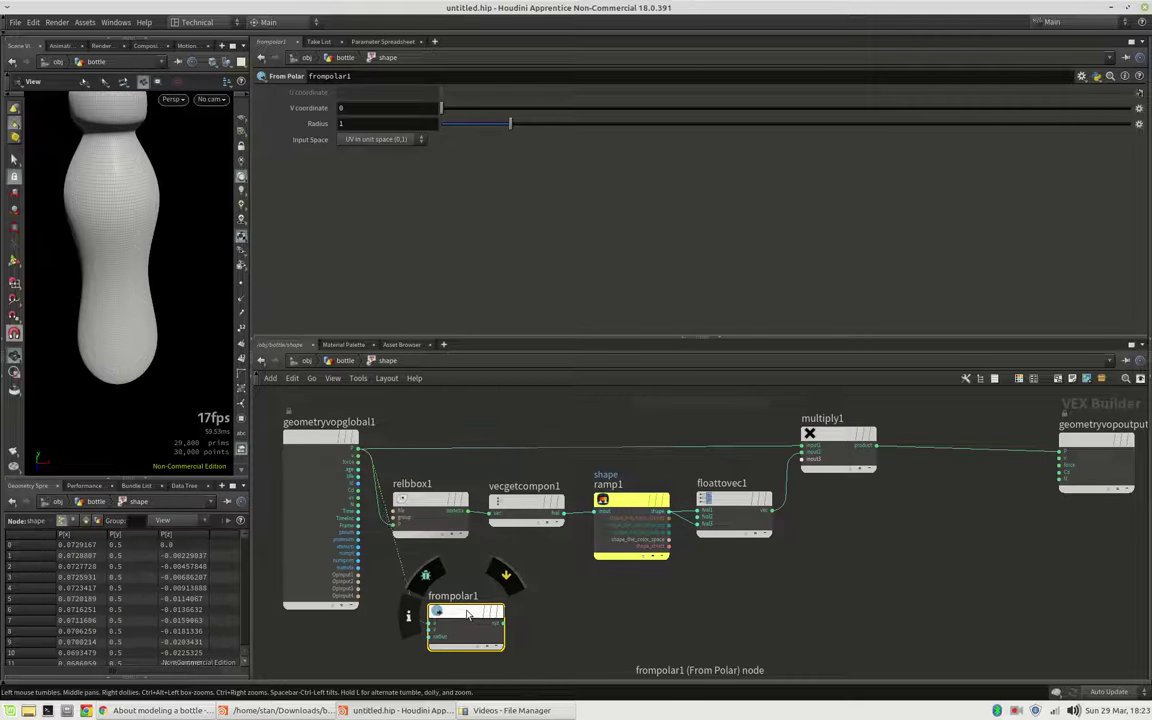
{"action": "key", "text": "Delete"}
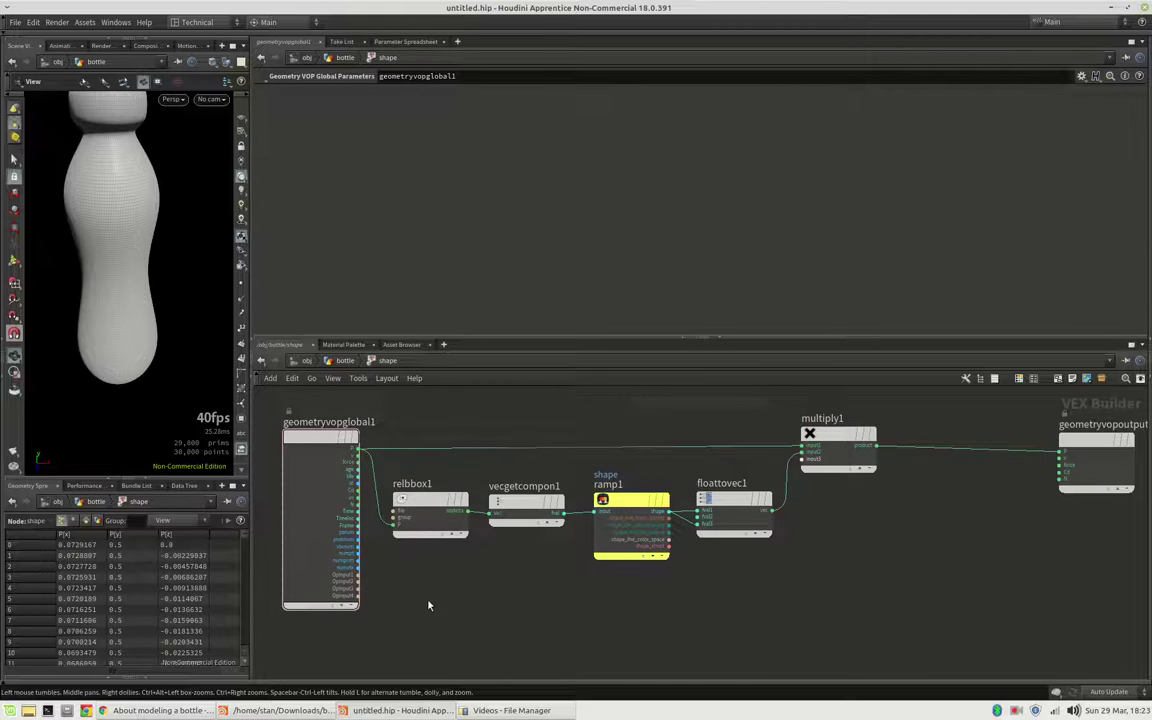
Add a To Polar node fed by the global P and connect its u output to the geometry output's Cd.
{"action": "key", "text": "Tab"}
{"action": "type", "text": "topol"}
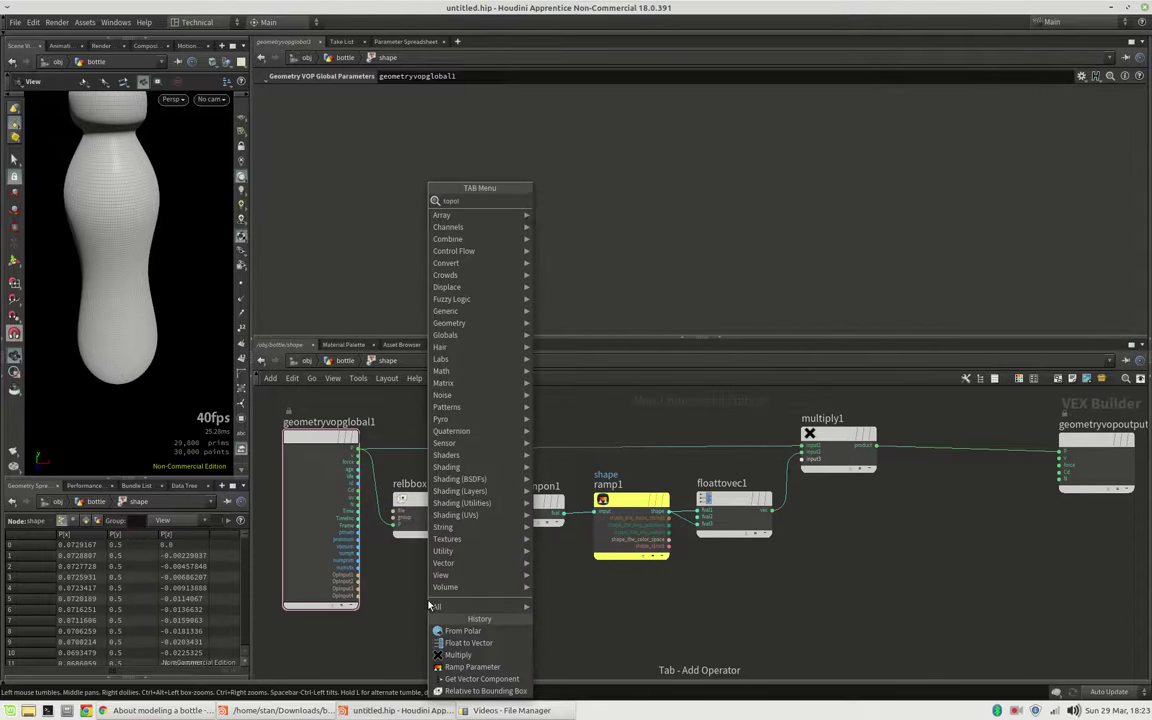
{"action": "key", "text": "Return"}
{"action": "left_click", "coordinate": [430, 607]}
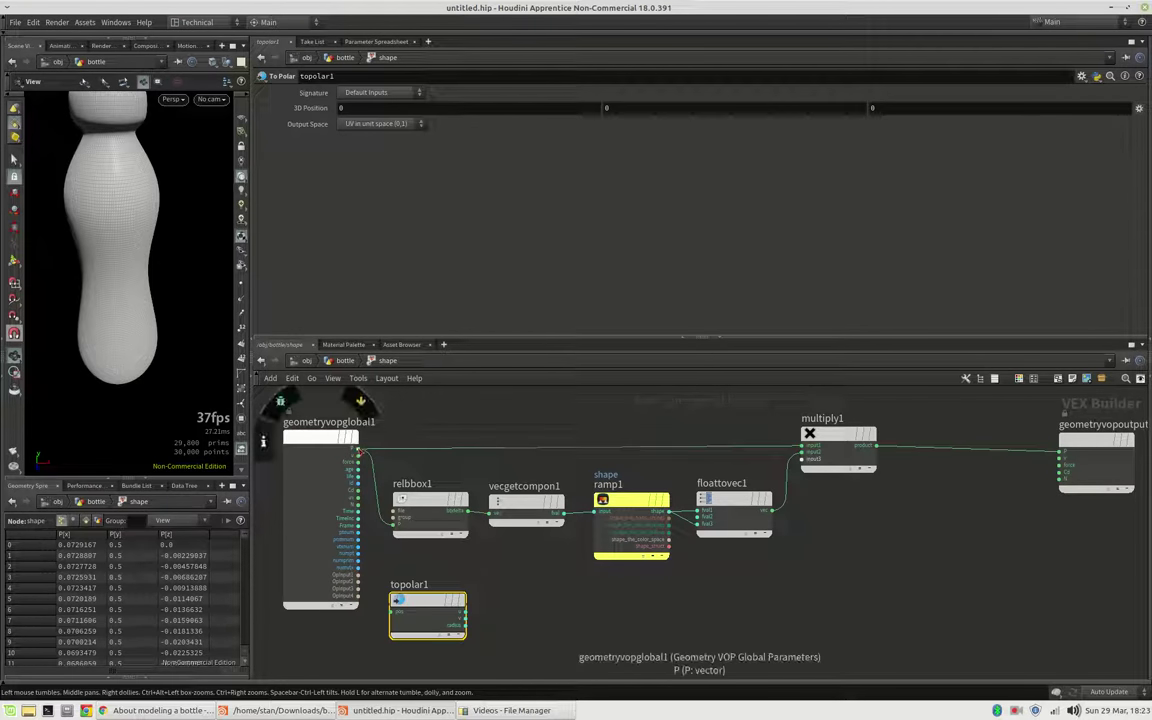
{"action": "left_click_drag", "start_coordinate": [359, 449], "coordinate": [426, 602]}
{"action": "left_click_drag", "start_coordinate": [433, 604], "coordinate": [446, 606]}
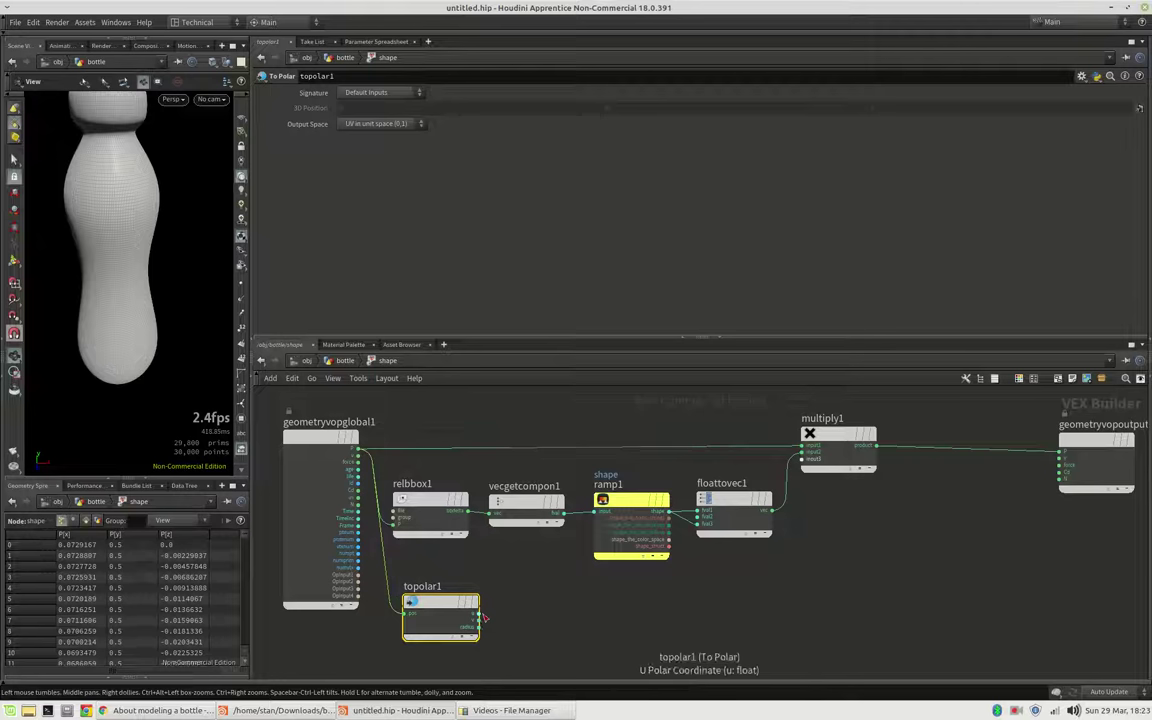
{"action": "left_click", "coordinate": [481, 615]}
{"action": "left_click", "coordinate": [1060, 472]}
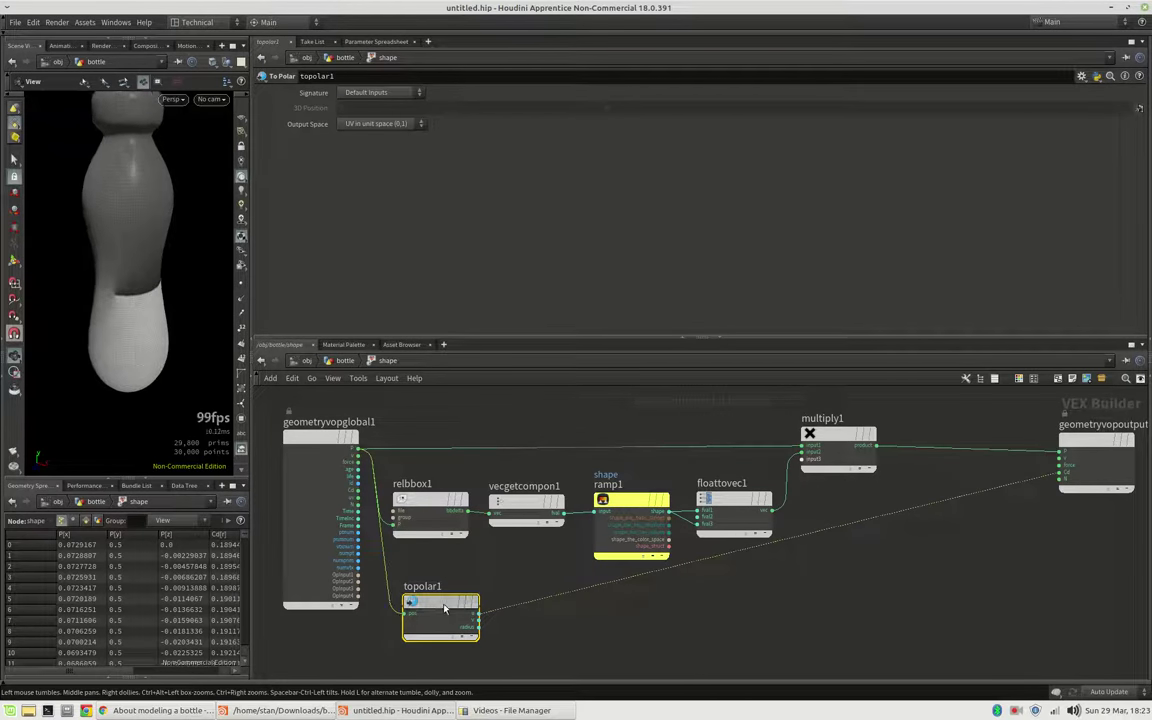
Make room before the To Polar node and insert a Swizzle Vector node on the wire from the global P.
{"action": "left_click_drag", "start_coordinate": [441, 608], "coordinate": [533, 605]}
{"action": "key", "text": "Tab"}
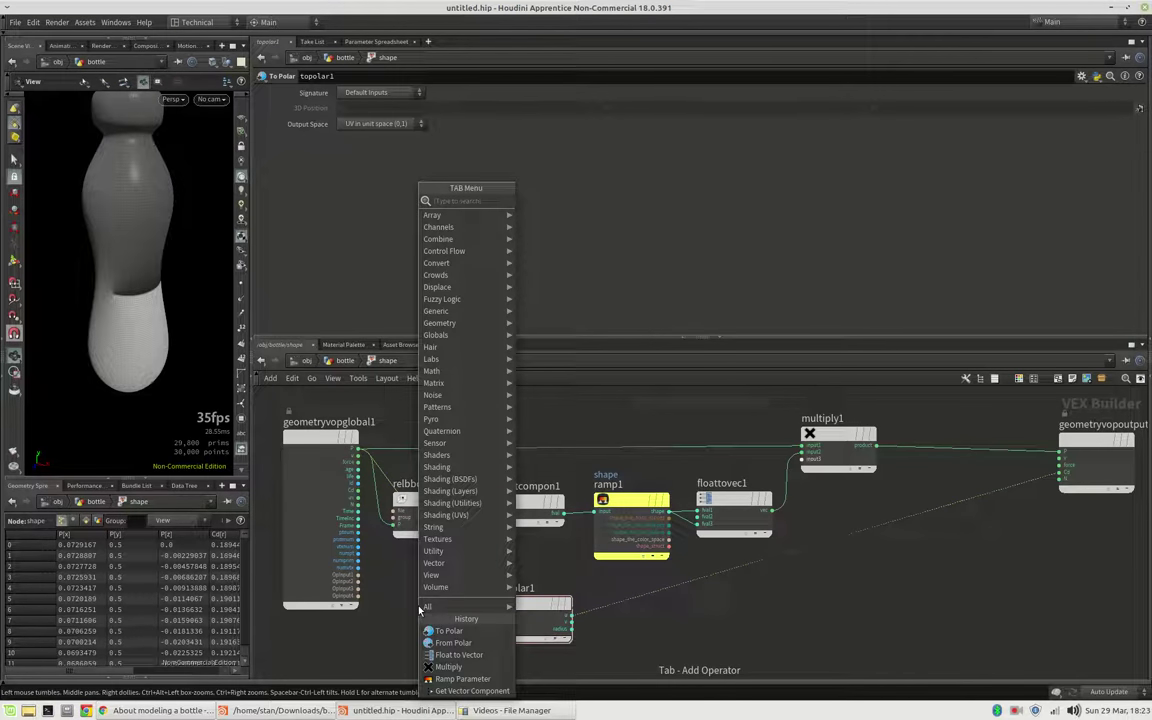
{"action": "key", "text": "Escape"}
{"action": "key", "text": "Tab"}
{"action": "type", "text": "sw"}
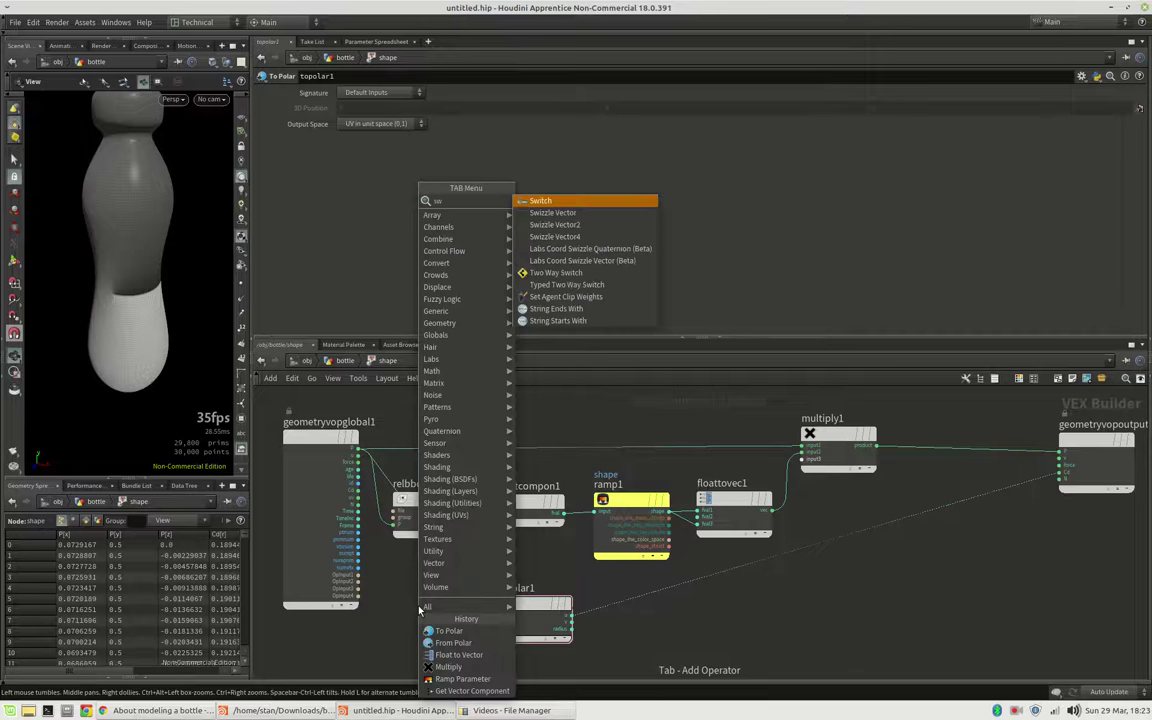
{"action": "type", "text": "izz"}
{"action": "key", "text": "Return"}
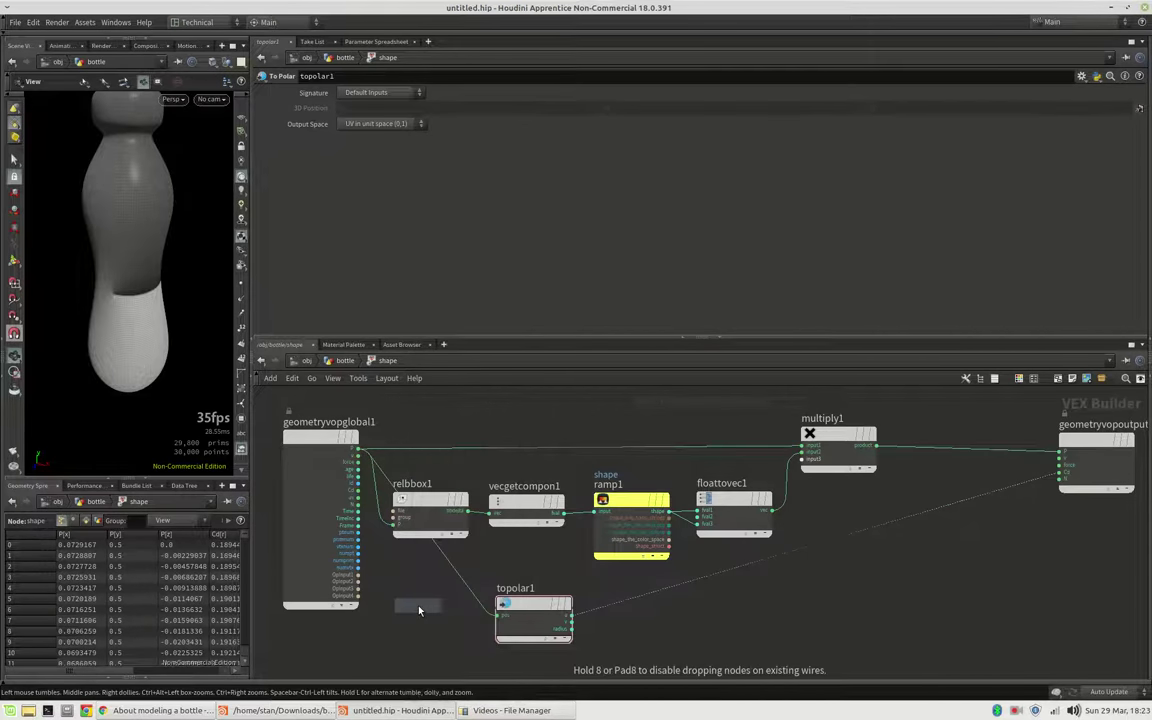
{"action": "left_click", "coordinate": [410, 609]}
{"action": "left_click_drag", "start_coordinate": [410, 609], "coordinate": [426, 587]}
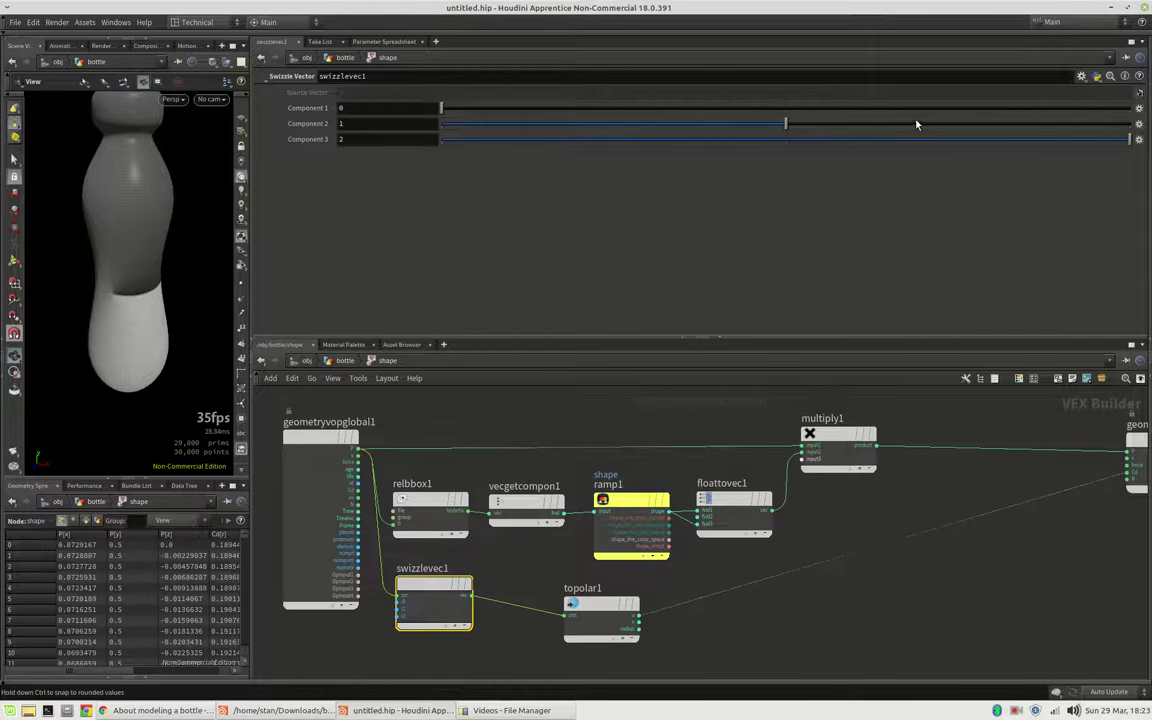
Swap the Y and Z axes in the Swizzle Vector node by setting Component 2 to 2 and Component 3 to 1.
{"action": "left_click_drag", "start_coordinate": [916, 124], "coordinate": [1060, 124]}
{"action": "left_click", "coordinate": [797, 141]}
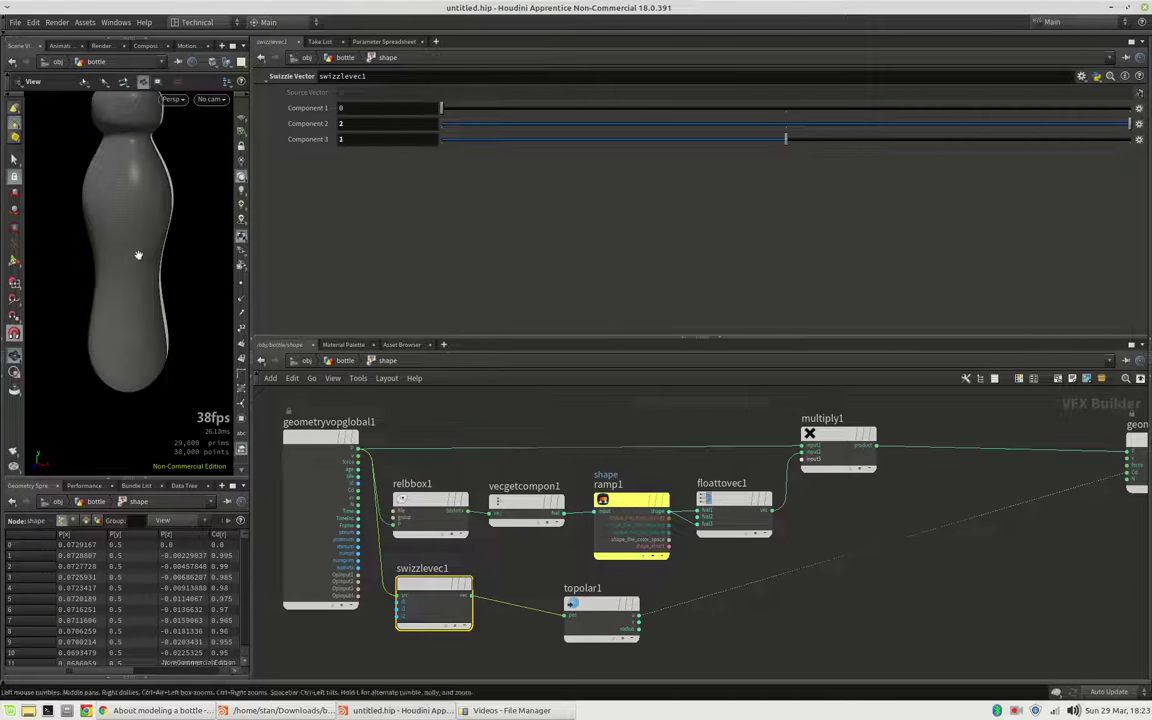
{"action": "mouse_move", "coordinate": [141, 257]}
{"action": "left_mouse_down"}
{"action": "mouse_move", "coordinate": [116, 270]}
{"action": "mouse_move", "coordinate": [105, 249]}
{"action": "mouse_move", "coordinate": [145, 247]}
{"action": "left_mouse_up"}
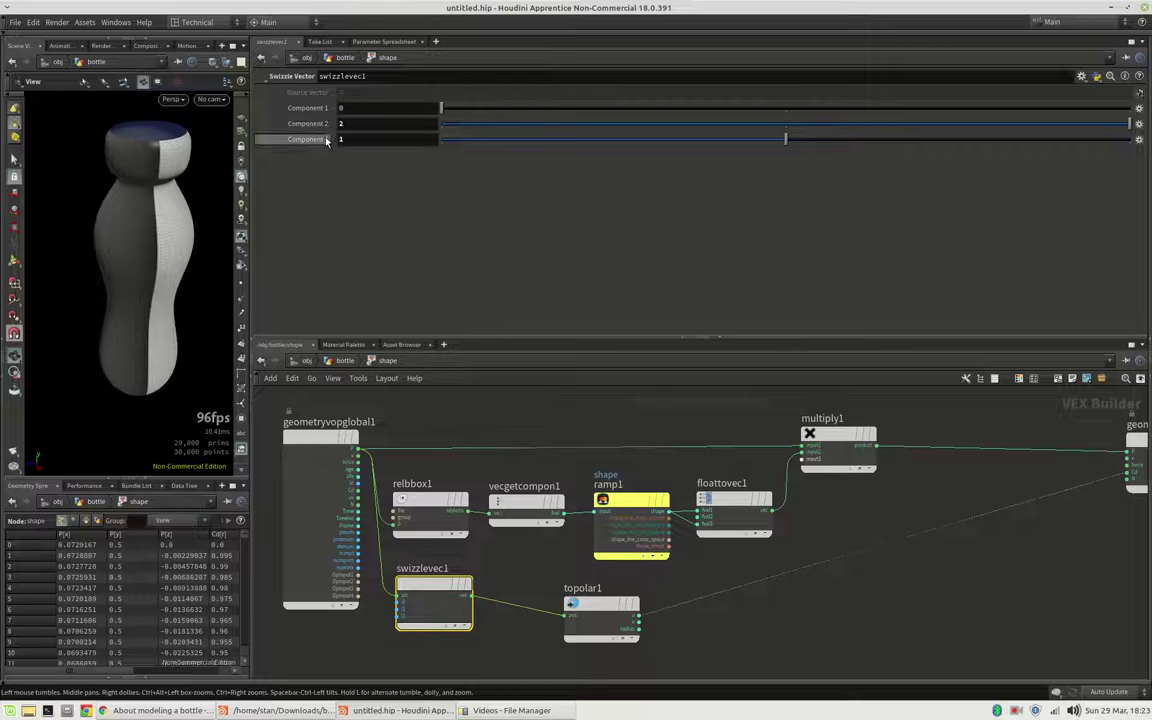
{"action": "mouse_move", "coordinate": [314, 143]}
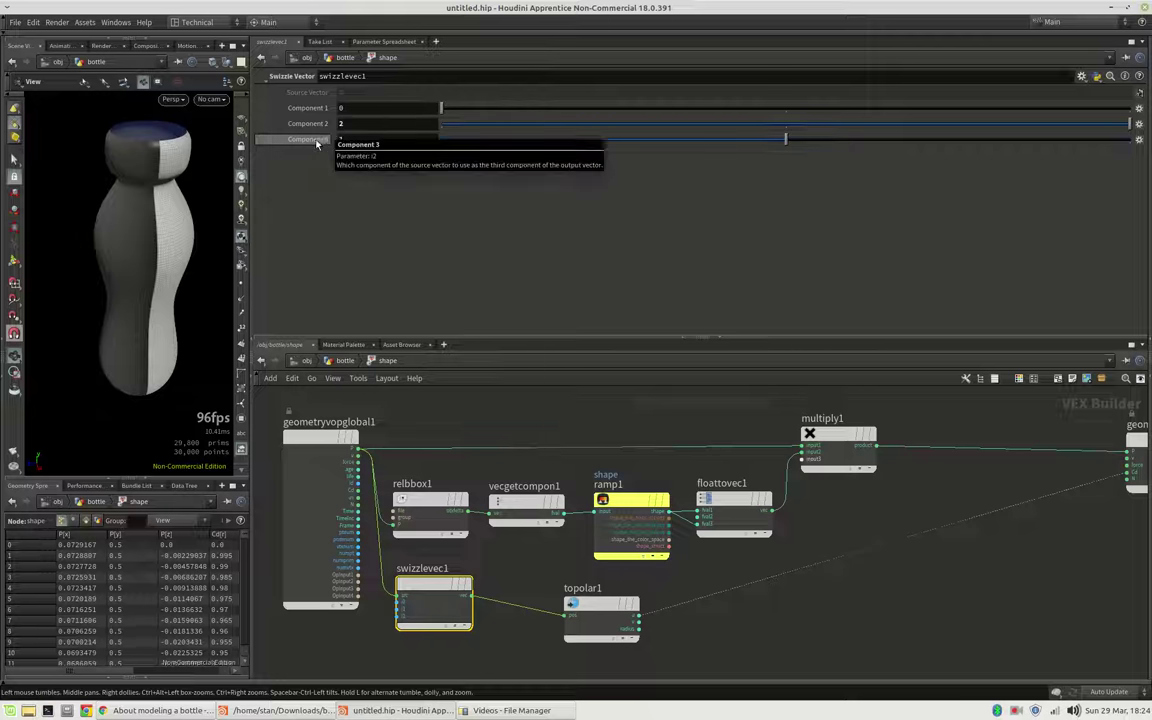
Line up the Swizzle Vector and To Polar nodes in a row, and sort the geometry spreadsheet by Cd[r].
{"action": "left_click_drag", "start_coordinate": [138, 226], "coordinate": [80, 220]}
{"action": "left_click_drag", "start_coordinate": [423, 594], "coordinate": [421, 606]}
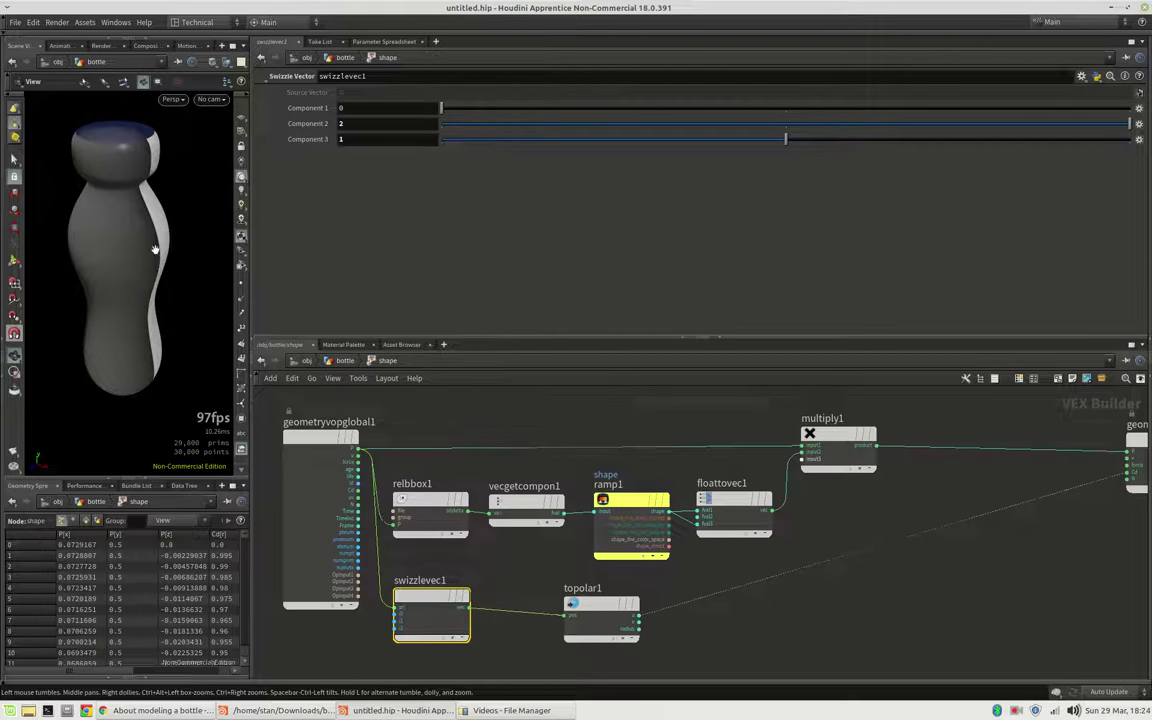
{"action": "left_click_drag", "start_coordinate": [140, 245], "coordinate": [173, 246]}
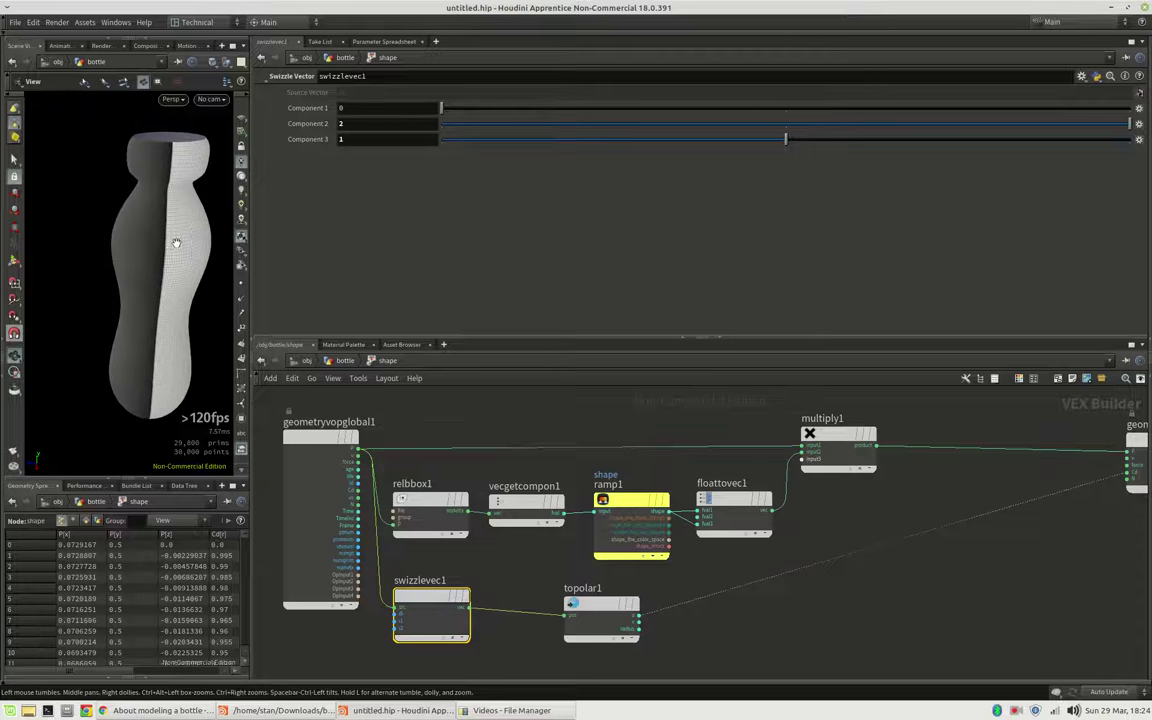
{"action": "left_click_drag", "start_coordinate": [188, 186], "coordinate": [150, 300]}
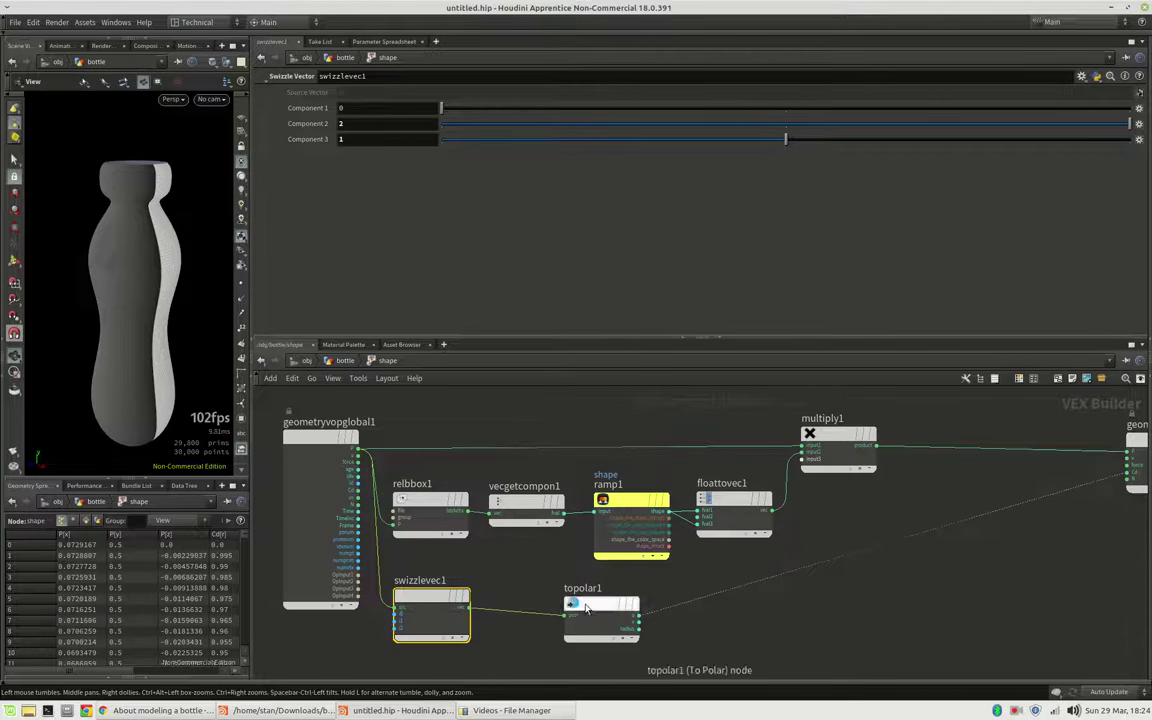
{"action": "left_click_drag", "start_coordinate": [594, 609], "coordinate": [530, 601]}
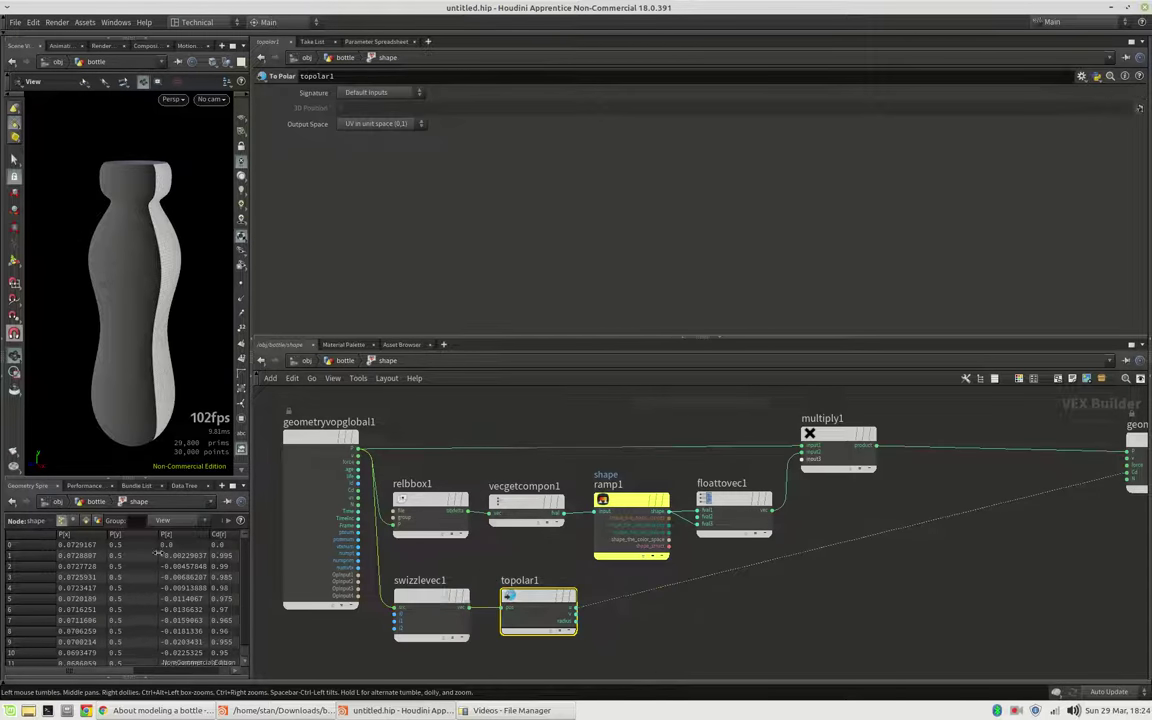
{"action": "left_click", "coordinate": [228, 536]}
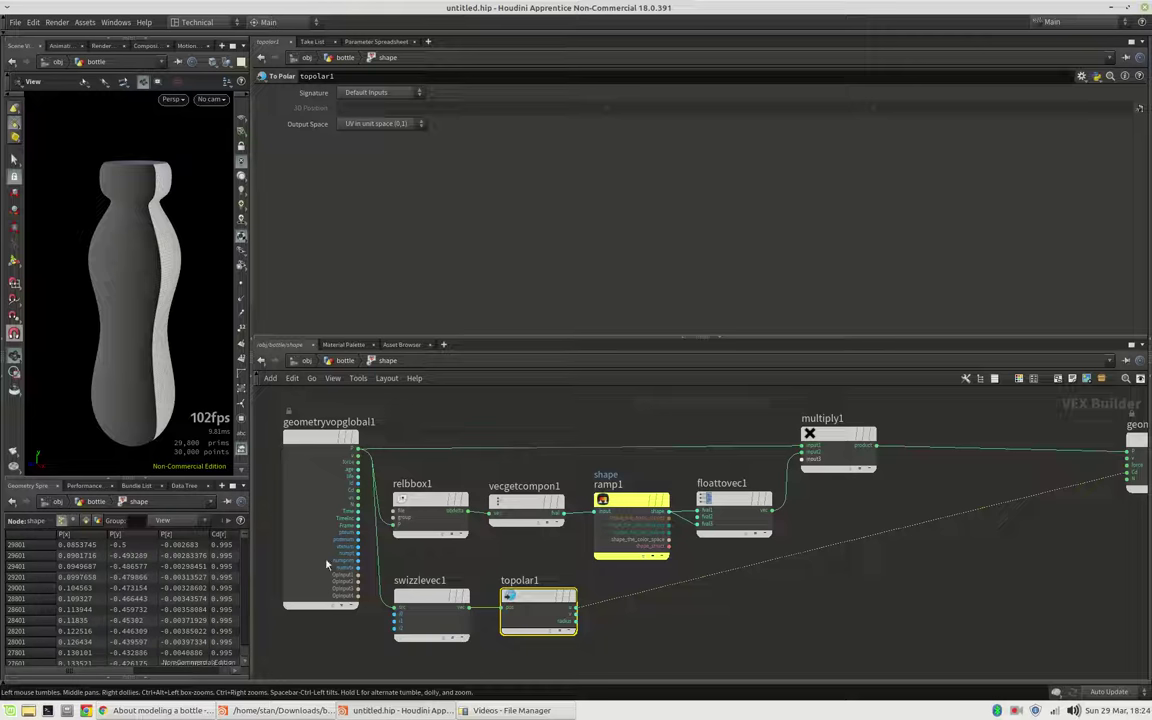
Insert a Multiply Constant node between the To Polar u output and Cd, with the multiplier expression $PI.
{"action": "key", "text": "Tab"}
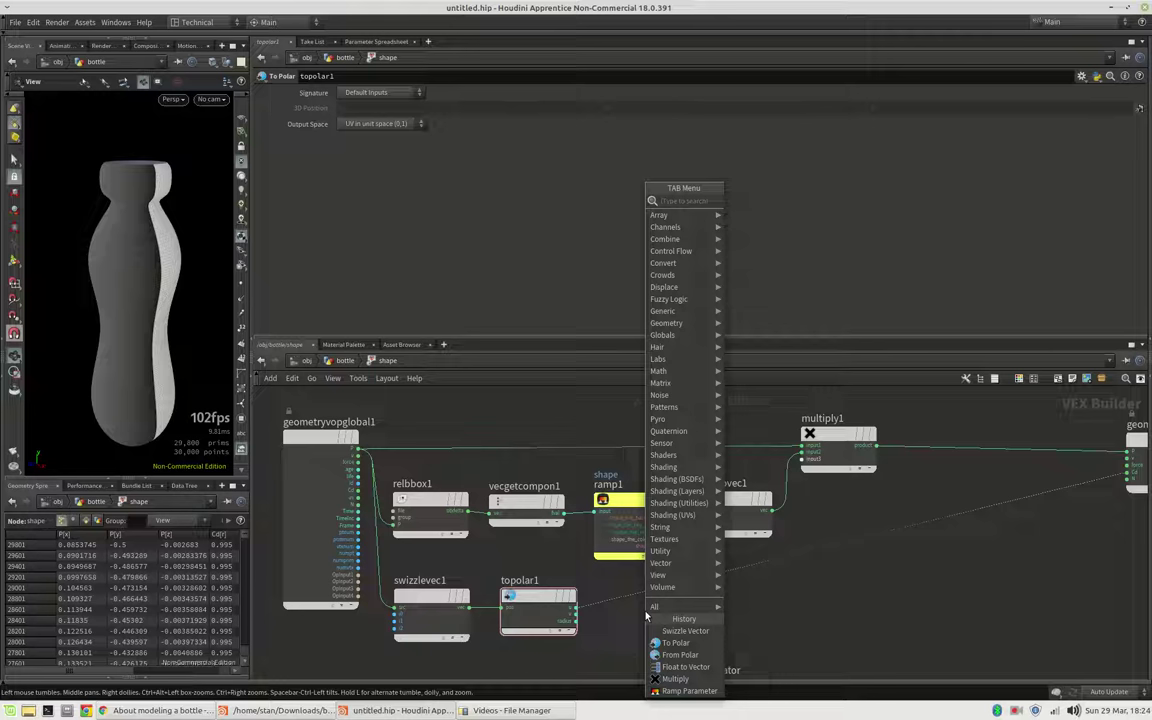
{"action": "type", "text": "mult c"}
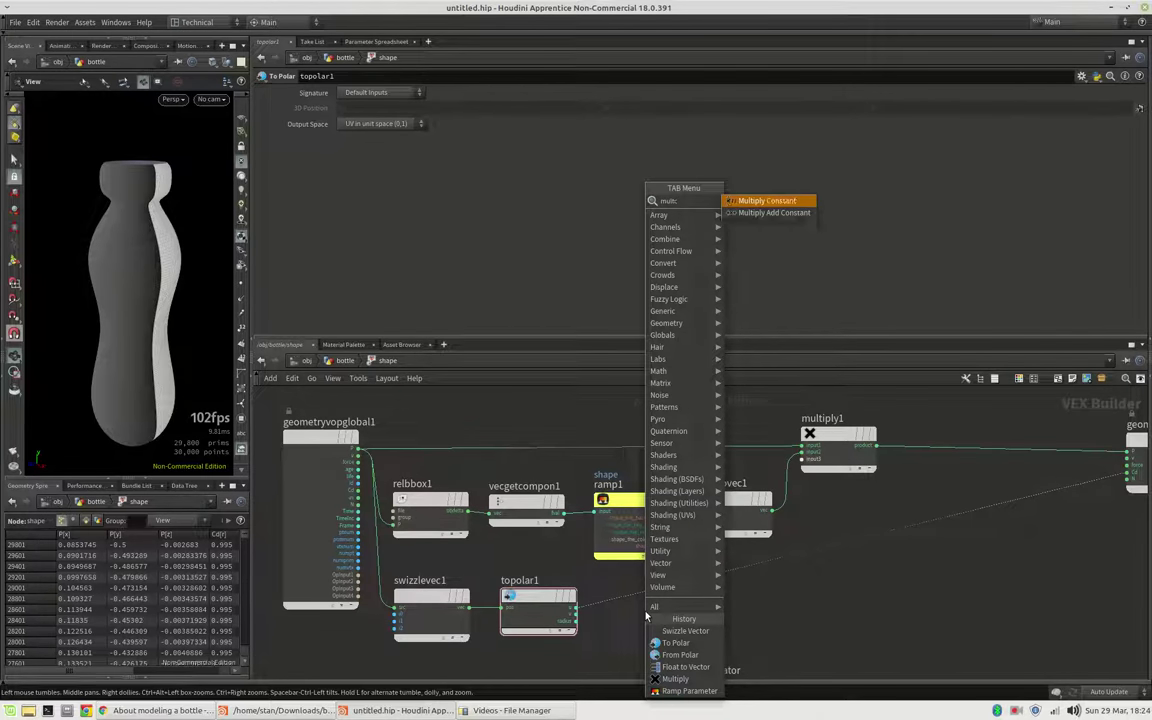
{"action": "key", "text": "Return"}
{"action": "left_click", "coordinate": [645, 616]}
{"action": "mouse_move", "coordinate": [645, 616]}
{"action": "left_mouse_down"}
{"action": "mouse_move", "coordinate": [632, 606]}
{"action": "mouse_move", "coordinate": [674, 608]}
{"action": "mouse_move", "coordinate": [630, 605]}
{"action": "left_mouse_up"}
{"action": "left_click", "coordinate": [401, 108]}
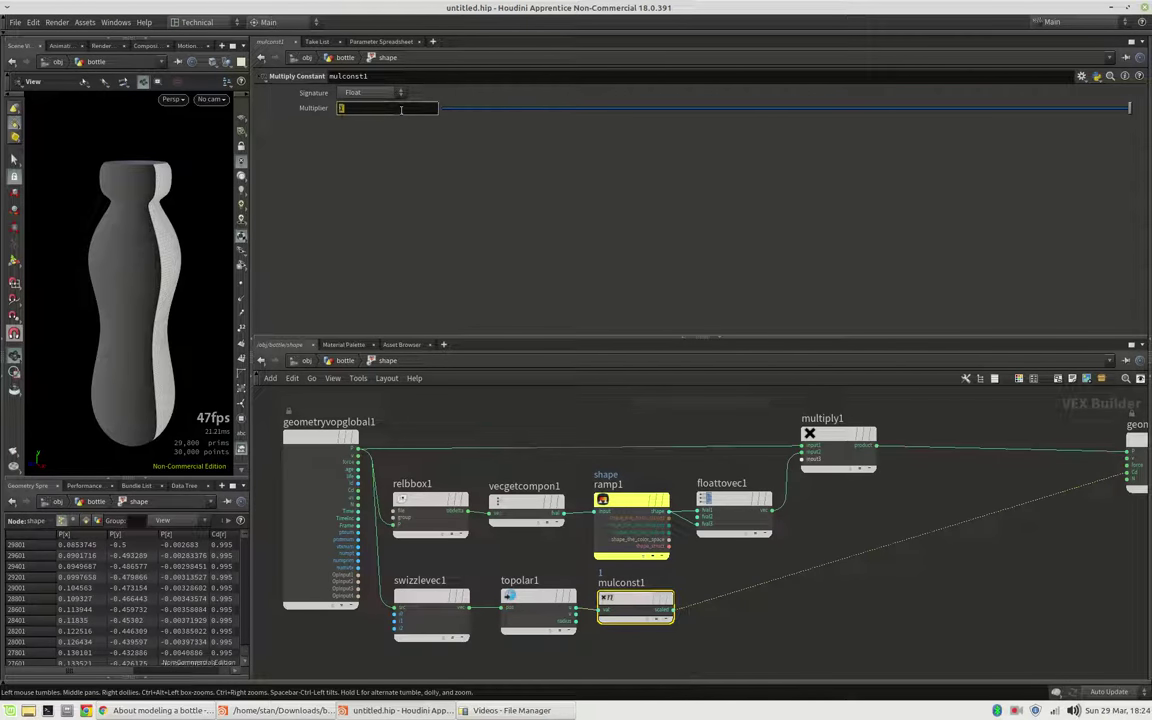
{"action": "type", "text": "5"}
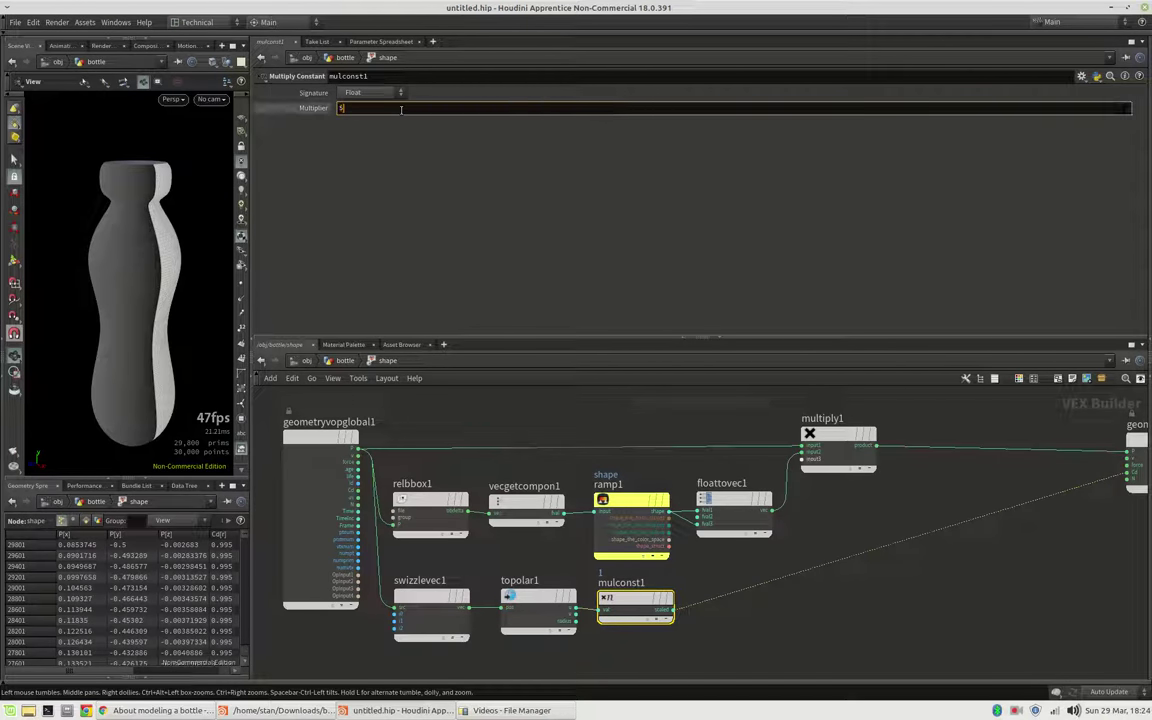
{"action": "type", "text": "PI"}
{"action": "key", "text": "Return"}
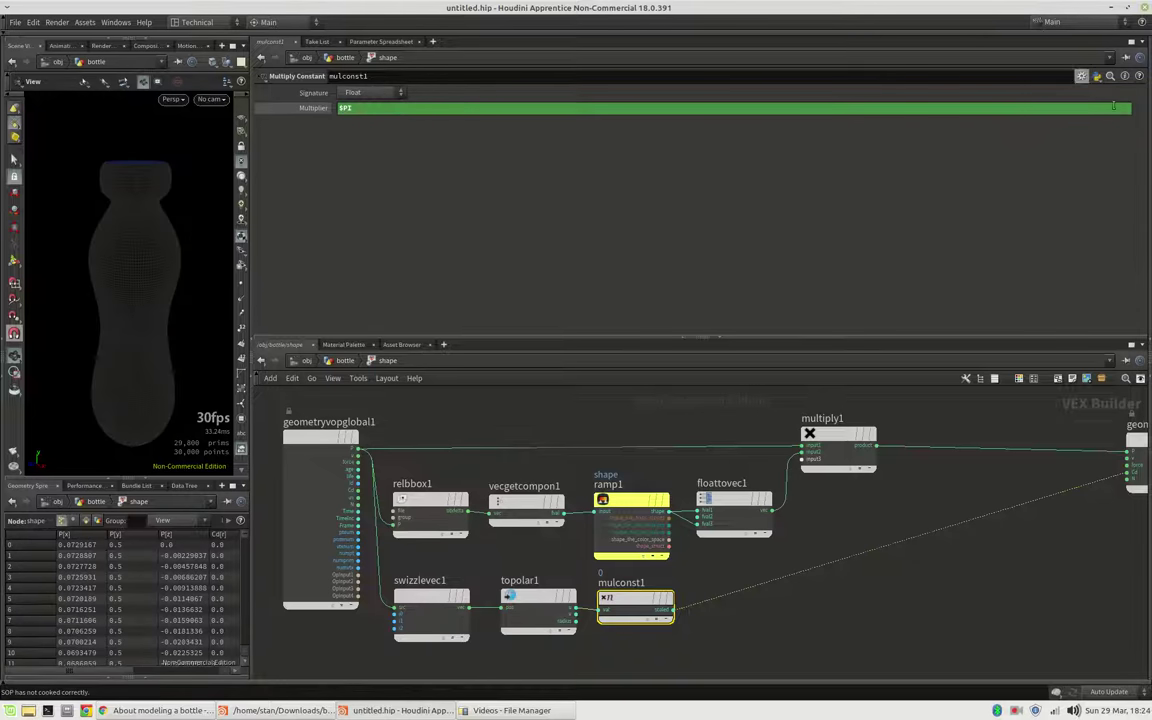
Switch the Multiply Constant node and its multiplier expression from Python to Hscript.
{"action": "left_click", "coordinate": [1097, 77]}
{"action": "left_click", "coordinate": [1089, 94]}
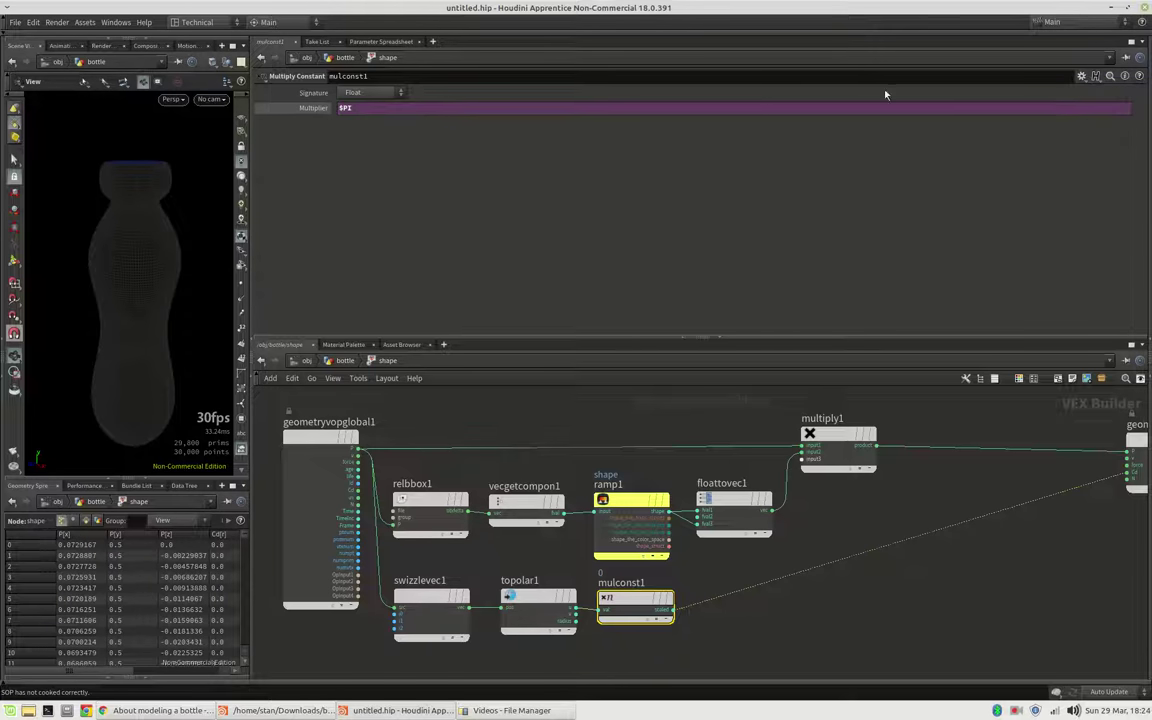
{"action": "right_click", "coordinate": [420, 110]}
{"action": "mouse_move", "coordinate": [442, 154]}
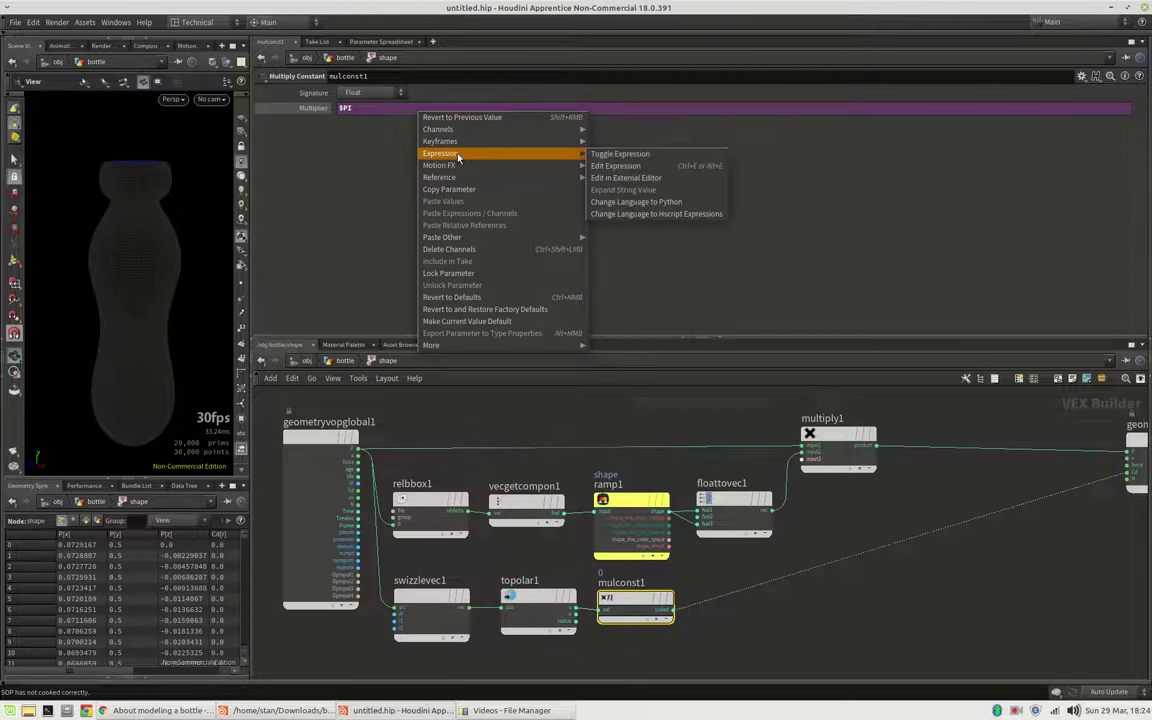
{"action": "left_click", "coordinate": [655, 214]}
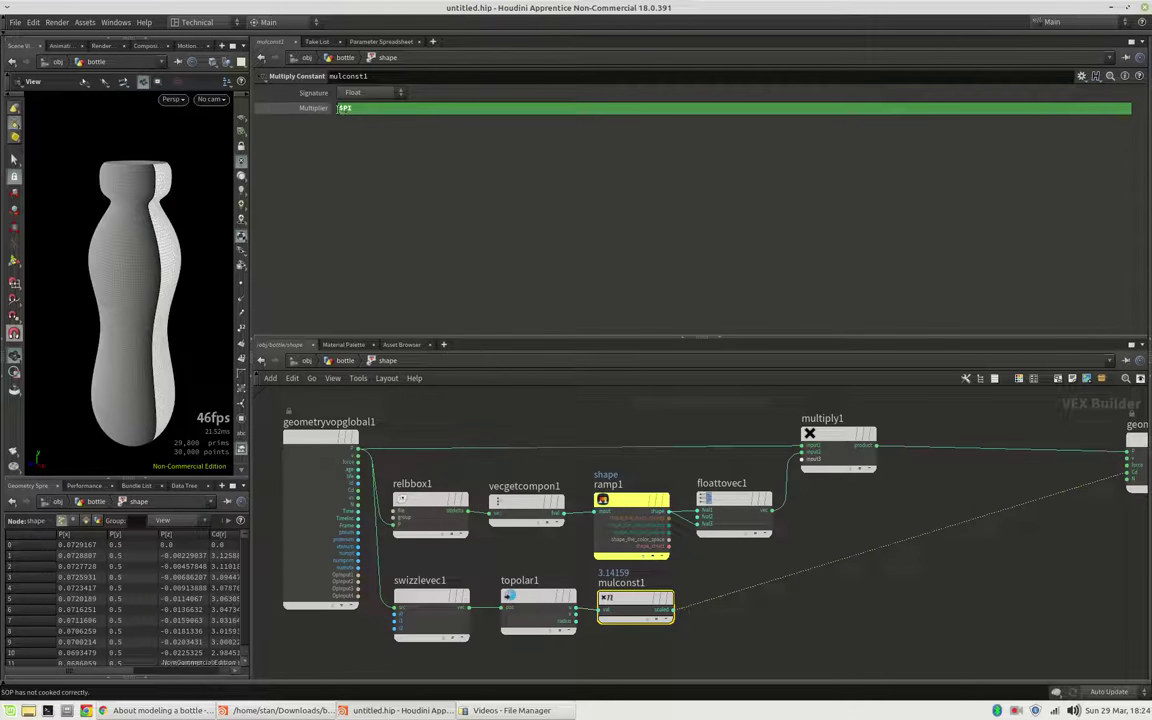
{"action": "left_click_drag", "start_coordinate": [72, 232], "coordinate": [296, 304]}
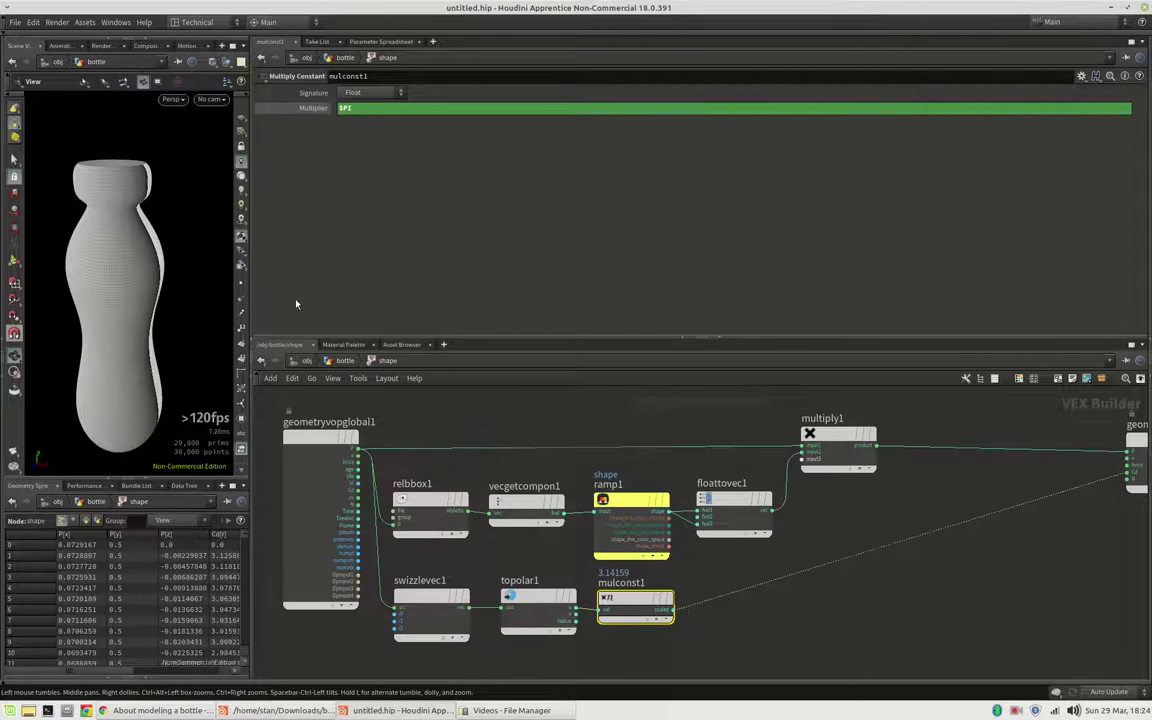
Insert a Sine node between the Multiply Constant node and the geometry output's Cd.
{"action": "key", "text": "Tab"}
{"action": "type", "text": "sin"}
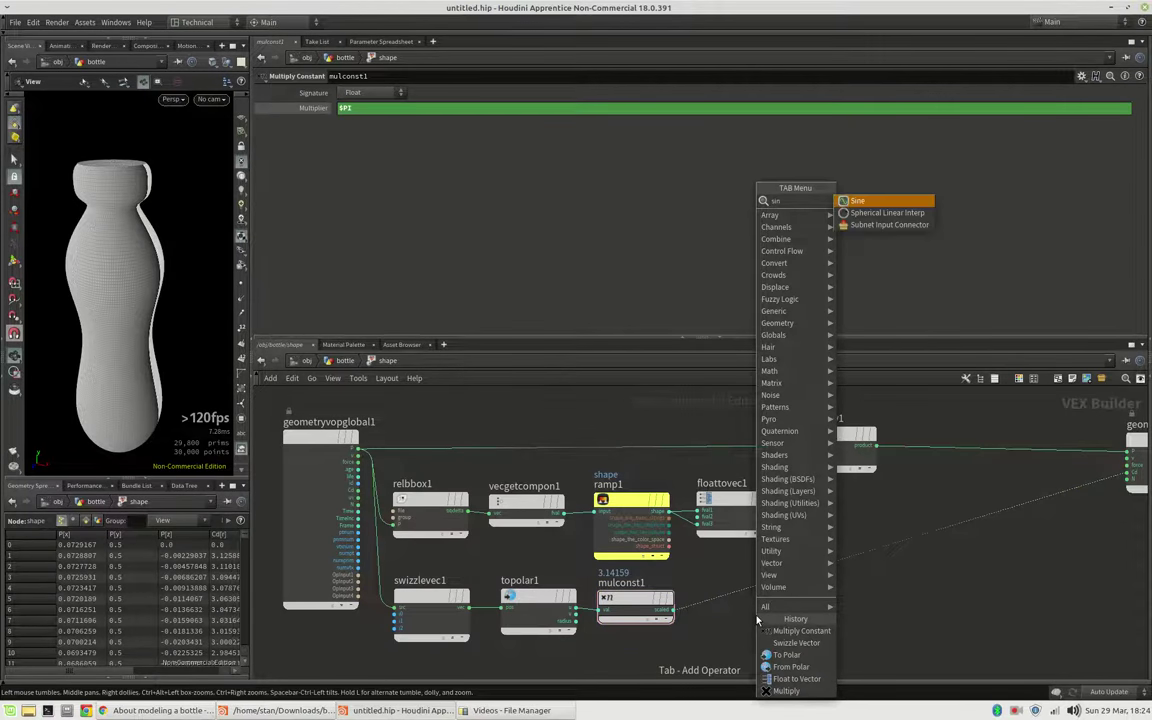
{"action": "key", "text": "Return"}
{"action": "left_click", "coordinate": [757, 618]}
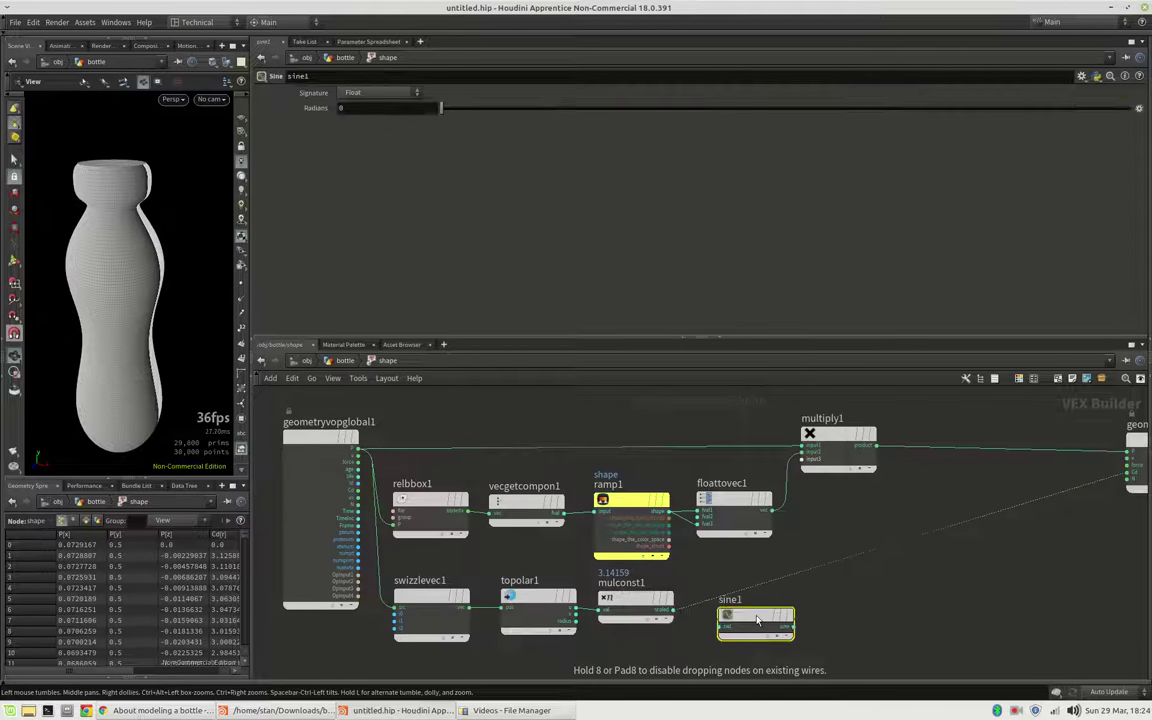
{"action": "left_click_drag", "start_coordinate": [210, 265], "coordinate": [183, 270]}
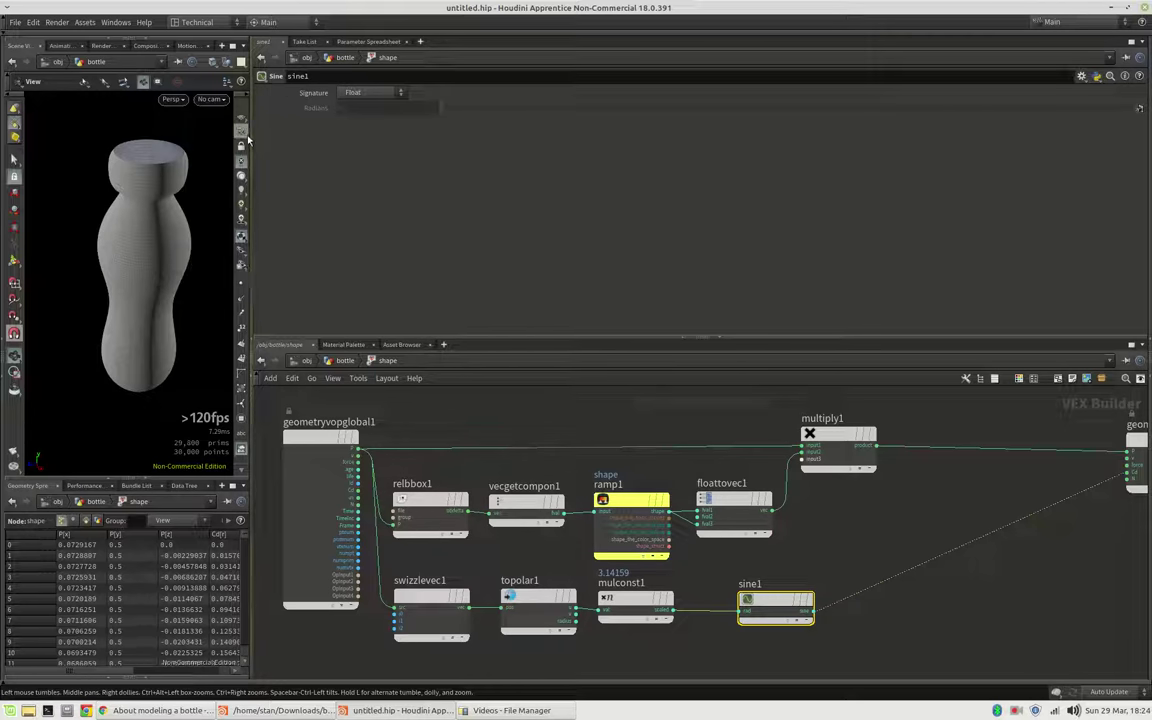
Display the bottle smooth-shaded without its wireframe lines in the viewport.
{"action": "left_click", "coordinate": [226, 81]}
{"action": "left_click", "coordinate": [245, 172]}
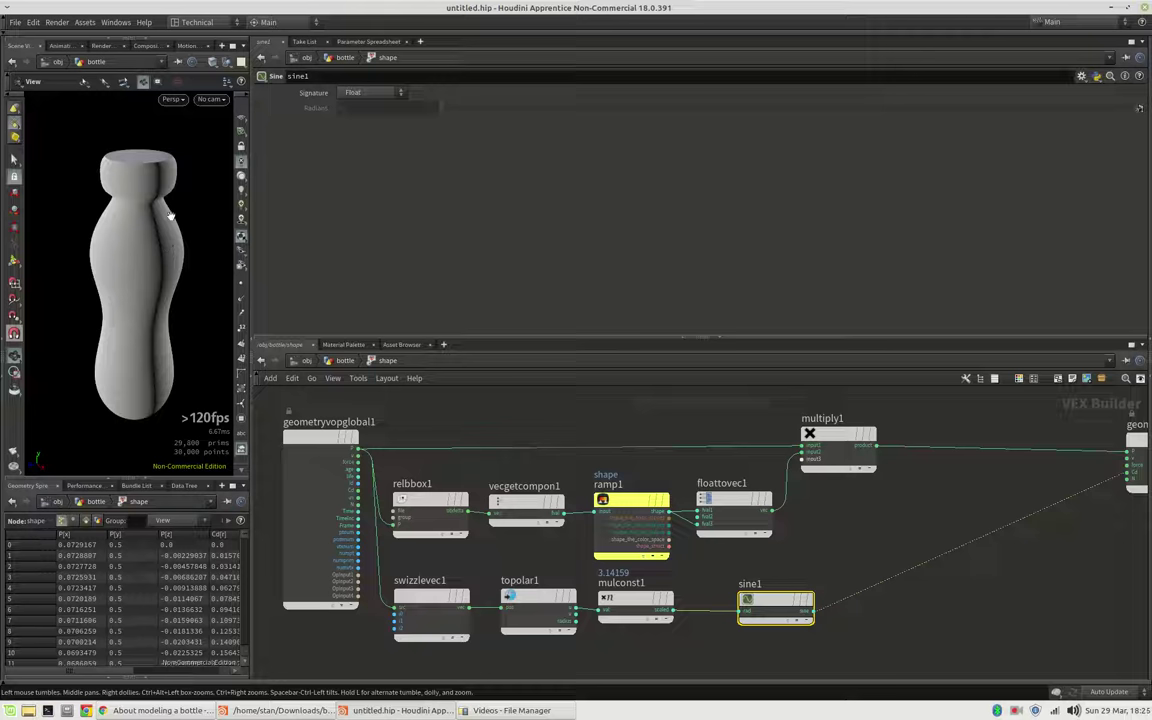
Insert a second Multiply Constant node between mulconst1 and the Sine node, moving the Sine node over to make room.
{"action": "left_click_drag", "start_coordinate": [769, 607], "coordinate": [828, 600]}
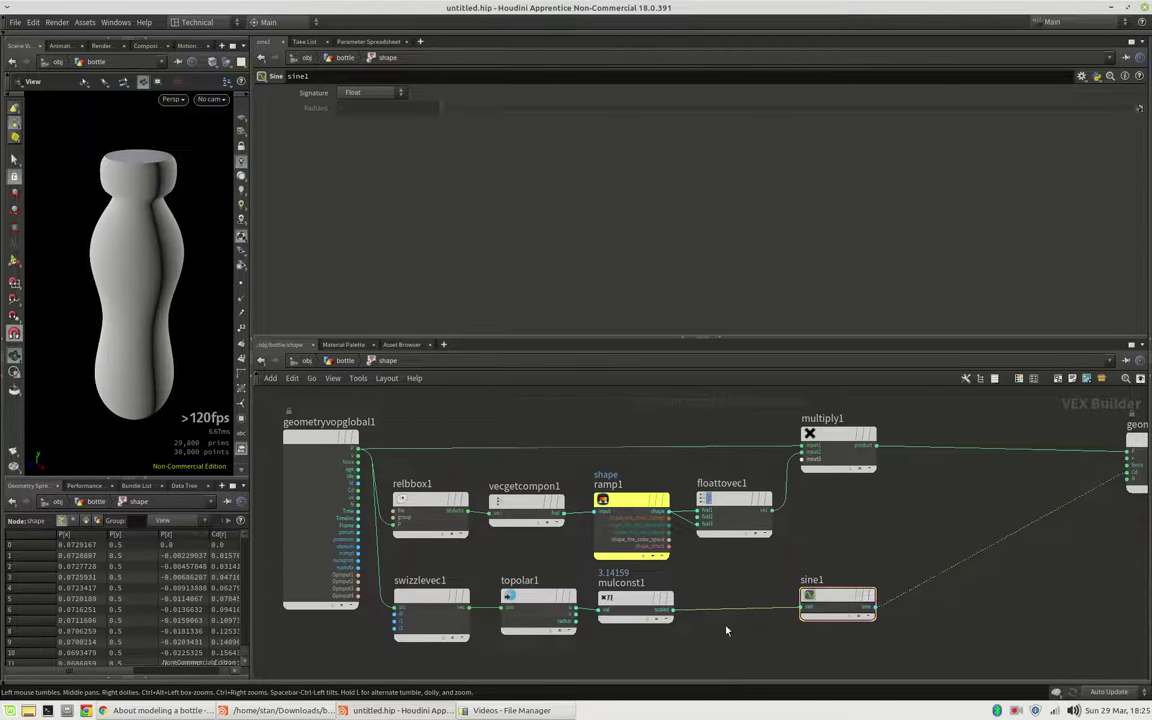
{"action": "key", "text": "Tab"}
{"action": "type", "text": "mulc"}
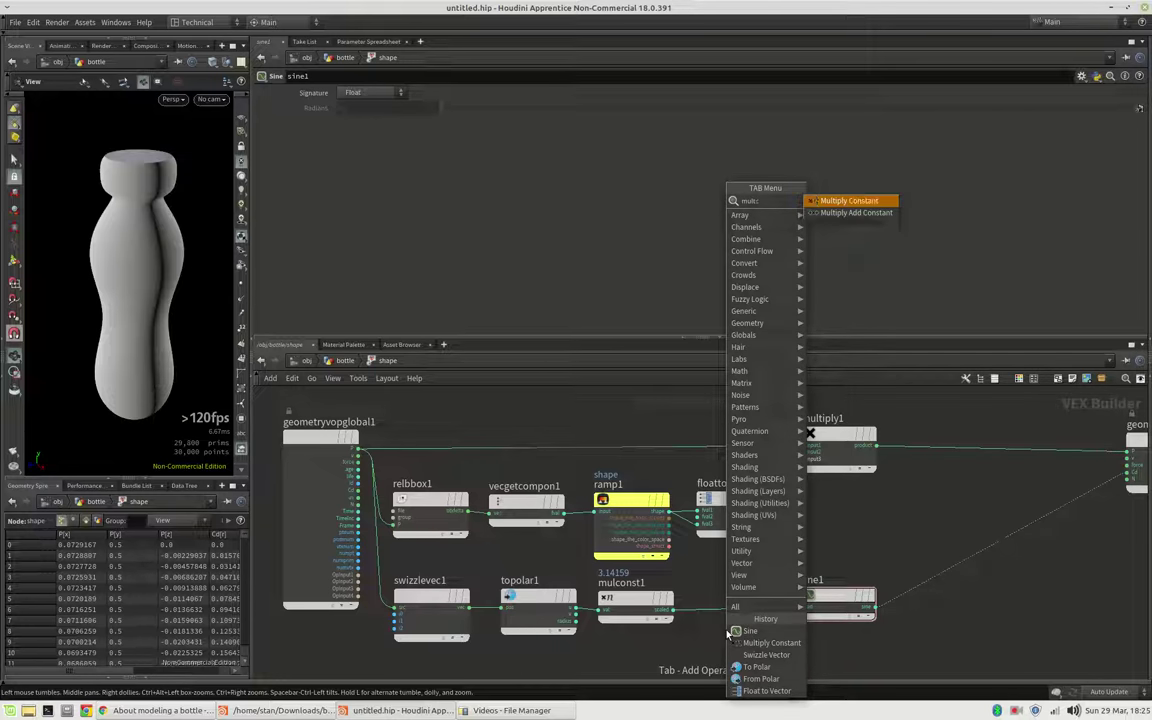
{"action": "key", "text": "Return"}
{"action": "left_click", "coordinate": [727, 634]}
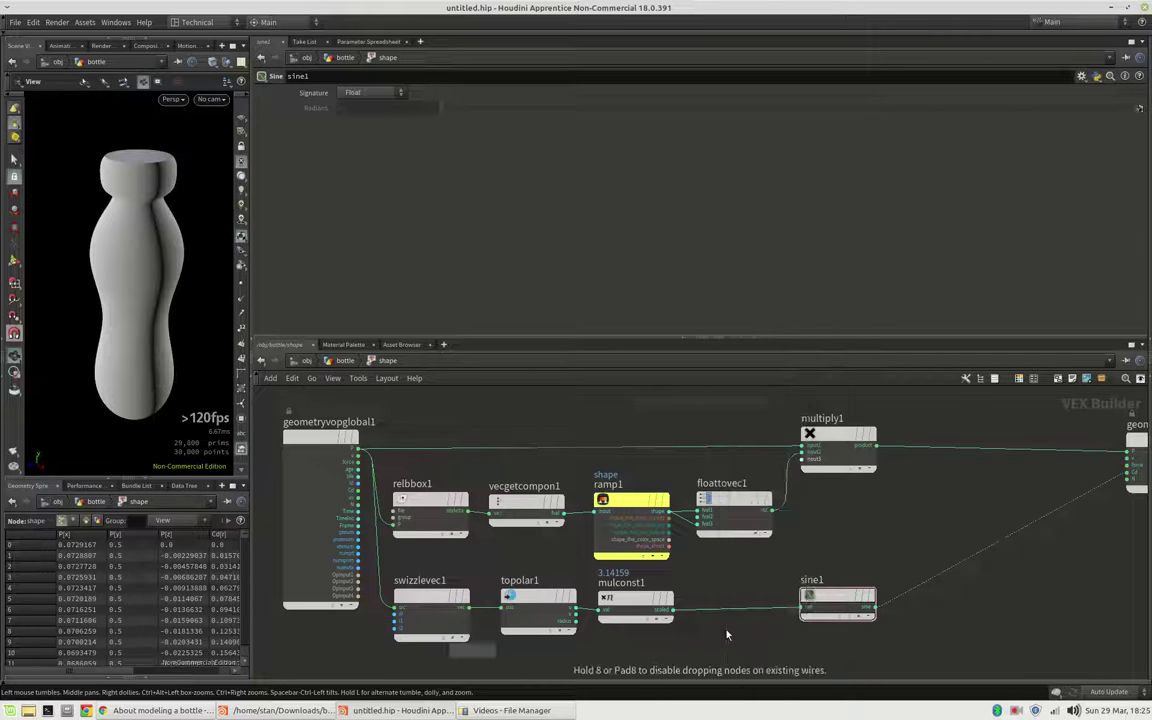
{"action": "left_click", "coordinate": [759, 617]}
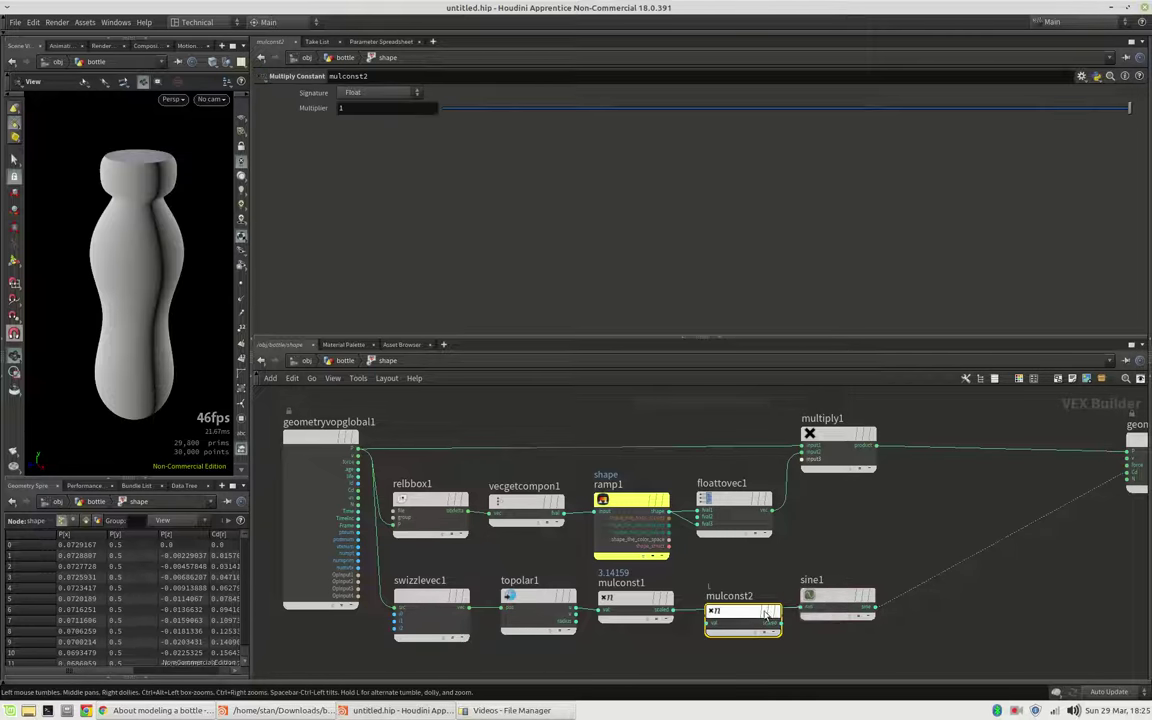
Set the multiplier of the second Multiply Constant node to 4 and check the sine pattern around the bottle.
{"action": "left_click", "coordinate": [364, 108]}
{"action": "type", "text": "4"}
{"action": "key", "text": "Return"}
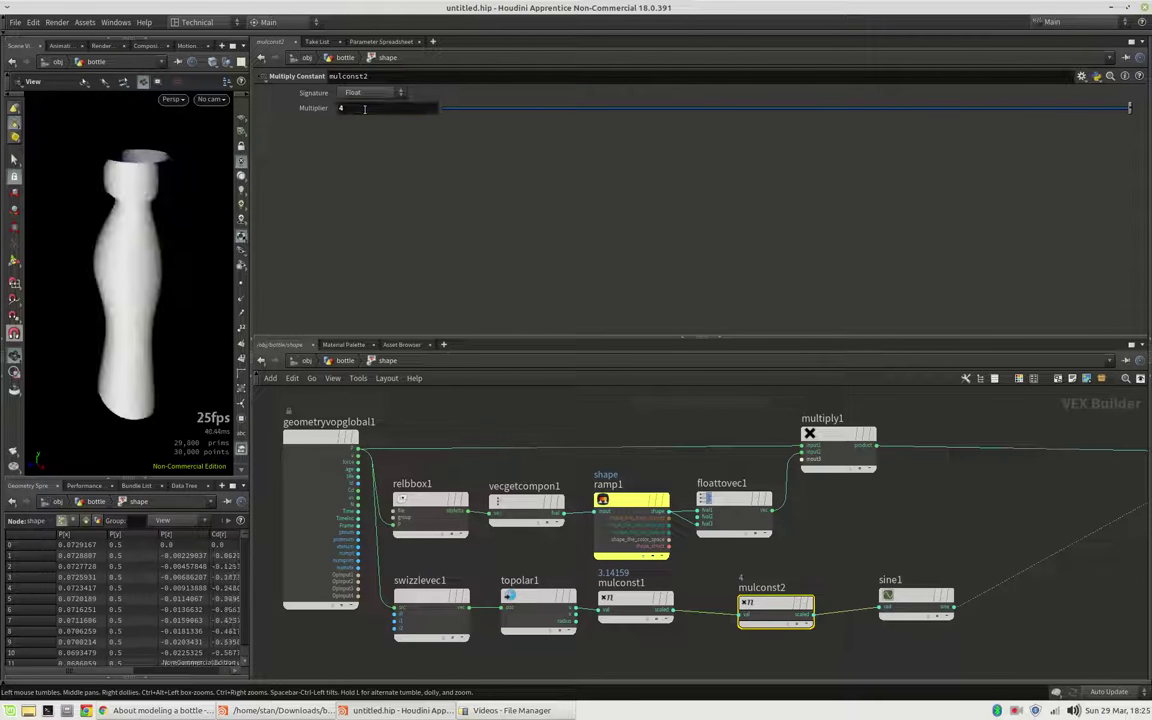
{"action": "left_click_drag", "start_coordinate": [159, 232], "coordinate": [143, 229]}
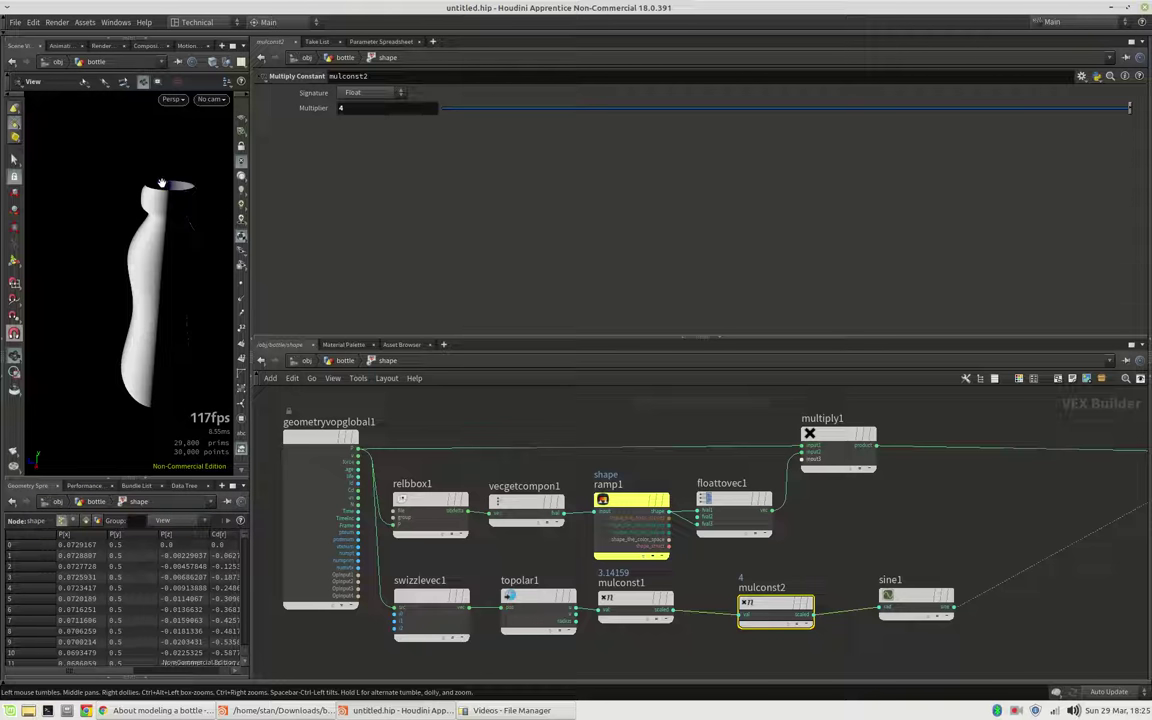
Line up the mulconst2 and sine1 nodes, and insert an Absolute node between the Sine node and the output's Cd.
{"action": "left_click_drag", "start_coordinate": [763, 604], "coordinate": [723, 597]}
{"action": "left_click_drag", "start_coordinate": [903, 601], "coordinate": [830, 604]}
{"action": "left_click", "coordinate": [941, 618]}
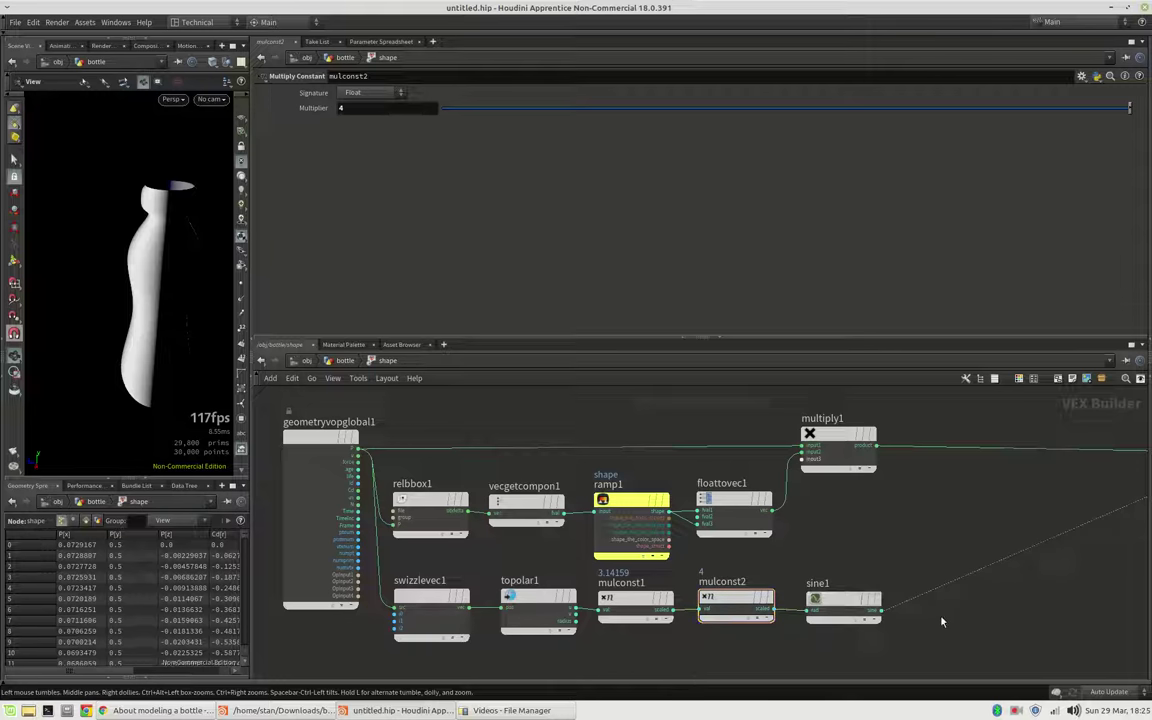
{"action": "key", "text": "Tab"}
{"action": "type", "text": "abs"}
{"action": "key", "text": "Return"}
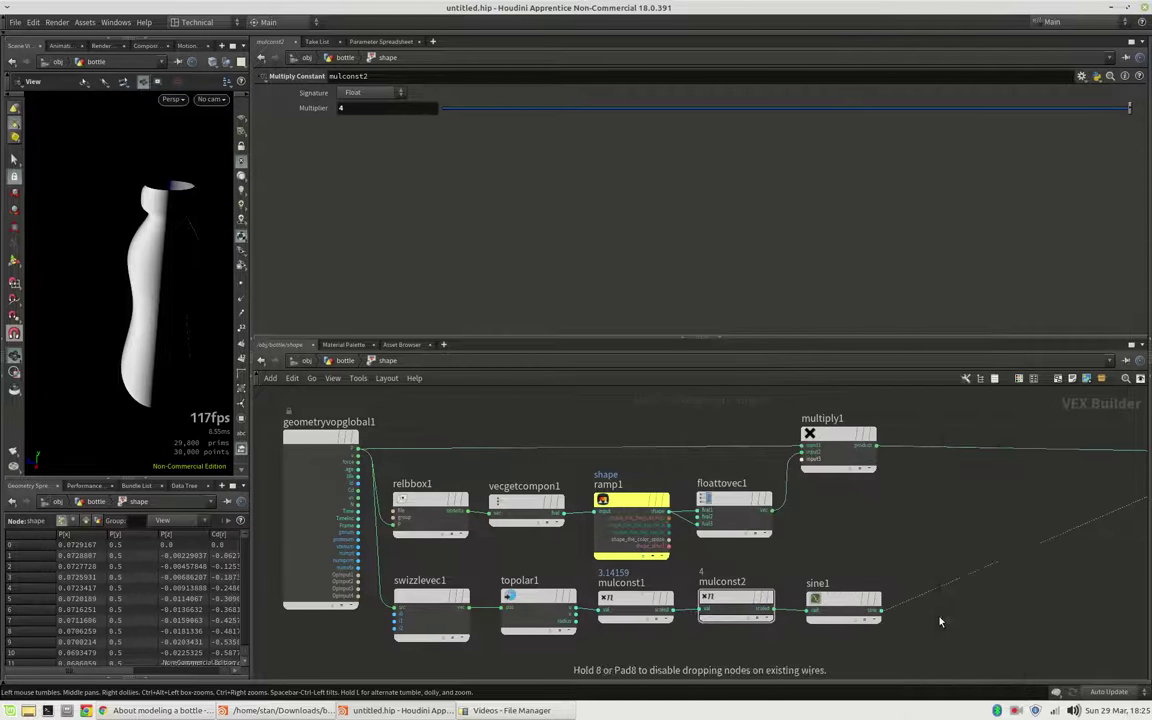
{"action": "left_click", "coordinate": [940, 620]}
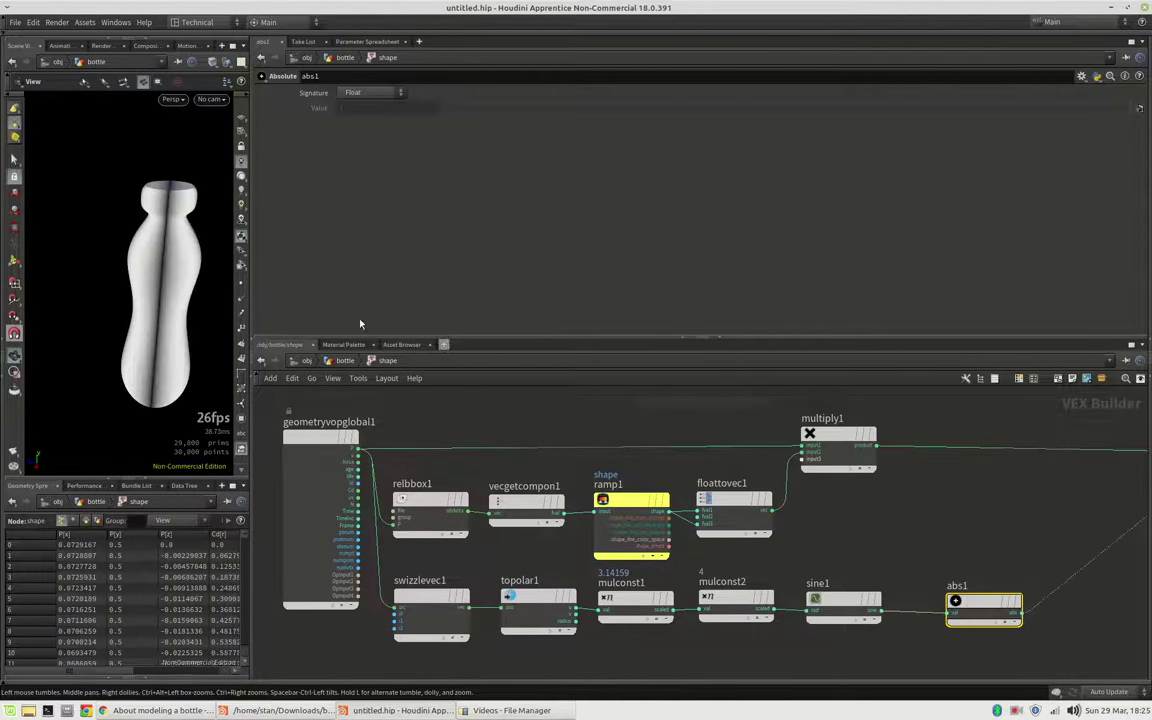
{"action": "left_click_drag", "start_coordinate": [154, 267], "coordinate": [125, 320]}
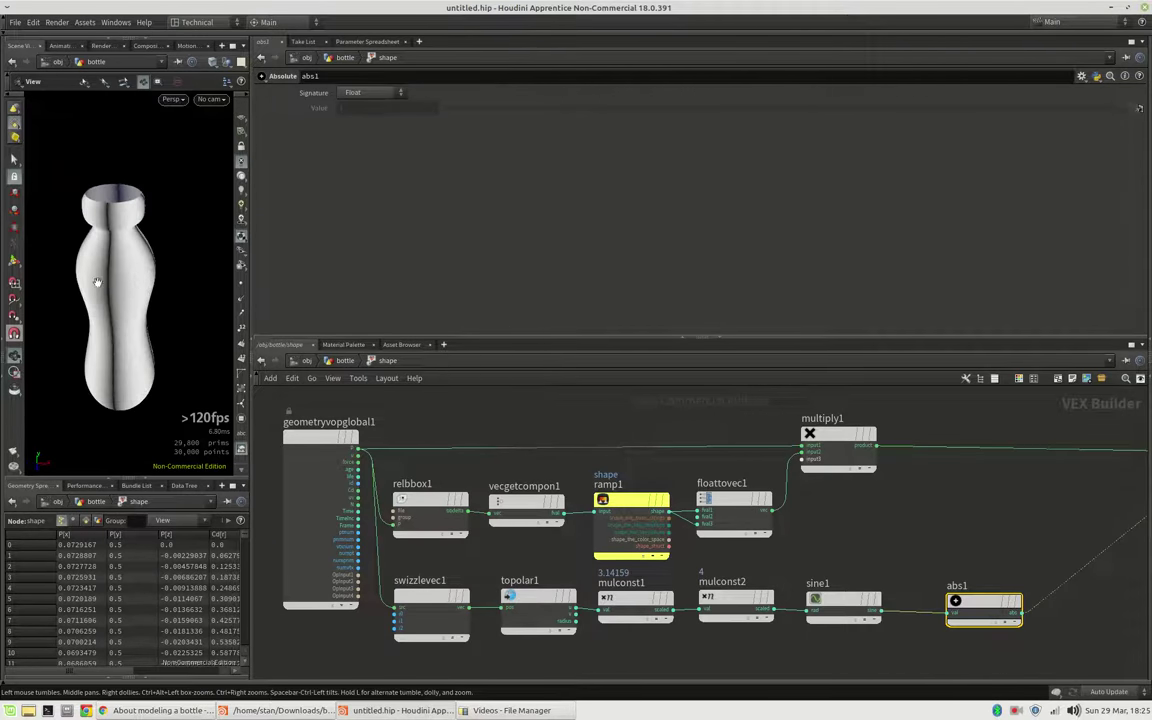
{"action": "mouse_move", "coordinate": [90, 226]}
{"action": "left_mouse_down"}
{"action": "mouse_move", "coordinate": [87, 249]}
{"action": "mouse_move", "coordinate": [78, 224]}
{"action": "left_mouse_up"}
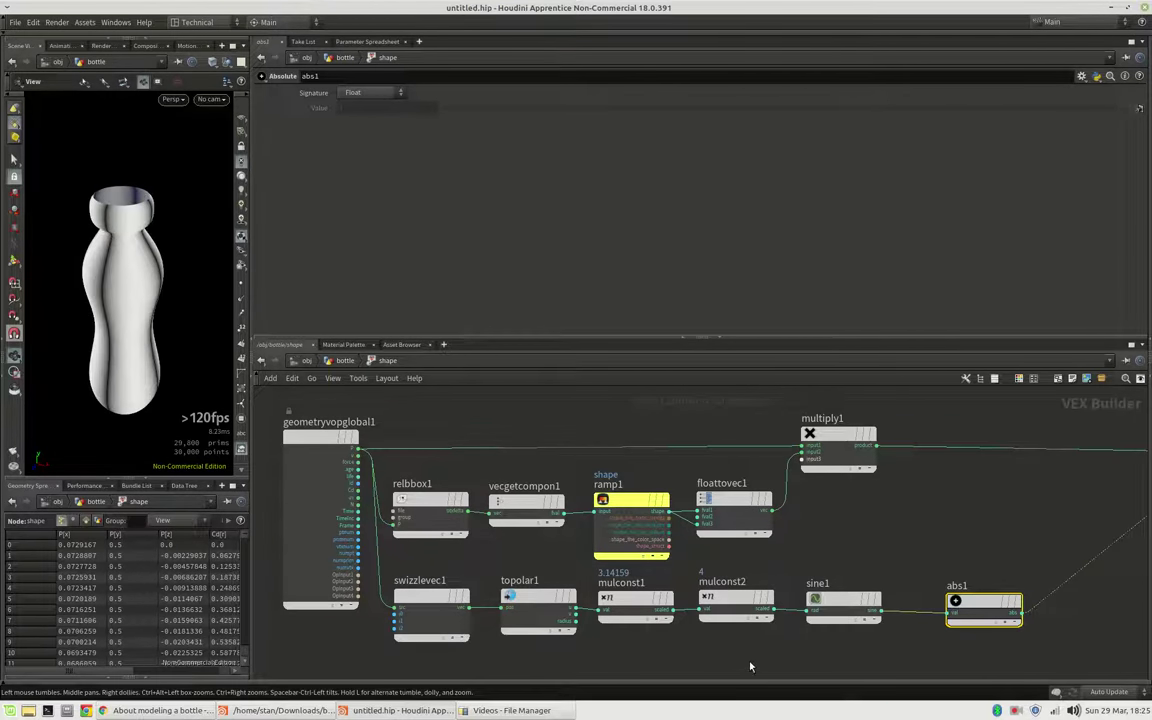
Replace the mulconst2 node with a Multiply node between mulconst1 and sine1.
{"action": "middle_click_drag", "start_coordinate": [750, 666], "coordinate": [745, 542]}
{"action": "left_click", "coordinate": [724, 482]}
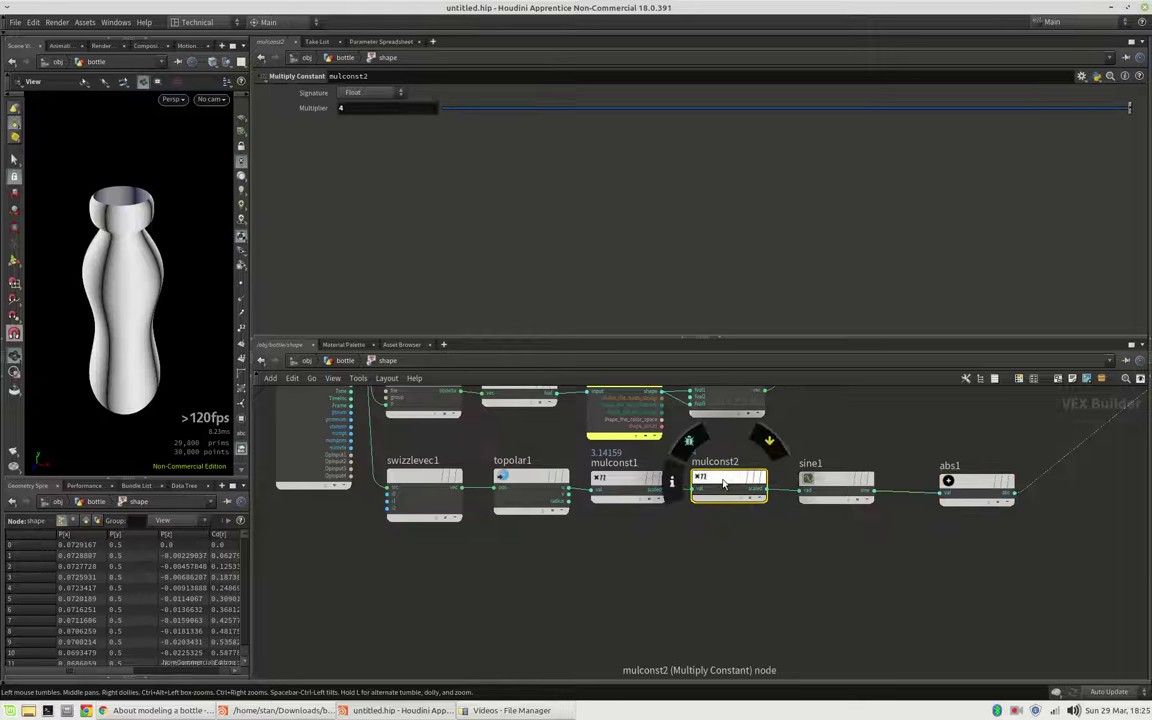
{"action": "key", "text": "Delete"}
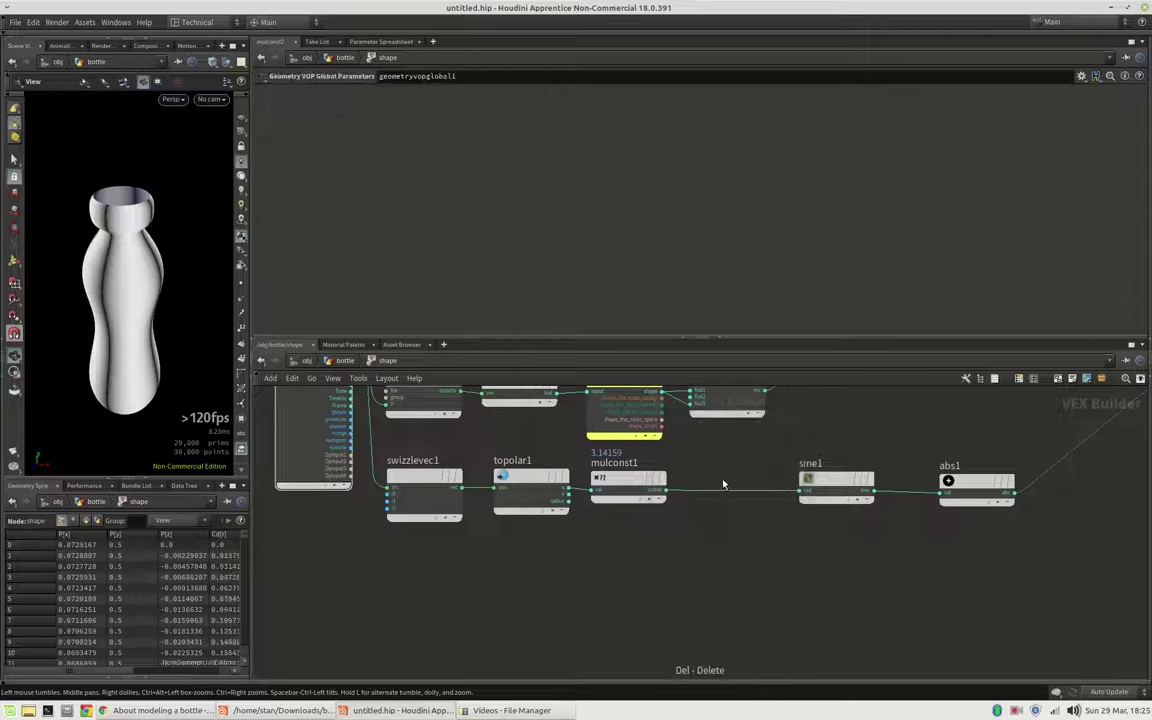
{"action": "key", "text": "Tab"}
{"action": "type", "text": "mu"}
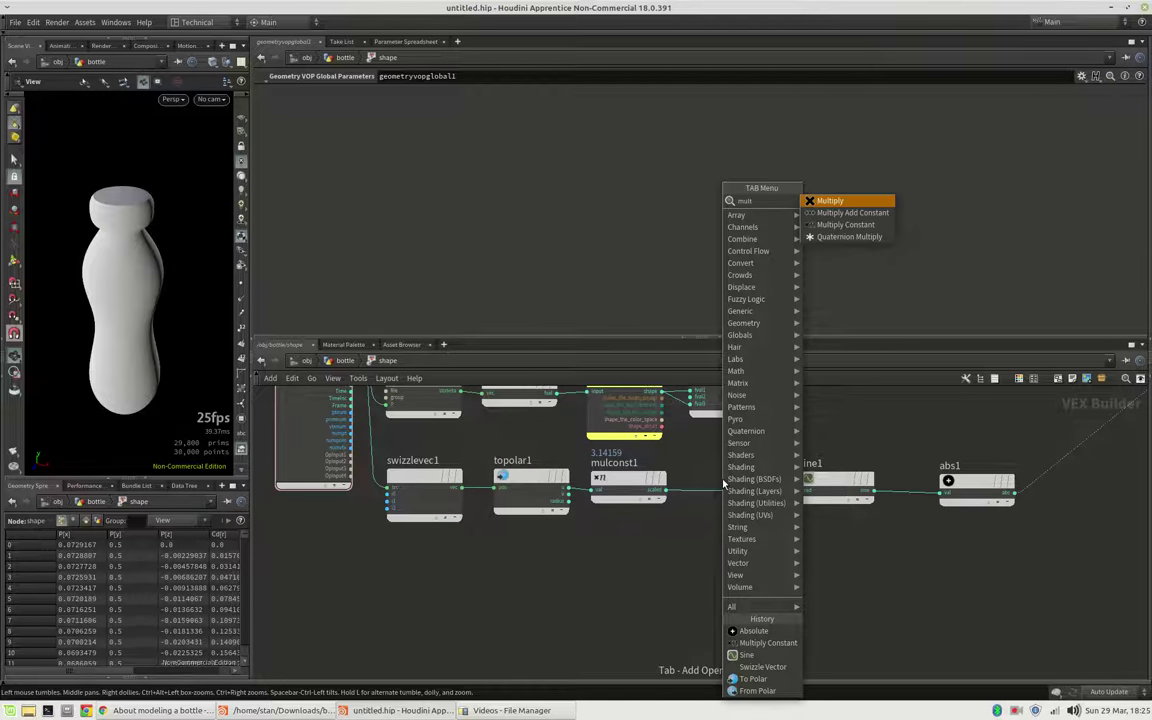
{"action": "key", "text": "Return"}
{"action": "left_click", "coordinate": [724, 485]}
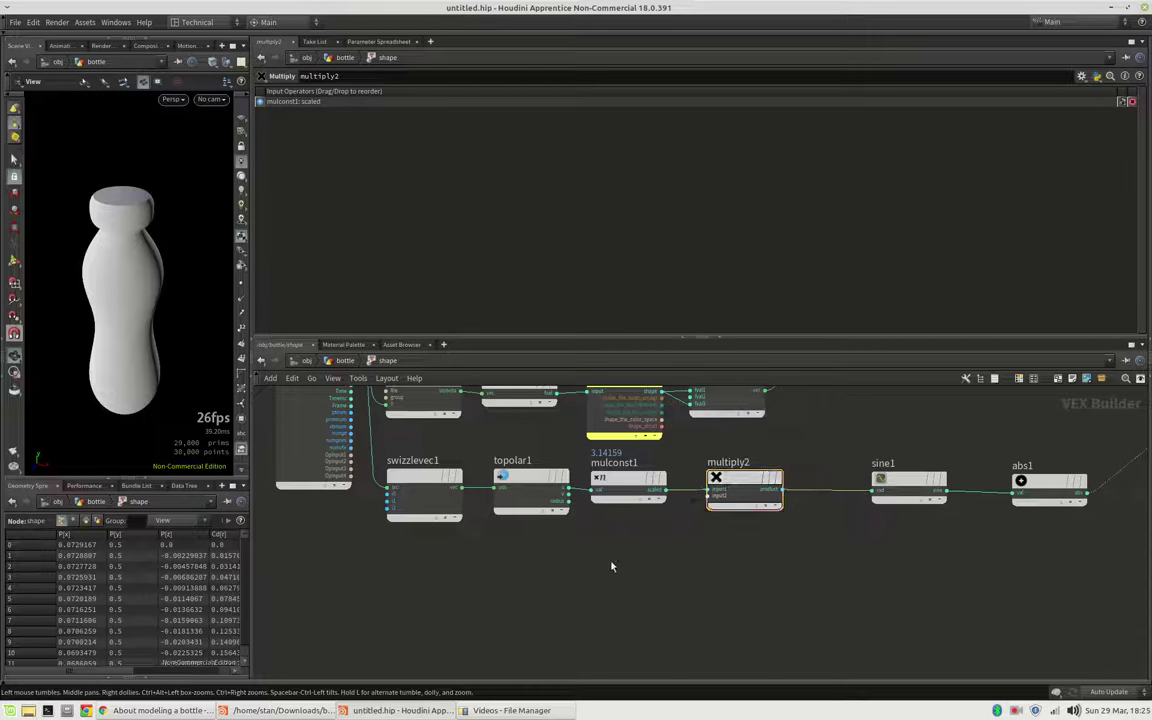
Add a Parameter node below the Multiply node, named stripes and labelled Stripes.
{"action": "key", "text": "Tab"}
{"action": "type", "text": "pa"}
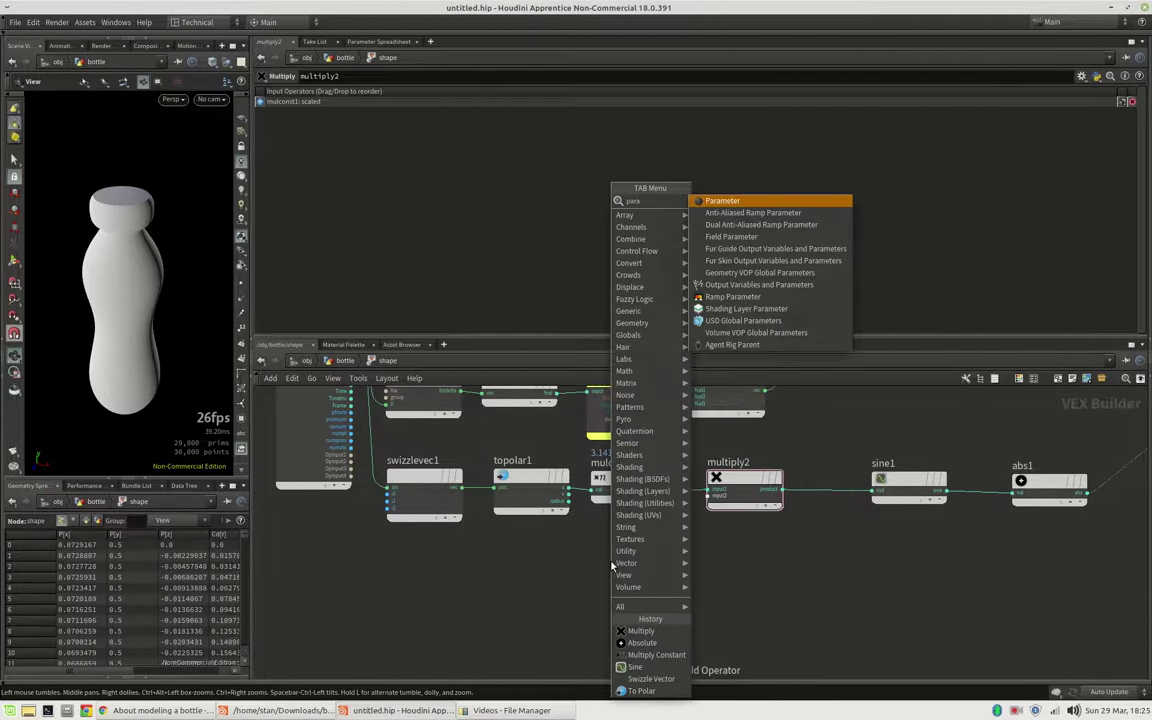
{"action": "key", "text": "Return"}
{"action": "left_click", "coordinate": [612, 566]}
{"action": "double_click", "coordinate": [391, 95]}
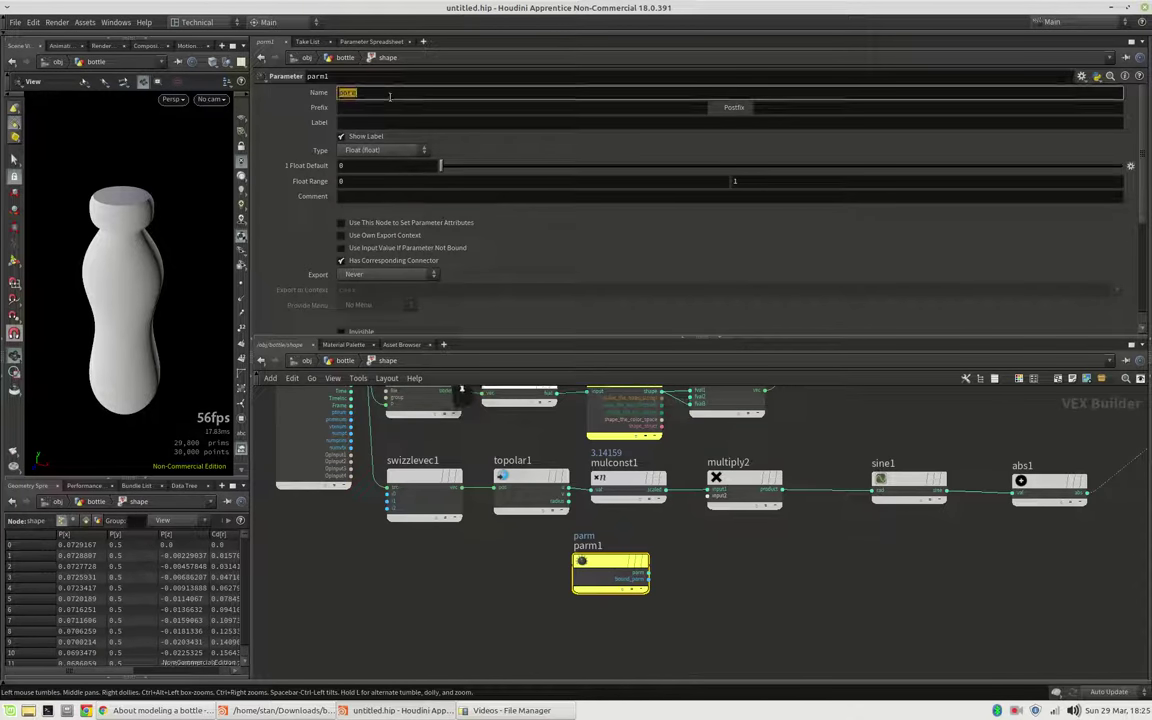
{"action": "type", "text": "stripes"}
{"action": "key", "text": "Tab"}
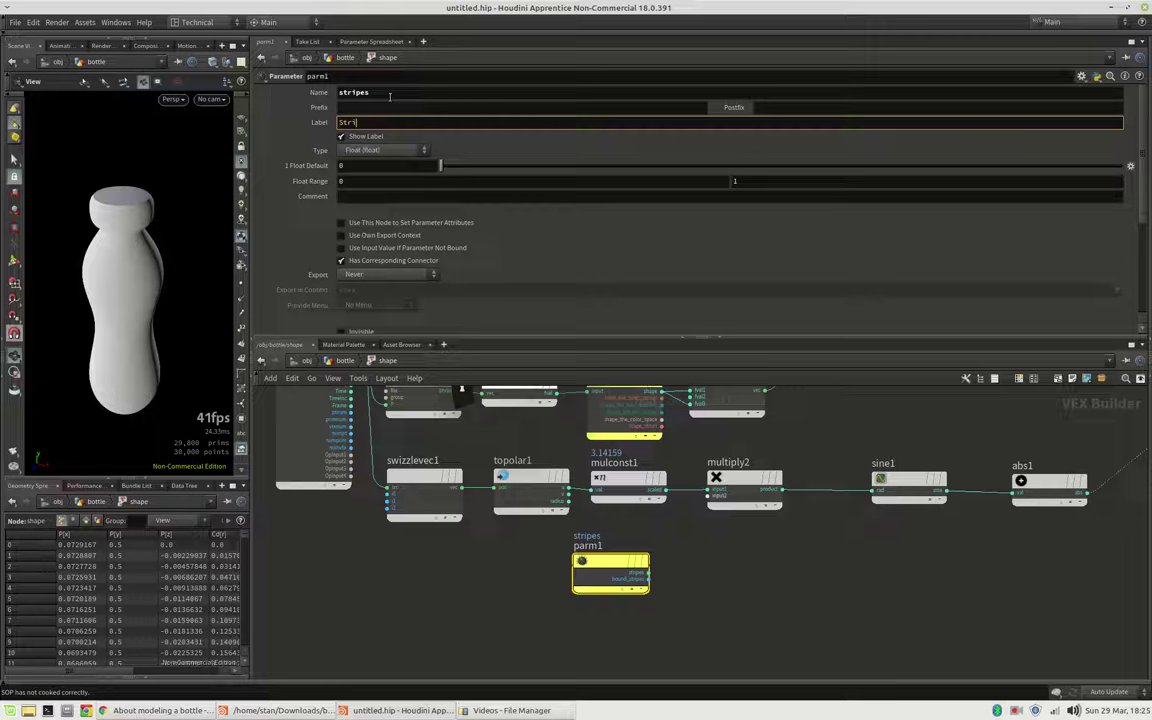
{"action": "type", "text": "Stripes"}
{"action": "key", "text": "Return"}
Make the stripes parameter an integer with default 4 and range minimum 1, and wire it into multiply2's second input.
{"action": "left_click", "coordinate": [376, 151]}
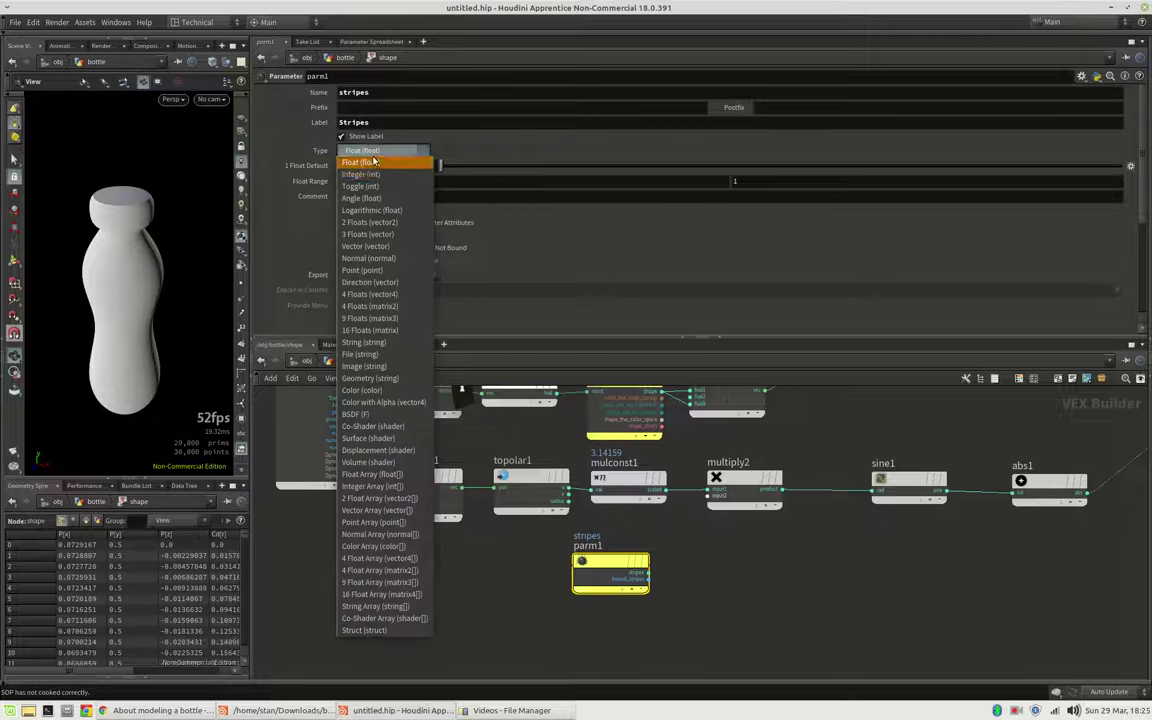
{"action": "left_click", "coordinate": [376, 163]}
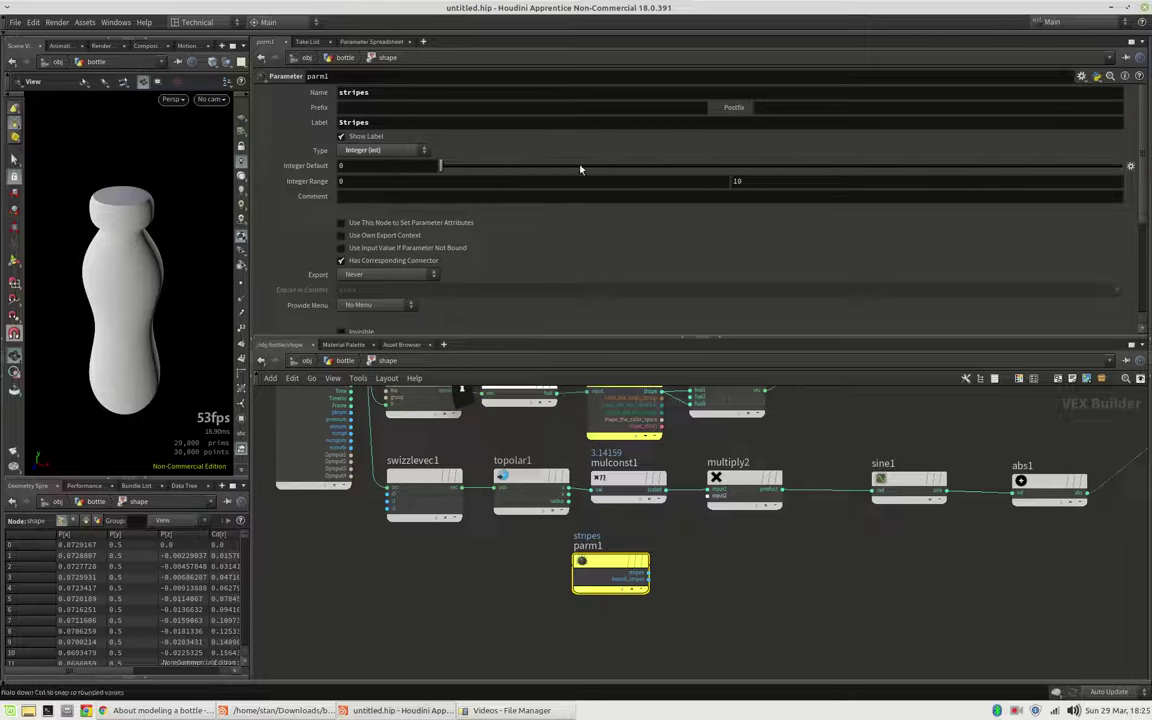
{"action": "left_click_drag", "start_coordinate": [580, 167], "coordinate": [697, 168]}
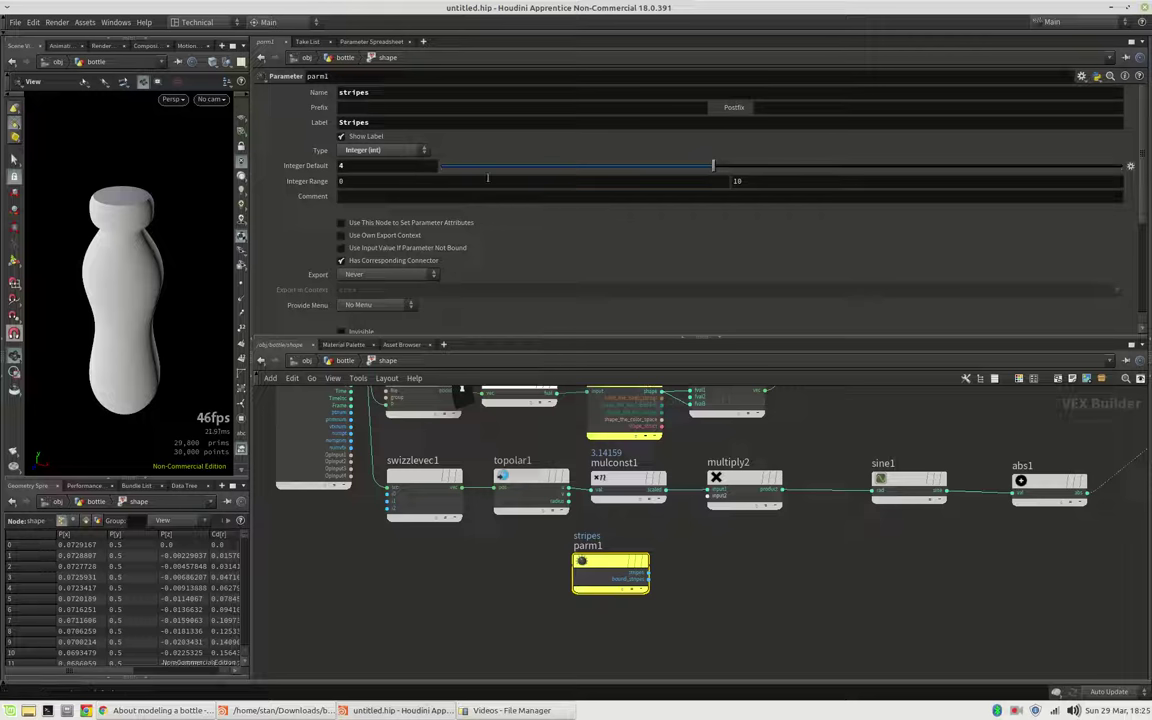
{"action": "left_click", "coordinate": [413, 181]}
{"action": "key", "text": "Return"}
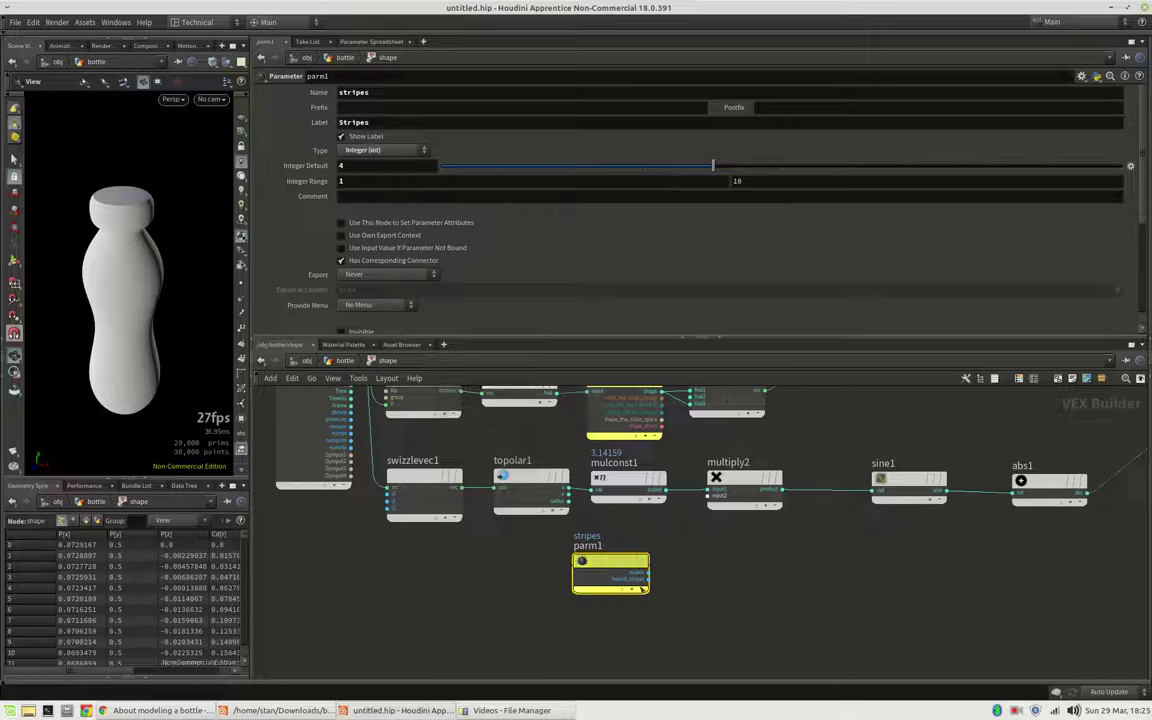
{"action": "left_click_drag", "start_coordinate": [652, 577], "coordinate": [708, 497]}
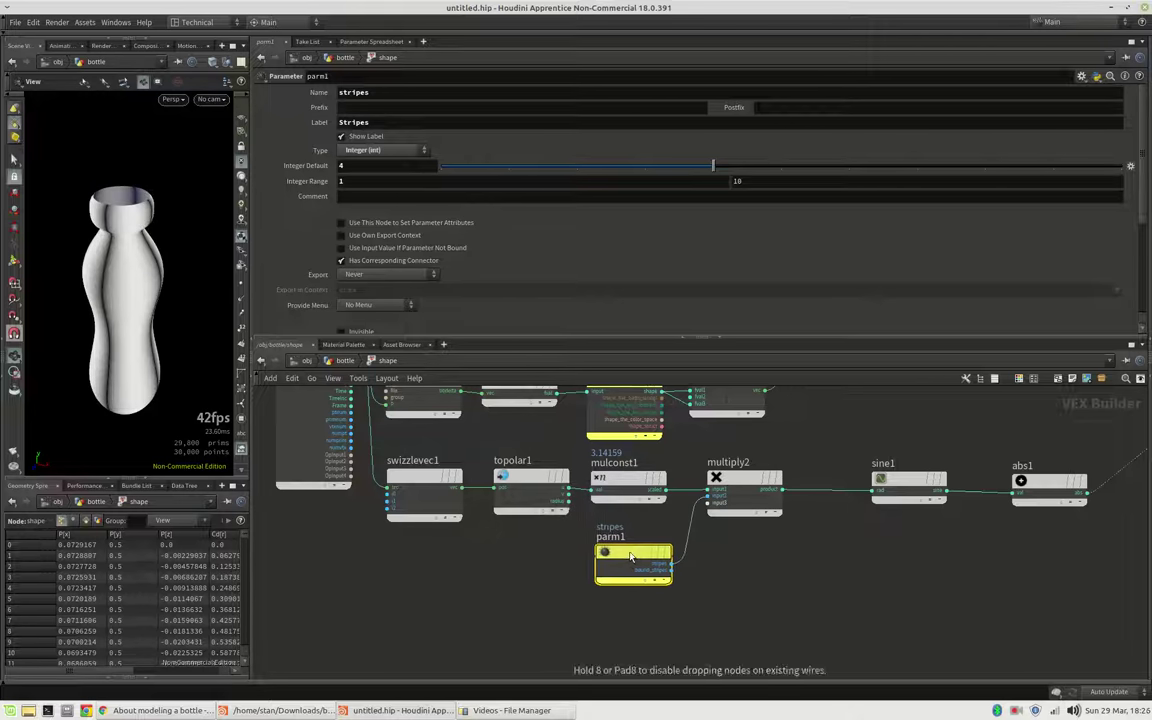
Set the Stripes value to 5 on the shape Attribute VOP node at the bottle geometry level.
{"action": "key", "text": "u"}
{"action": "scroll", "coordinate": [518, 244], "scroll_direction": "down", "scroll_amount": 3}
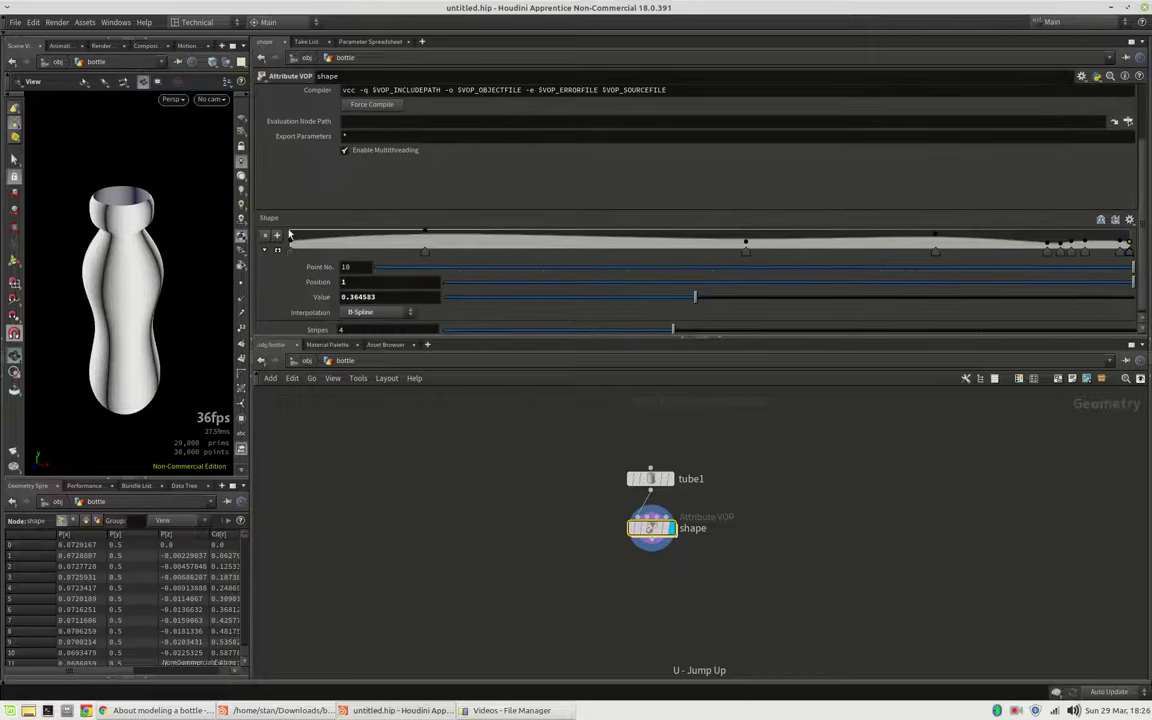
{"action": "left_click_drag", "start_coordinate": [598, 339], "coordinate": [760, 334]}
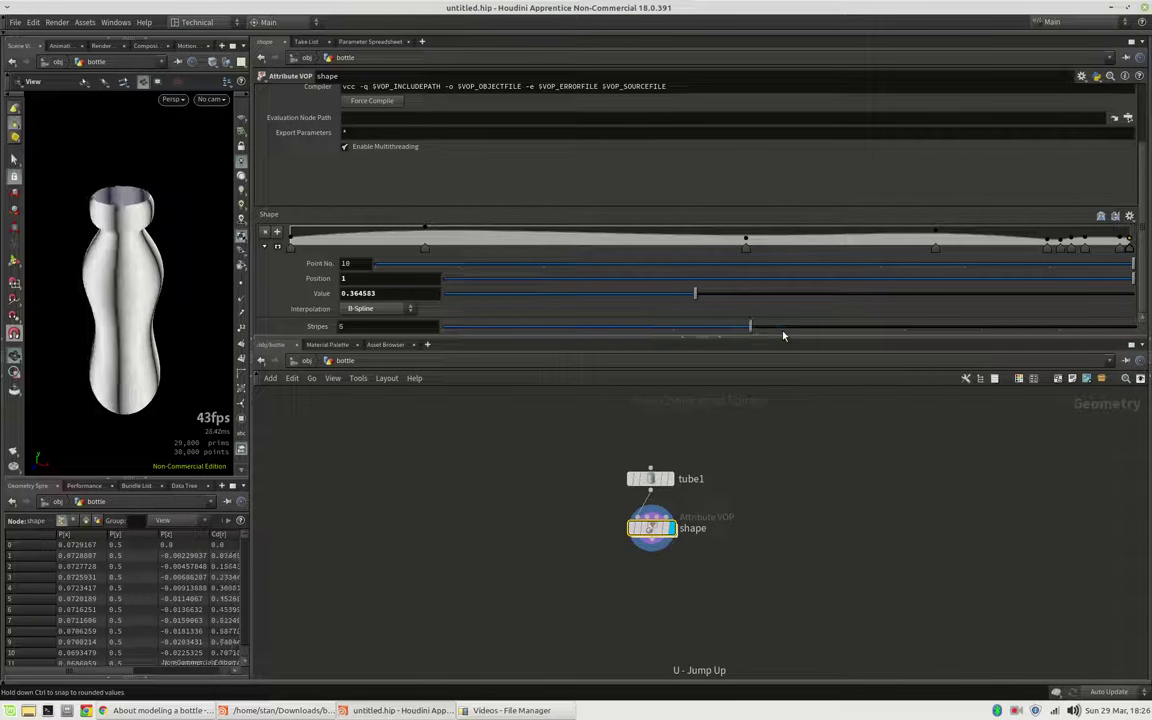
Return inside the shape network and move the Sine and Absolute nodes closer to the multiply2 node.
{"action": "double_click", "coordinate": [652, 530]}
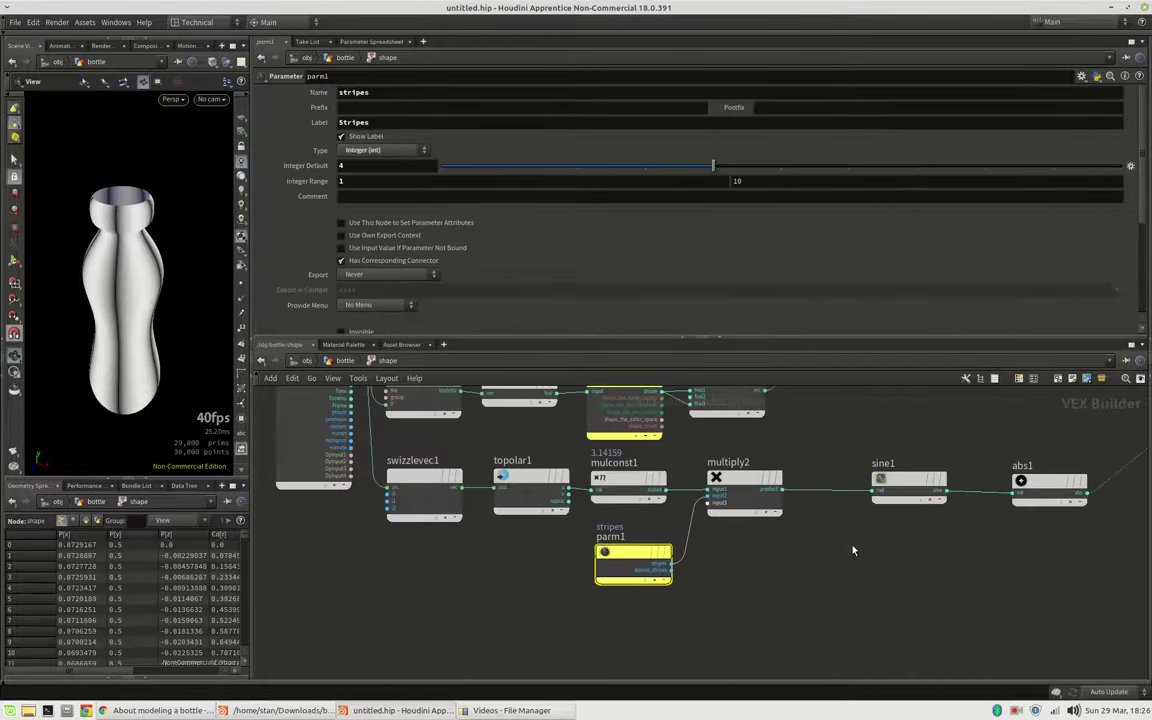
{"action": "left_click_drag", "start_coordinate": [907, 482], "coordinate": [852, 484]}
{"action": "left_click_drag", "start_coordinate": [1054, 486], "coordinate": [974, 488]}
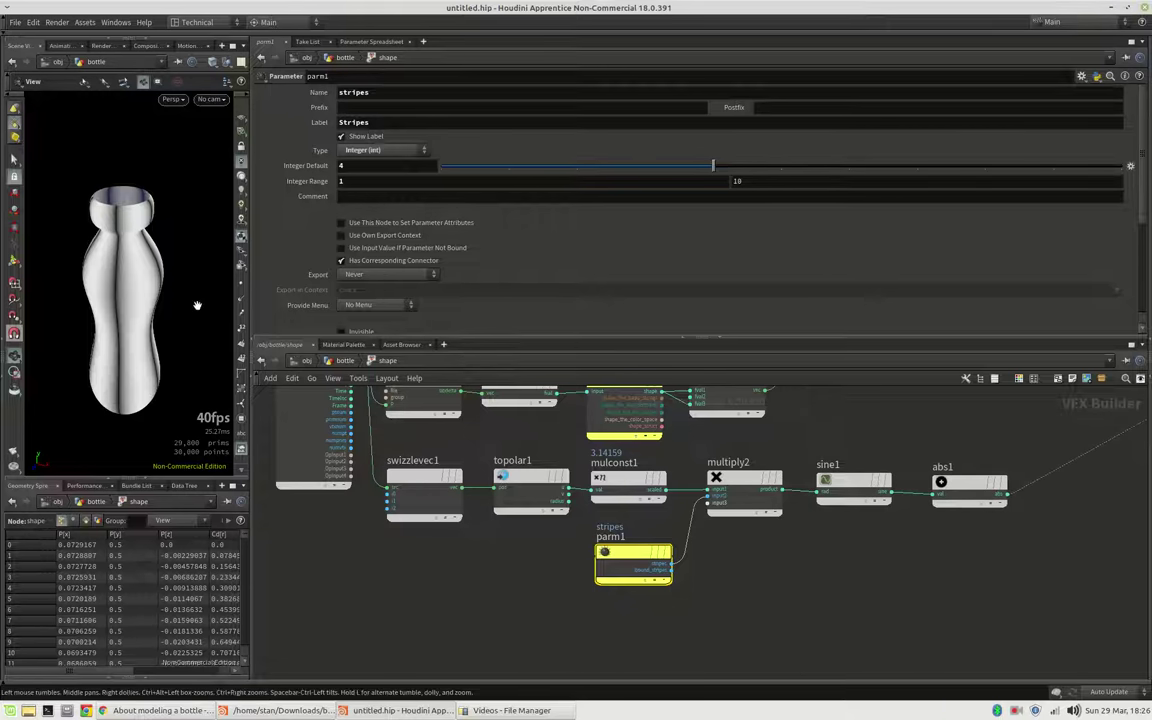
{"action": "left_click_drag", "start_coordinate": [134, 307], "coordinate": [153, 218]}
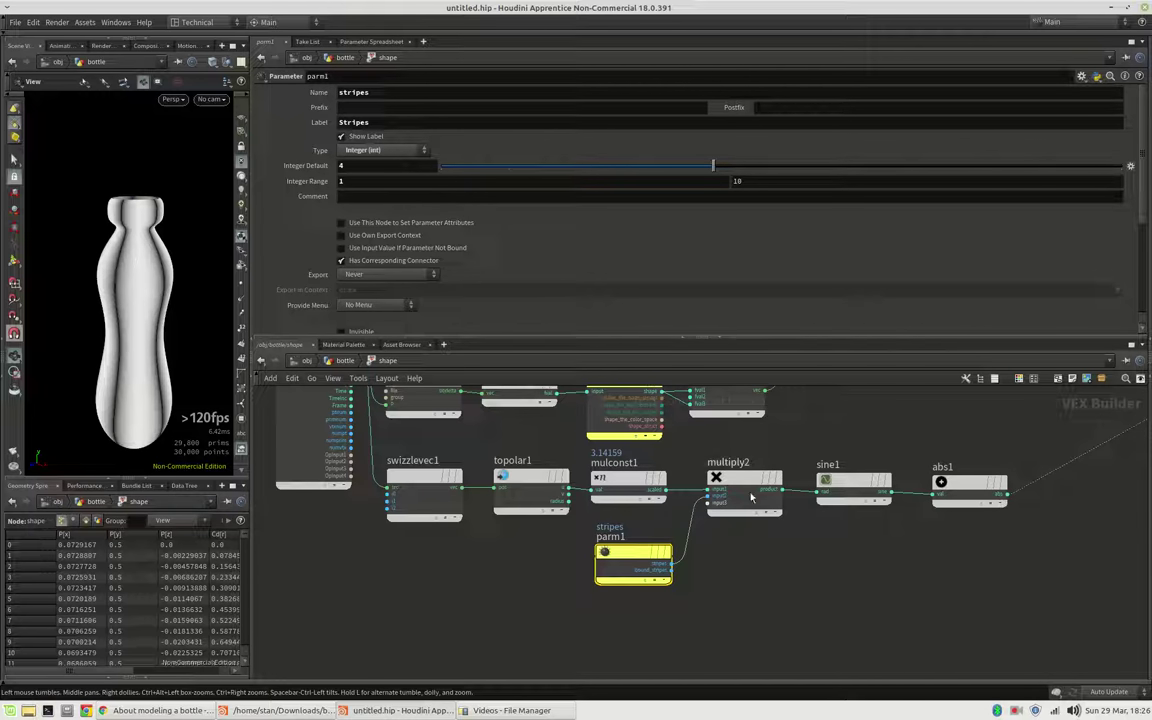
Add a second Ramp Parameter node above the shape ramp, fed by the output of vecgetcompon1.
{"action": "middle_click_drag", "start_coordinate": [760, 569], "coordinate": [742, 658]}
{"action": "middle_click_drag", "start_coordinate": [827, 500], "coordinate": [848, 553]}
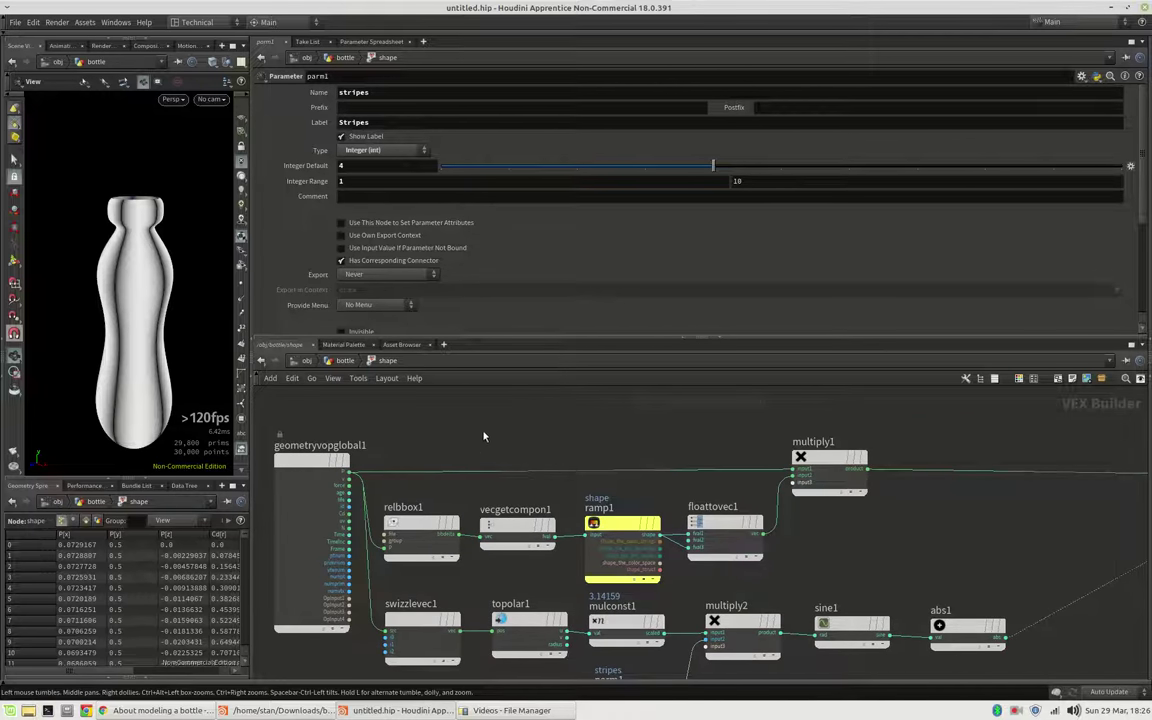
{"action": "middle_click_drag", "start_coordinate": [570, 475], "coordinate": [541, 490]}
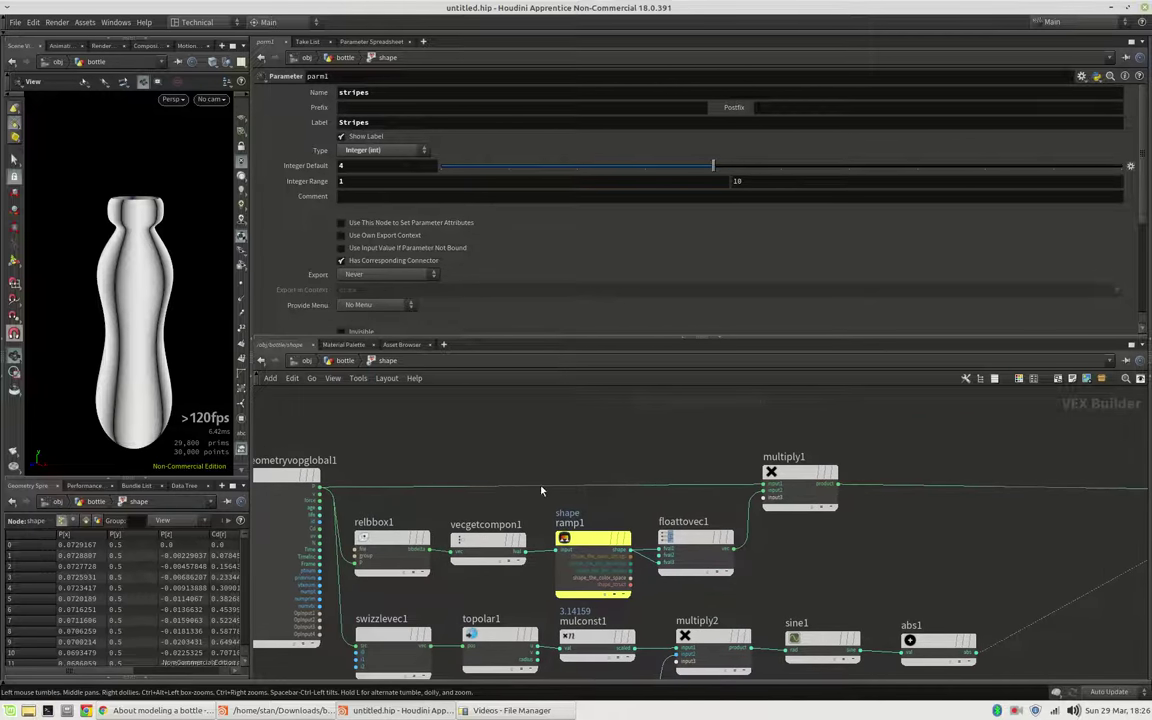
{"action": "left_click", "coordinate": [527, 550]}
{"action": "middle_click_drag", "start_coordinate": [605, 424], "coordinate": [607, 481]}
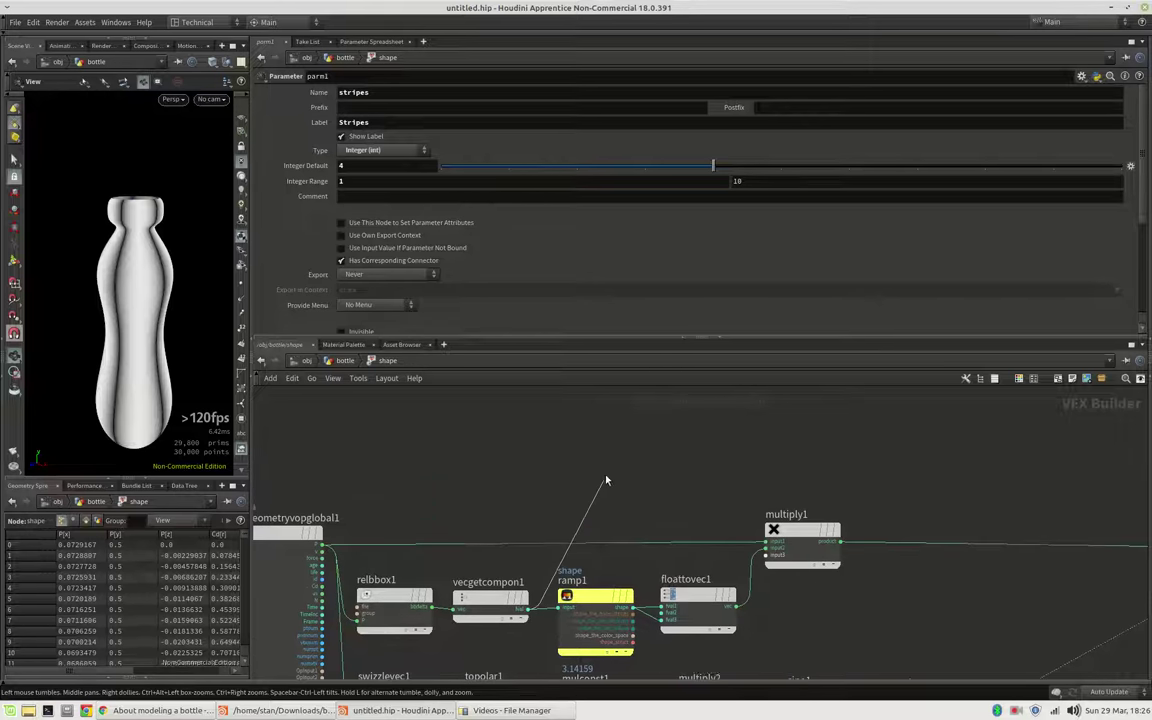
{"action": "key", "text": "Tab"}
{"action": "type", "text": "ra"}
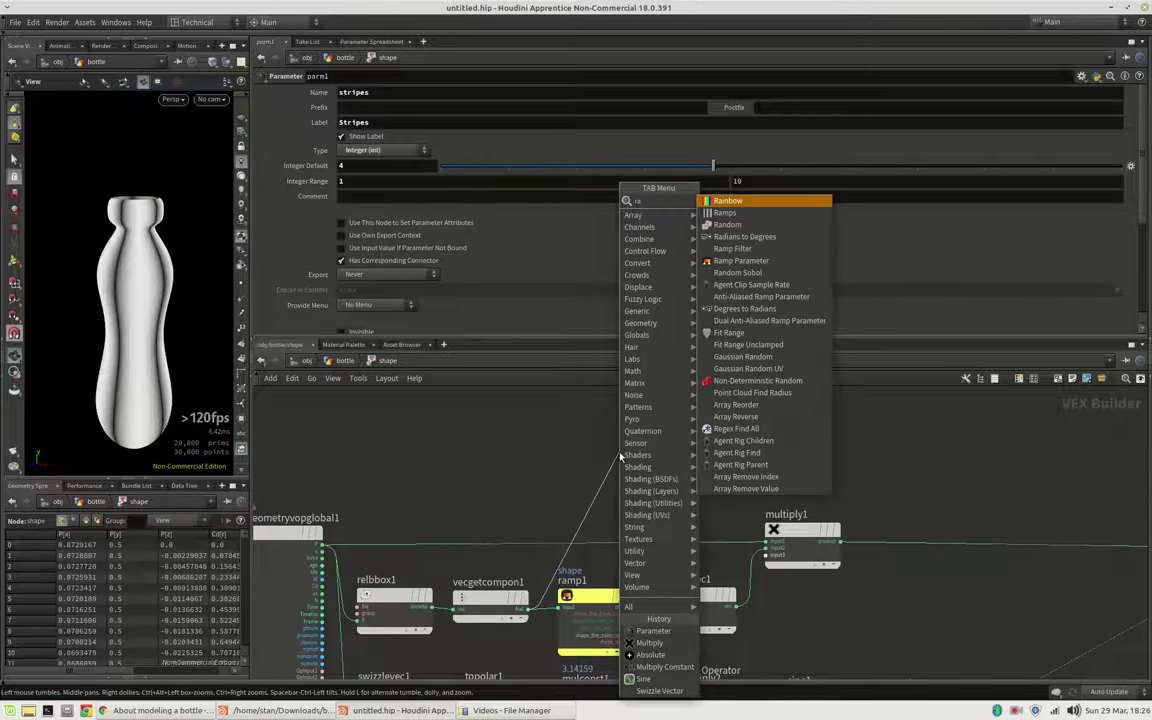
{"action": "type", "text": "mp"}
{"action": "key", "text": "Down"}
{"action": "key", "text": "Down"}
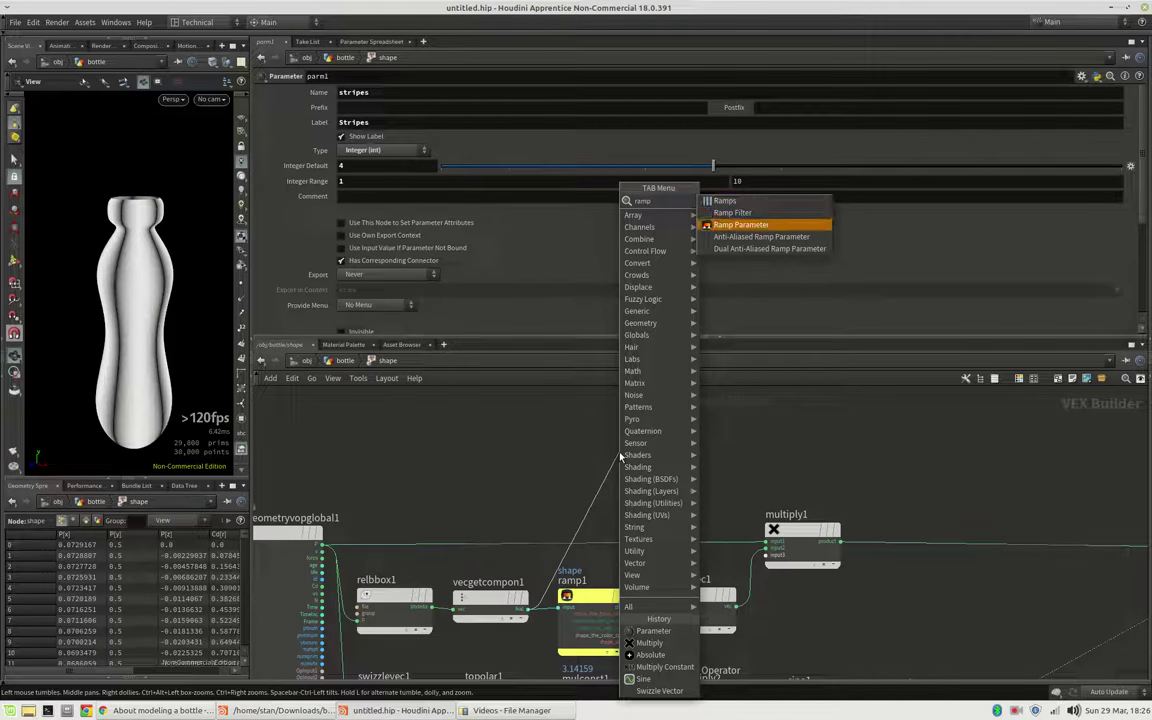
{"action": "key", "text": "Return"}
{"action": "left_click", "coordinate": [620, 457]}
{"action": "left_click_drag", "start_coordinate": [620, 457], "coordinate": [652, 454]}
Name the new ramp parameter definition and label it Definition.
{"action": "left_click", "coordinate": [393, 93]}
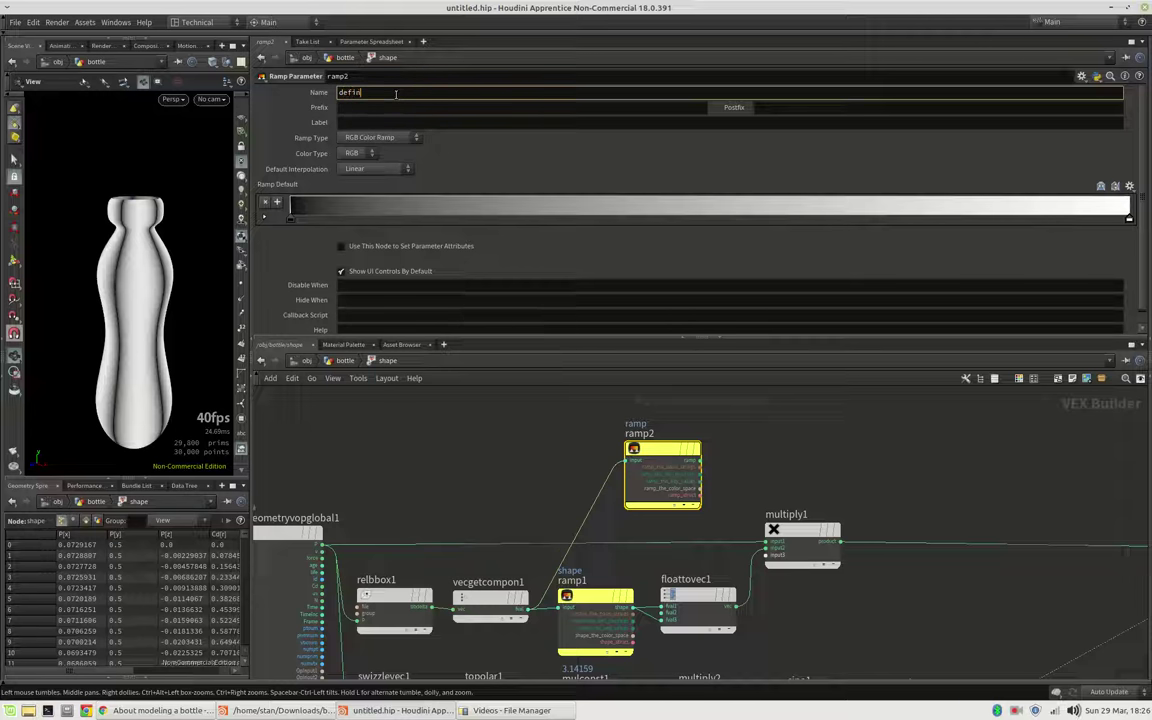
{"action": "type", "text": "definition"}
{"action": "key", "text": "Tab"}
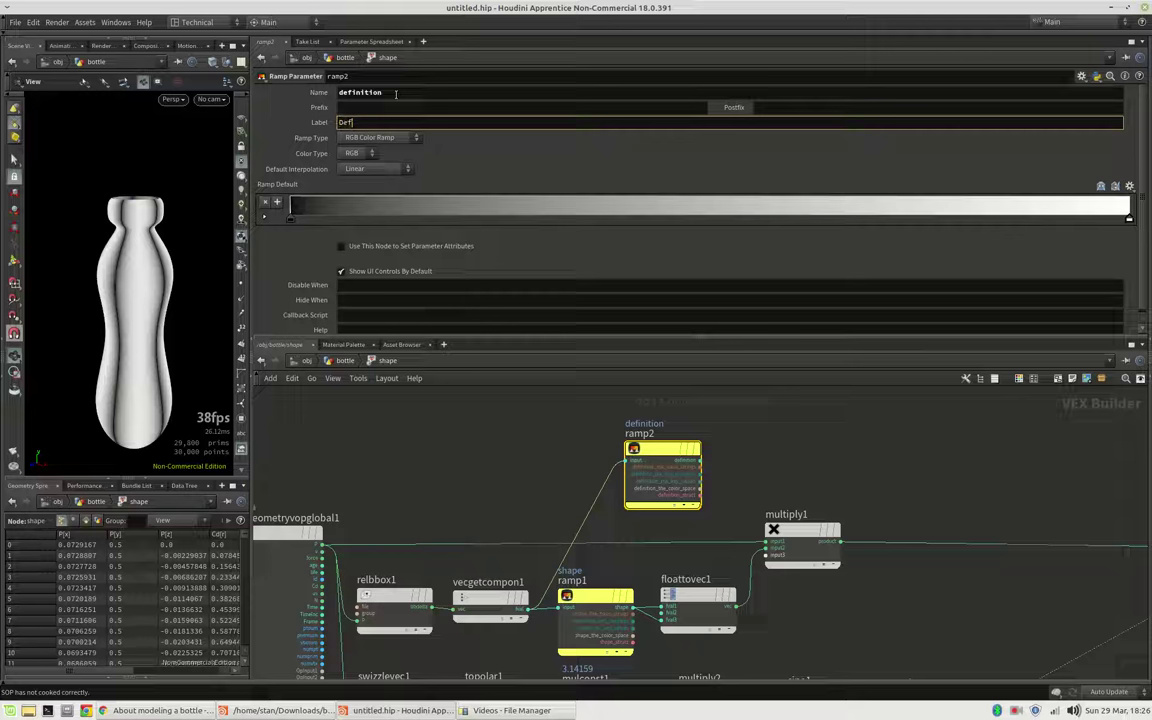
{"action": "type", "text": "Definition"}
{"action": "key", "text": "Return"}
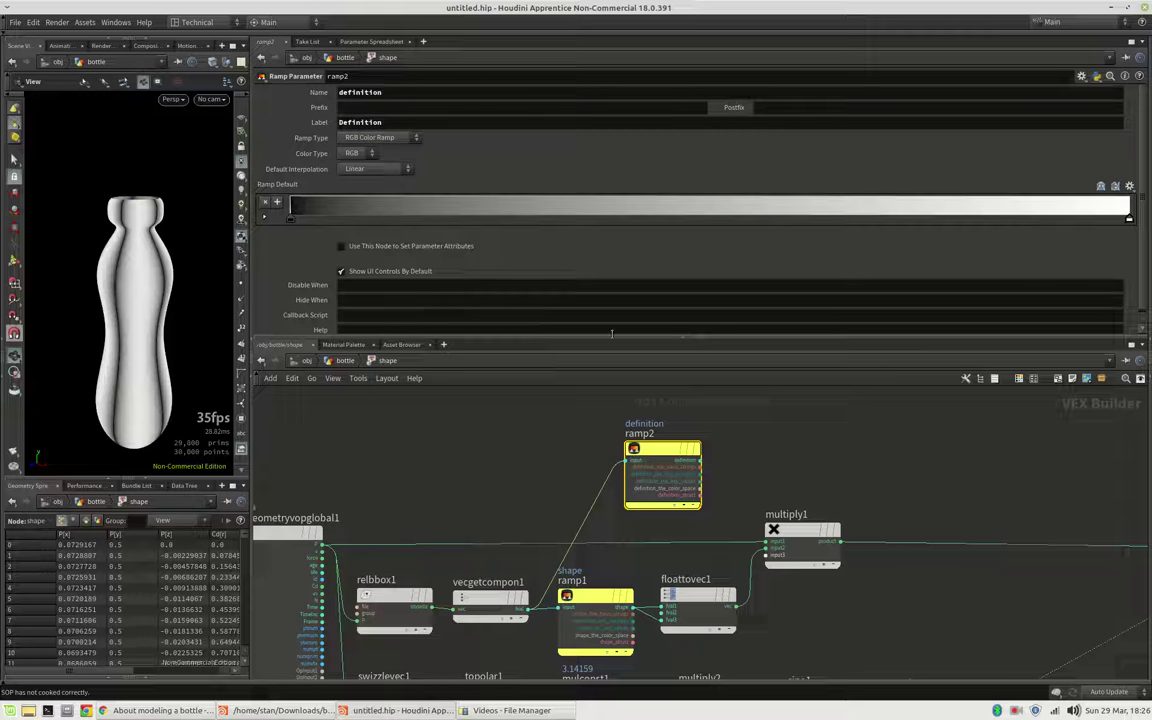
Align ramp2 above the shape ramp and set it up as a Spline Ramp (float) named mask with label Mask.
{"action": "left_click_drag", "start_coordinate": [662, 449], "coordinate": [595, 440]}
{"action": "double_click", "coordinate": [391, 94]}
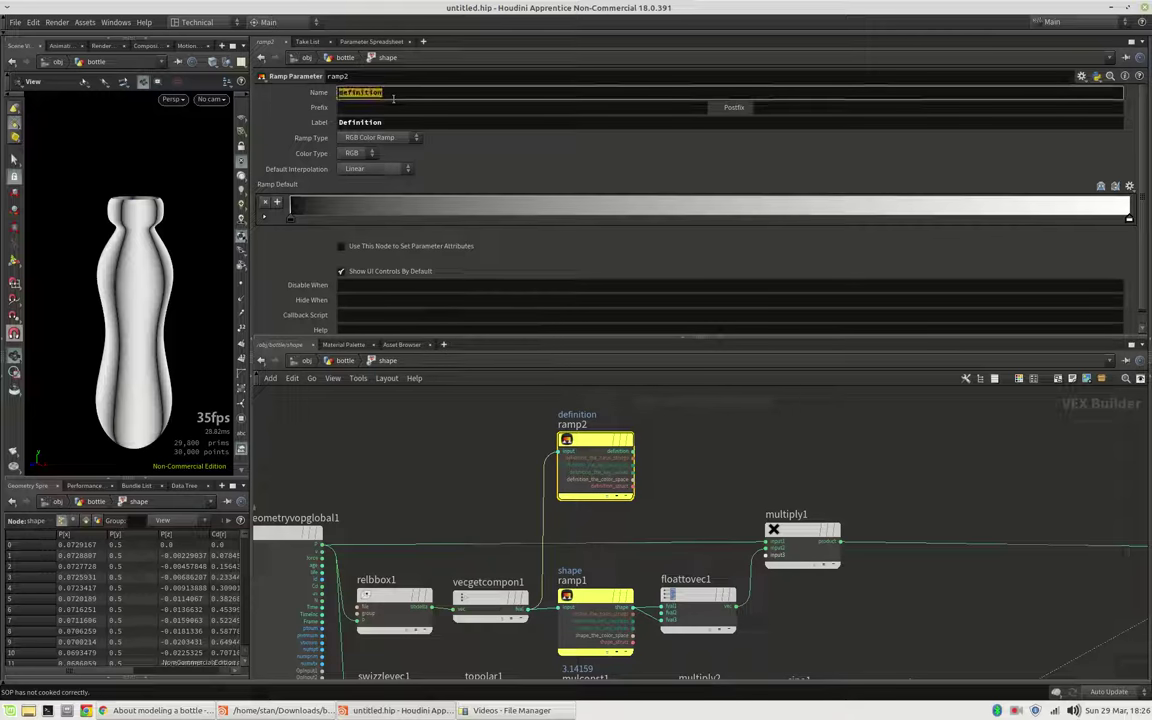
{"action": "type", "text": "mask"}
{"action": "key", "text": "Tab"}
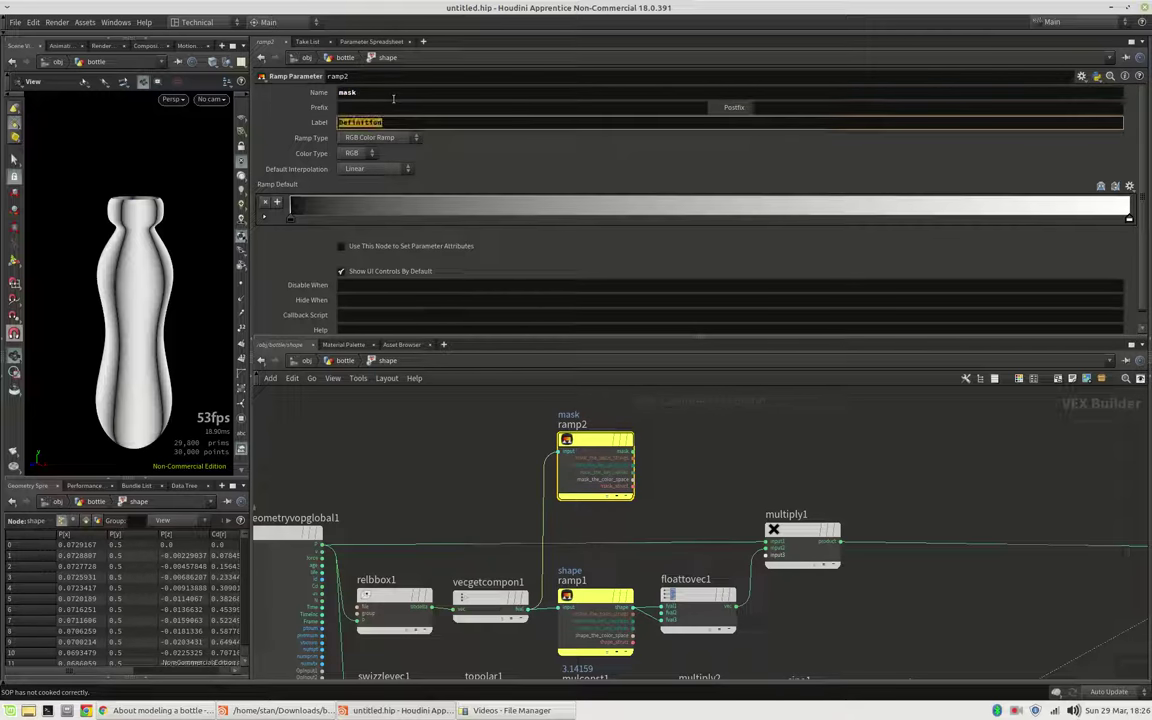
{"action": "type", "text": "Mask"}
{"action": "key", "text": "Return"}
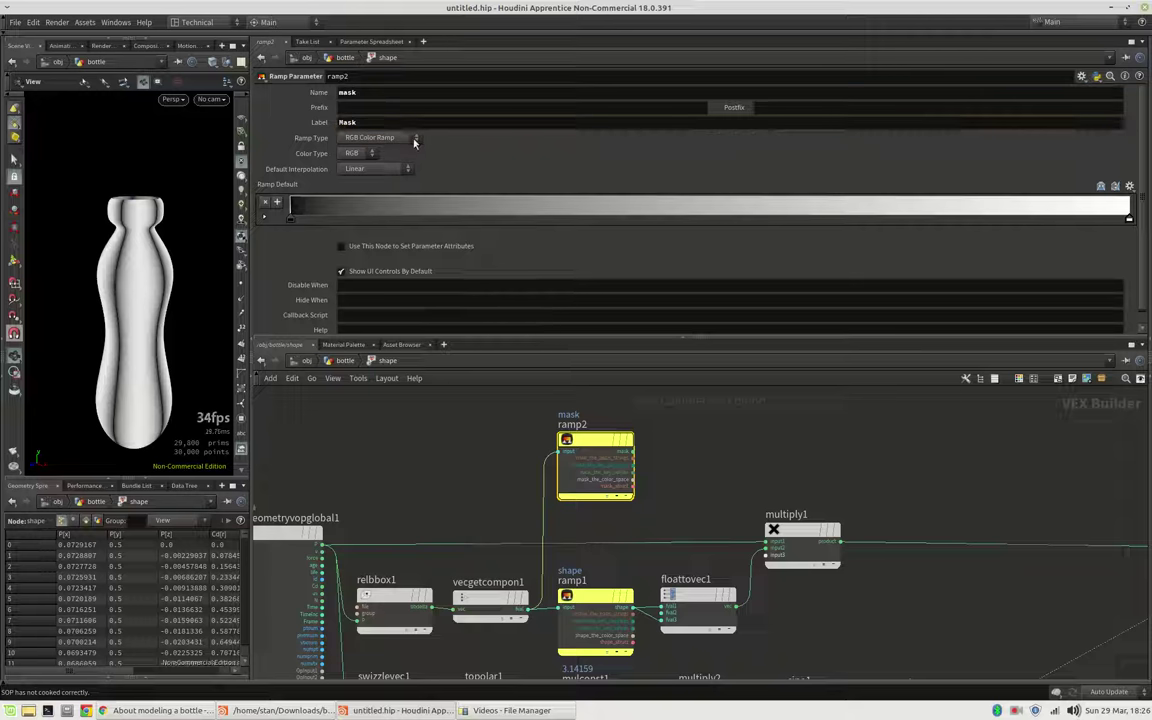
{"action": "left_click", "coordinate": [414, 140]}
{"action": "left_click", "coordinate": [395, 159]}
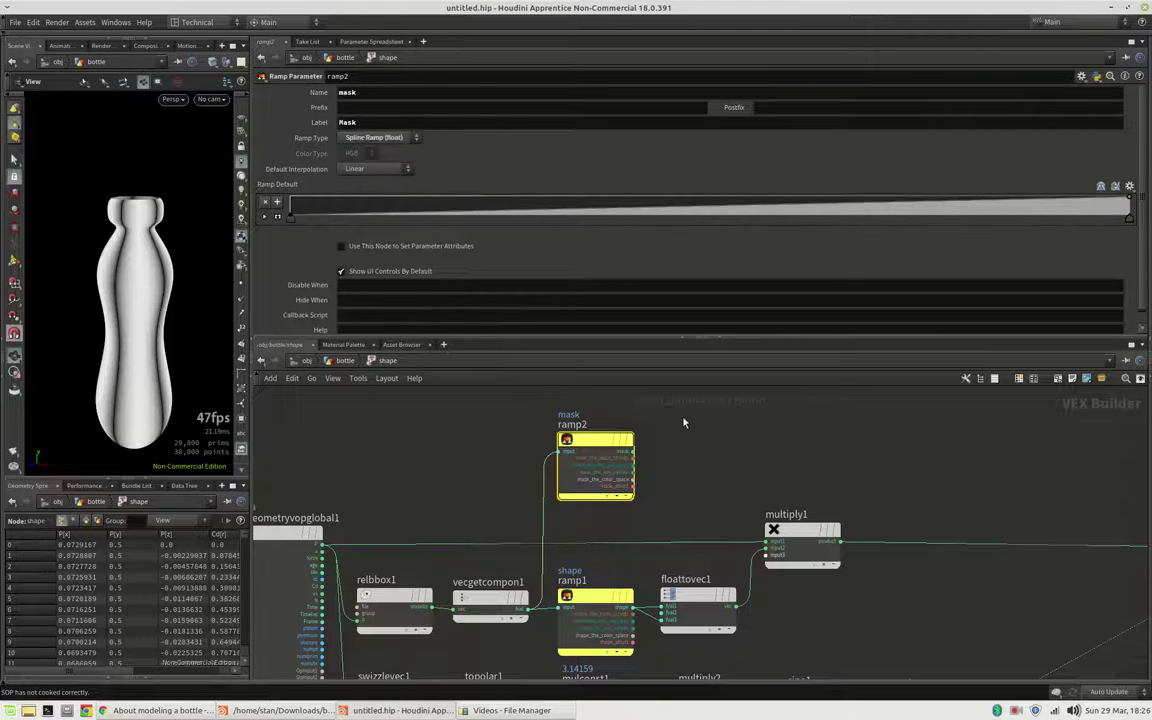
At the bottle geometry level, shape the enlarged Mask ramp with peaks near positions 0.16 and 0.79 and a dip near 0.48.
{"action": "scroll", "coordinate": [774, 458], "scroll_direction": "down", "scroll_amount": 5}
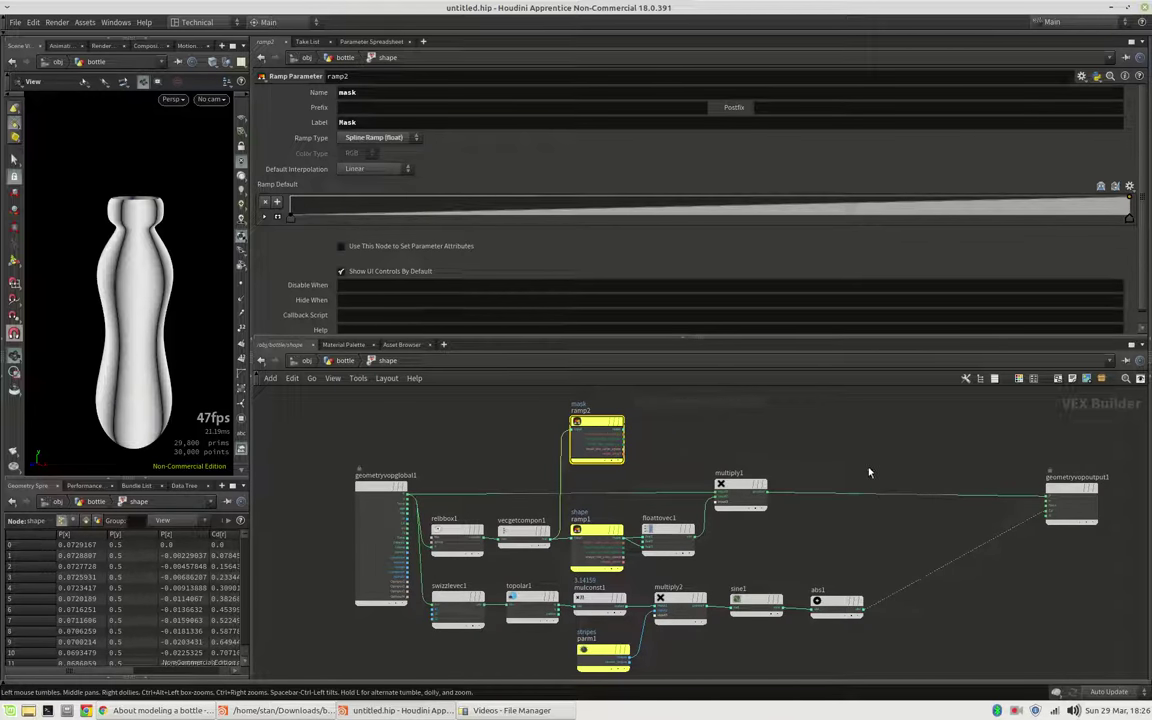
{"action": "key", "text": "Tab"}
{"action": "key", "text": "u"}
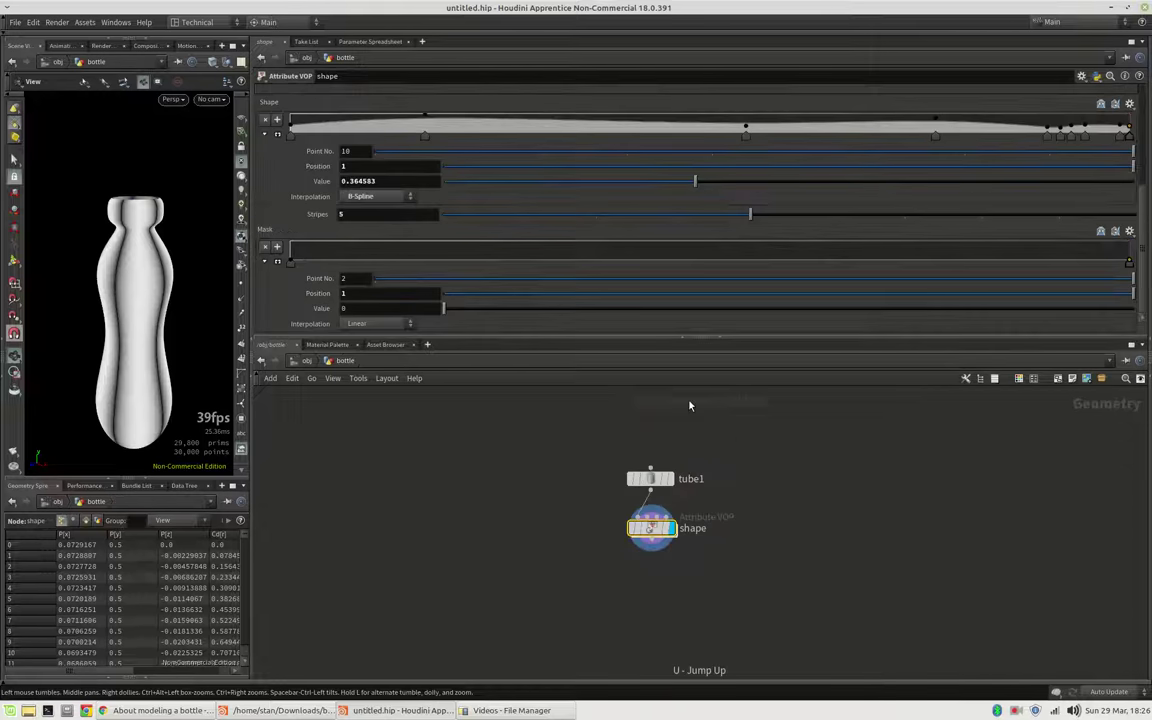
{"action": "left_click", "coordinate": [278, 263]}
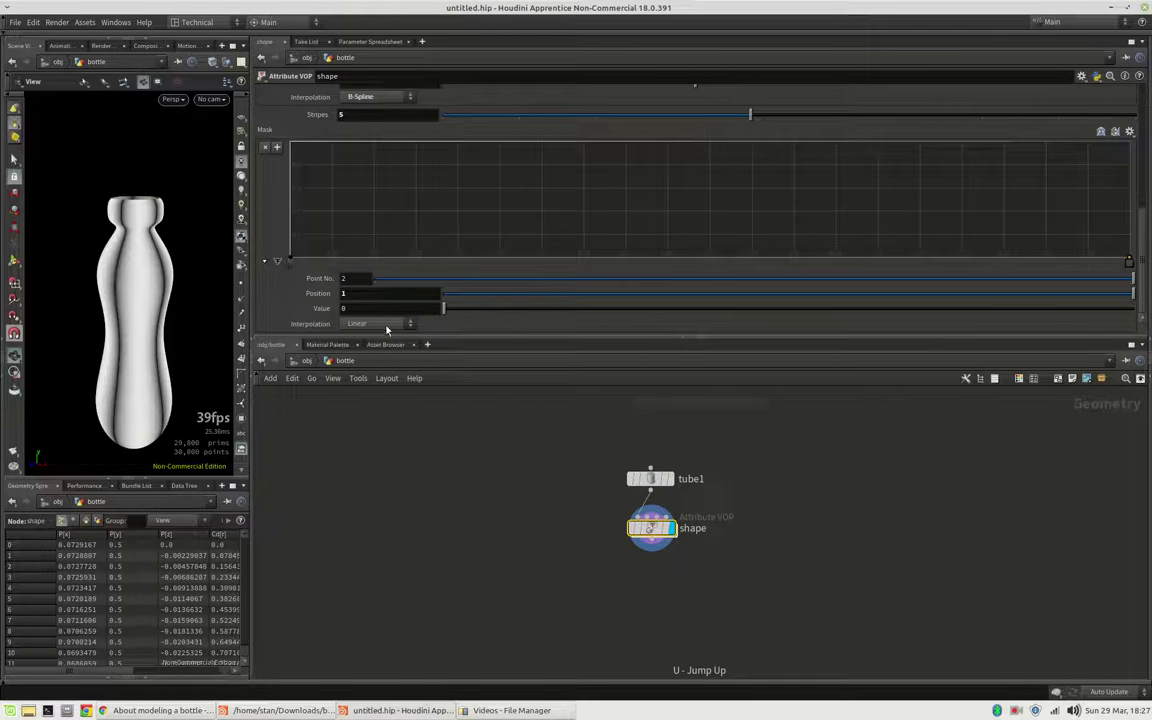
{"action": "left_click_drag", "start_coordinate": [420, 254], "coordinate": [421, 183]}
{"action": "left_click_drag", "start_coordinate": [879, 237], "coordinate": [951, 183]}
{"action": "left_click_drag", "start_coordinate": [697, 195], "coordinate": [697, 257]}
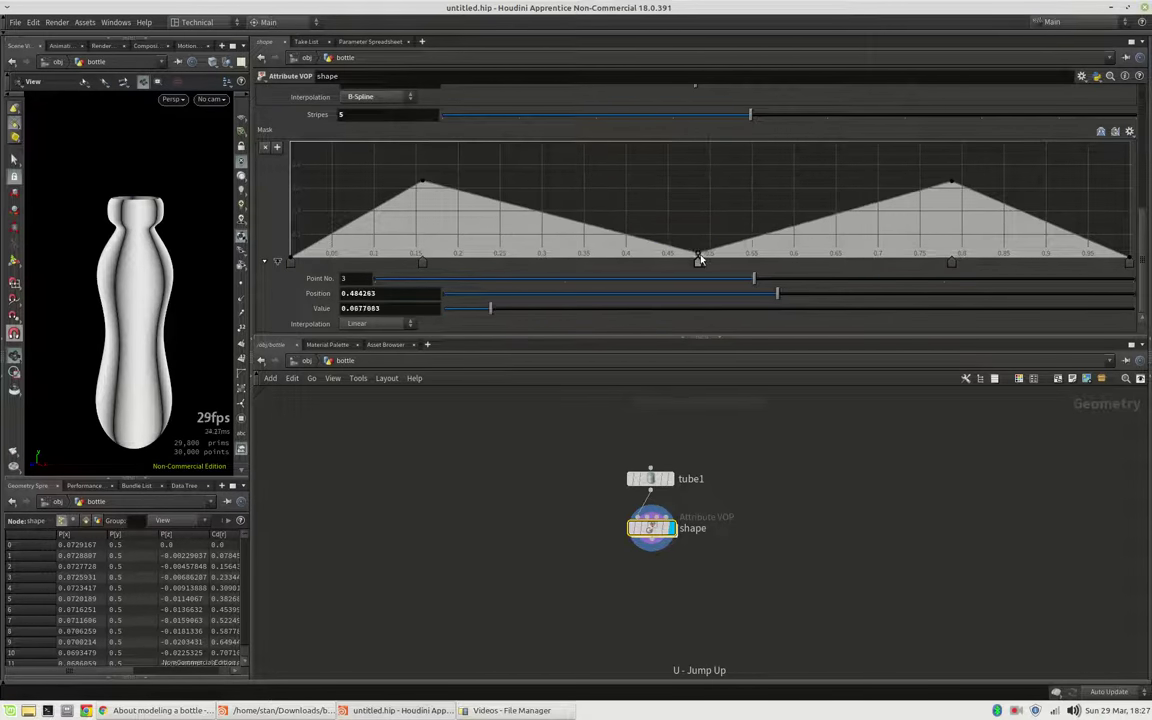
Set the Mask ramp's start point and first peak to B-Spline interpolation, and raise that peak slightly.
{"action": "left_click", "coordinate": [291, 259]}
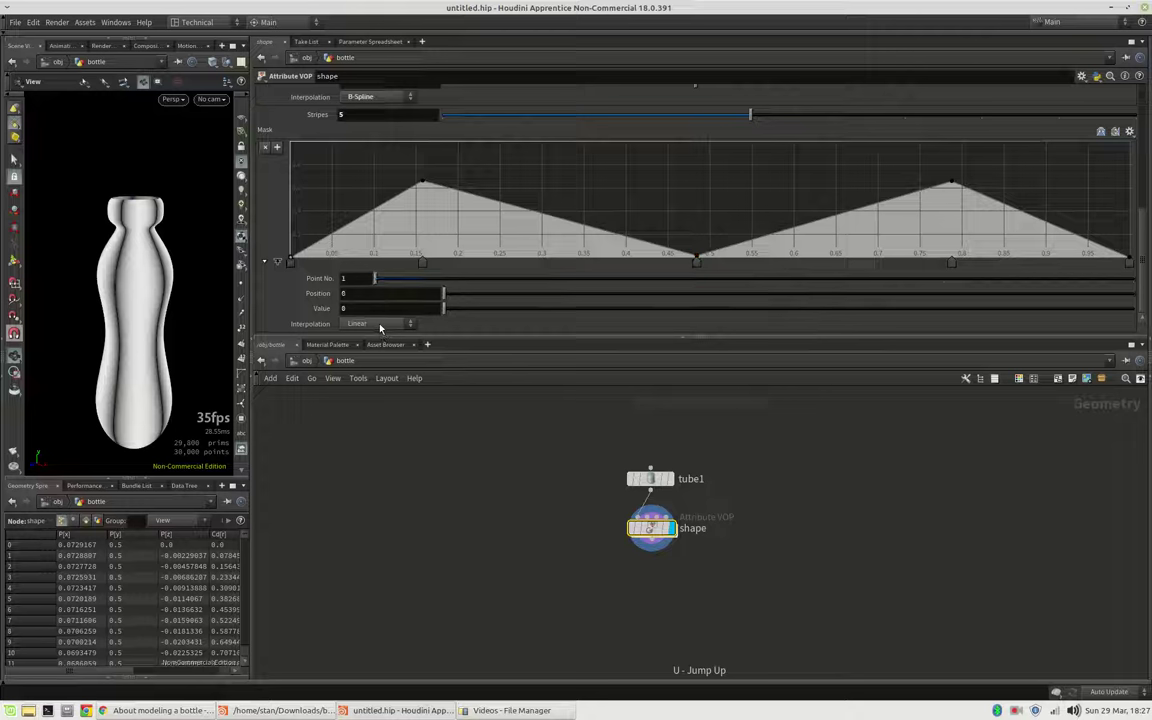
{"action": "left_click", "coordinate": [380, 324]}
{"action": "left_click", "coordinate": [365, 397]}
{"action": "left_click", "coordinate": [422, 263]}
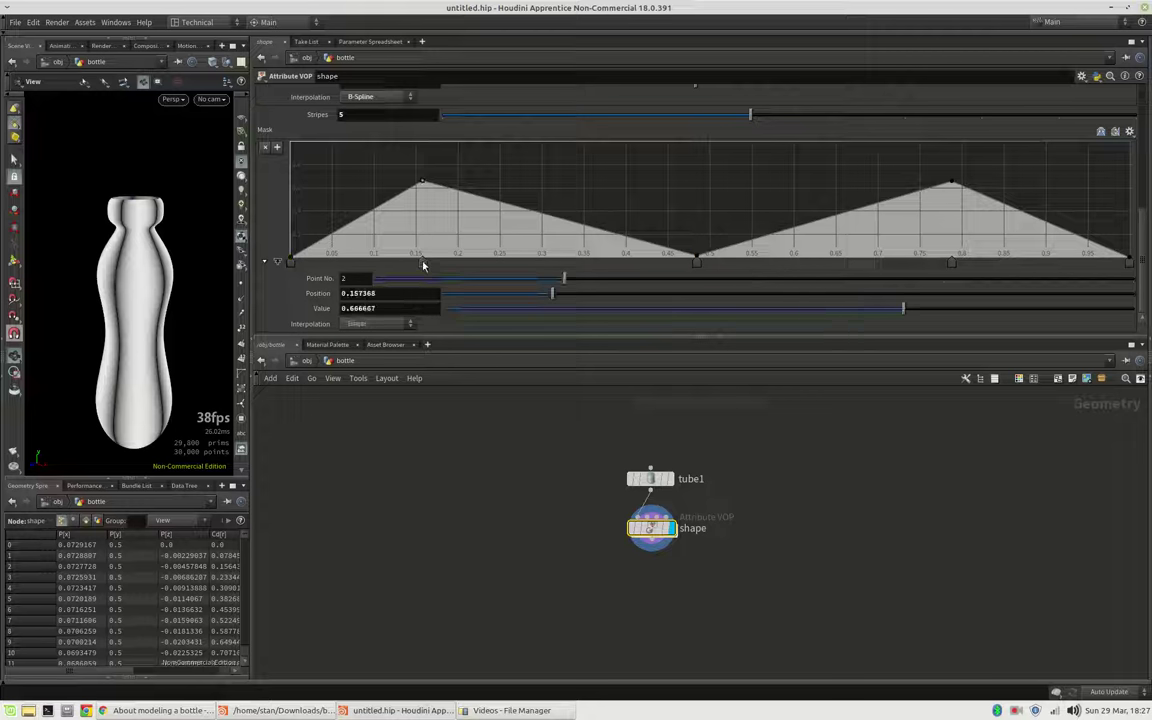
{"action": "left_click", "coordinate": [396, 325]}
{"action": "left_click", "coordinate": [365, 397]}
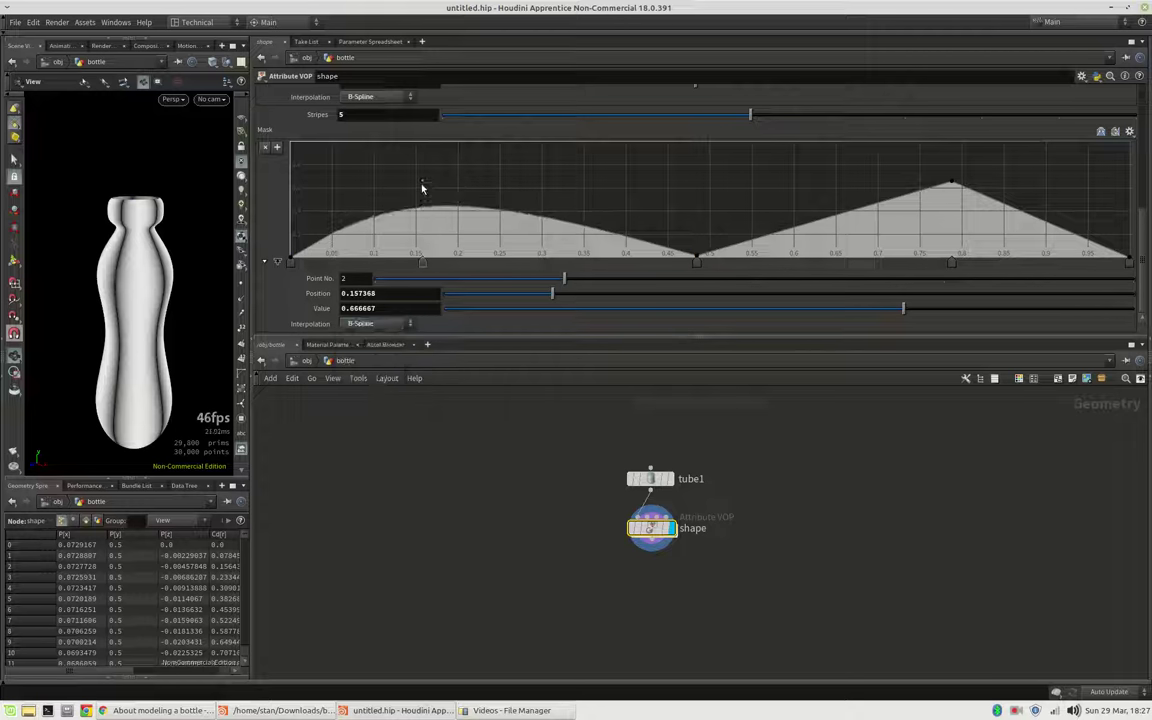
{"action": "left_click_drag", "start_coordinate": [422, 188], "coordinate": [430, 168]}
Smooth the Mask ramp's dip with B-Spline interpolation, adding low points near 0.41 and 0.46 and moving the existing one to about 0.52.
{"action": "left_click", "coordinate": [695, 264]}
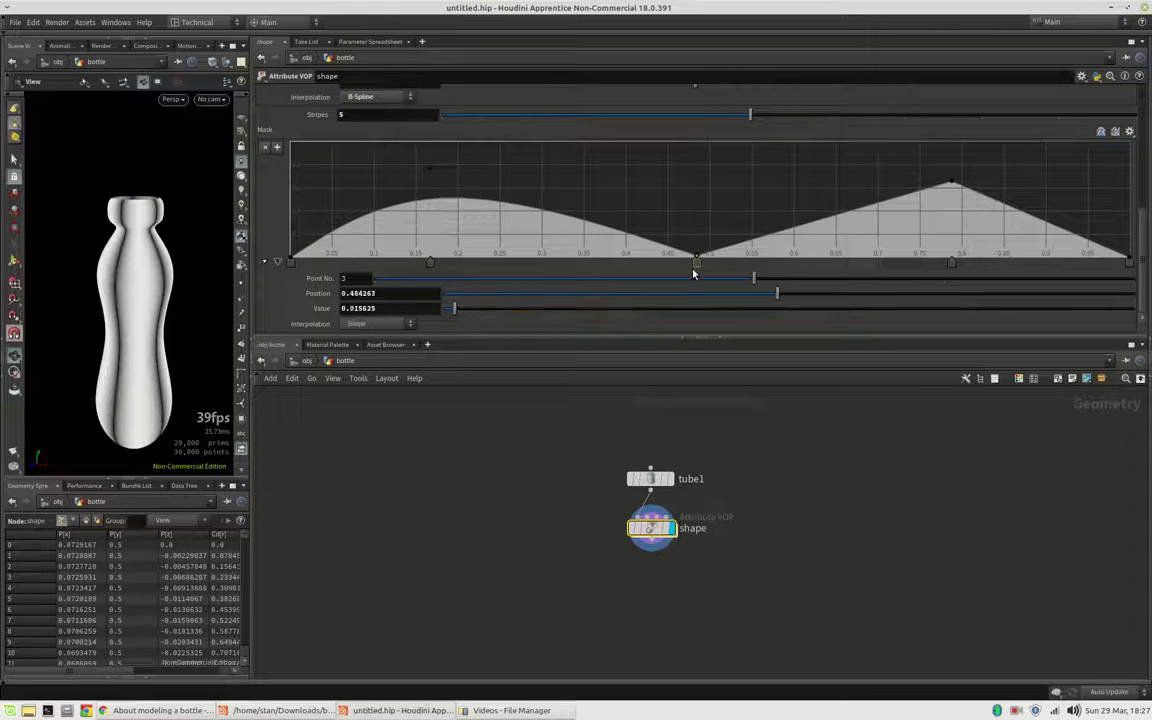
{"action": "left_click", "coordinate": [362, 322]}
{"action": "left_click", "coordinate": [362, 396]}
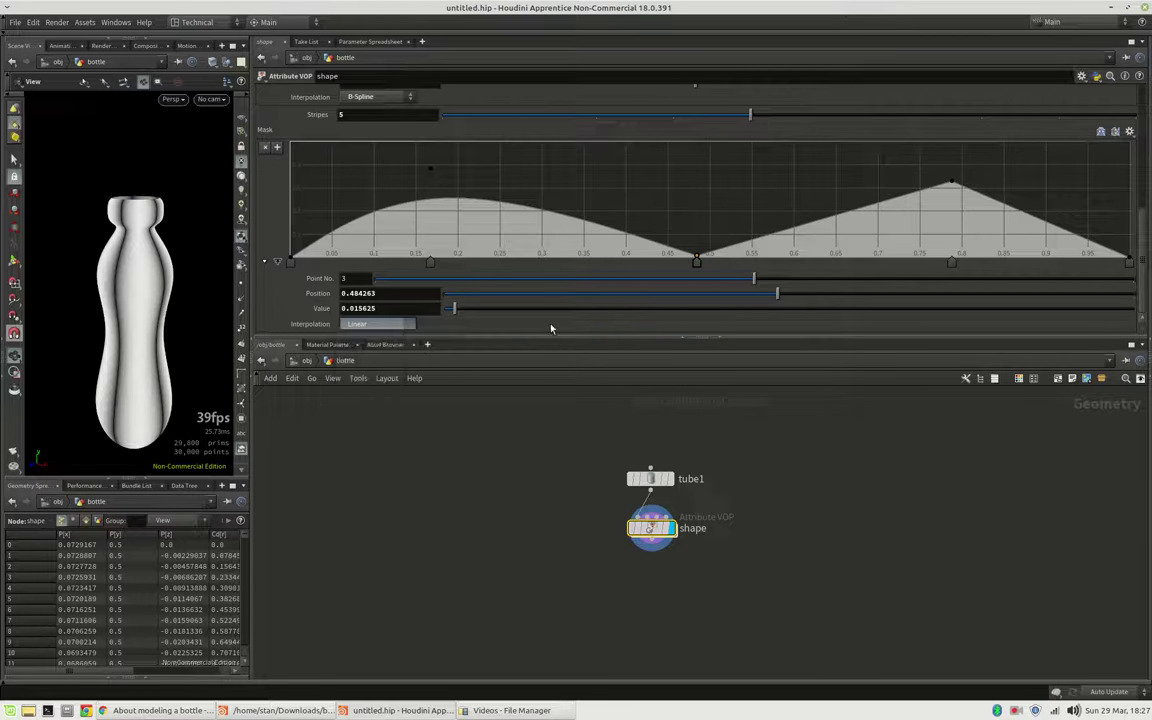
{"action": "left_click", "coordinate": [637, 264]}
{"action": "left_click_drag", "start_coordinate": [698, 263], "coordinate": [730, 263]}
{"action": "left_click", "coordinate": [680, 264]}
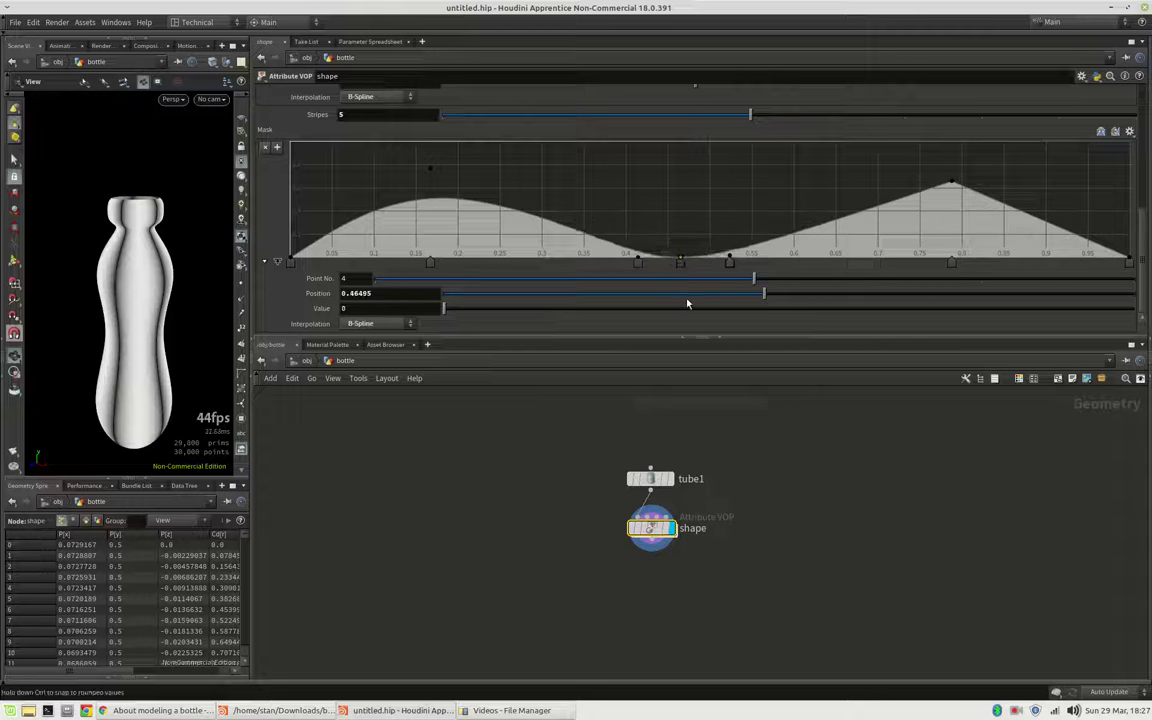
Set the Mask ramp's second peak and end point to B-Spline interpolation.
{"action": "left_click", "coordinate": [952, 266]}
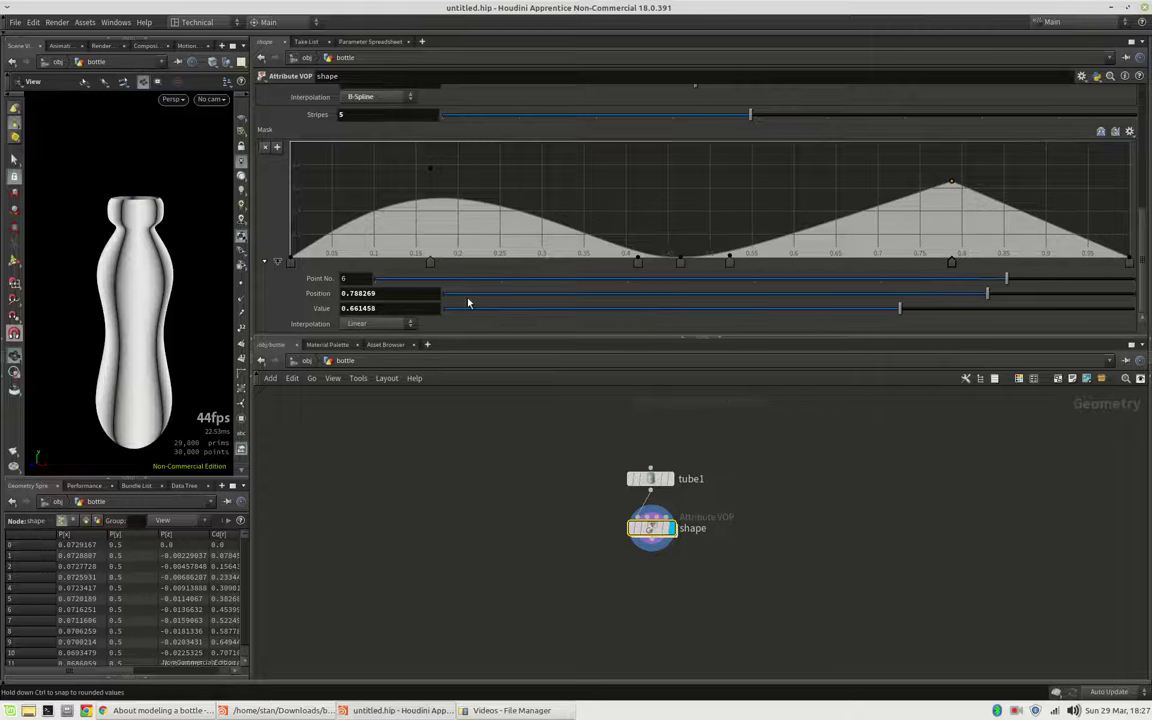
{"action": "left_click", "coordinate": [378, 323]}
{"action": "left_click", "coordinate": [379, 396]}
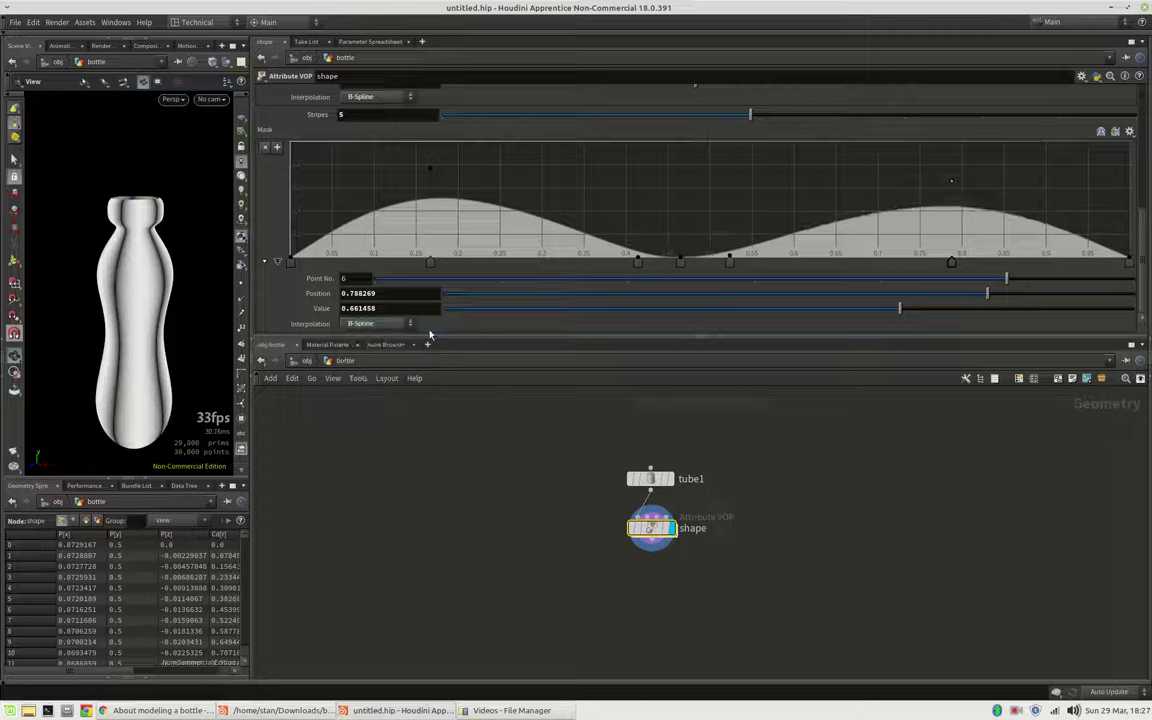
{"action": "left_click", "coordinate": [1128, 262]}
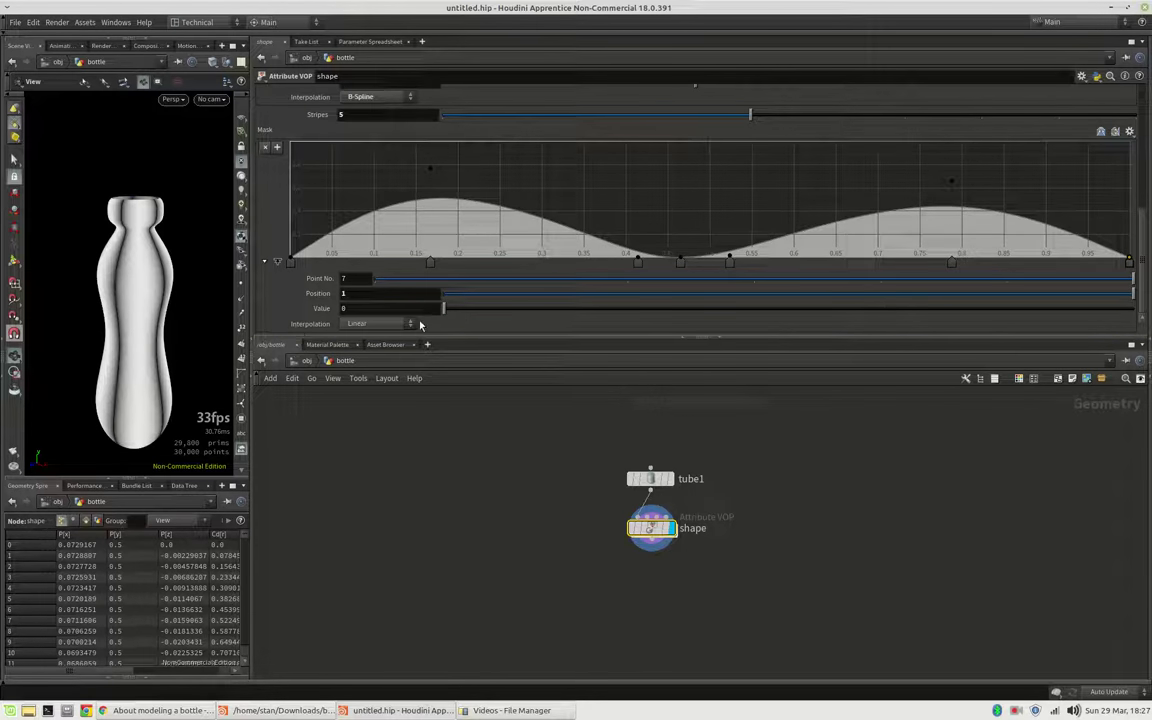
{"action": "left_click", "coordinate": [380, 323]}
{"action": "left_click", "coordinate": [380, 397]}
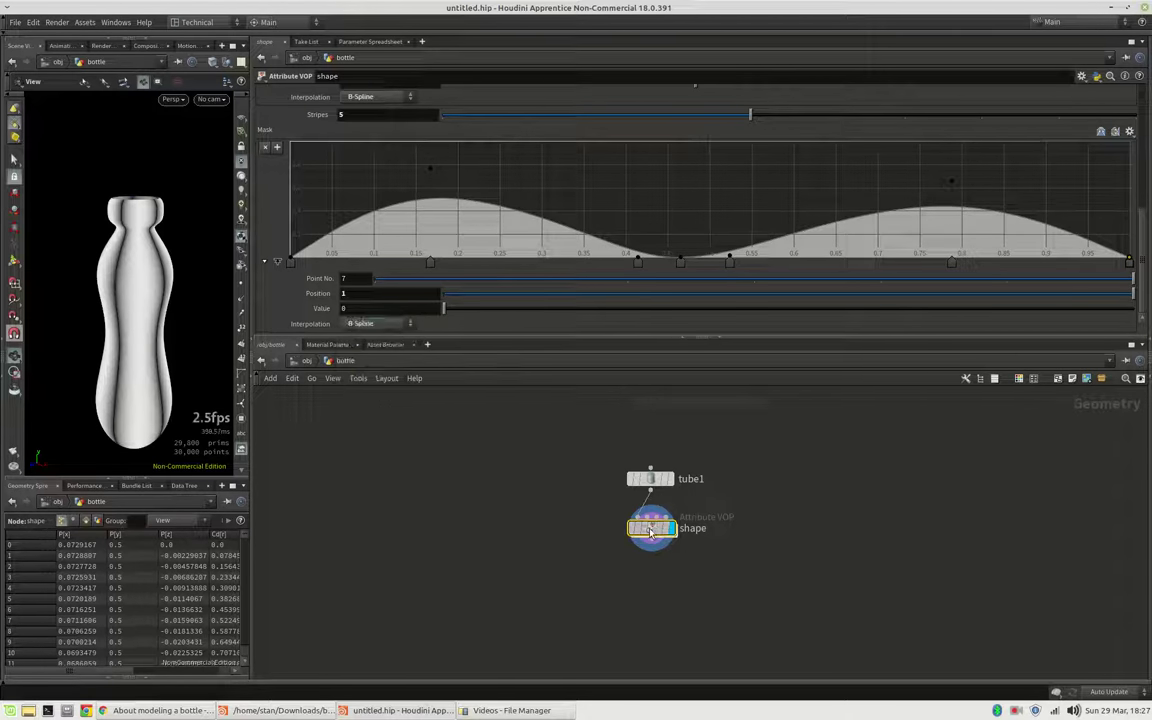
Inside the shape network, wire ramp2's mask output into the color input of geometryvopoutput1.
{"action": "double_click", "coordinate": [650, 530]}
{"action": "left_click", "coordinate": [626, 433]}
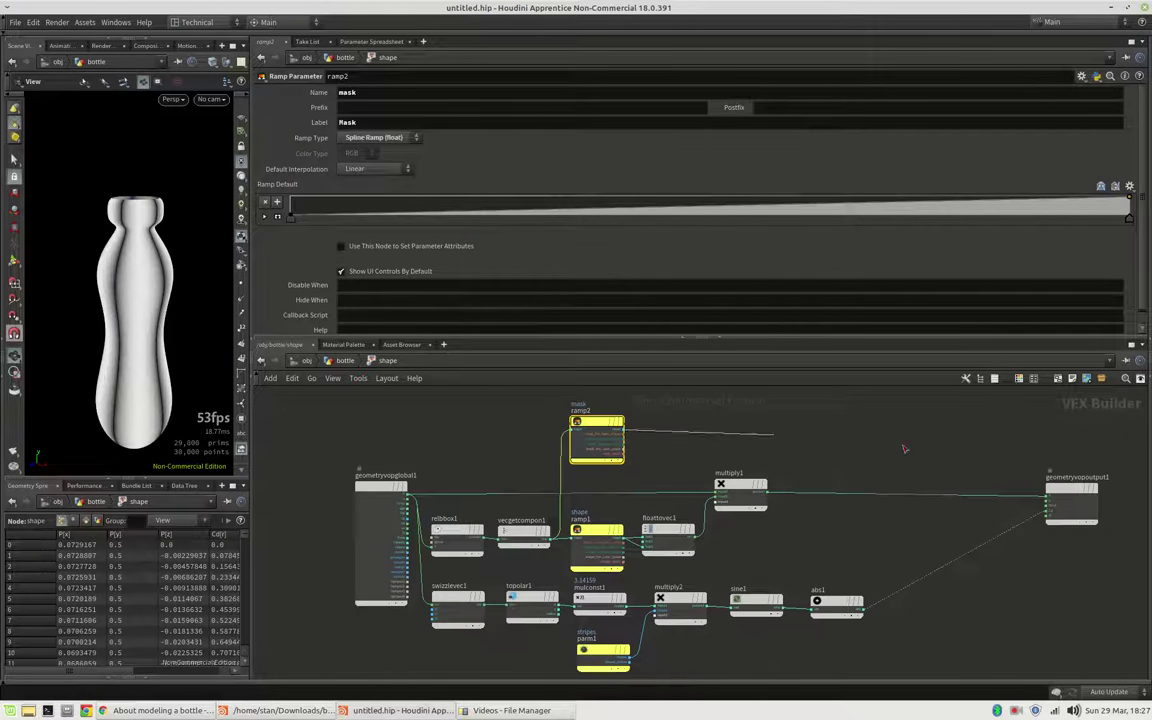
{"action": "left_click", "coordinate": [1048, 509]}
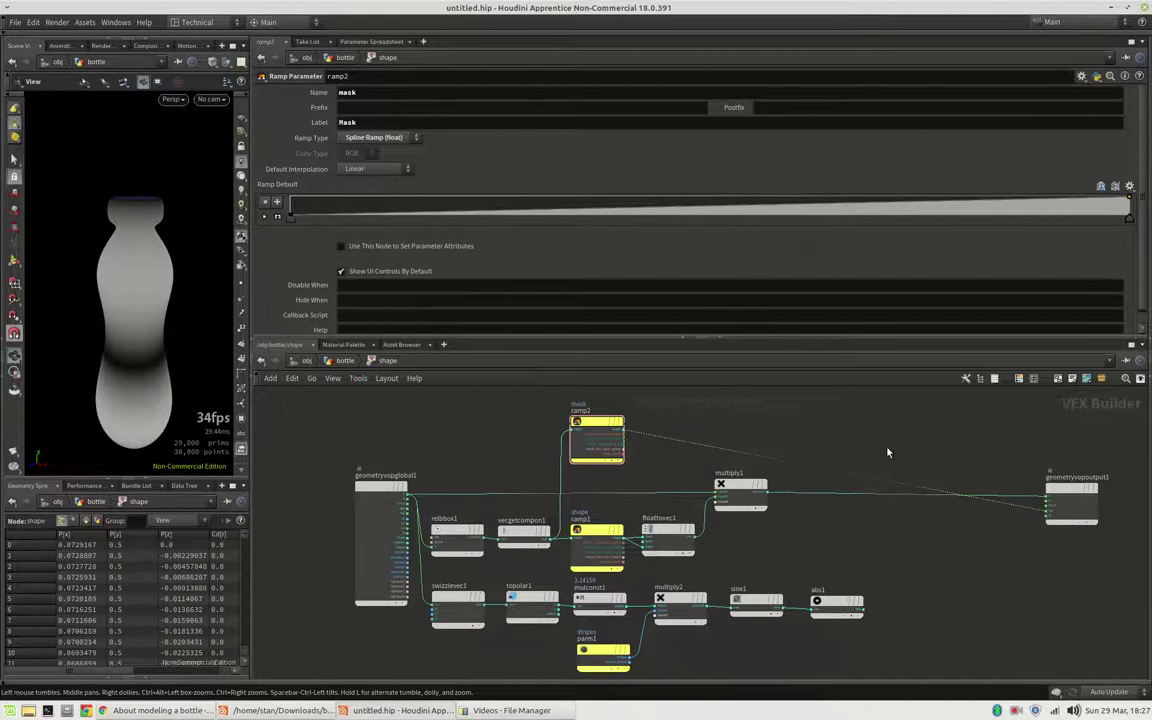
Back on the shape node, widen the Mask ramp's flat dip to about 0.39–0.56 and start the first hump near 0.12.
{"action": "key", "text": "u"}
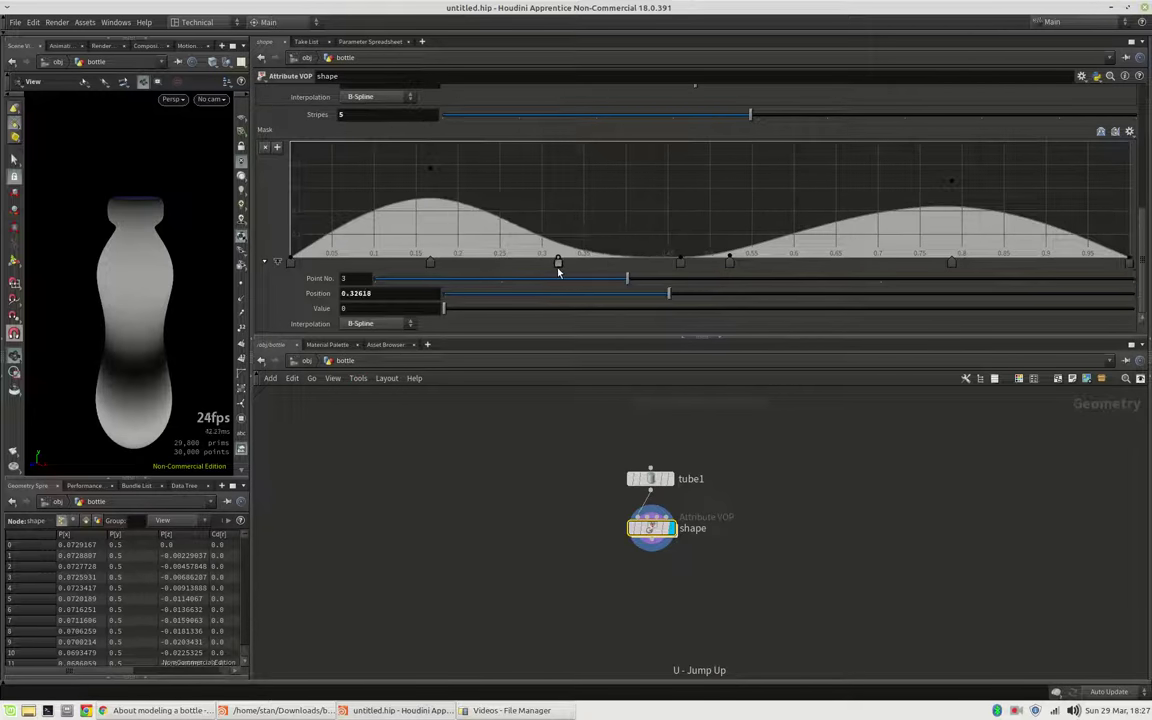
{"action": "left_click_drag", "start_coordinate": [678, 262], "coordinate": [796, 268]}
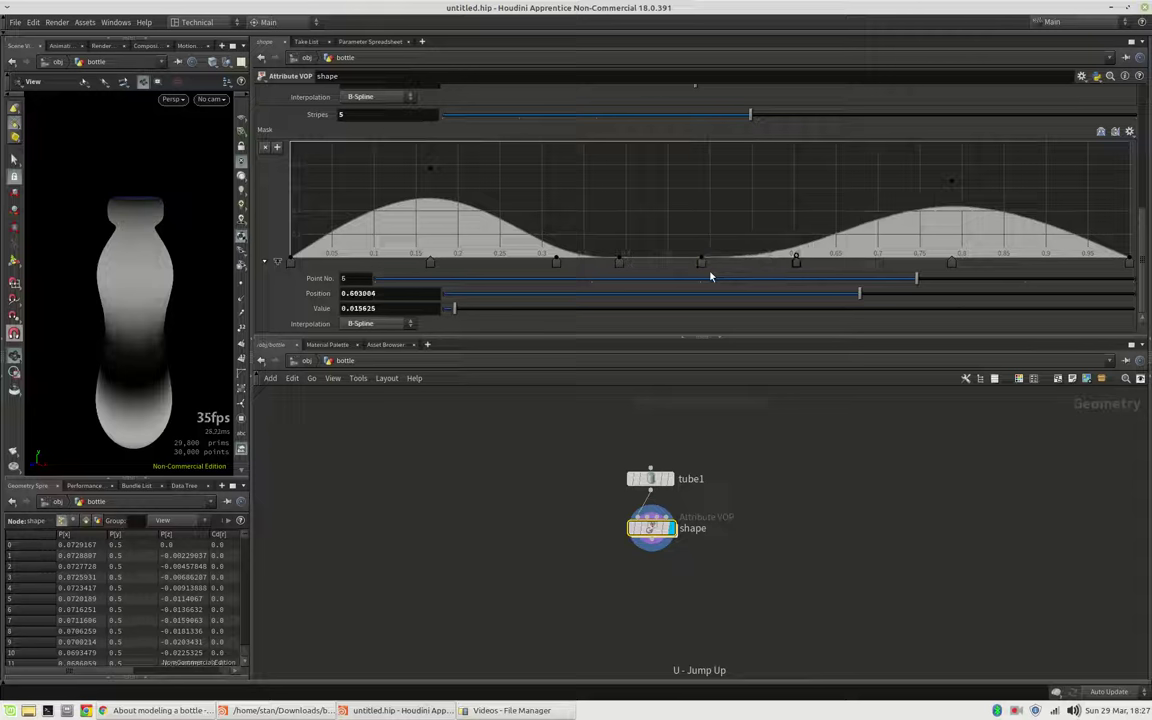
{"action": "left_click_drag", "start_coordinate": [708, 265], "coordinate": [846, 270]}
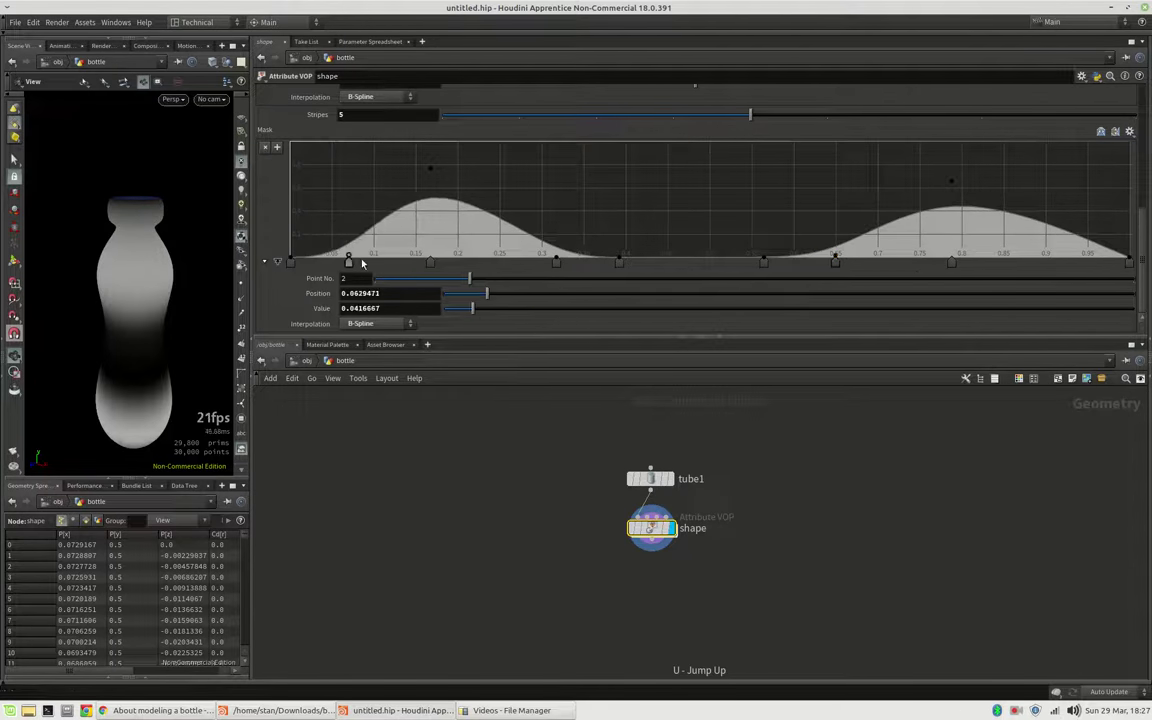
{"action": "left_click", "coordinate": [393, 262]}
Narrow the Mask ramp's second hump and broaden both crests, using peak points near 0.17, 0.28, 0.63 and 0.77.
{"action": "left_click_drag", "start_coordinate": [1038, 262], "coordinate": [896, 265]}
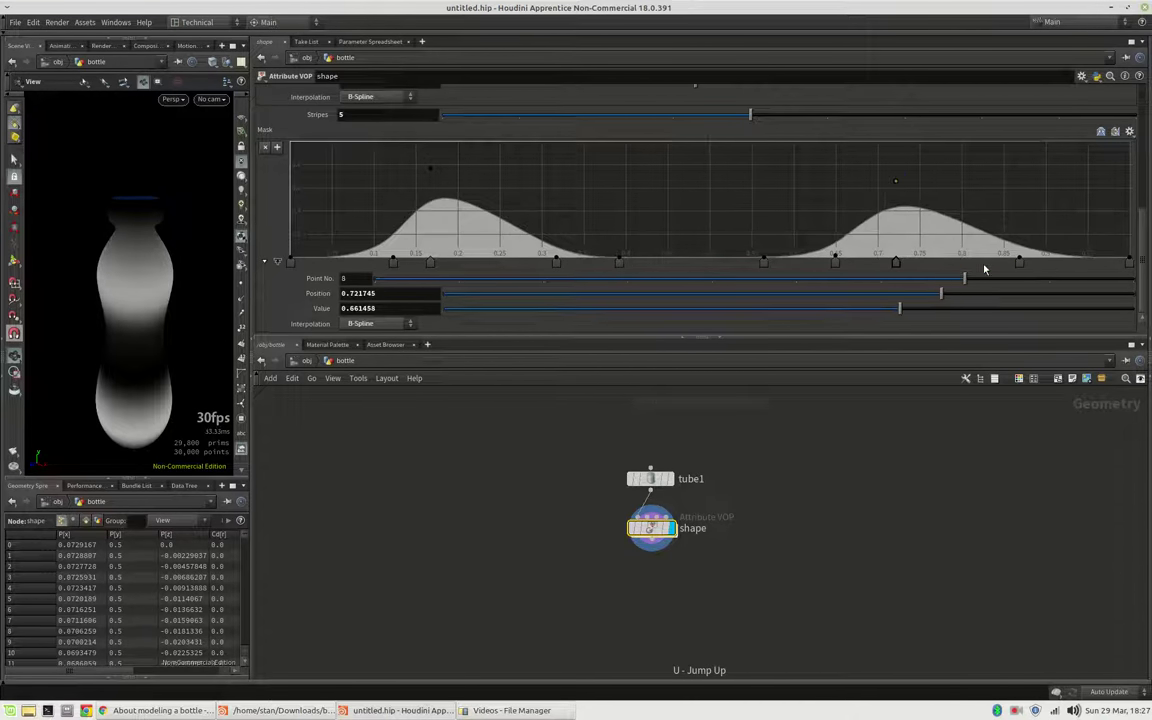
{"action": "left_click_drag", "start_coordinate": [1018, 266], "coordinate": [821, 200]}
{"action": "mouse_move", "coordinate": [905, 268]}
{"action": "left_mouse_down"}
{"action": "mouse_move", "coordinate": [959, 264]}
{"action": "mouse_move", "coordinate": [937, 196]}
{"action": "left_mouse_up"}
{"action": "left_click_drag", "start_coordinate": [494, 214], "coordinate": [522, 180]}
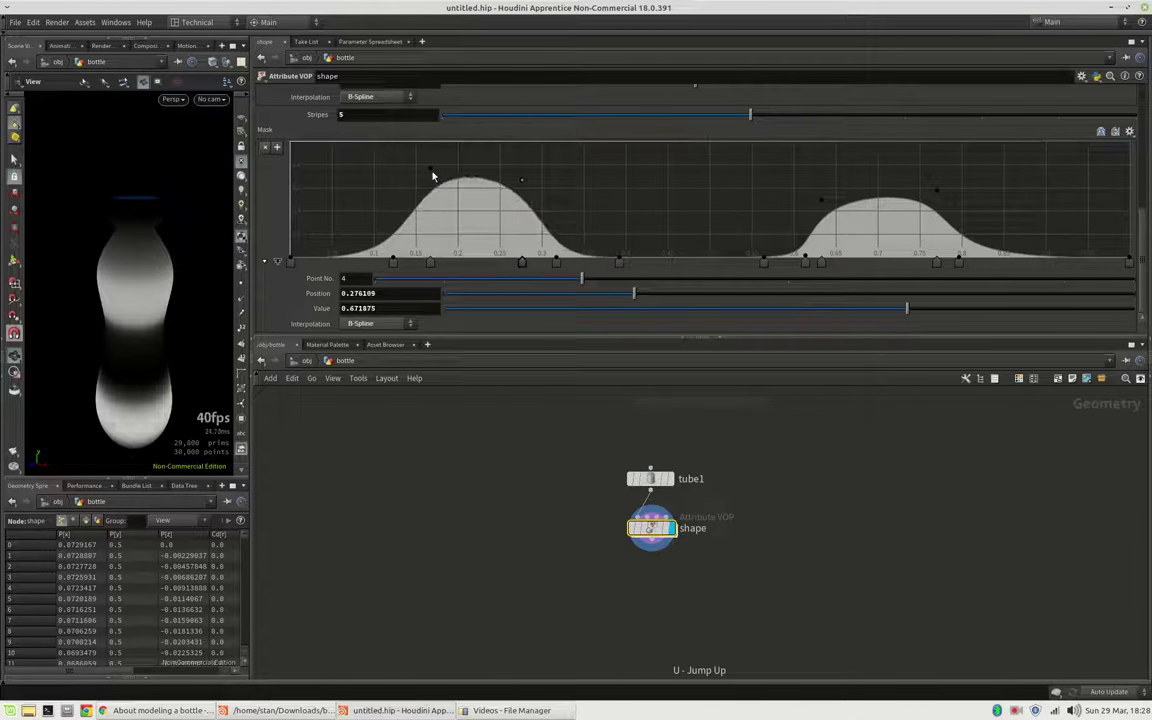
{"action": "left_click_drag", "start_coordinate": [433, 176], "coordinate": [433, 180]}
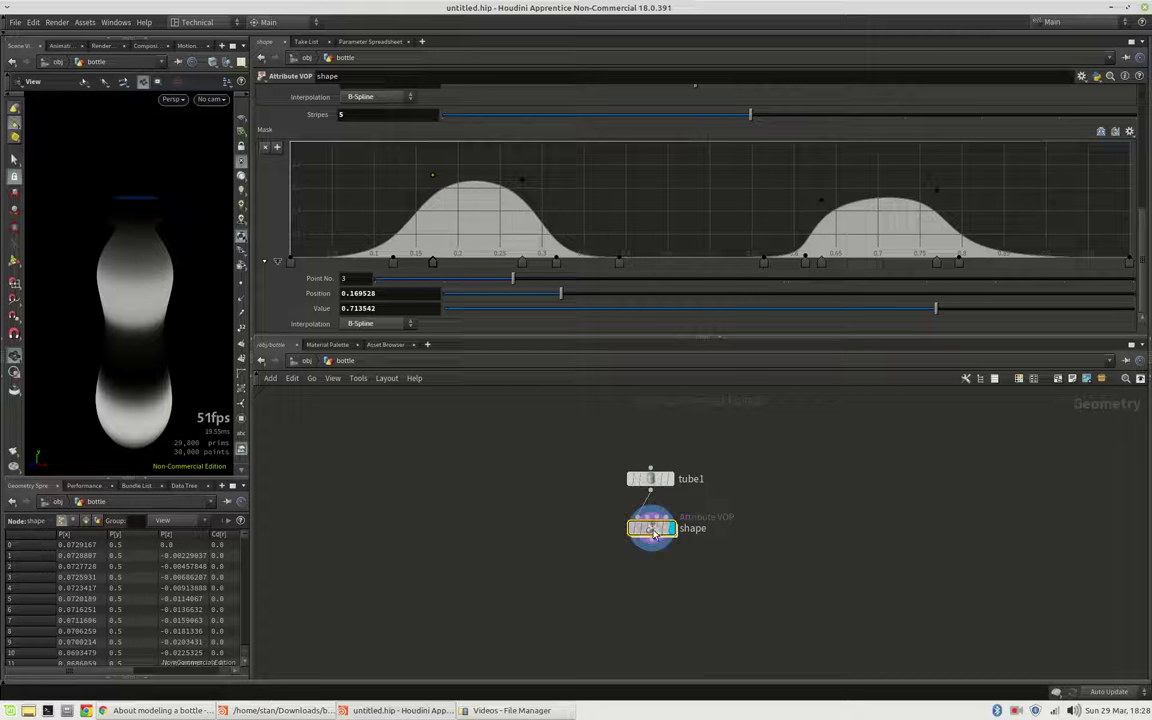
Inside the shape network, add a Multiply node between abs1 and geometryvopoutput1.
{"action": "double_click", "coordinate": [662, 528]}
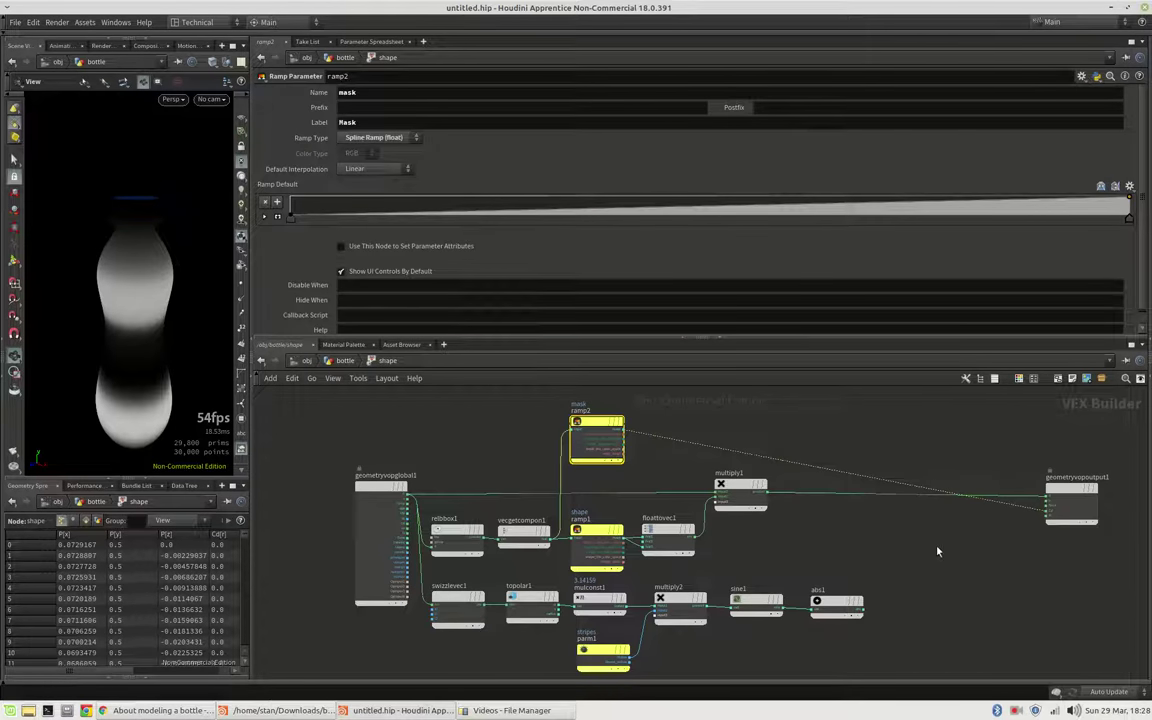
{"action": "key", "text": "Tab"}
{"action": "type", "text": "mu"}
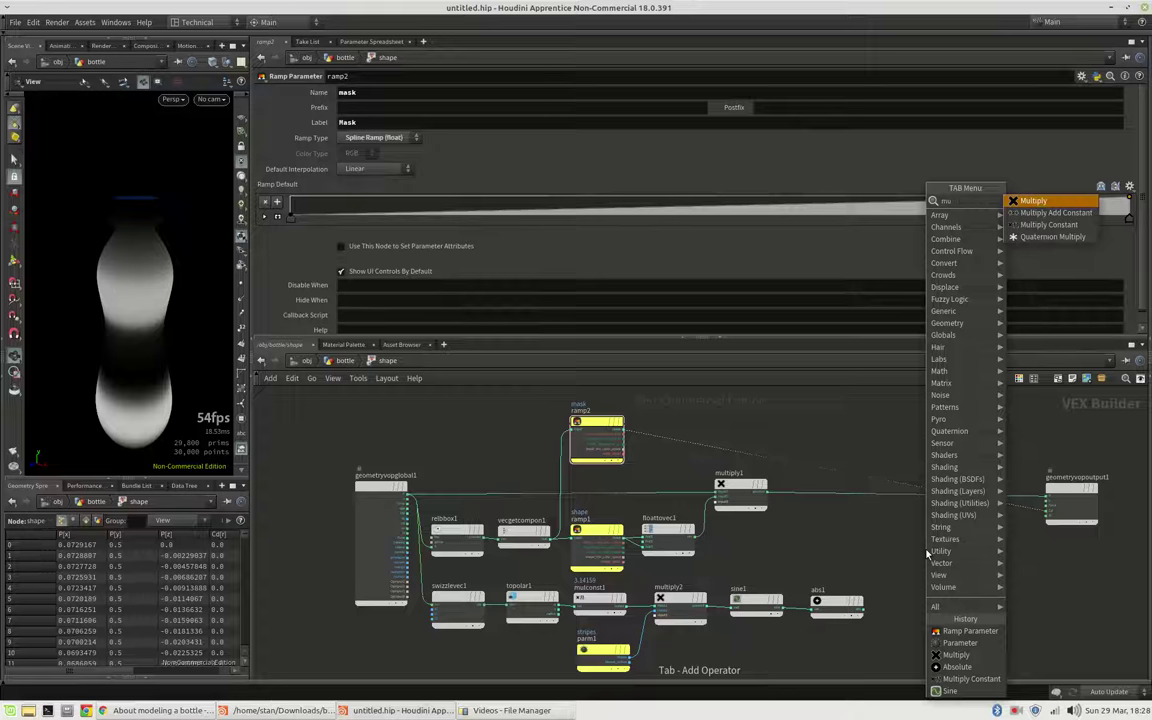
{"action": "type", "text": "lt"}
{"action": "key", "text": "Return"}
{"action": "left_click", "coordinate": [924, 540]}
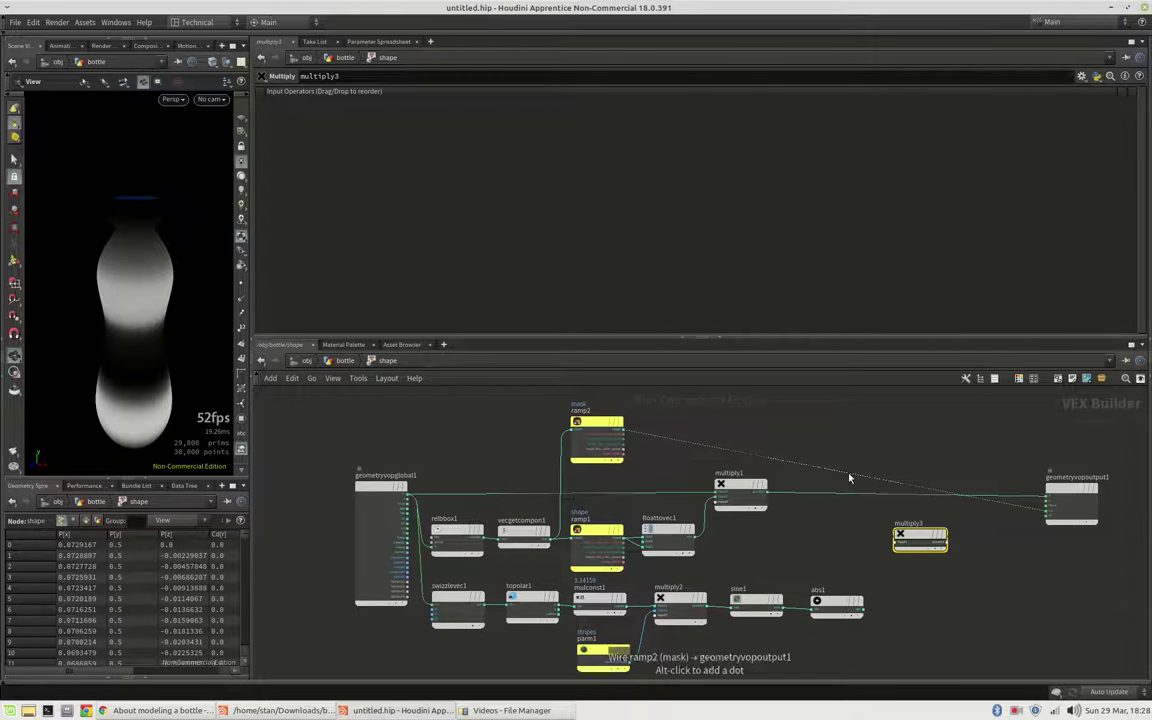
Wire ramp2's mask and abs1 into the new Multiply node, feed its product to the output's color input, and inspect the bottle.
{"action": "left_click_drag", "start_coordinate": [849, 478], "coordinate": [898, 550]}
{"action": "left_click_drag", "start_coordinate": [866, 609], "coordinate": [898, 558]}
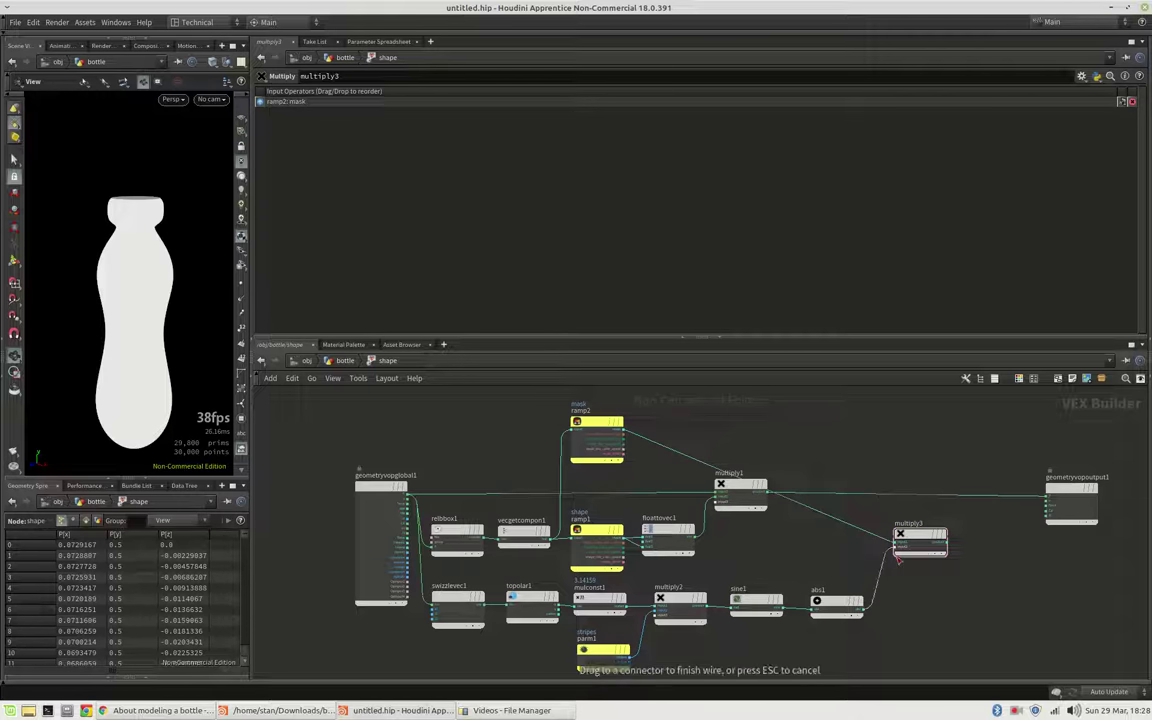
{"action": "left_click", "coordinate": [898, 548]}
{"action": "left_click", "coordinate": [946, 541]}
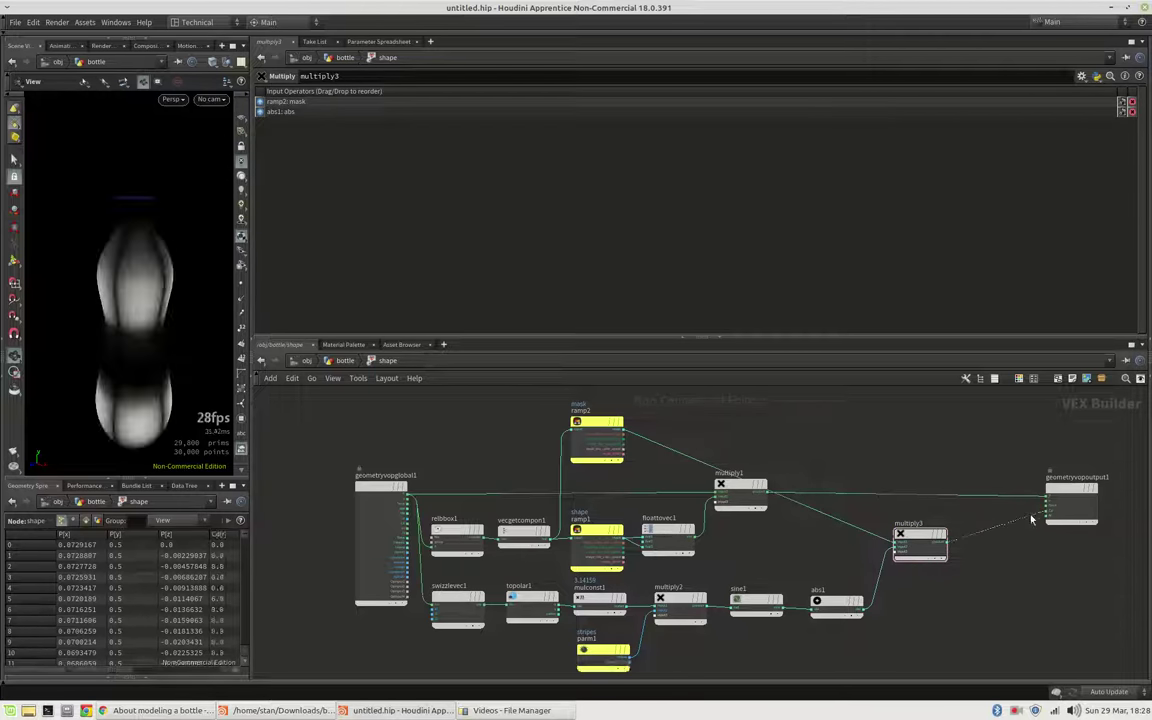
{"action": "left_click_drag", "start_coordinate": [177, 332], "coordinate": [160, 350]}
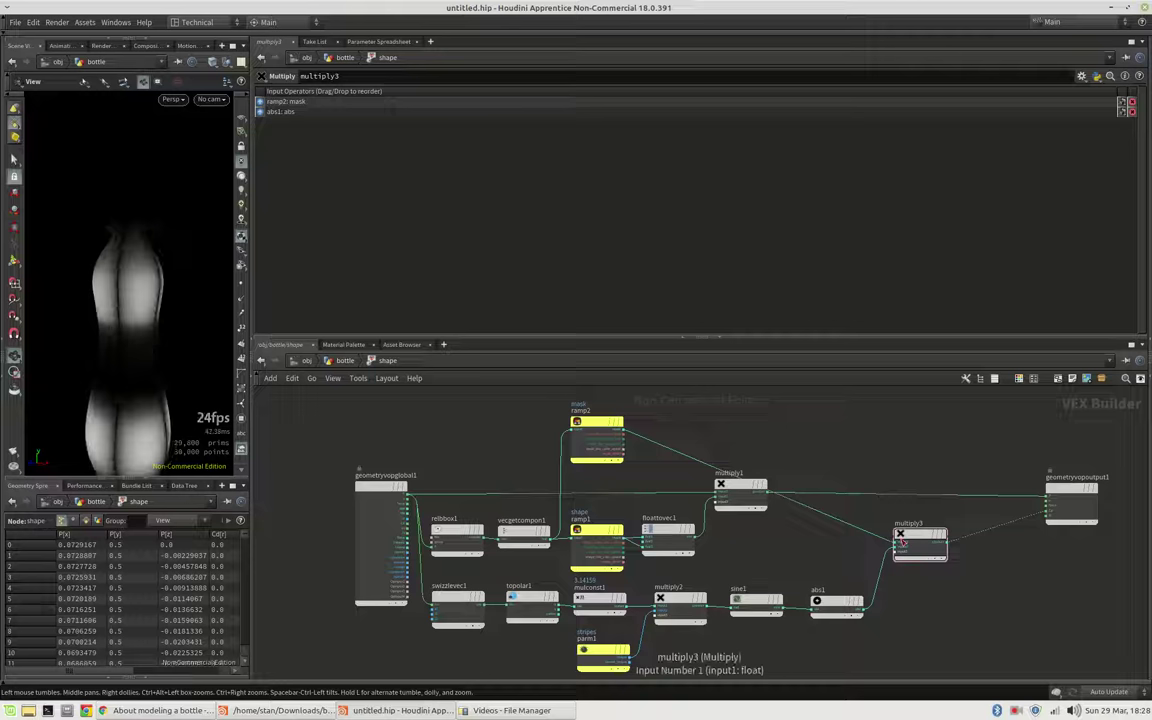
Add a Displace Along Normal node before geometryvopoutput1 and feed multiply1's product into its P input.
{"action": "left_click_drag", "start_coordinate": [903, 541], "coordinate": [892, 570]}
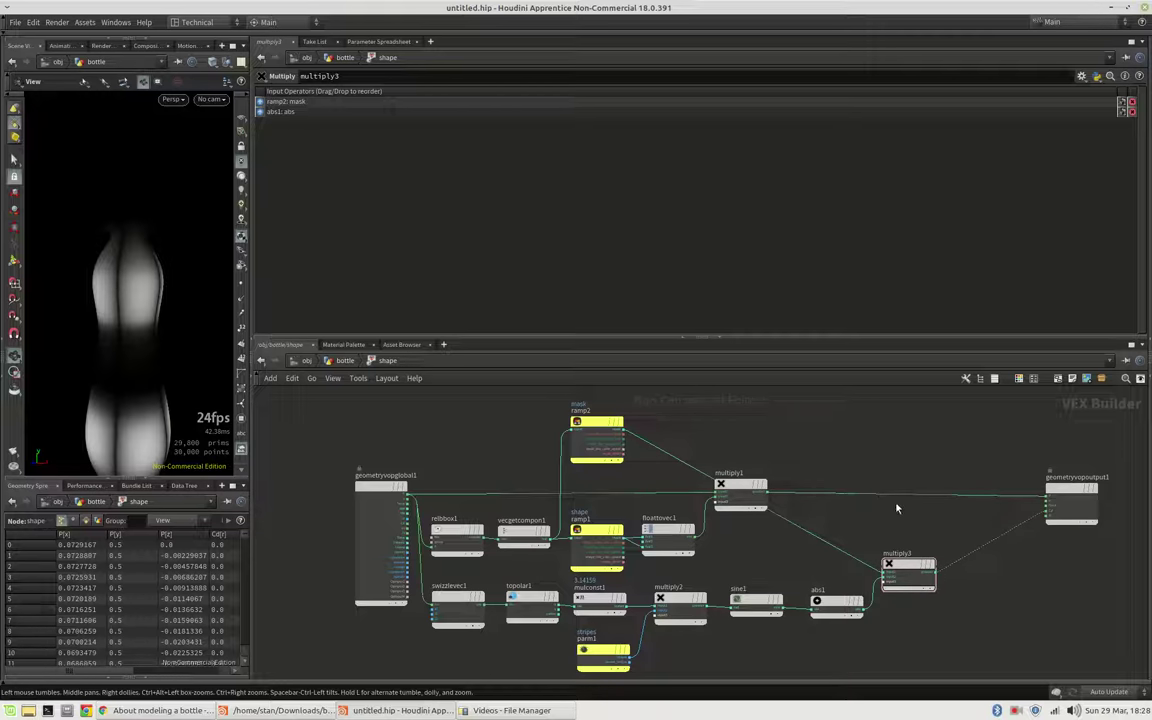
{"action": "key", "text": "Tab"}
{"action": "type", "text": "disp"}
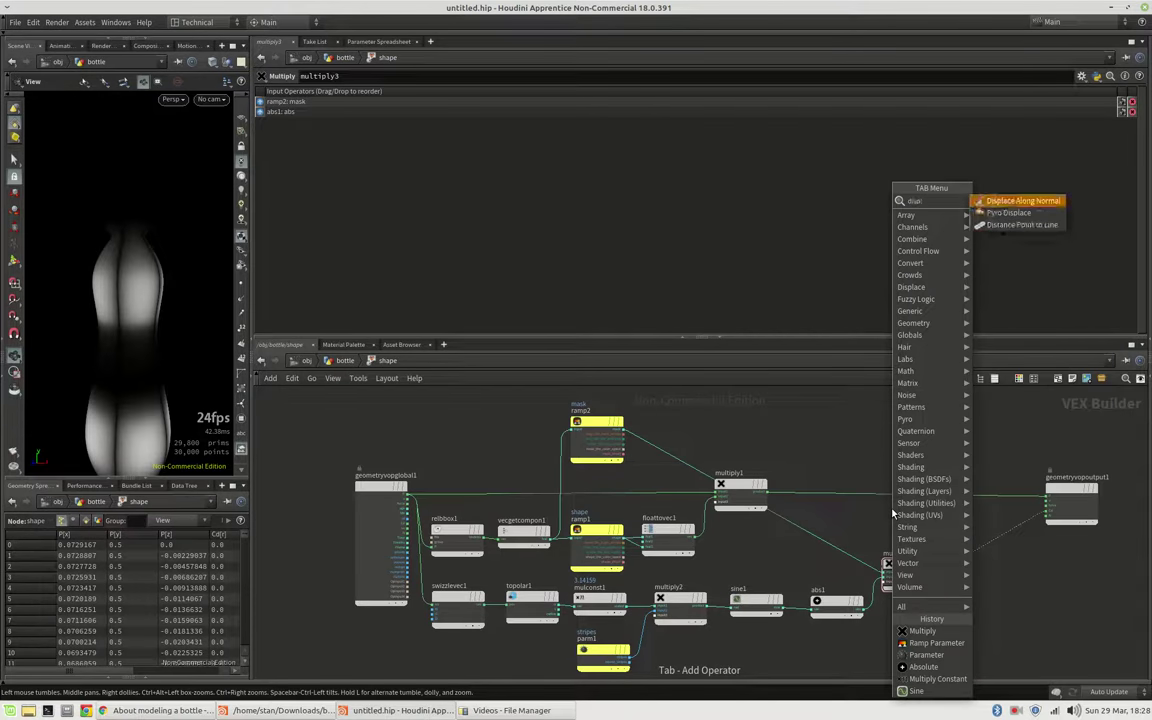
{"action": "key", "text": "Return"}
{"action": "left_click", "coordinate": [893, 512]}
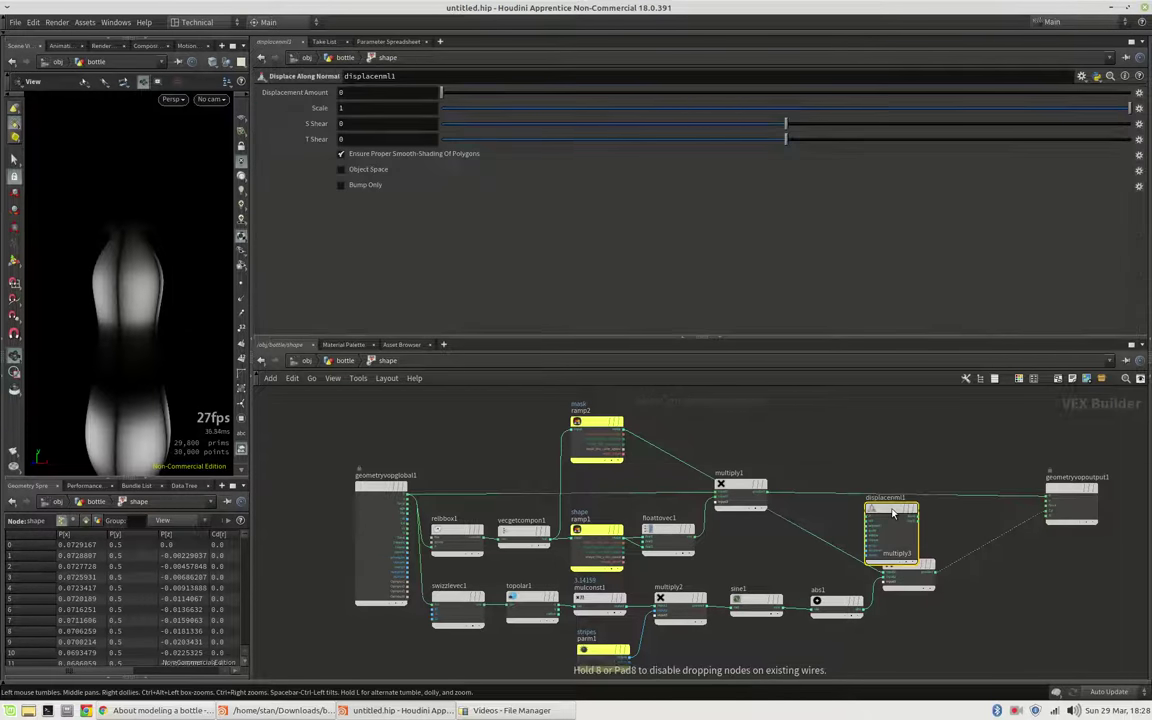
{"action": "left_click_drag", "start_coordinate": [890, 520], "coordinate": [950, 473]}
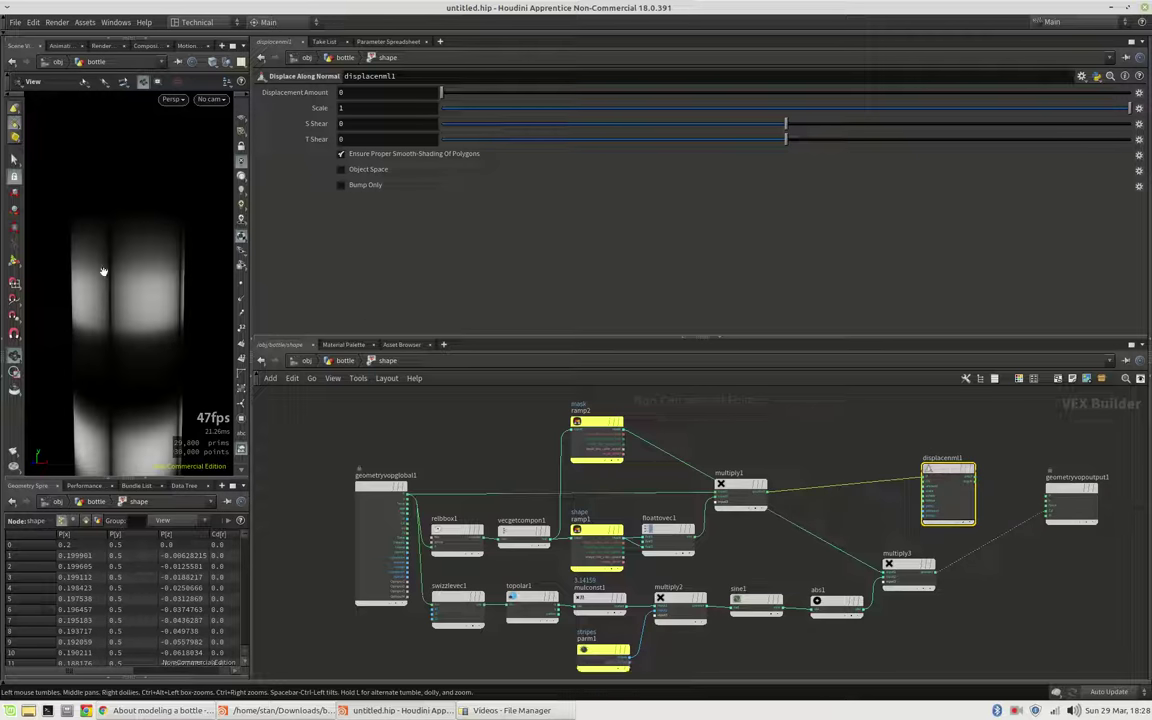
Wire displacenml1's dispP to the output's P, and reroute multiply3's product from the output's color to the displacement amount.
{"action": "left_click_drag", "start_coordinate": [108, 308], "coordinate": [112, 309]}
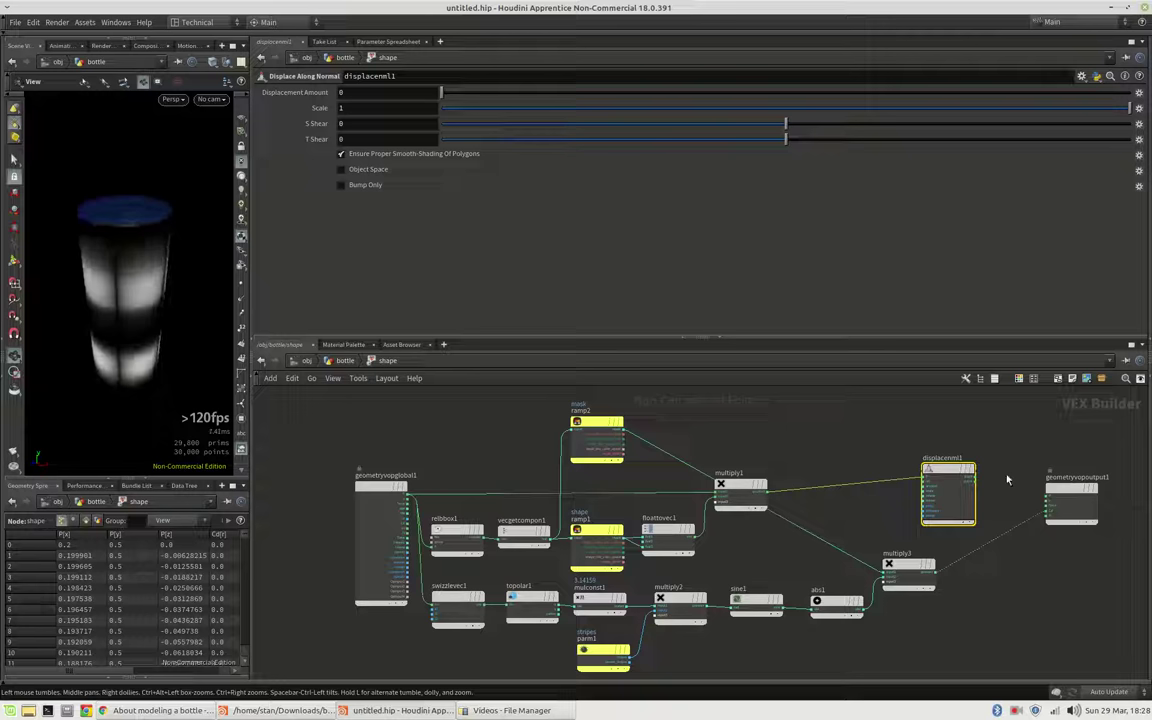
{"action": "left_click_drag", "start_coordinate": [977, 479], "coordinate": [1032, 503]}
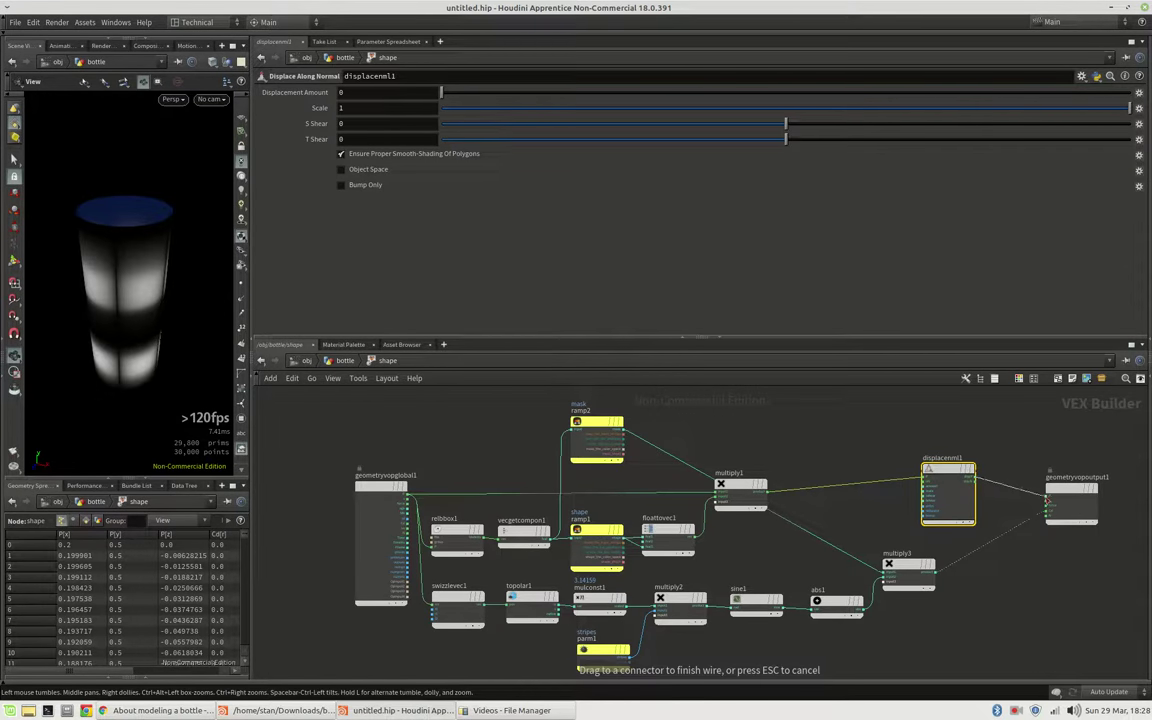
{"action": "left_click", "coordinate": [1047, 505]}
{"action": "left_click", "coordinate": [935, 566]}
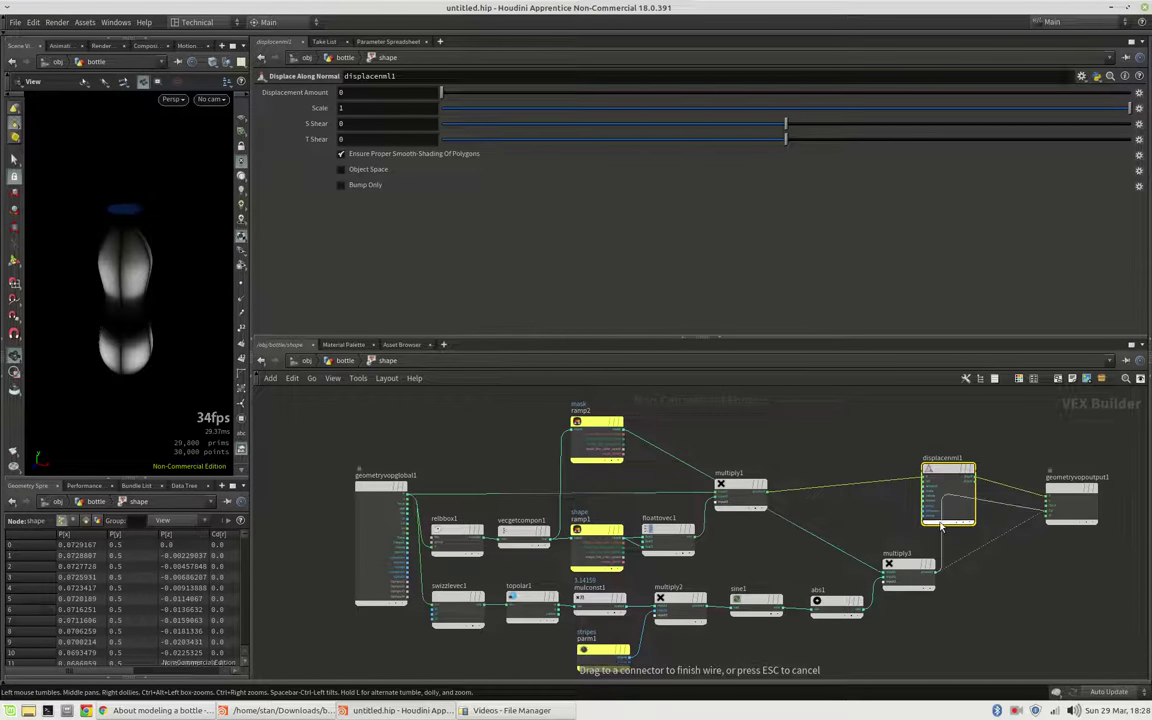
{"action": "left_click", "coordinate": [929, 490]}
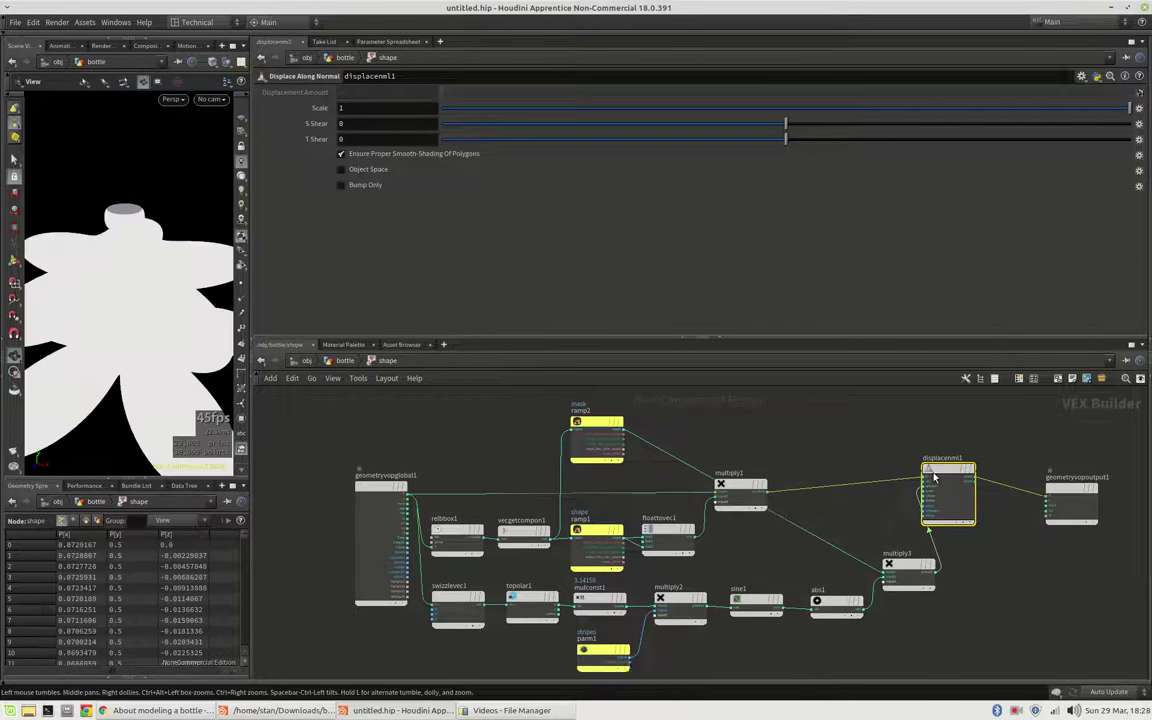
{"action": "left_click_drag", "start_coordinate": [935, 485], "coordinate": [956, 505]}
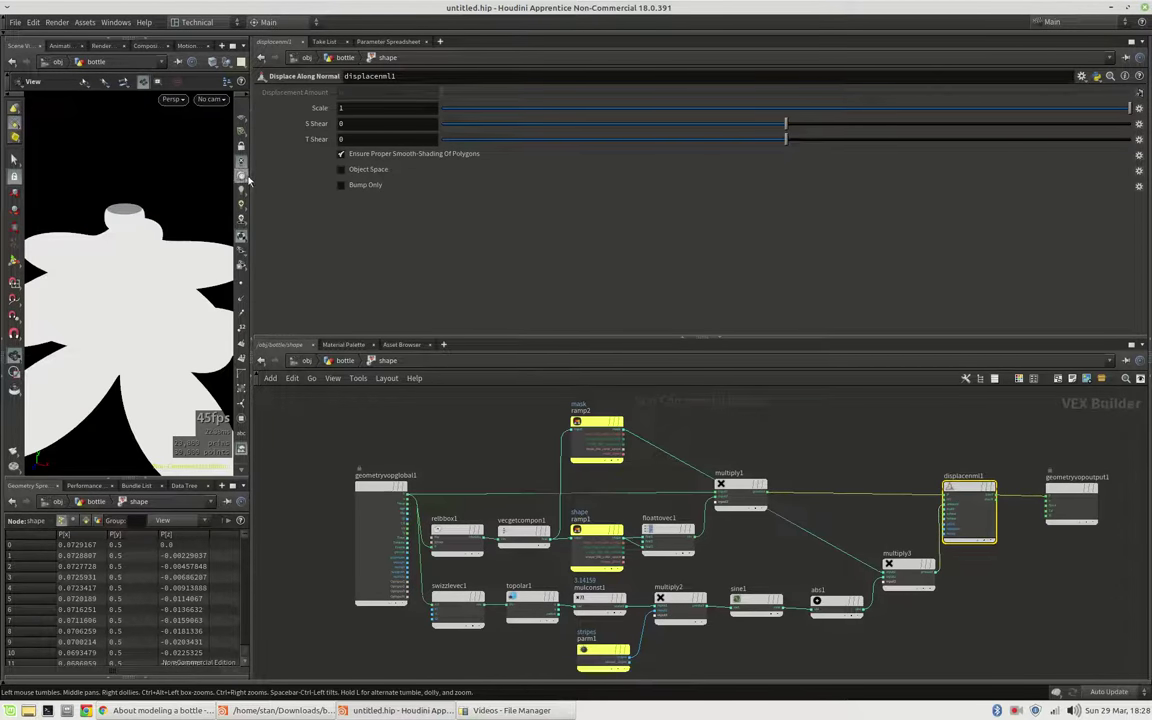
Switch the viewport to shaded lighting and set the Displace Along Normal node's scale to 0.072.
{"action": "left_click", "coordinate": [243, 176]}
{"action": "mouse_move", "coordinate": [143, 236]}
{"action": "left_mouse_down"}
{"action": "mouse_move", "coordinate": [60, 290]}
{"action": "mouse_move", "coordinate": [88, 306]}
{"action": "mouse_move", "coordinate": [82, 262]}
{"action": "left_mouse_up"}
{"action": "scroll", "coordinate": [76, 254], "scroll_direction": "up", "scroll_amount": 2}
{"action": "left_click_drag", "start_coordinate": [956, 492], "coordinate": [976, 498]}
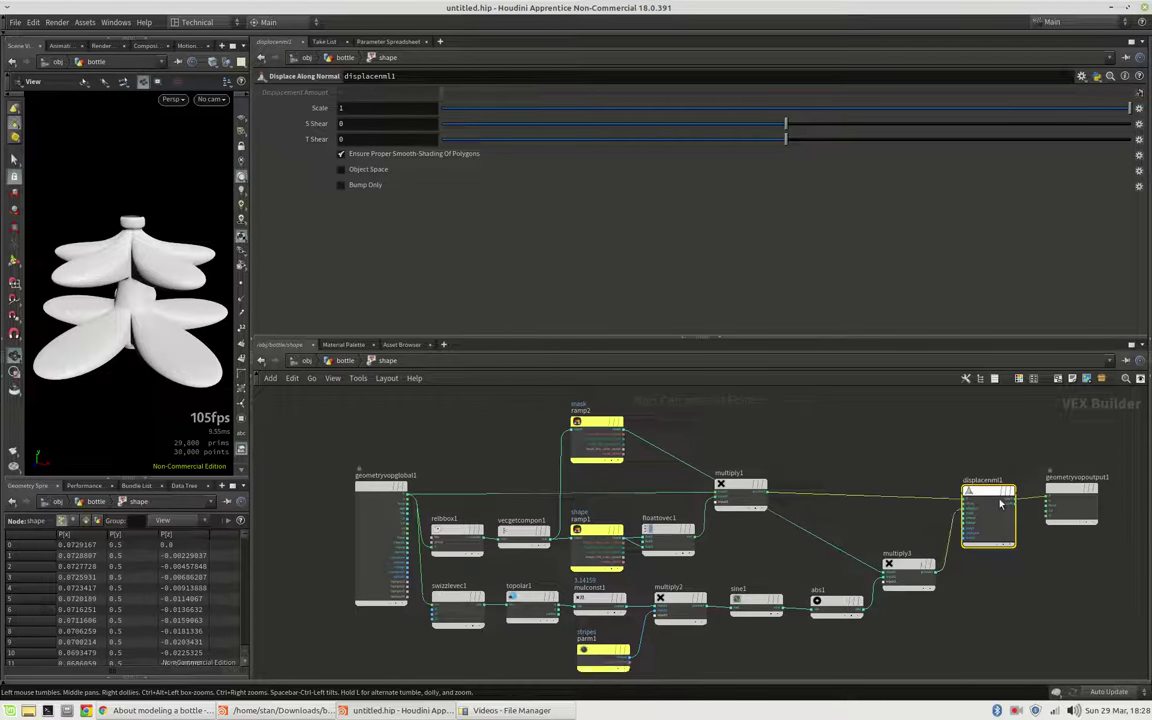
{"action": "scroll", "coordinate": [1000, 503], "scroll_direction": "up", "scroll_amount": 4}
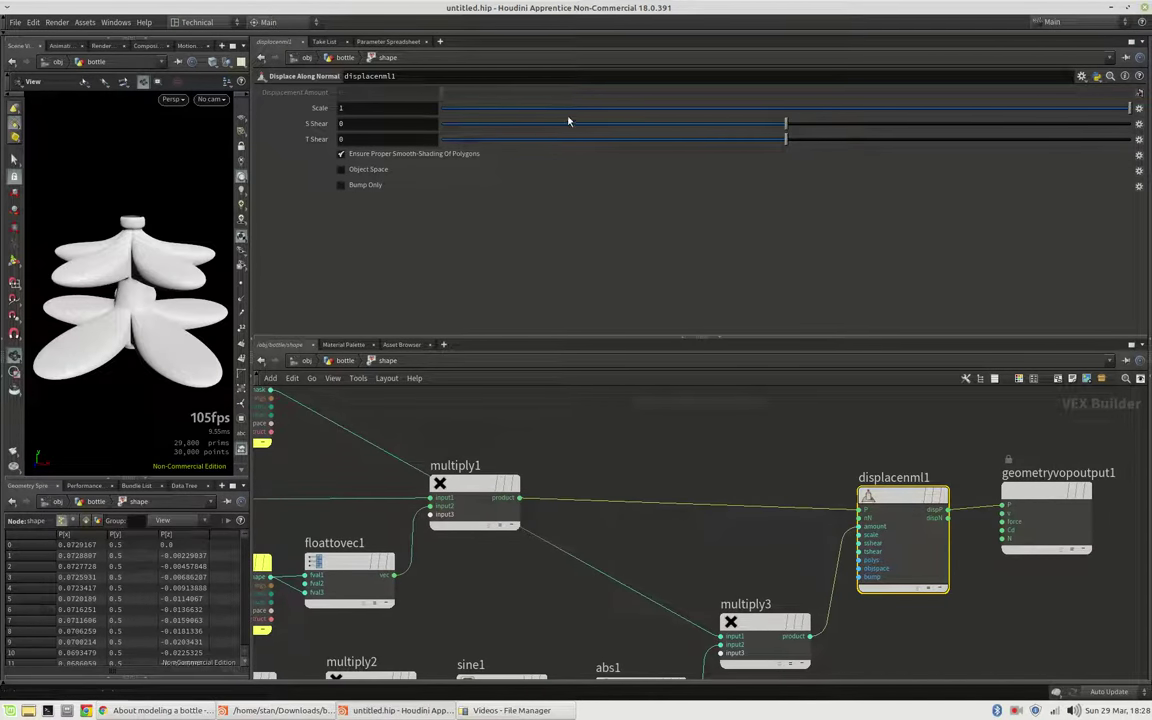
{"action": "left_click_drag", "start_coordinate": [850, 108], "coordinate": [810, 113]}
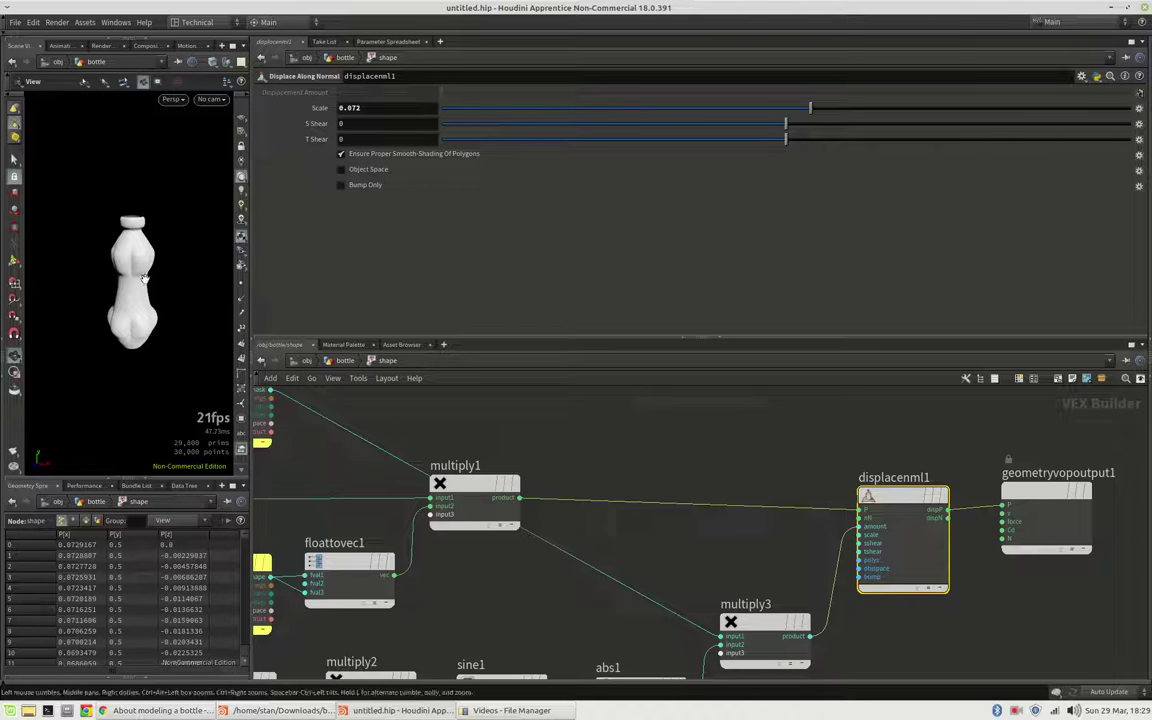
{"action": "scroll", "coordinate": [183, 375], "scroll_direction": "up", "scroll_amount": 2}
{"action": "left_click_drag", "start_coordinate": [216, 265], "coordinate": [160, 285]}
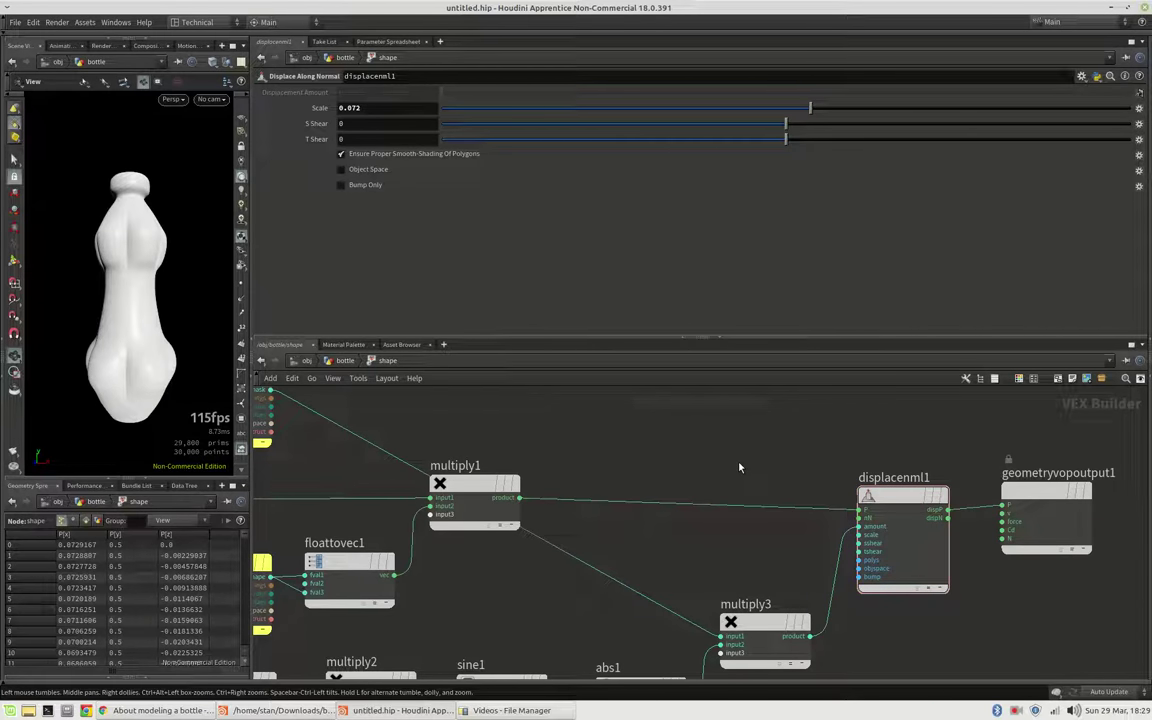
Back on the shape node, reduce the Mask ramp's first hump to a single peak point near 0.23, deleting its surrounding points.
{"action": "key", "text": "u"}
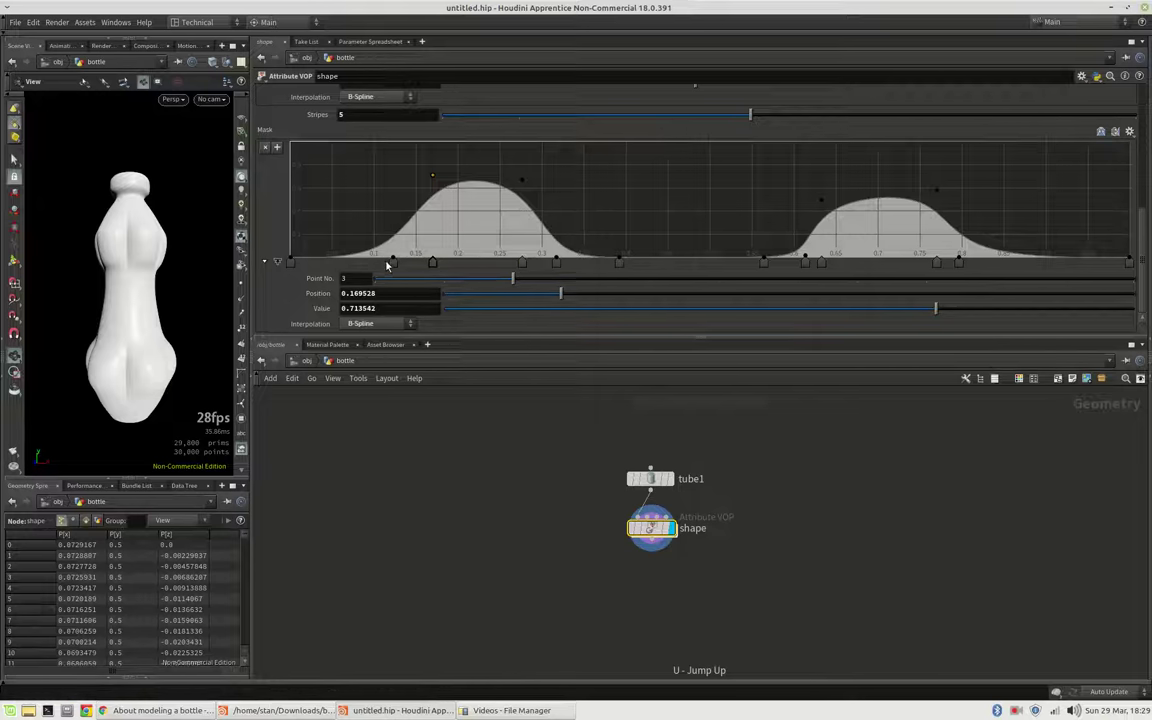
{"action": "left_click_drag", "start_coordinate": [395, 265], "coordinate": [364, 262]}
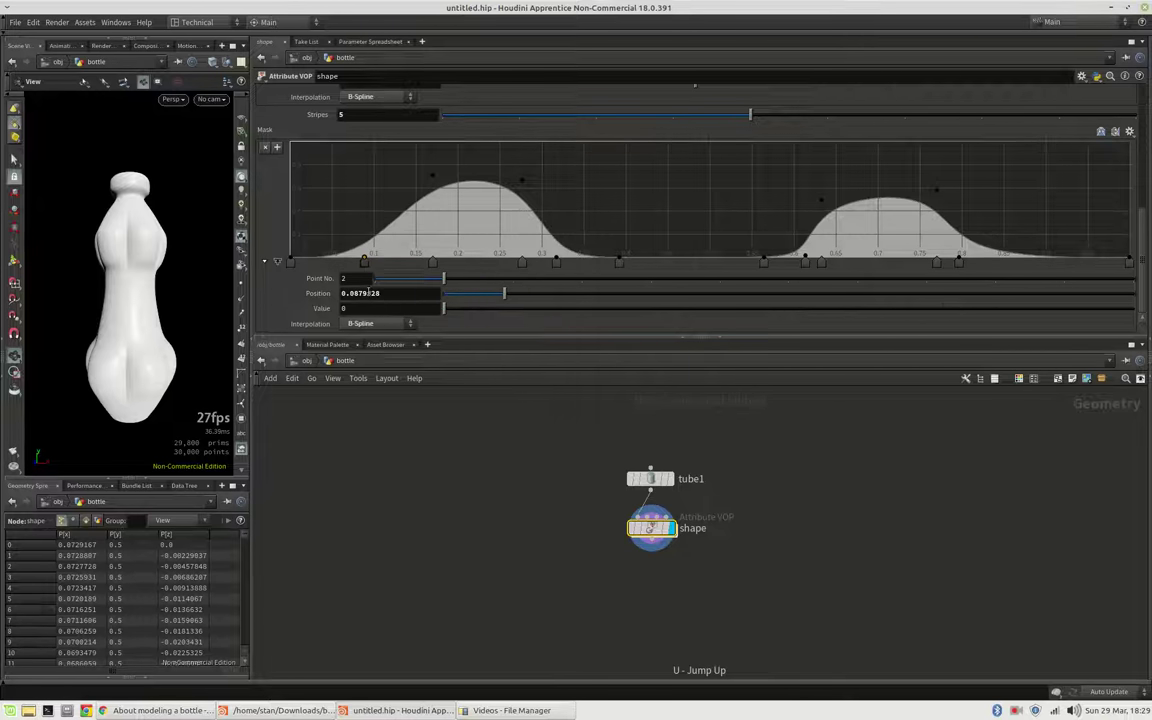
{"action": "key", "text": "Delete"}
{"action": "left_click", "coordinate": [434, 262]}
{"action": "key", "text": "Delete"}
{"action": "left_click", "coordinate": [523, 260]}
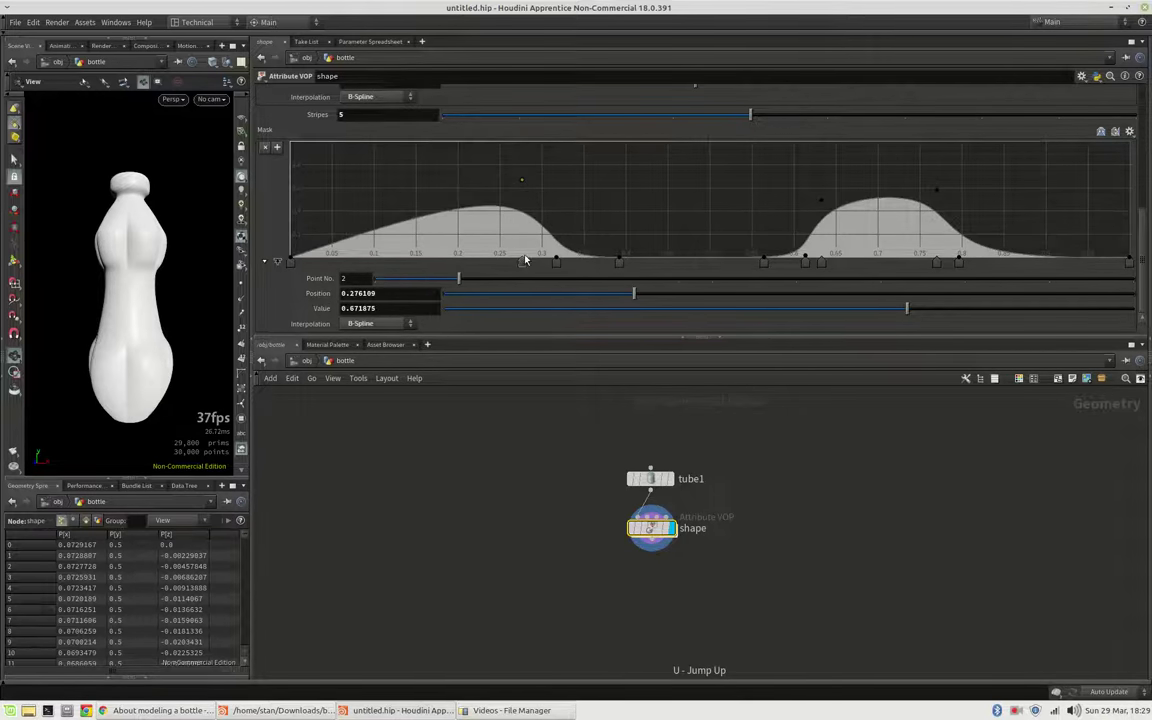
{"action": "left_click_drag", "start_coordinate": [521, 263], "coordinate": [481, 262]}
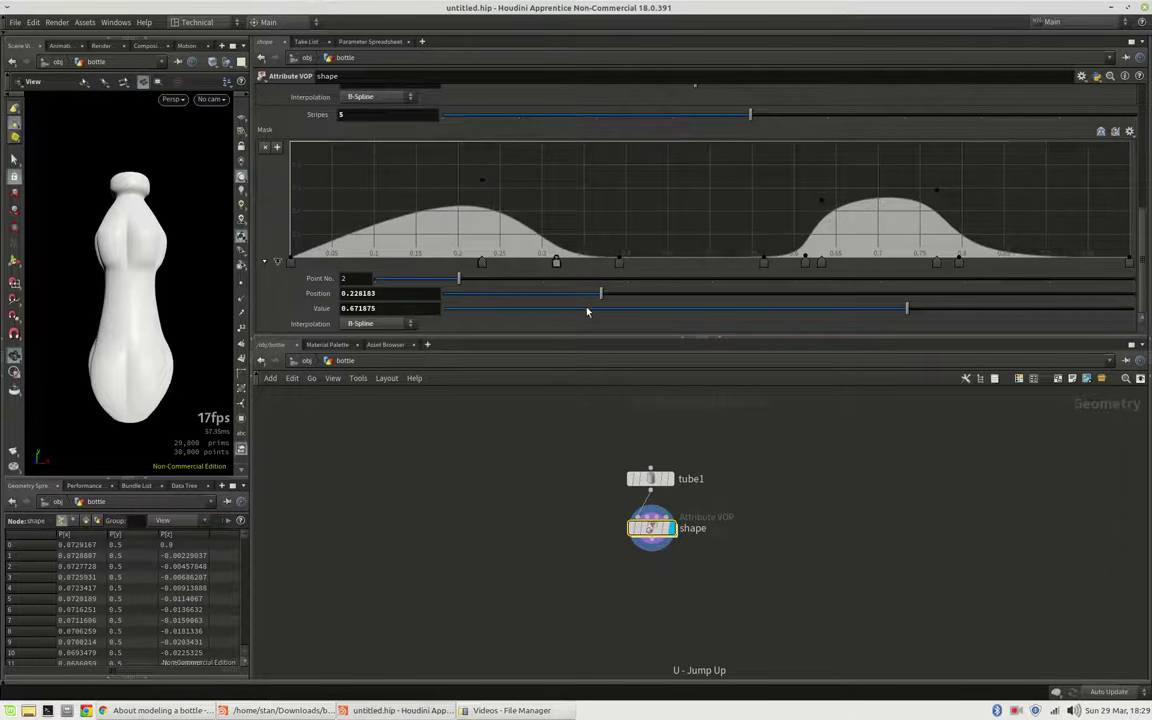
{"action": "key", "text": "Delete"}
{"action": "left_click", "coordinate": [620, 264]}
{"action": "key", "text": "Delete"}
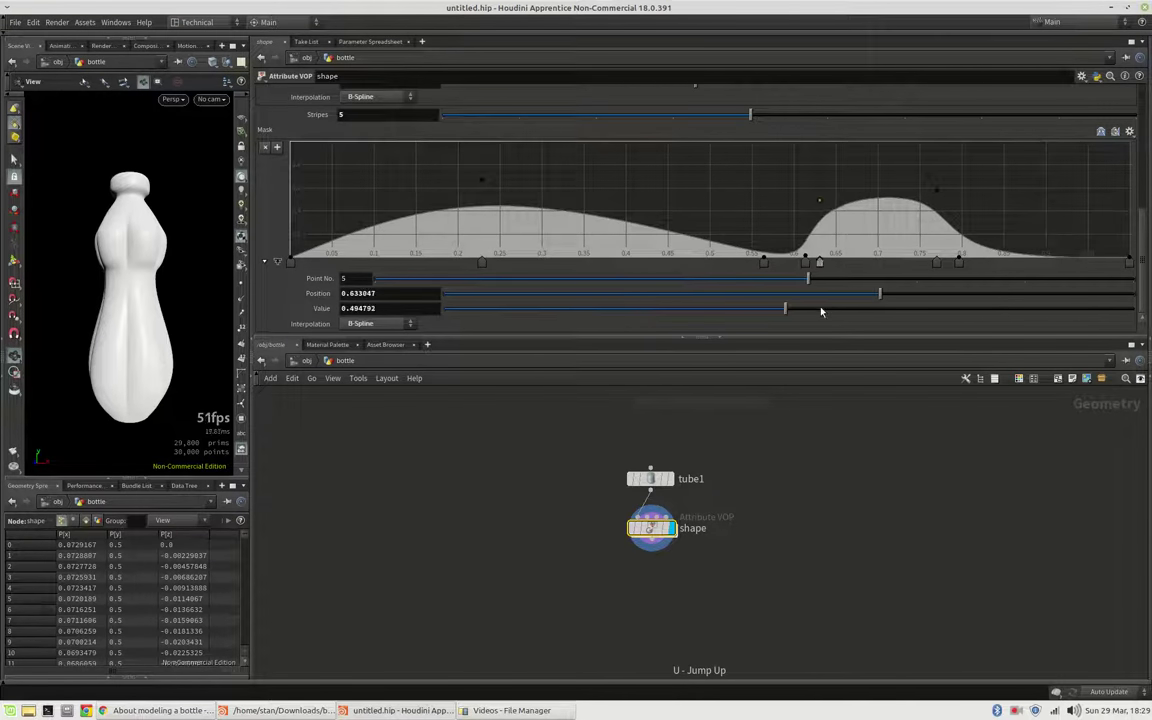
Reduce the Mask ramp's second hump to one peak point near 0.77 with a value of about 0.79.
{"action": "left_click", "coordinate": [821, 262], "text": "ctrl"}
{"action": "left_click", "coordinate": [936, 262], "text": "ctrl"}
{"action": "left_click_drag", "start_coordinate": [960, 262], "coordinate": [938, 165]}
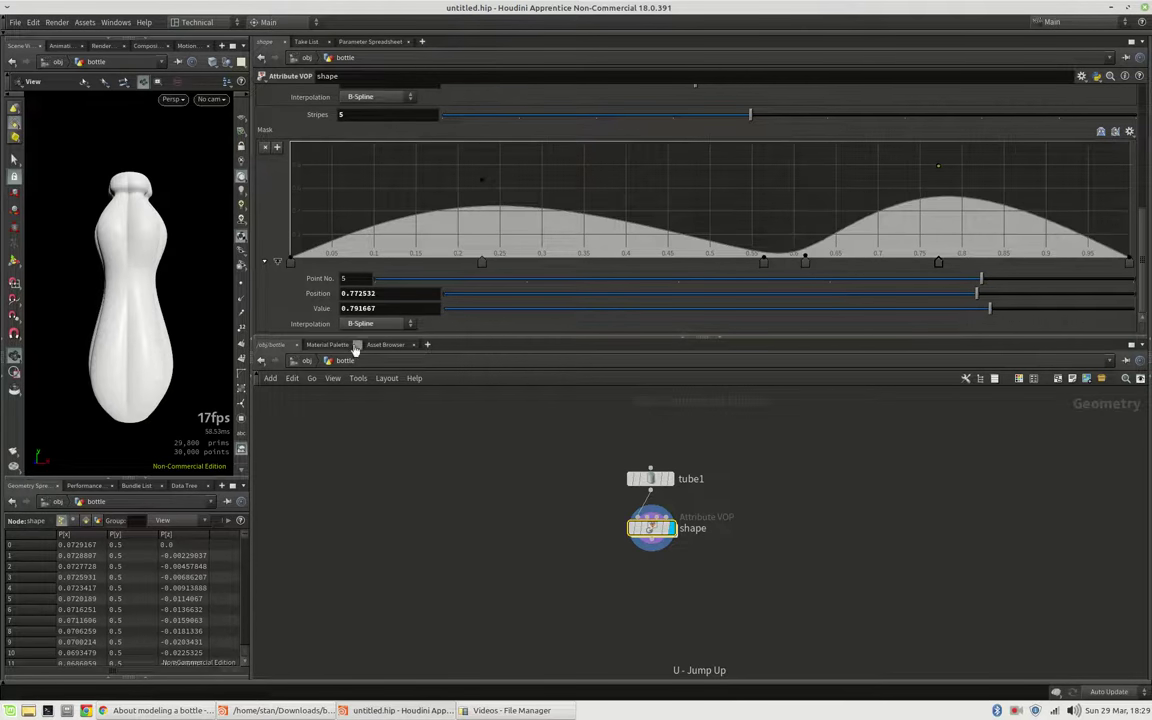
Set the Mask ramp's start point, first peak and dip point near 0.56 to Monotone Cubic interpolation.
{"action": "left_click", "coordinate": [292, 261]}
{"action": "left_click", "coordinate": [374, 324]}
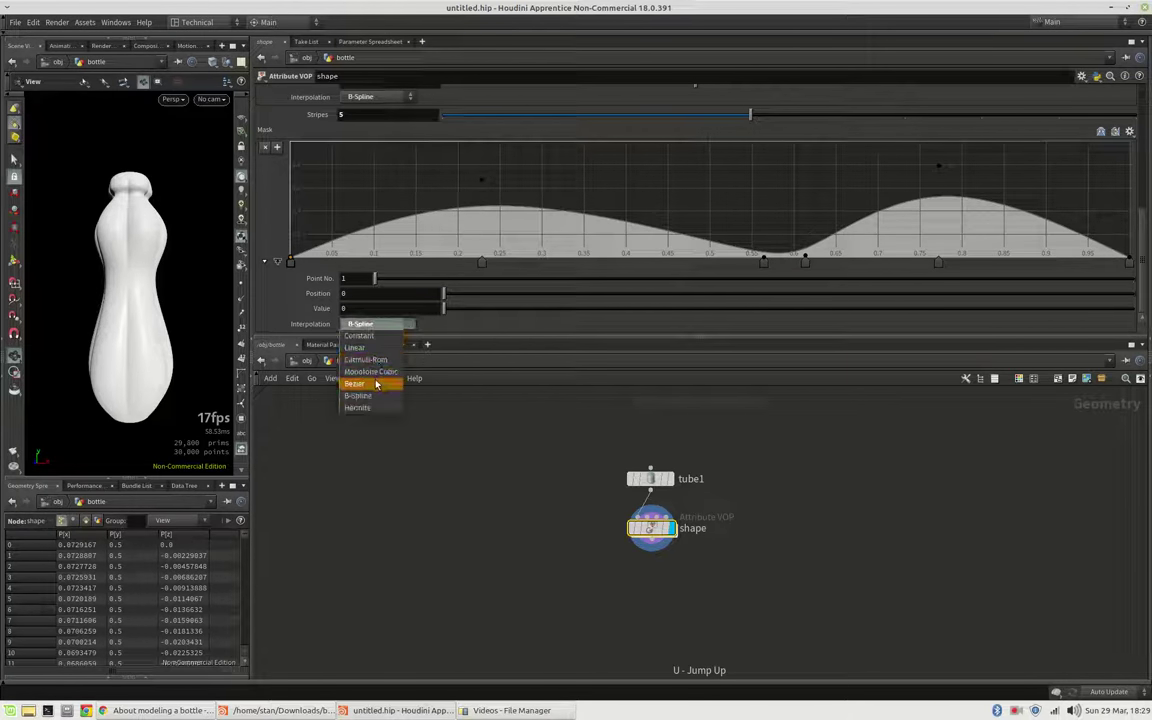
{"action": "left_click", "coordinate": [380, 372]}
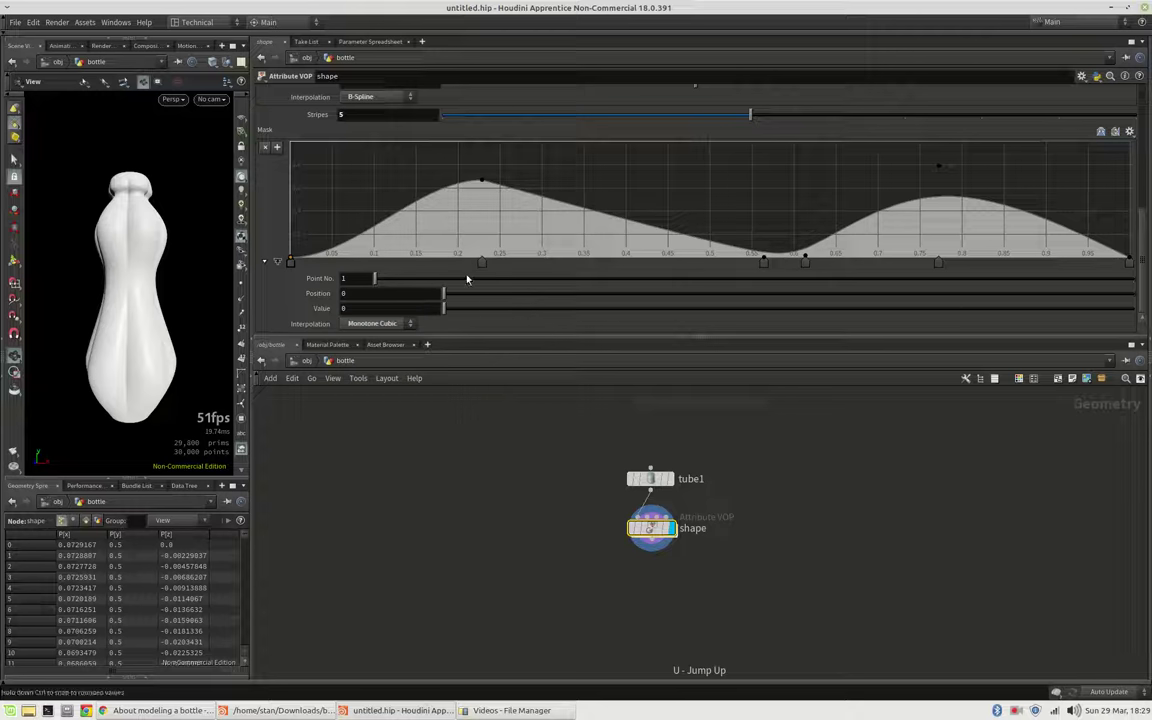
{"action": "left_click", "coordinate": [481, 263]}
{"action": "left_click", "coordinate": [387, 325]}
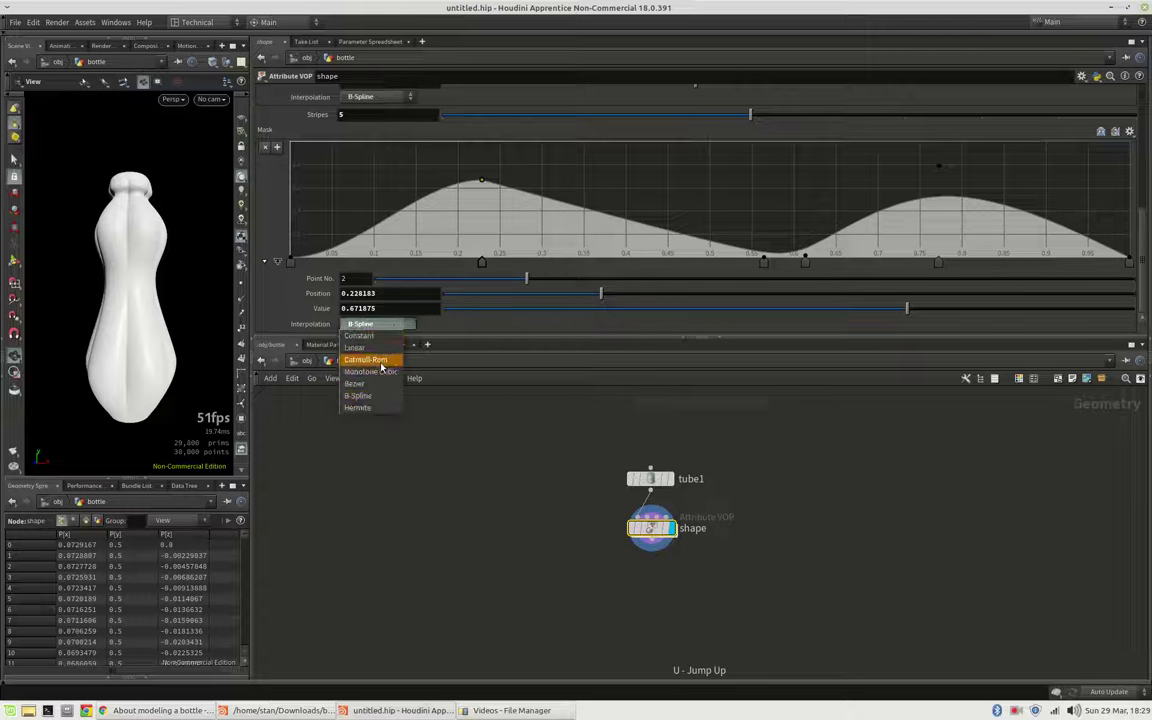
{"action": "left_click", "coordinate": [378, 372]}
{"action": "left_click", "coordinate": [762, 264]}
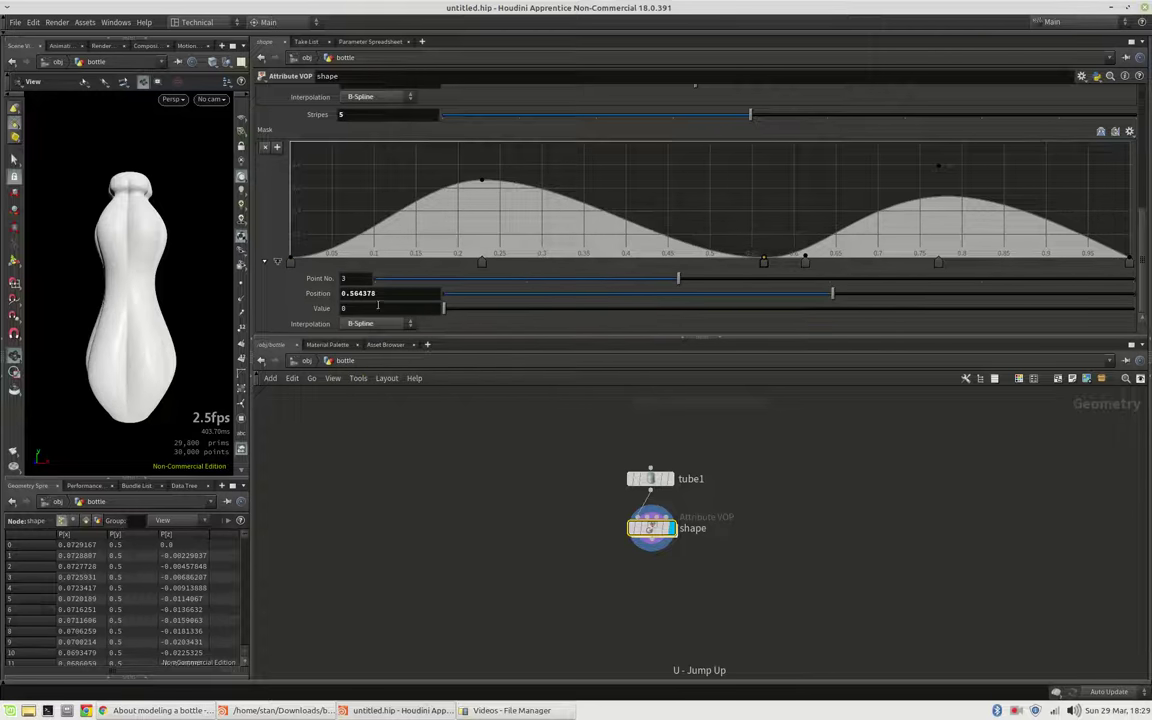
{"action": "left_click", "coordinate": [385, 325]}
{"action": "left_click", "coordinate": [381, 373]}
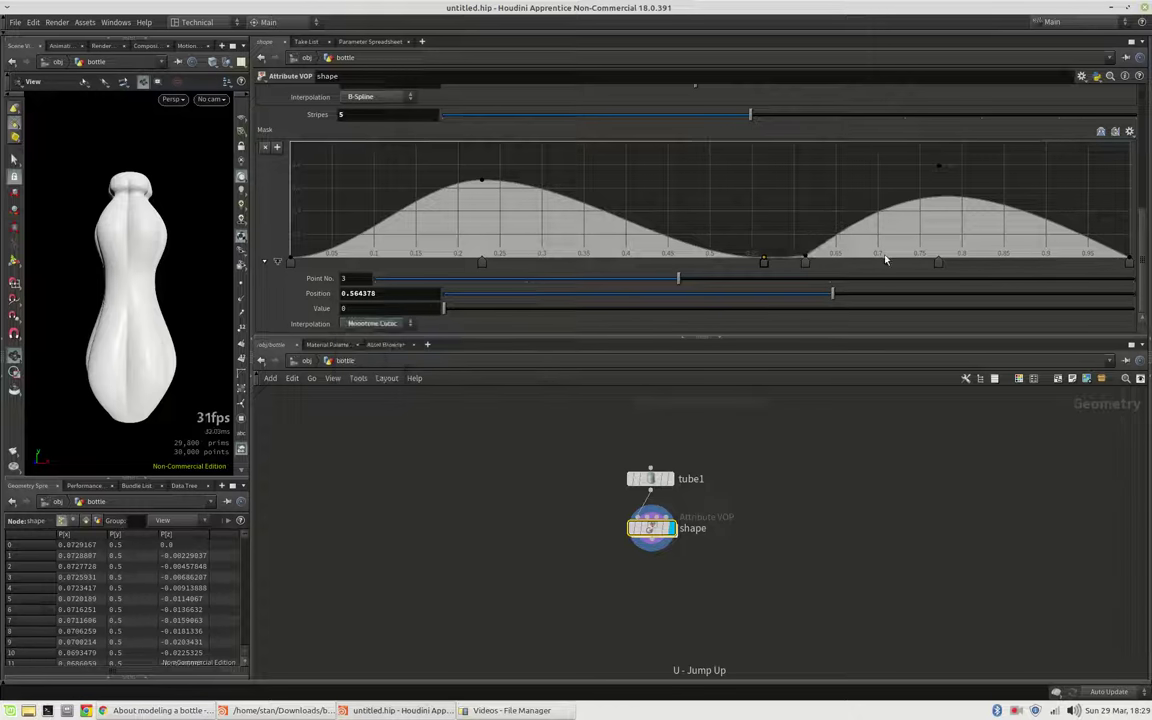
Remove the extra Mask point near 0.61 and set the second peak and end point to Monotone Cubic interpolation.
{"action": "left_click", "coordinate": [937, 263]}
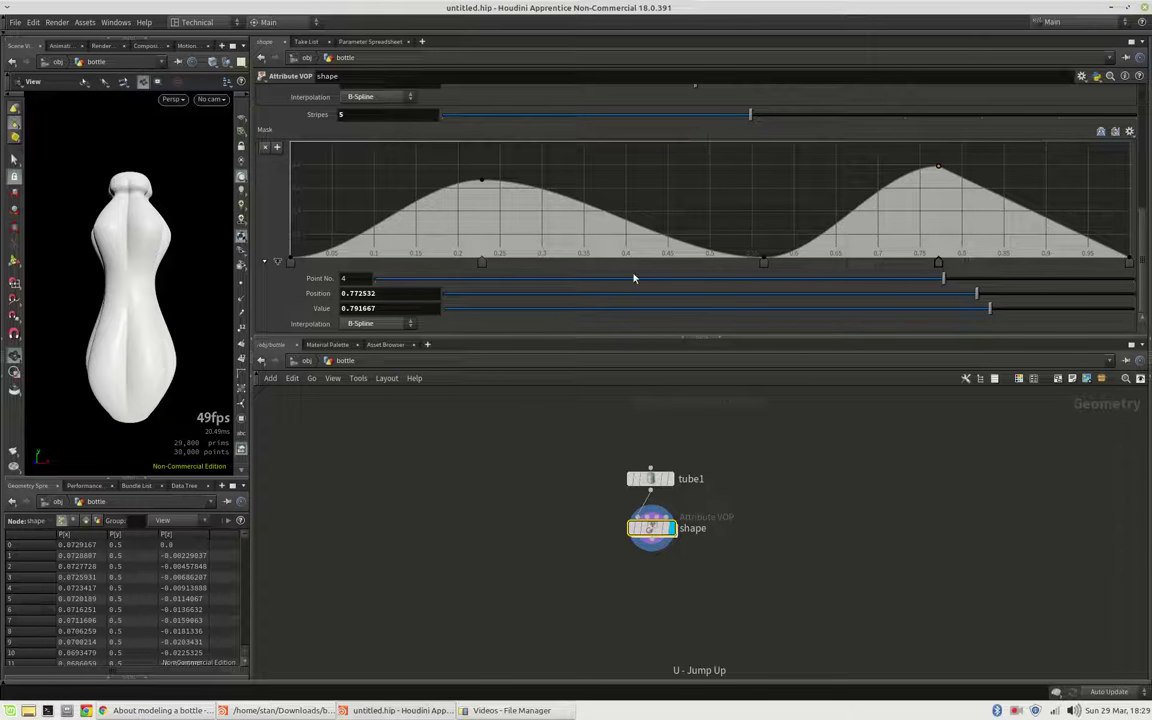
{"action": "left_click", "coordinate": [376, 325]}
{"action": "left_click", "coordinate": [372, 372]}
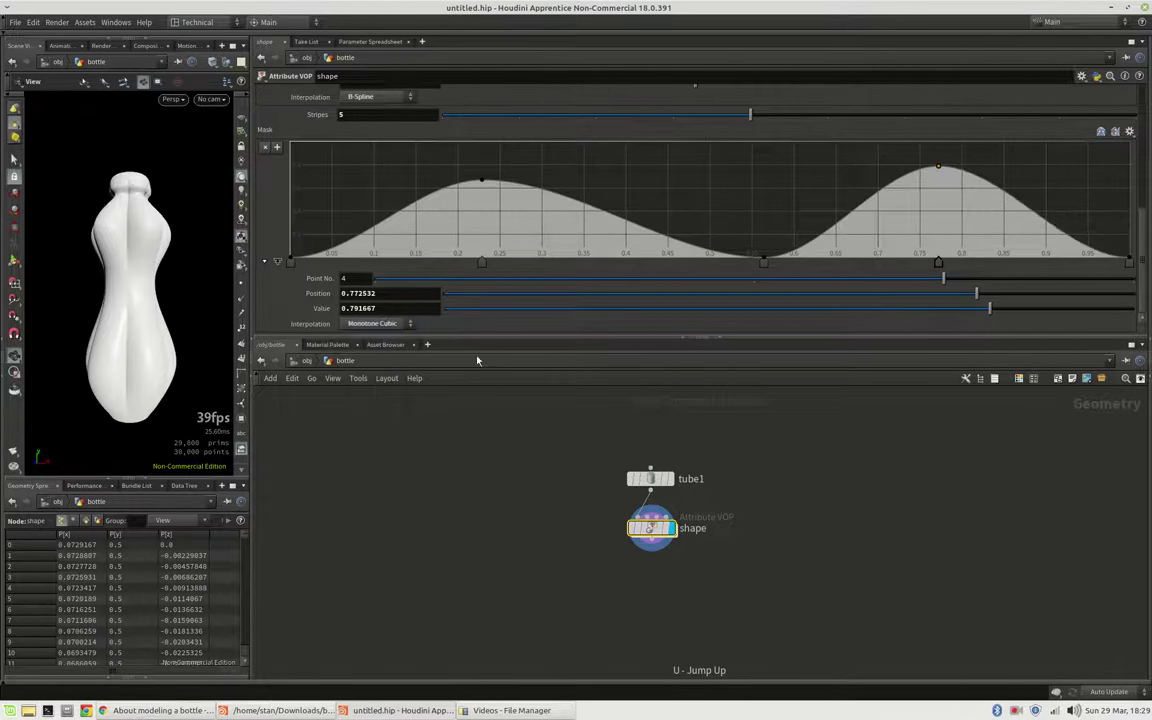
{"action": "left_click", "coordinate": [1131, 263]}
{"action": "left_click", "coordinate": [357, 324]}
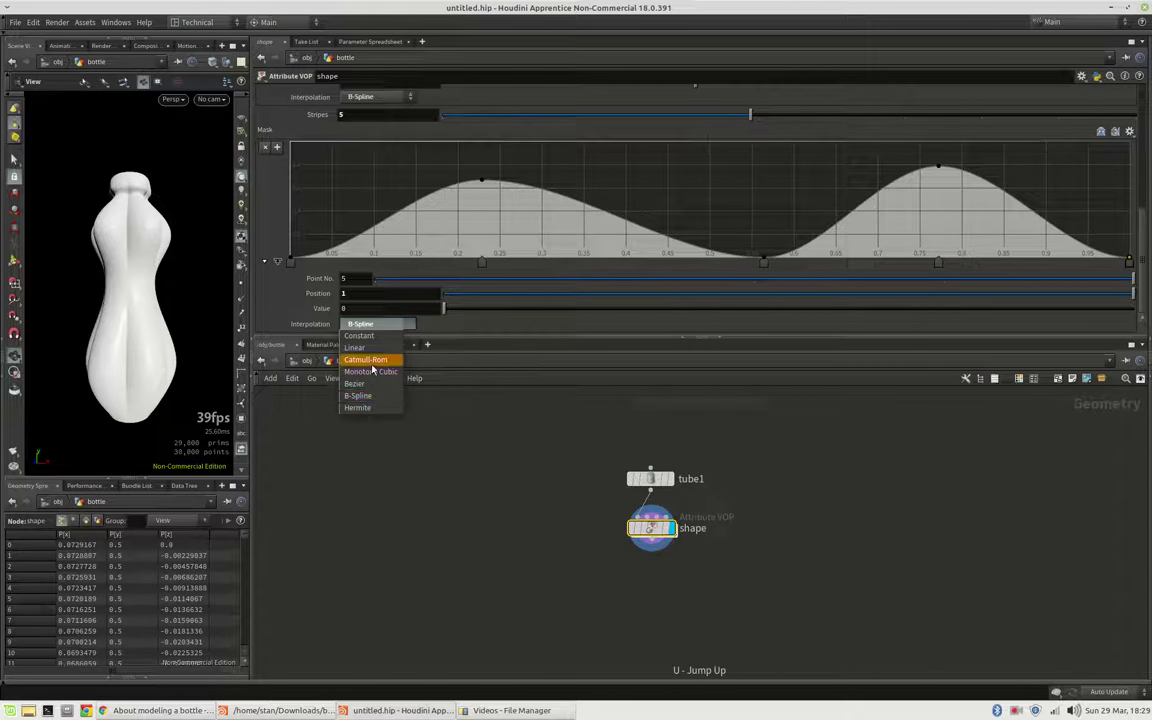
{"action": "left_click", "coordinate": [370, 371]}
Shift the Mask ramp's peaks to about 0.27 and 0.80, and form a flat dip from about 0.42 to 0.55.
{"action": "left_click_drag", "start_coordinate": [481, 183], "coordinate": [519, 190]}
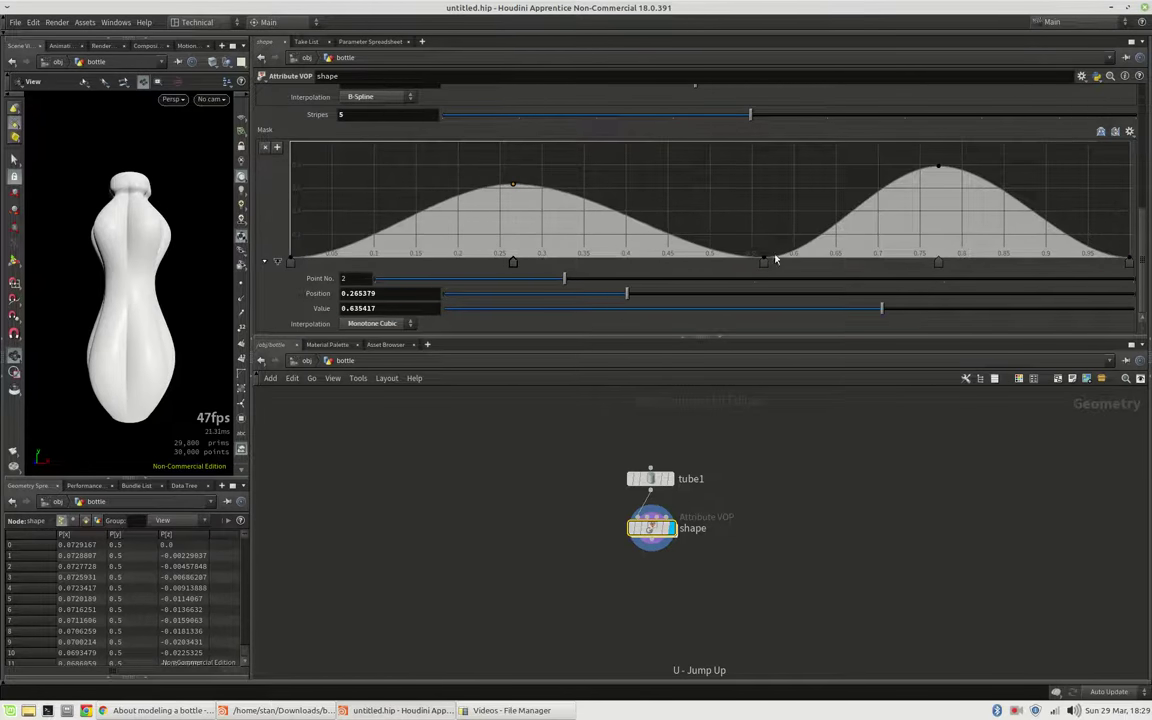
{"action": "left_click_drag", "start_coordinate": [765, 266], "coordinate": [723, 262]}
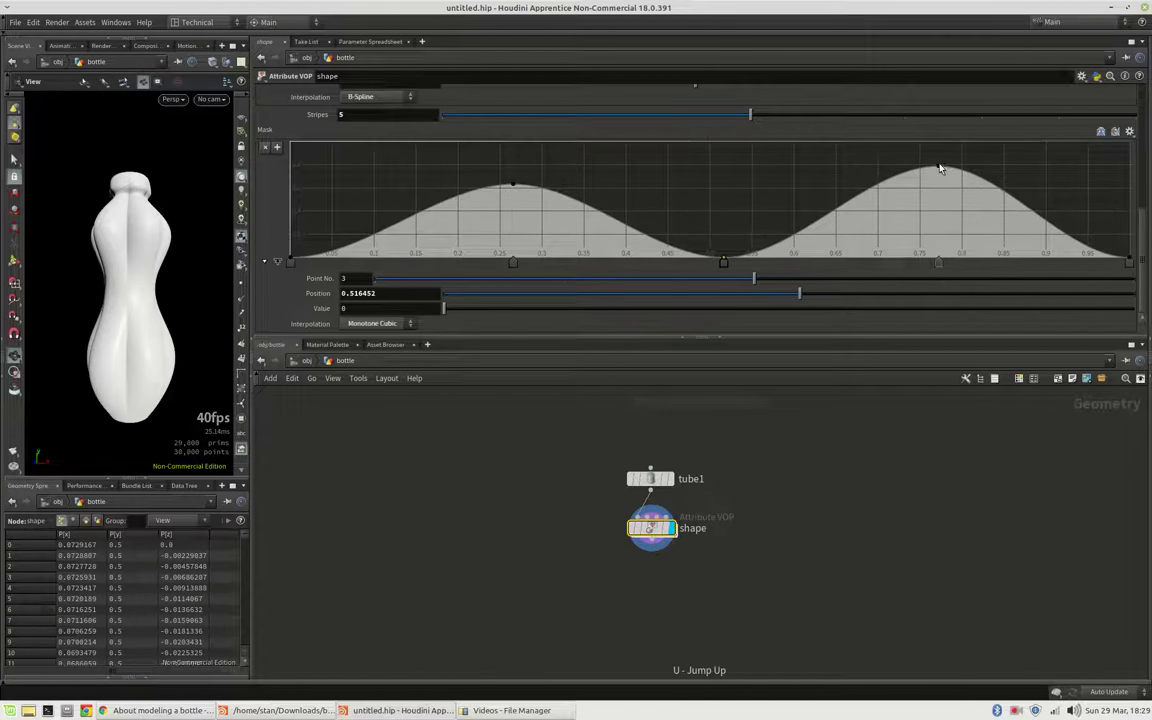
{"action": "left_click_drag", "start_coordinate": [940, 168], "coordinate": [960, 170]}
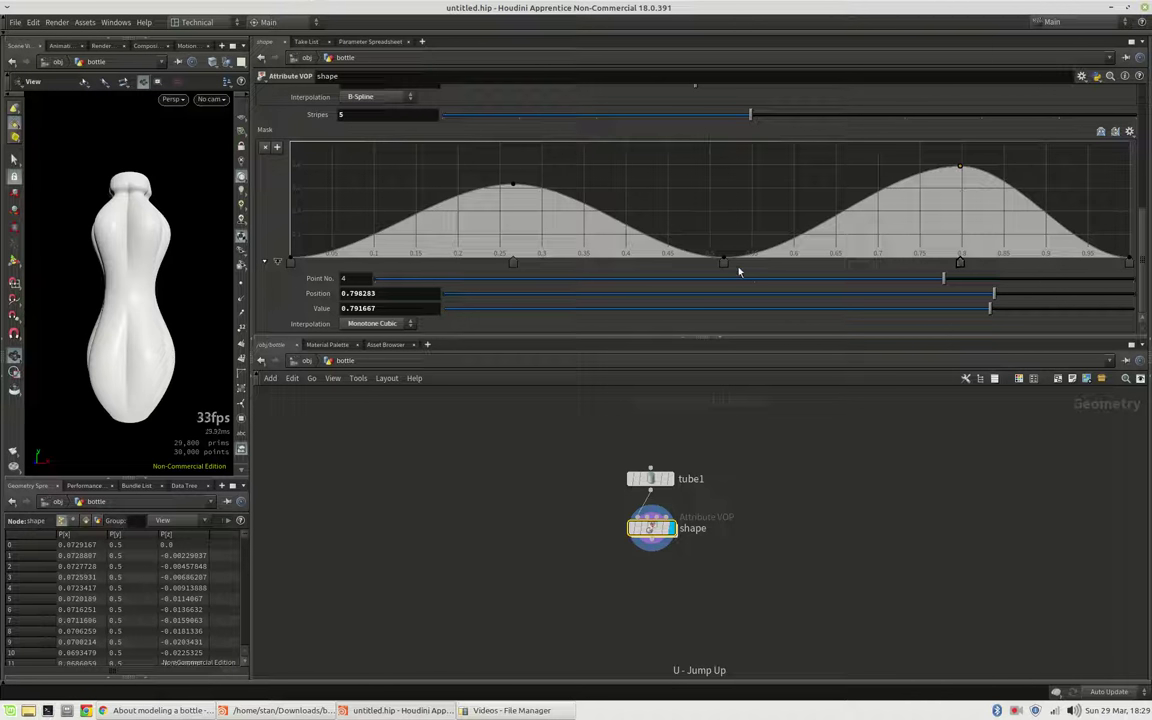
{"action": "left_click_drag", "start_coordinate": [723, 264], "coordinate": [645, 263]}
{"action": "left_click_drag", "start_coordinate": [738, 231], "coordinate": [754, 266]}
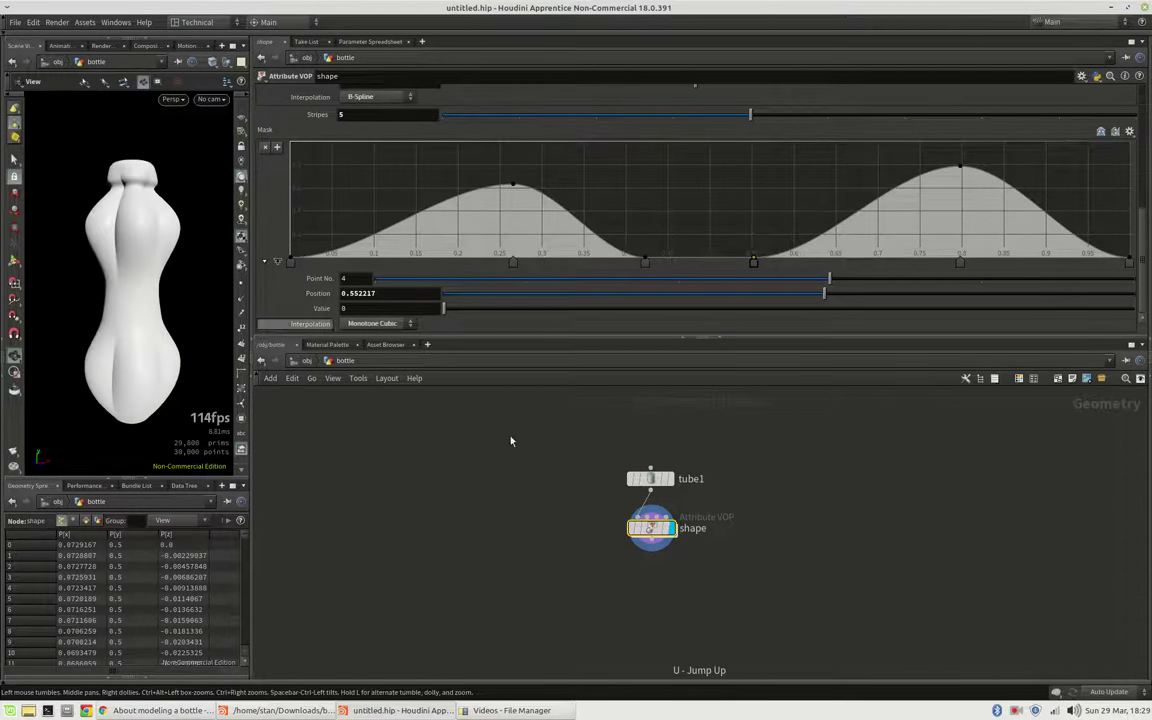
Inside the shape network, set displacenml1's scale to 0.058 and inspect the bottle.
{"action": "double_click", "coordinate": [652, 530]}
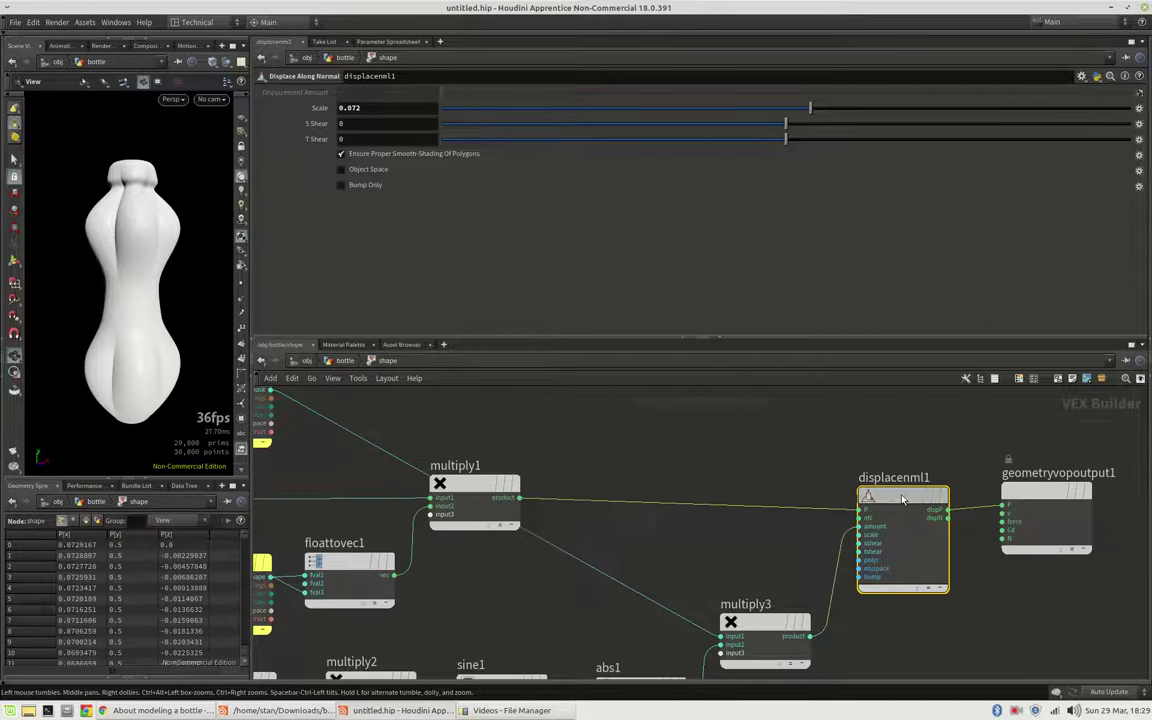
{"action": "left_click_drag", "start_coordinate": [798, 113], "coordinate": [807, 112]}
{"action": "left_click", "coordinate": [778, 462]}
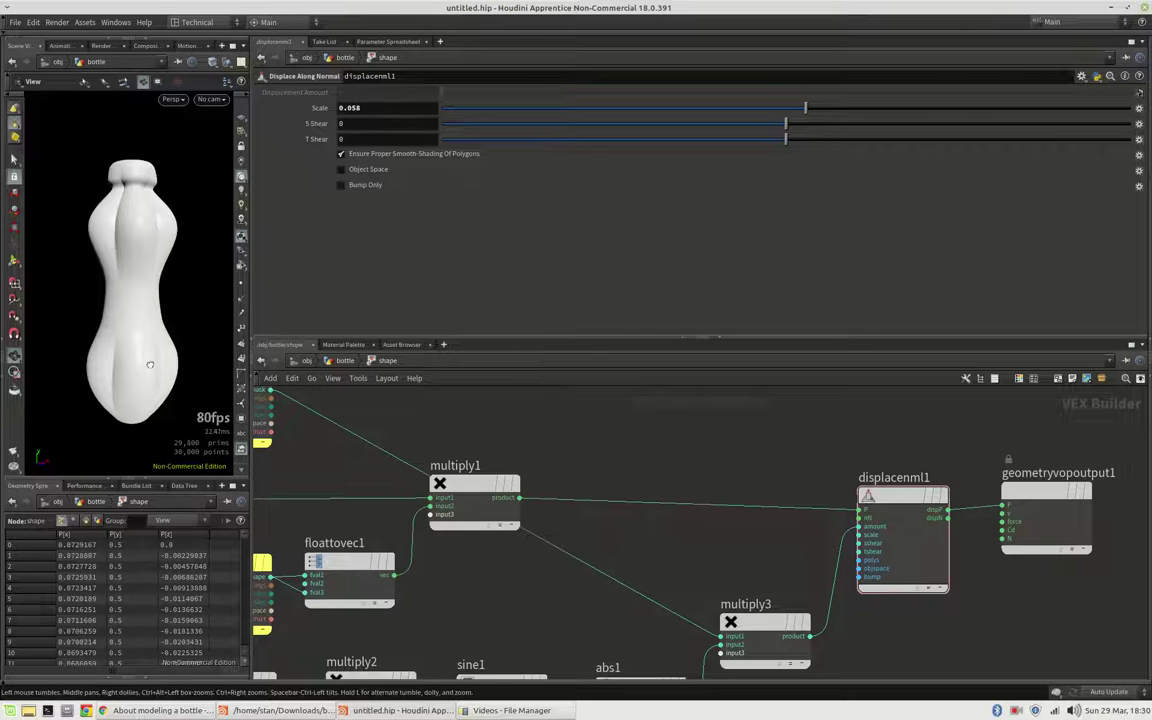
{"action": "left_click_drag", "start_coordinate": [150, 364], "coordinate": [133, 359]}
{"action": "middle_click_drag", "start_coordinate": [746, 533], "coordinate": [792, 364]}
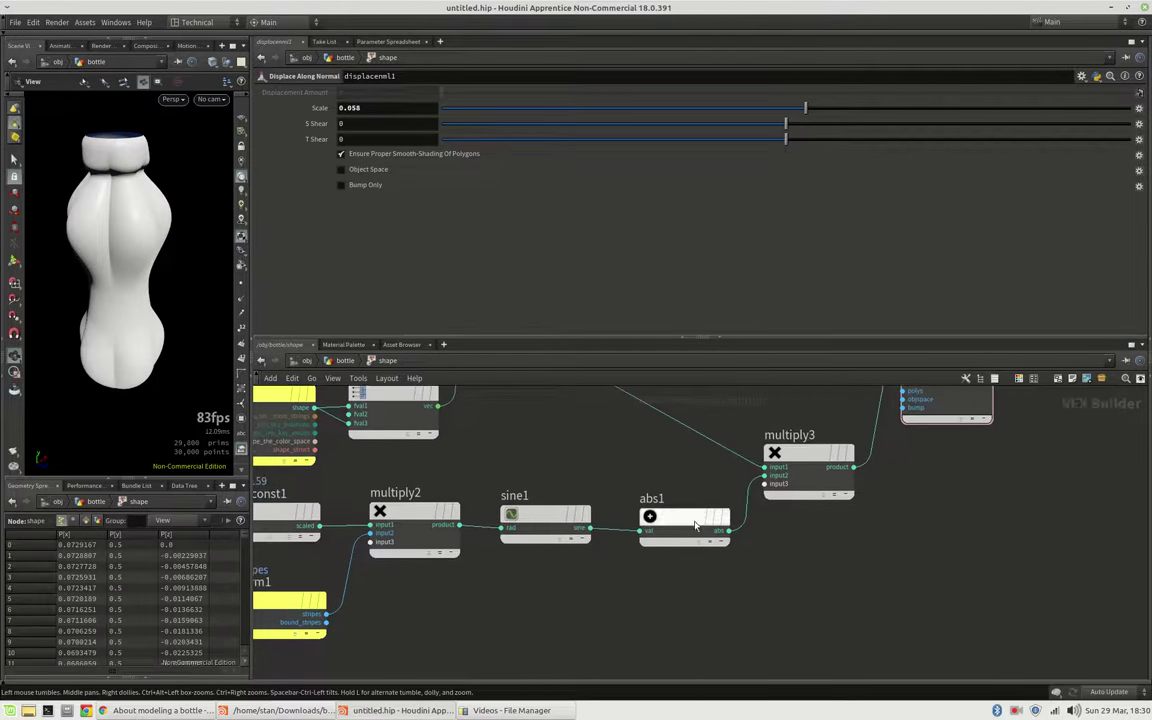
{"action": "middle_click_drag", "start_coordinate": [523, 576], "coordinate": [530, 617]}
{"action": "scroll", "coordinate": [788, 632], "scroll_direction": "down", "scroll_amount": 1}
{"action": "middle_click_drag", "start_coordinate": [810, 618], "coordinate": [706, 631]}
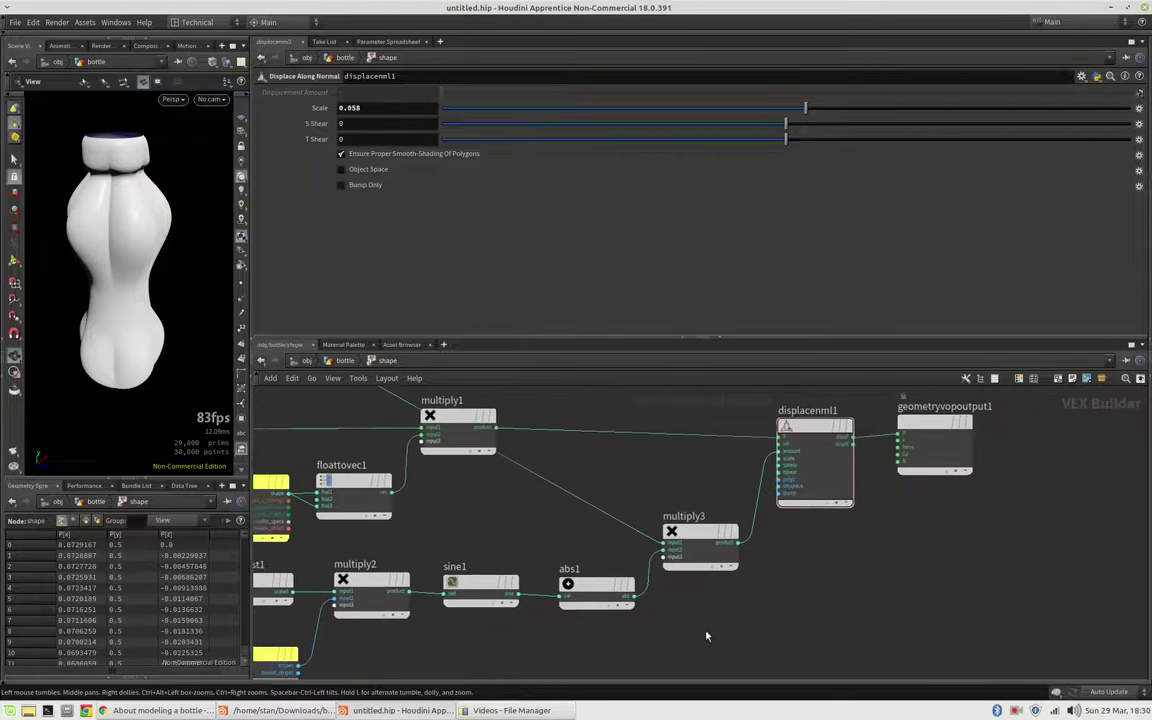
Shift multiply3 and the downstream nodes aside and insert a Clamp node between abs1 and multiply3.
{"action": "scroll", "coordinate": [706, 636], "scroll_direction": "down", "scroll_amount": 2}
{"action": "left_click_drag", "start_coordinate": [135, 231], "coordinate": [125, 270]}
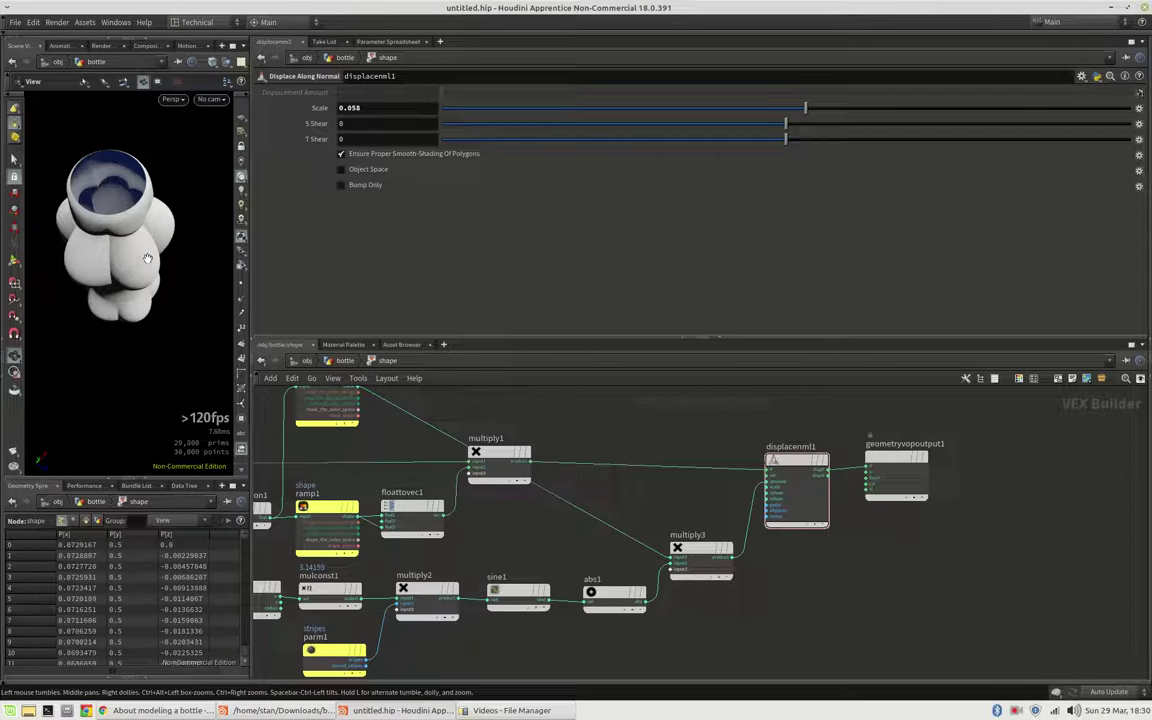
{"action": "left_click_drag", "start_coordinate": [969, 609], "coordinate": [660, 445]}
{"action": "left_click_drag", "start_coordinate": [694, 555], "coordinate": [812, 545]}
{"action": "left_click", "coordinate": [812, 545]}
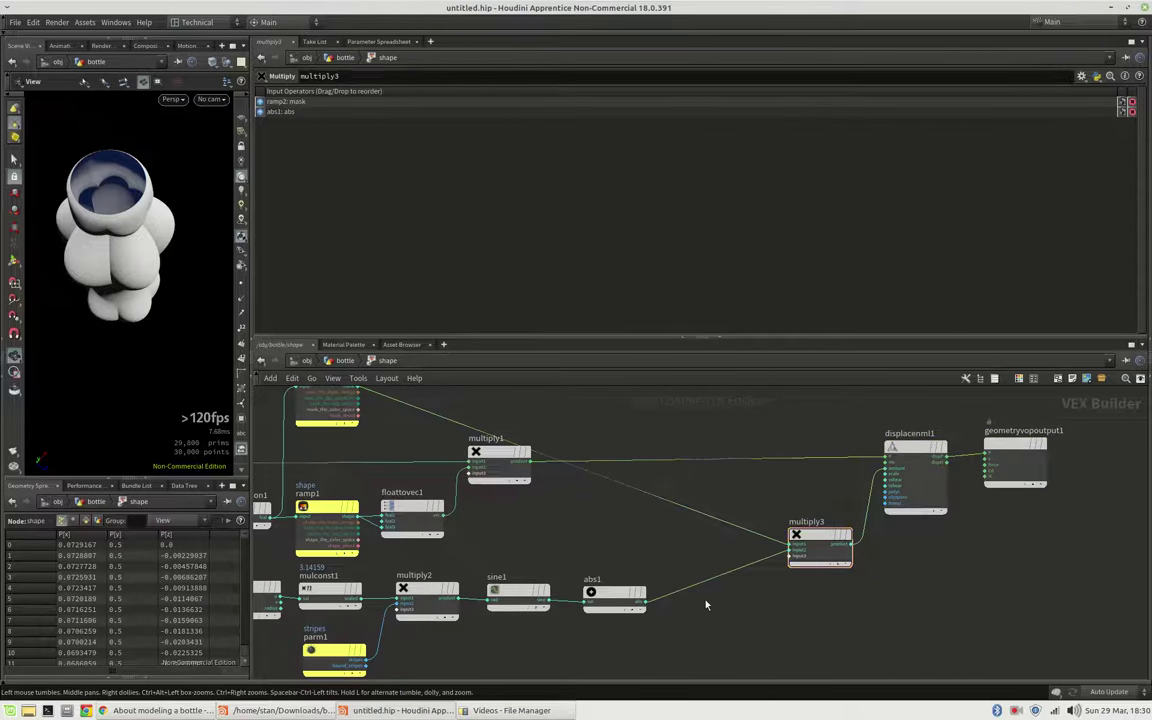
{"action": "key", "text": "Tab"}
{"action": "type", "text": "cla"}
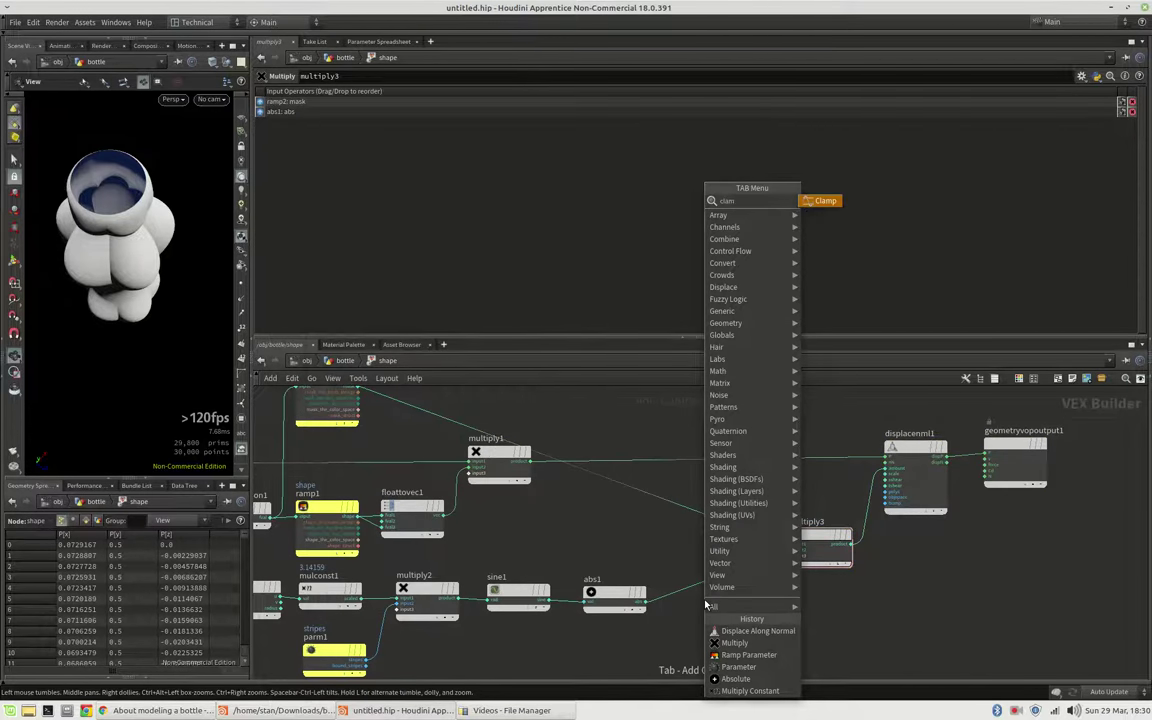
{"action": "key", "text": "Return"}
{"action": "left_click", "coordinate": [705, 605]}
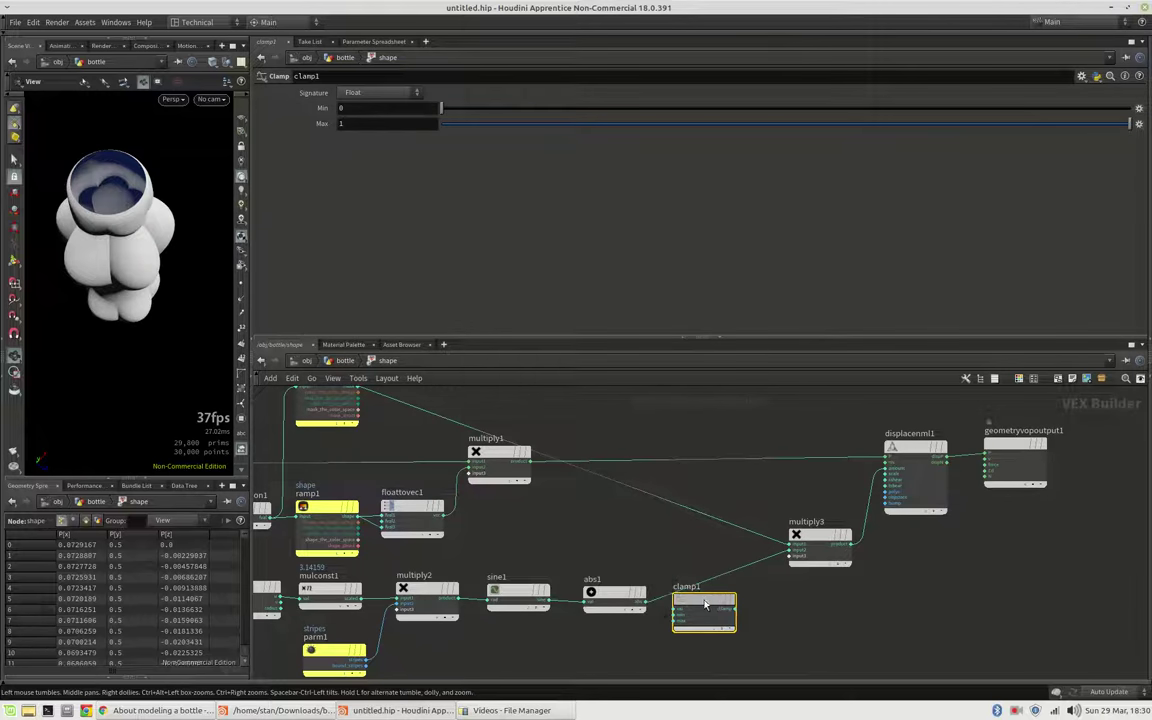
Set the clamp node's Max to 0.3243 and inspect the bottle from the side.
{"action": "left_click_drag", "start_coordinate": [613, 124], "coordinate": [629, 123]}
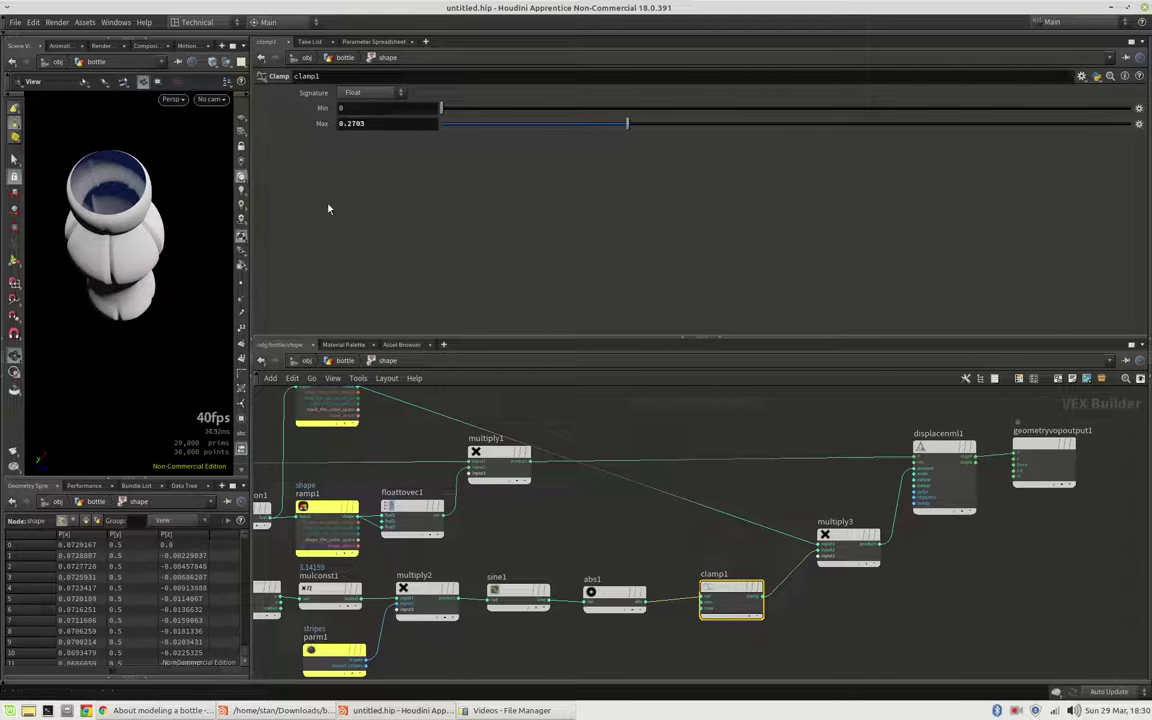
{"action": "left_click_drag", "start_coordinate": [141, 310], "coordinate": [152, 260]}
{"action": "left_click_drag", "start_coordinate": [628, 123], "coordinate": [663, 123]}
{"action": "left_click_drag", "start_coordinate": [54, 273], "coordinate": [205, 326]}
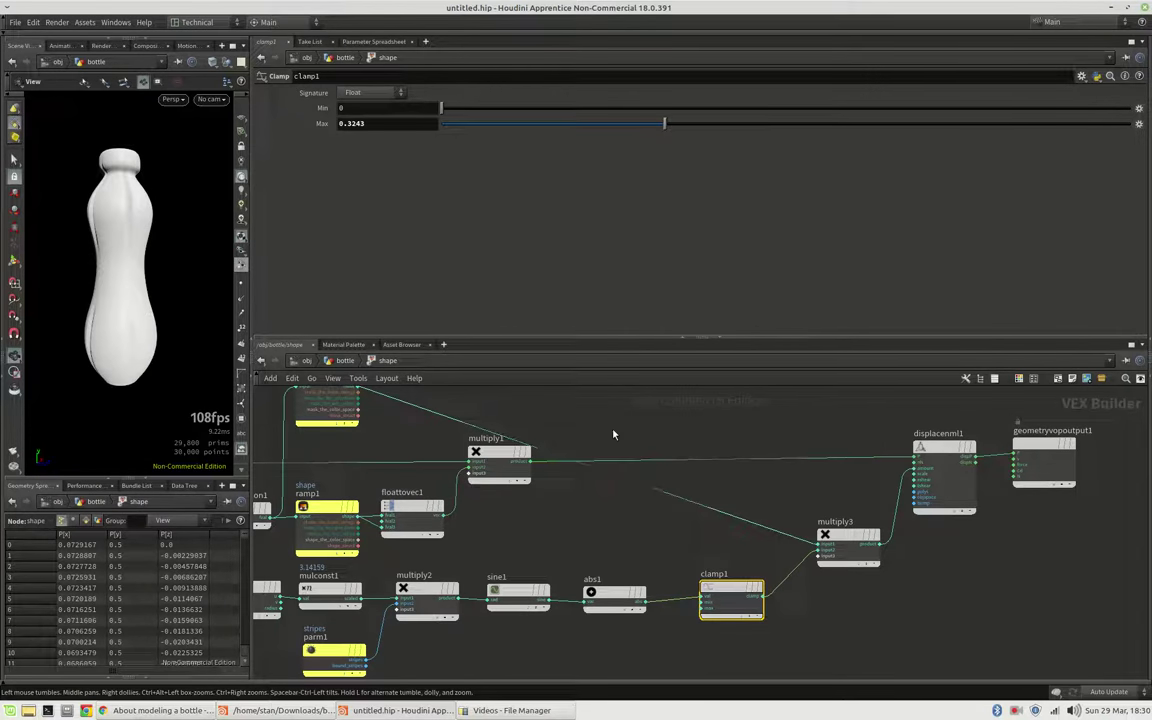
On the shape node's Mask ramp, move the first dip point to about 0.47 and form a plateau from about 0.18 to 0.36.
{"action": "key", "text": "u"}
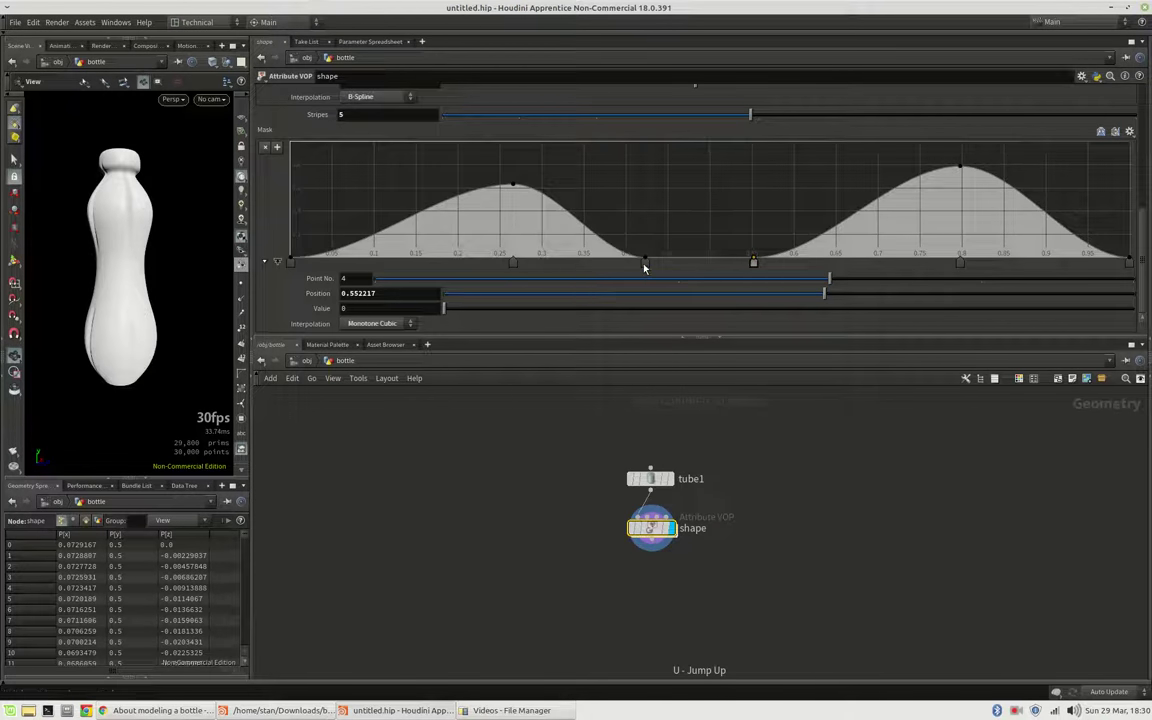
{"action": "left_click_drag", "start_coordinate": [645, 267], "coordinate": [686, 266]}
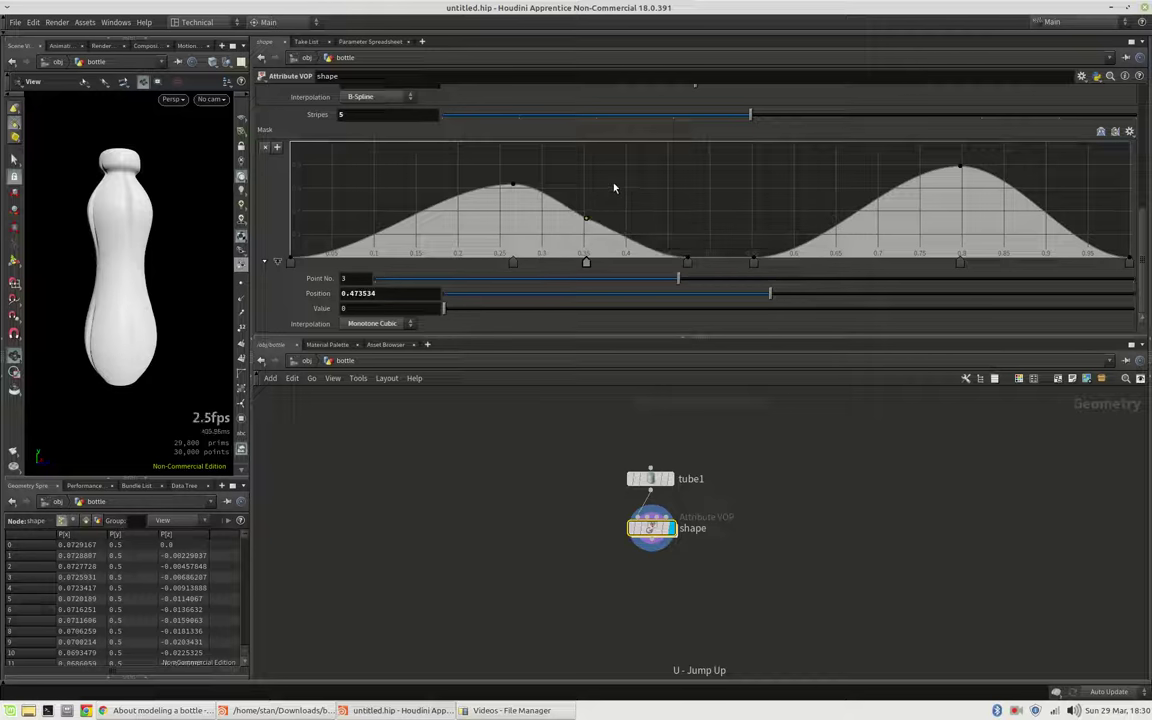
{"action": "left_click_drag", "start_coordinate": [586, 218], "coordinate": [607, 184]}
{"action": "left_click_drag", "start_coordinate": [512, 265], "coordinate": [454, 263]}
{"action": "left_click_drag", "start_coordinate": [605, 184], "coordinate": [594, 187]}
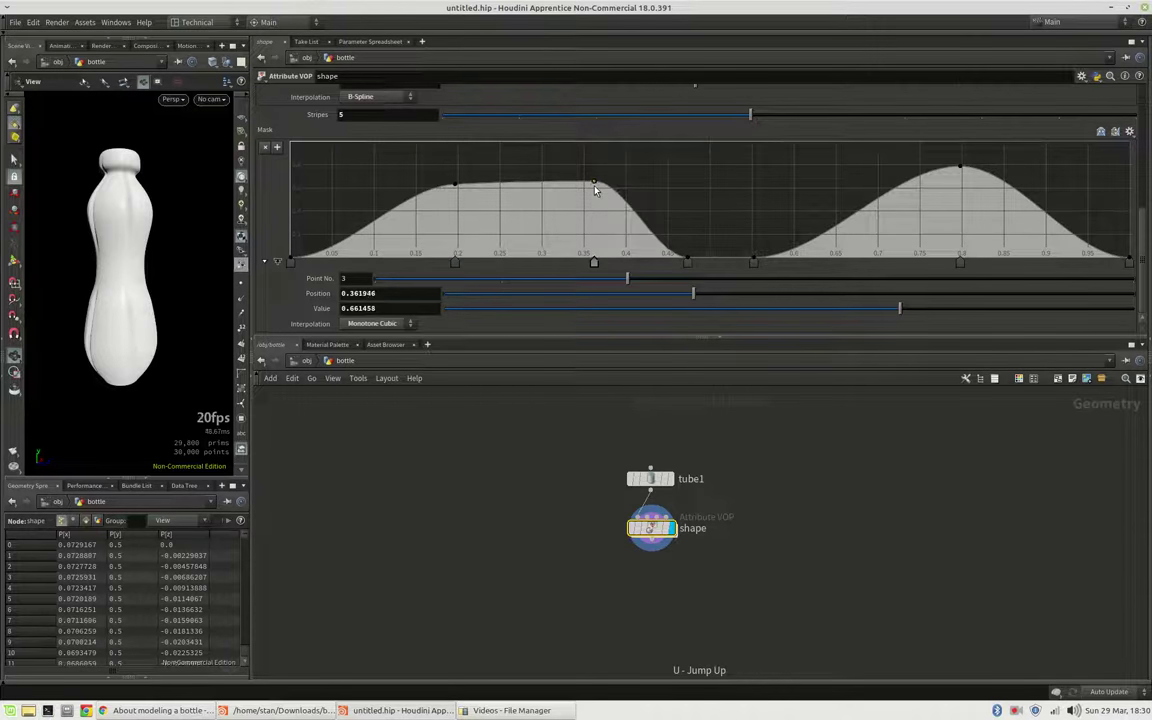
{"action": "left_click_drag", "start_coordinate": [455, 187], "coordinate": [439, 179]}
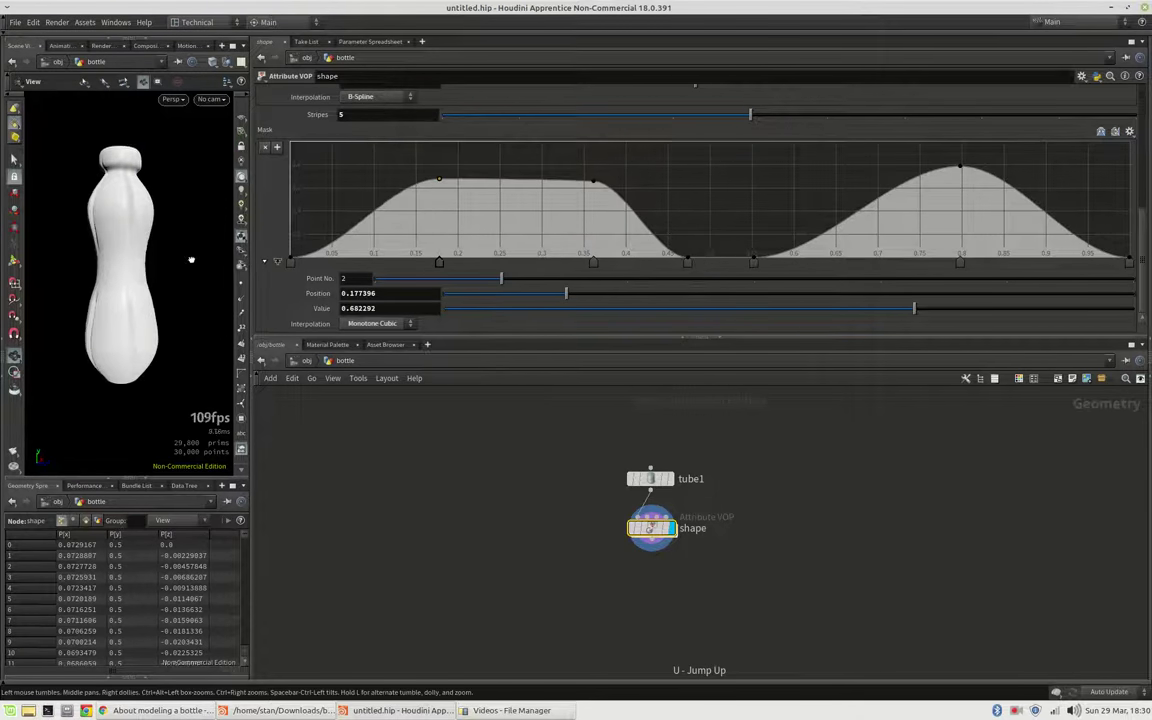
Move the Mask ramp's second peak to about 0.74 and its end point to about 0.92, and inspect the bottle.
{"action": "left_click_drag", "start_coordinate": [962, 268], "coordinate": [914, 266]}
{"action": "left_click", "coordinate": [1066, 268]}
{"action": "left_click_drag", "start_coordinate": [170, 285], "coordinate": [141, 259]}
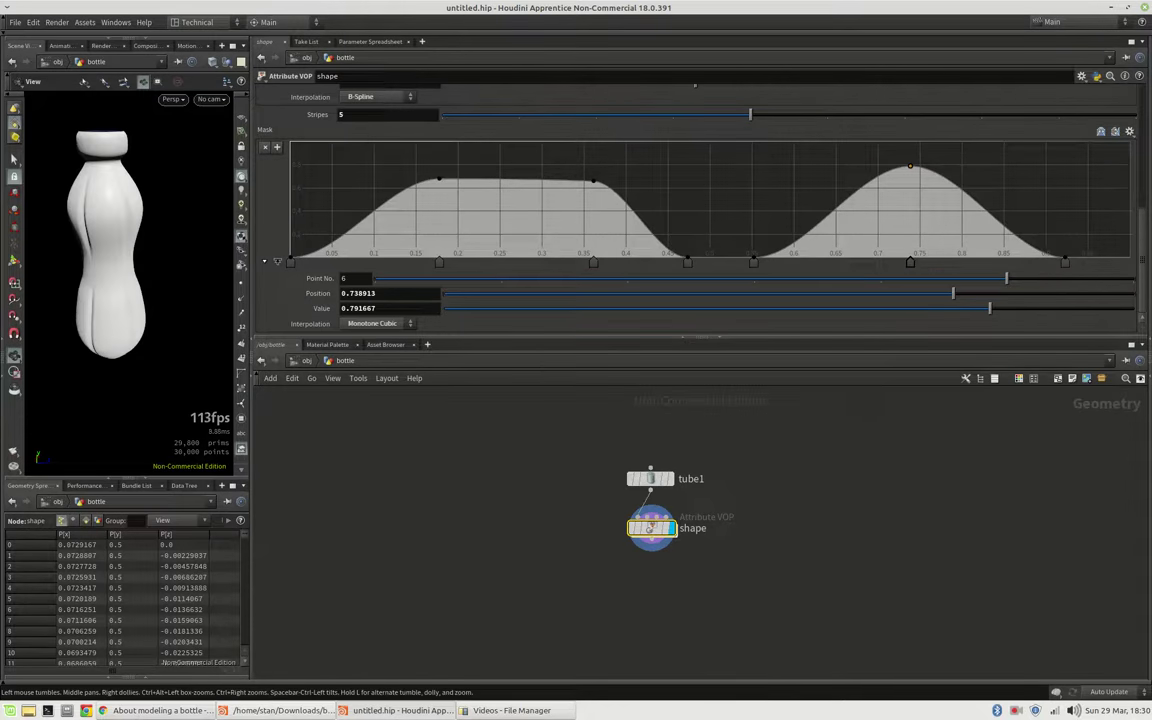
Switch to the browser's bottle modeling forum thread to view the bottle_2.hipnc post, and bring up that file's Houdini window for comparison.
{"action": "left_click", "coordinate": [193, 714]}
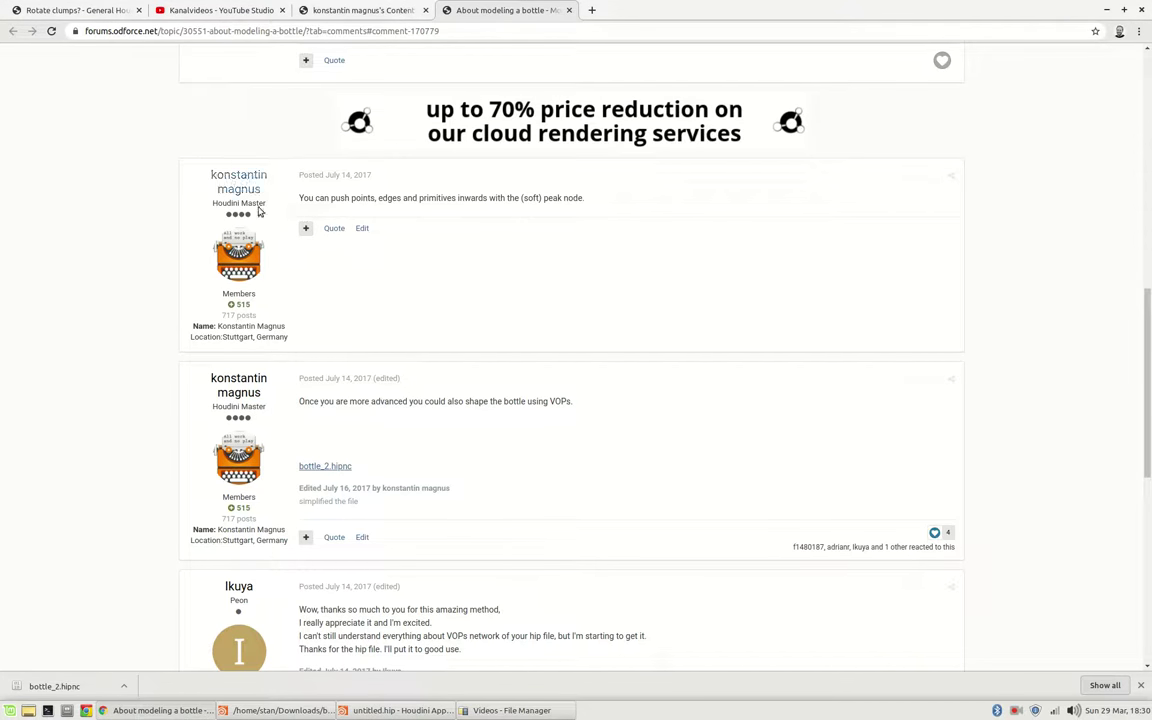
{"action": "scroll", "coordinate": [378, 443], "scroll_direction": "down", "scroll_amount": 1}
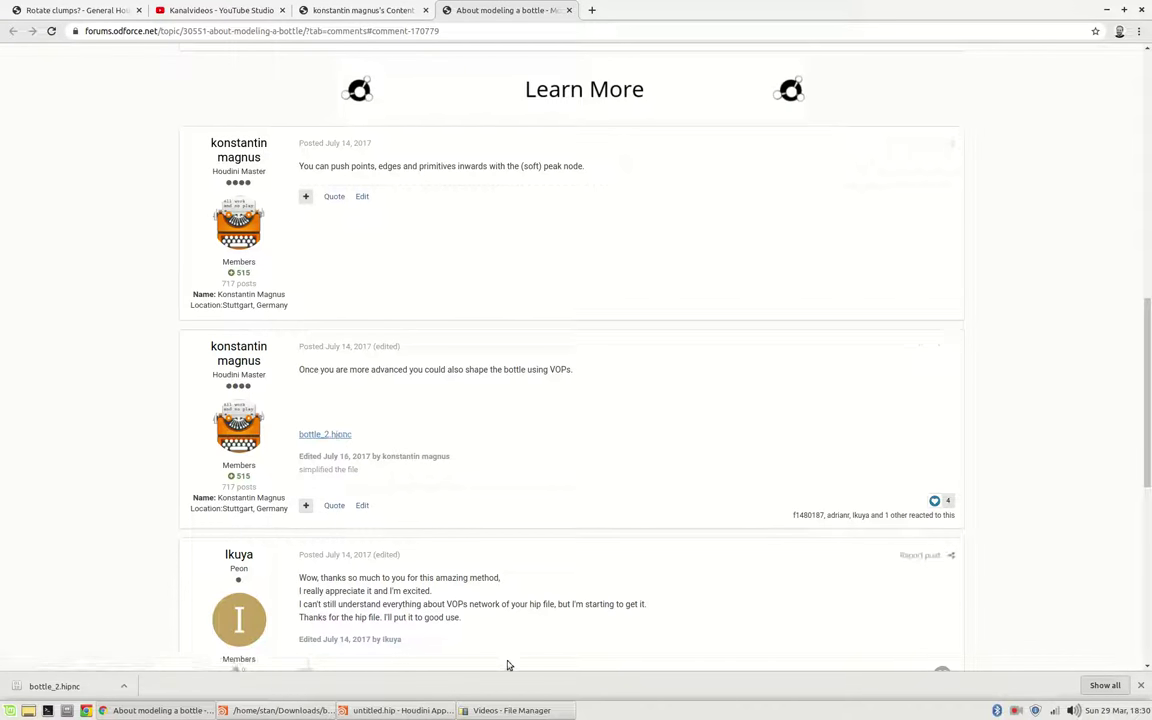
{"action": "left_click", "coordinate": [280, 710]}
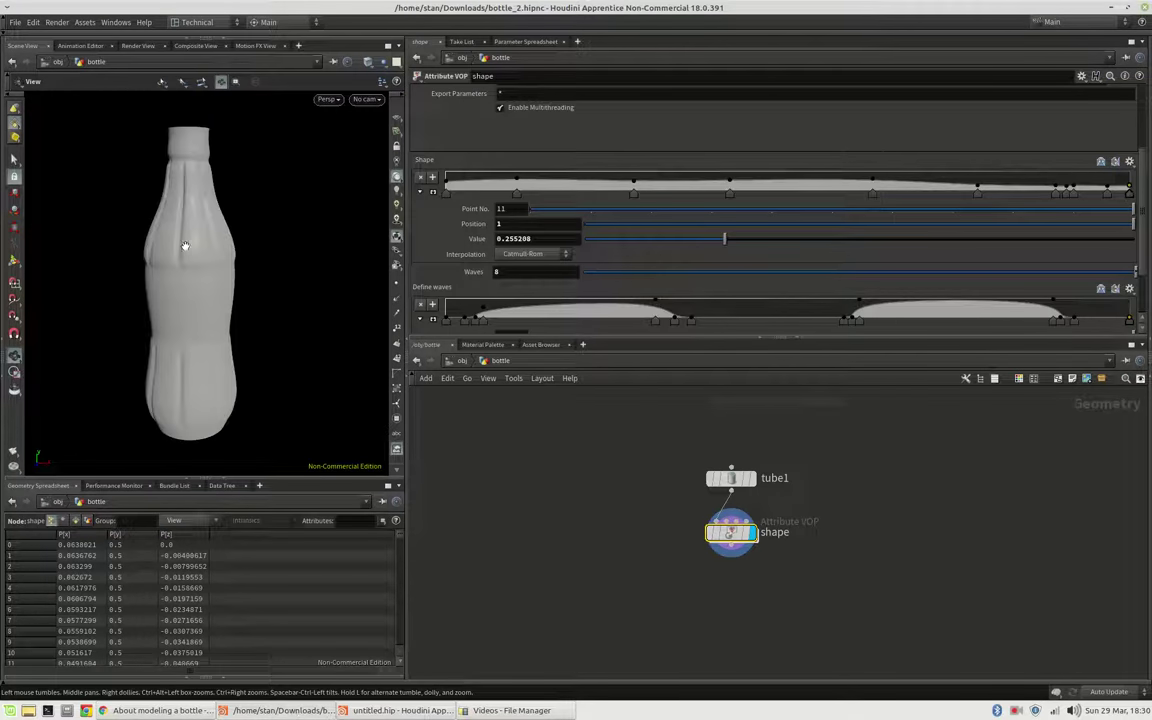